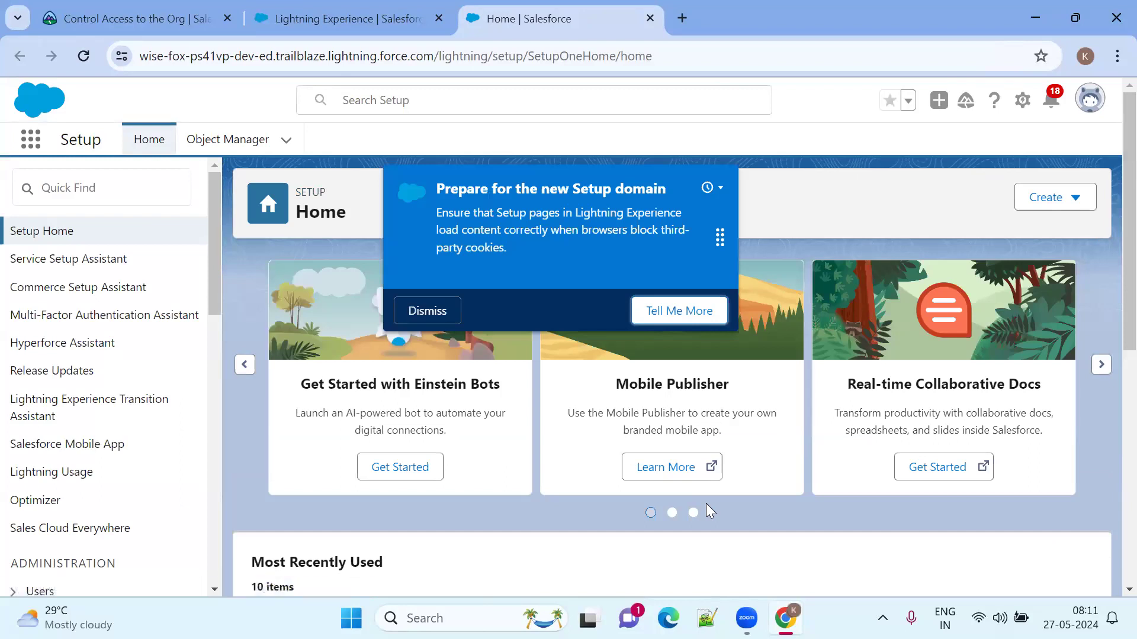
Step: Dismiss the Setup domain notice and check Object Manager for the Student and Instructor objects
{"action": "left_click", "coordinate": [429, 313]}
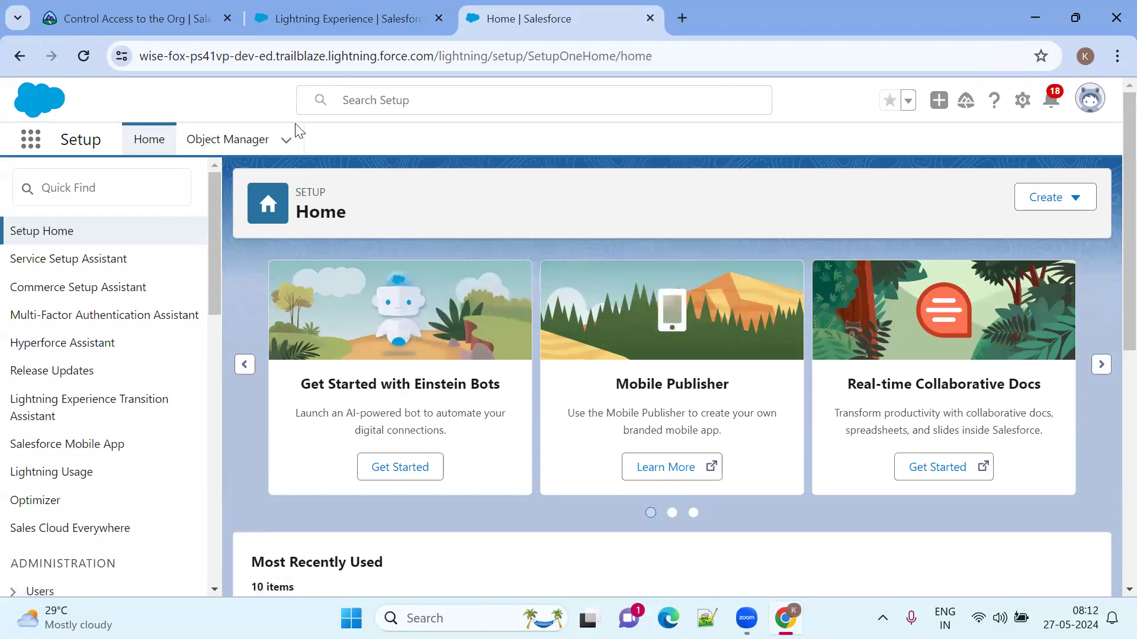
{"action": "left_click", "coordinate": [237, 148]}
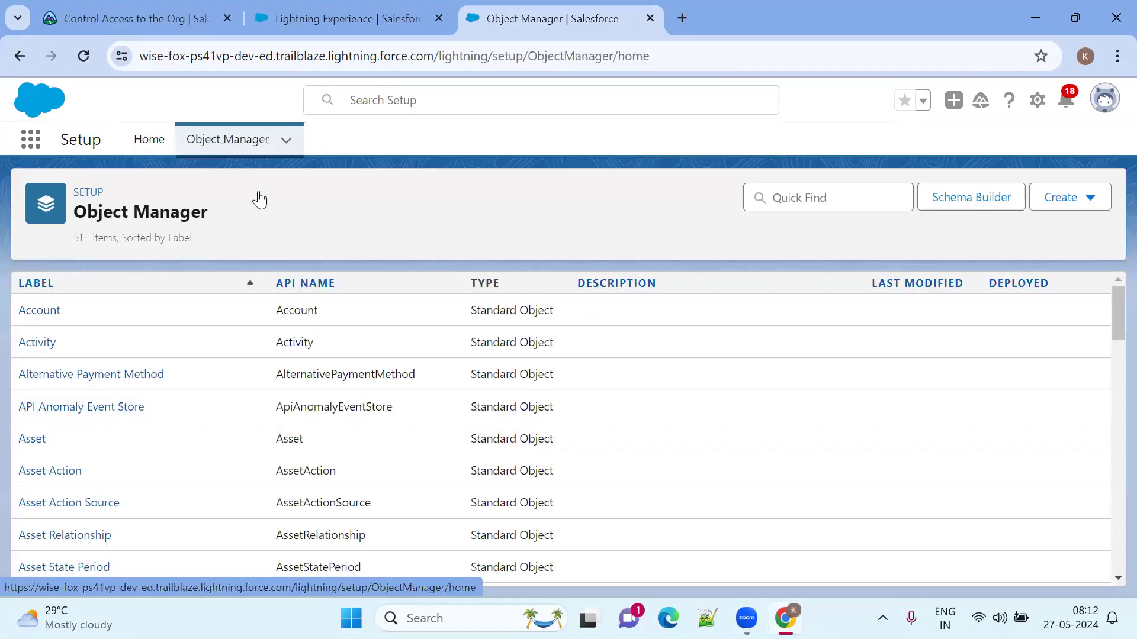
{"action": "left_click", "coordinate": [800, 197]}
{"action": "type", "text": "stude"}
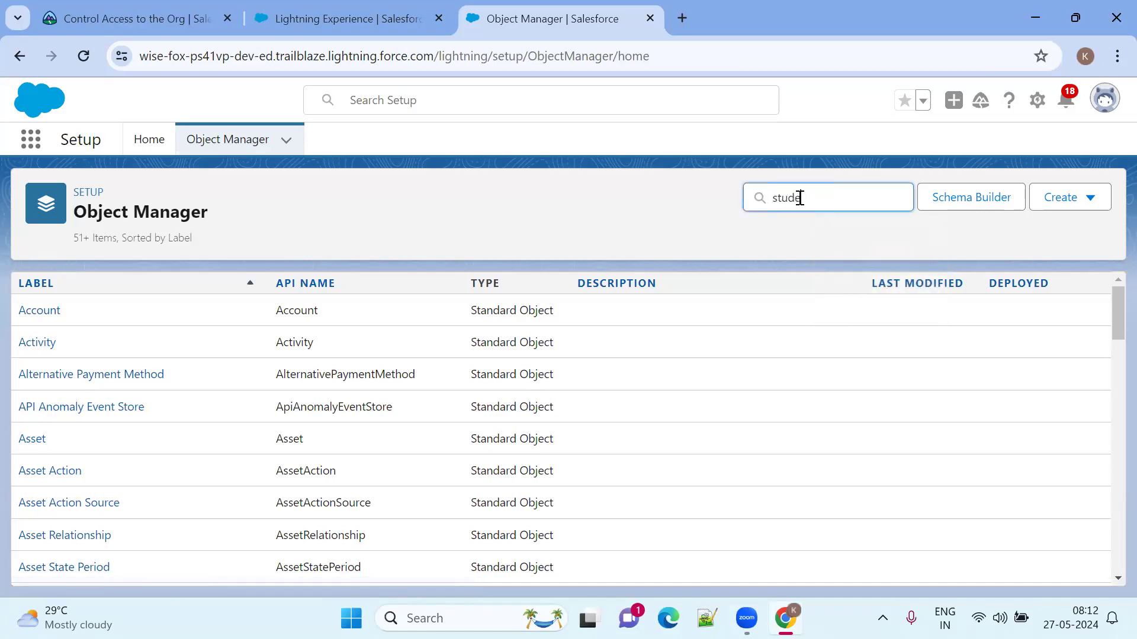
{"action": "type", "text": "nt"}
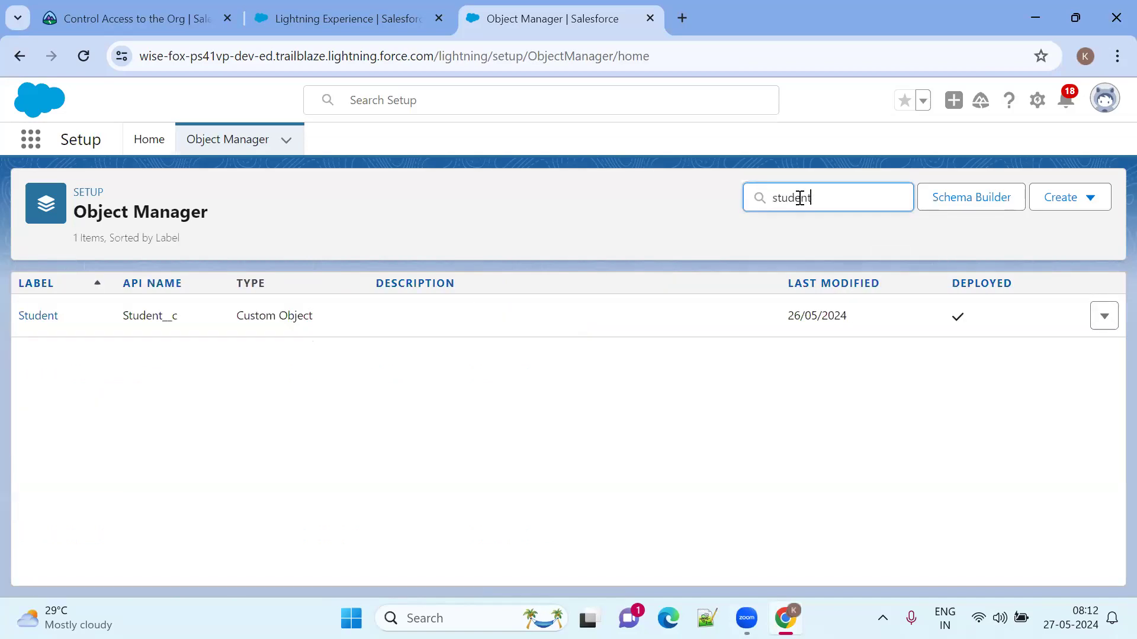
{"action": "key", "text": "BackSpace"}
{"action": "key", "text": "BackSpace"}
{"action": "key", "text": "BackSpace"}
{"action": "key", "text": "BackSpace"}
{"action": "key", "text": "BackSpace"}
{"action": "type", "text": "Instru"}
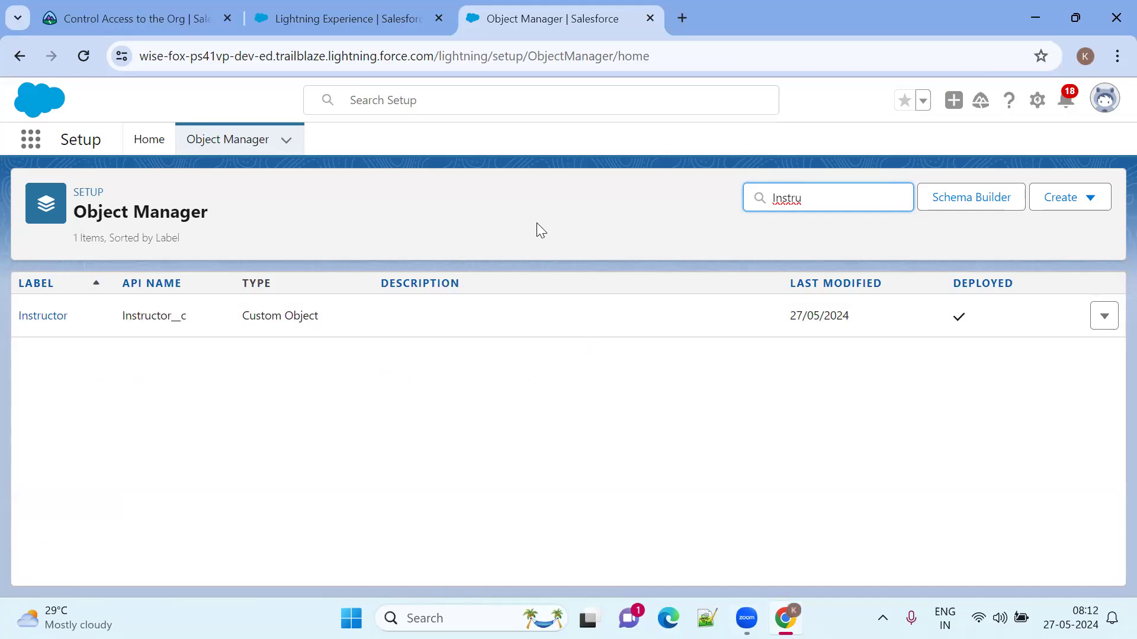
{"action": "double_click", "coordinate": [790, 204]}
{"action": "key", "text": "BackSpace"}
Step: Confirm the Class object exists in Object Manager, then return to Setup Home
{"action": "type", "text": "class"}
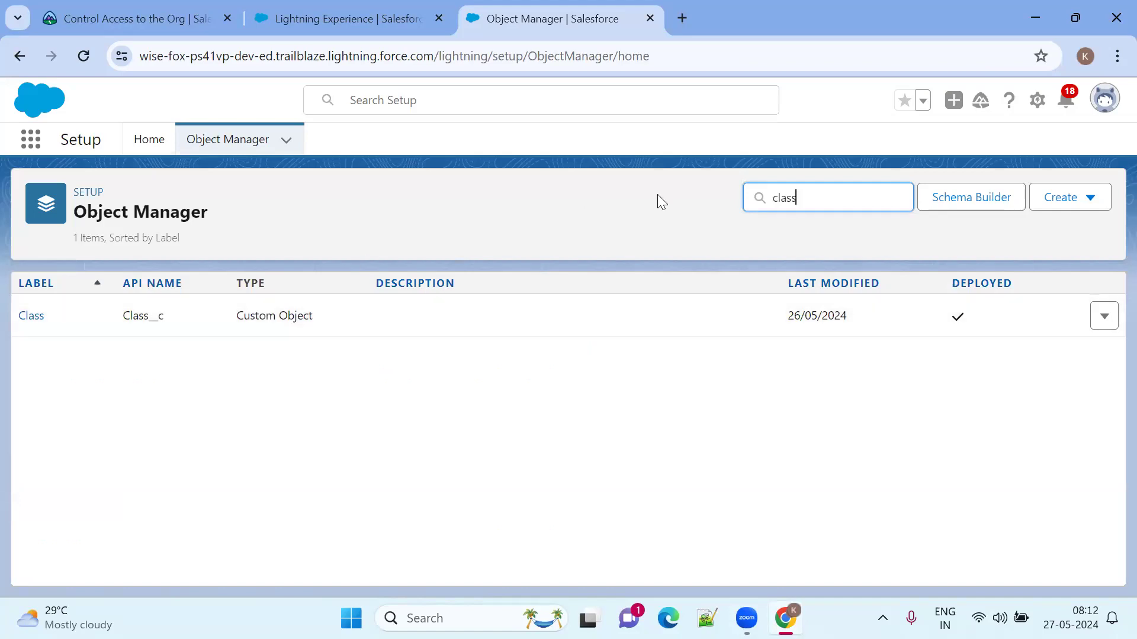
{"action": "double_click", "coordinate": [813, 202]}
{"action": "key", "text": "BackSpace"}
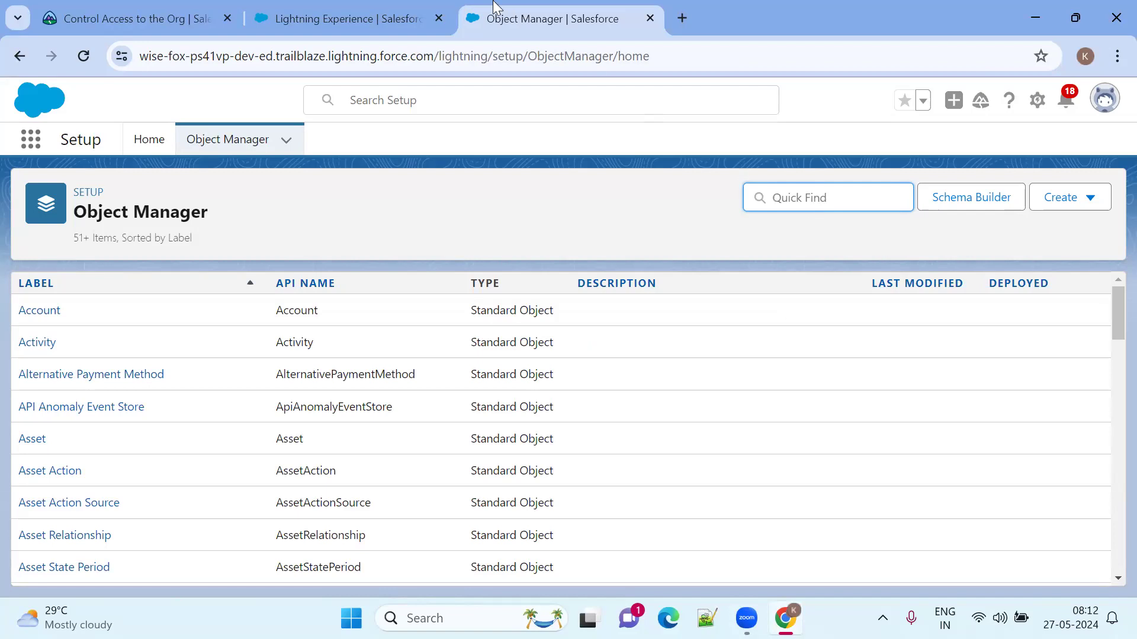
{"action": "left_click", "coordinate": [372, 15]}
{"action": "left_click", "coordinate": [540, 18]}
{"action": "left_click", "coordinate": [142, 147]}
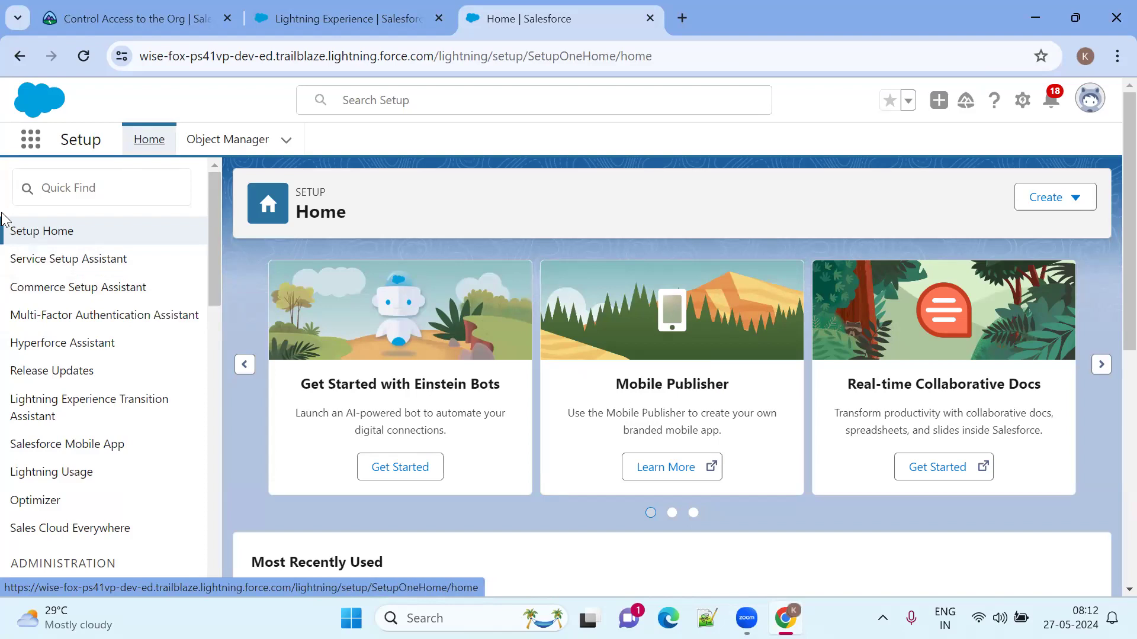
Step: Find Sharing Settings via Quick Find 'sha' and start editing the Organization-Wide Defaults
{"action": "left_click", "coordinate": [97, 189]}
{"action": "type", "text": "sha"}
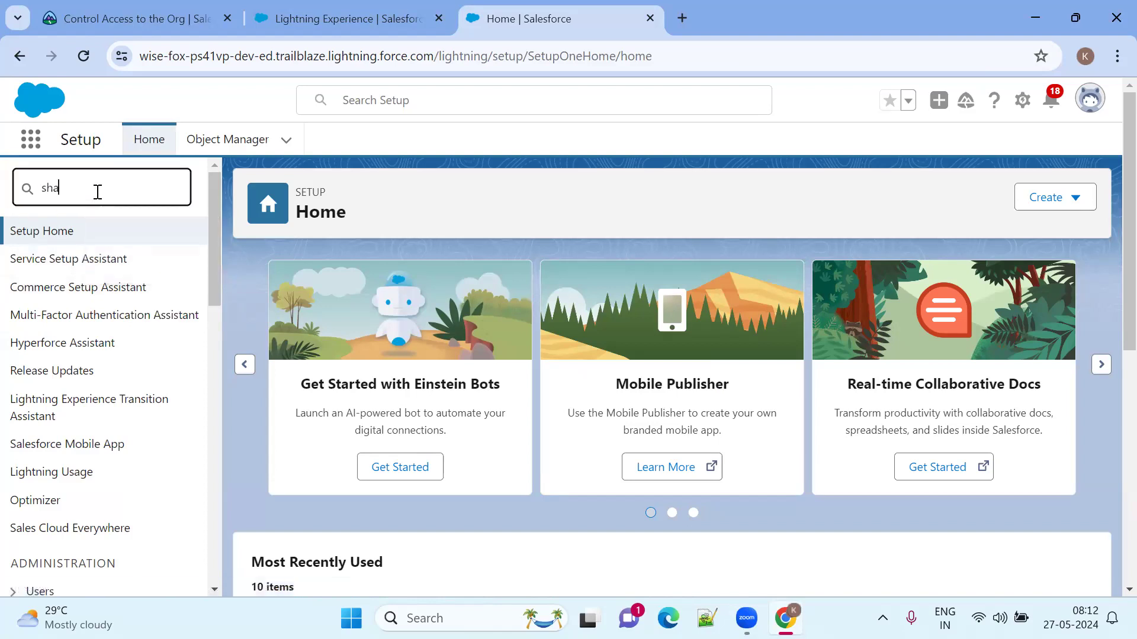
{"action": "left_click", "coordinate": [92, 314]}
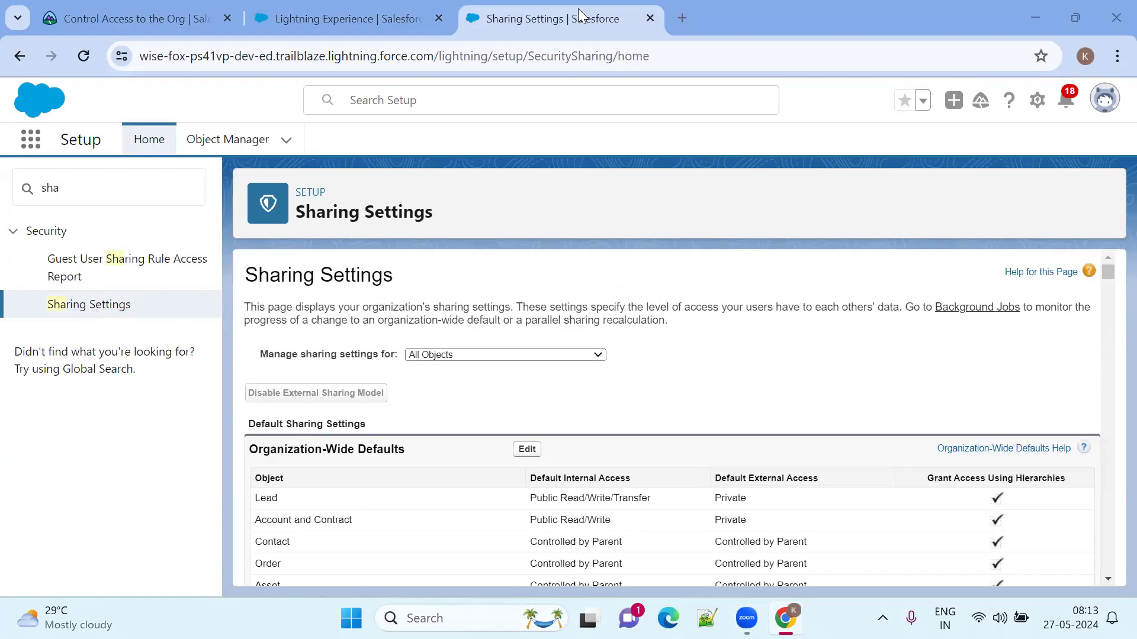
{"action": "scroll", "coordinate": [586, 393], "scroll_direction": "down", "scroll_amount": 1}
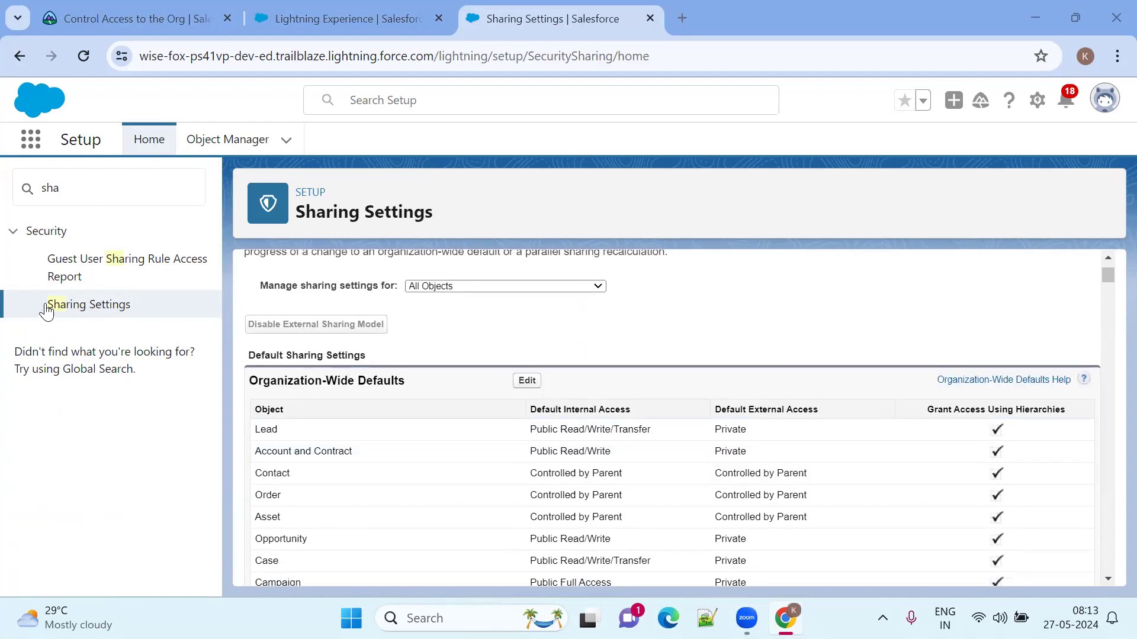
{"action": "scroll", "coordinate": [431, 354], "scroll_direction": "up", "scroll_amount": 1}
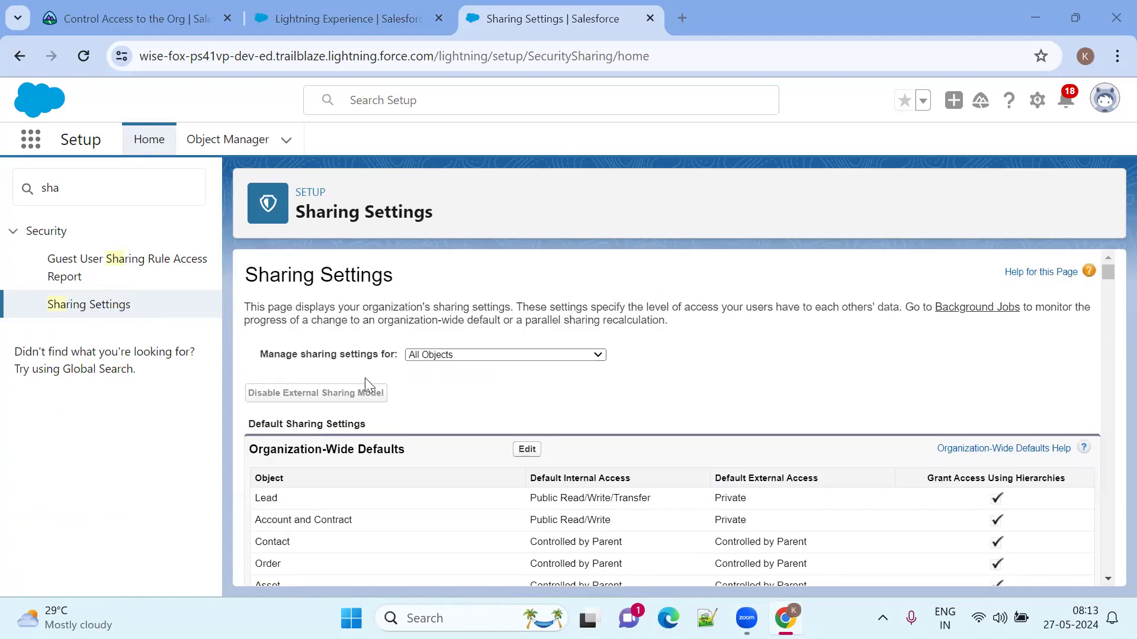
{"action": "left_click", "coordinate": [521, 448]}
Step: Set Instructor, Student, Teacher and Class default internal access to Private
{"action": "scroll", "coordinate": [554, 373], "scroll_direction": "down", "scroll_amount": 20}
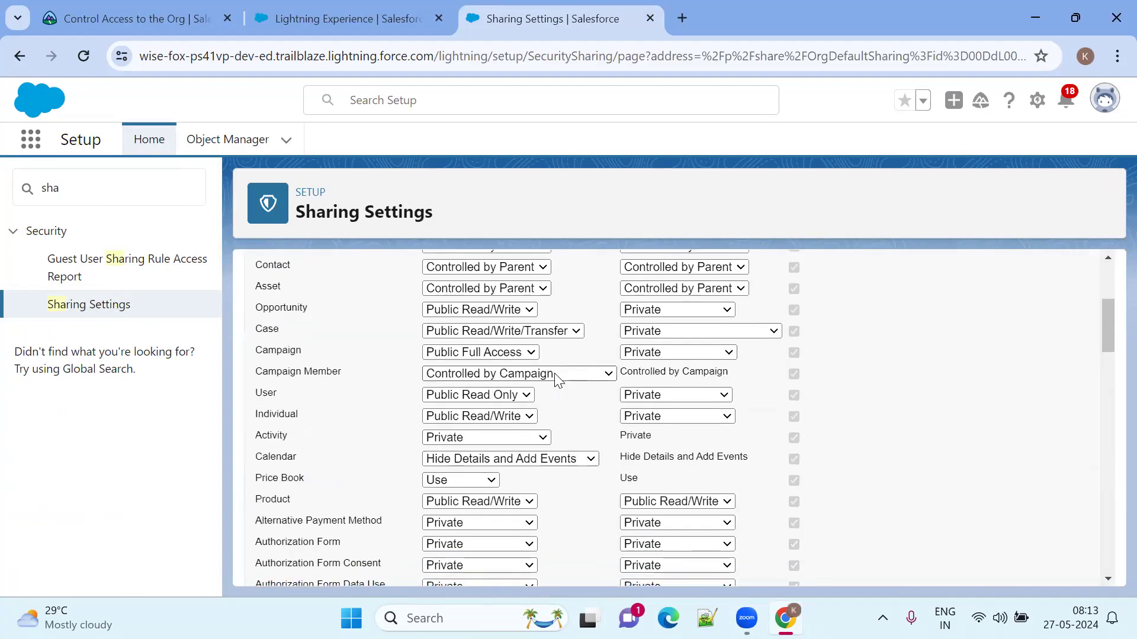
{"action": "scroll", "coordinate": [400, 436], "scroll_direction": "down", "scroll_amount": 8}
{"action": "scroll", "coordinate": [398, 436], "scroll_direction": "up", "scroll_amount": 1}
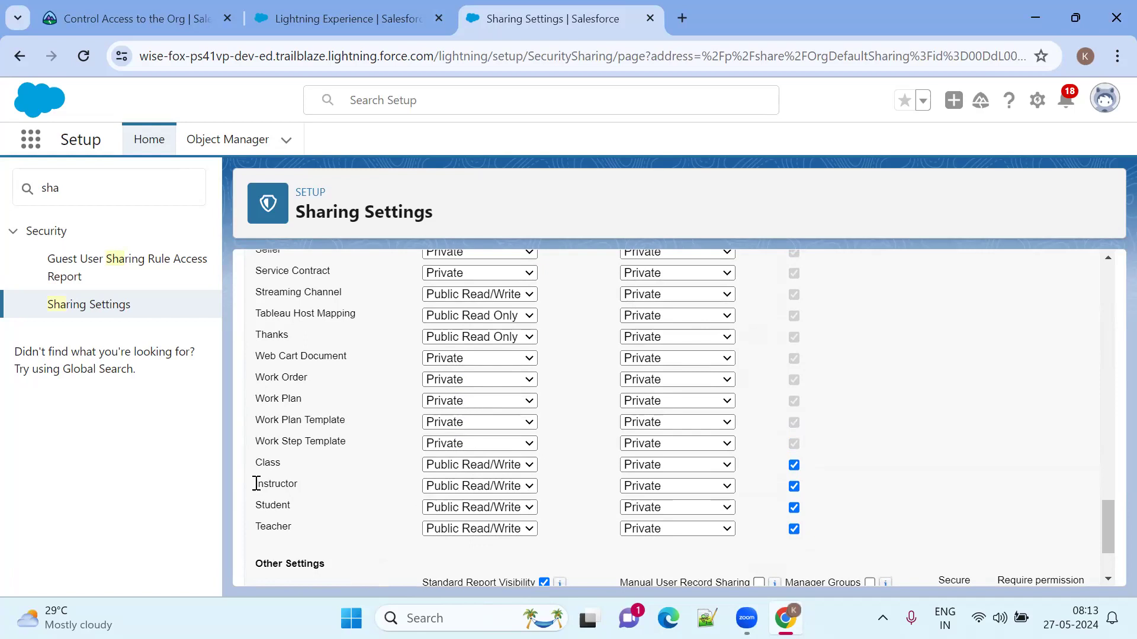
{"action": "left_click", "coordinate": [468, 487]}
{"action": "left_click", "coordinate": [461, 502]}
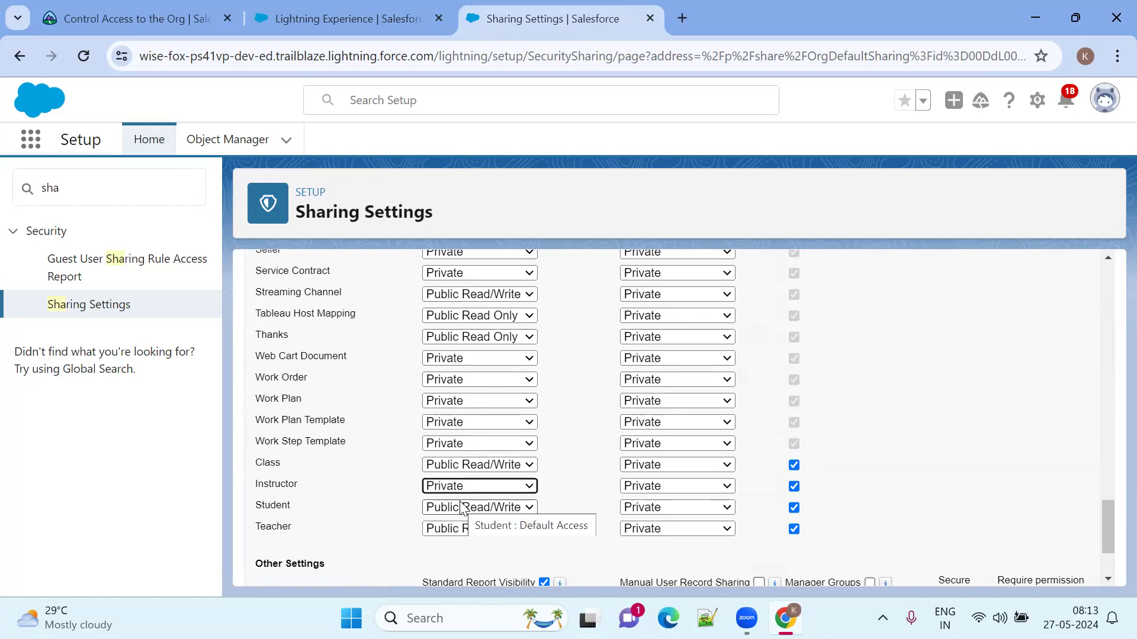
{"action": "left_click", "coordinate": [456, 508]}
{"action": "left_click", "coordinate": [458, 522]}
{"action": "left_click", "coordinate": [459, 529]}
{"action": "left_click", "coordinate": [459, 544]}
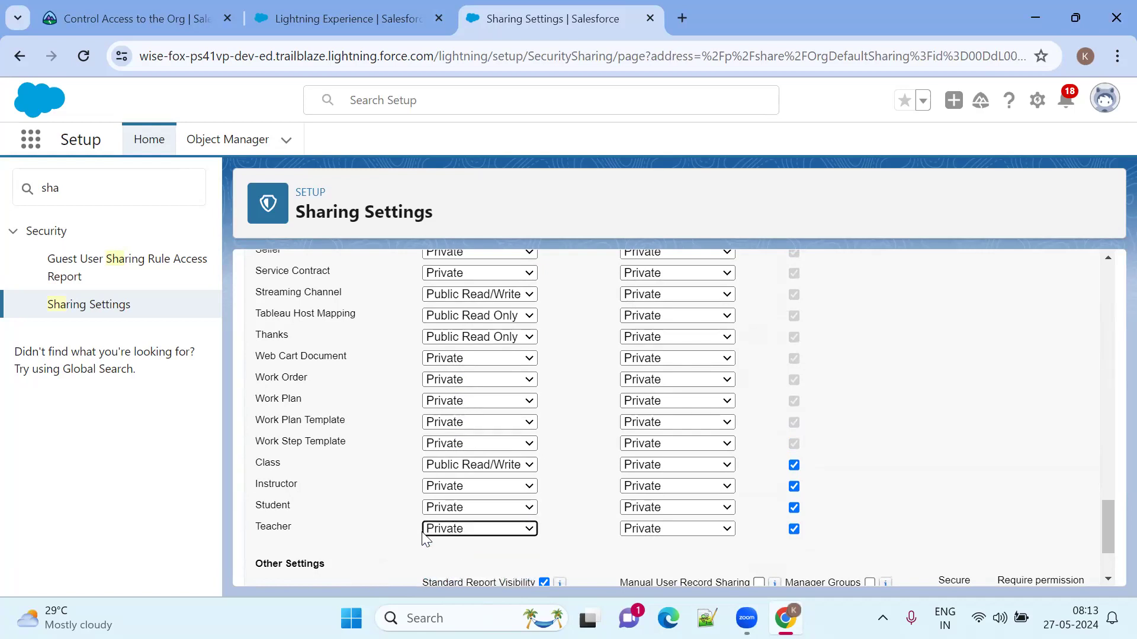
{"action": "left_click", "coordinate": [480, 469]}
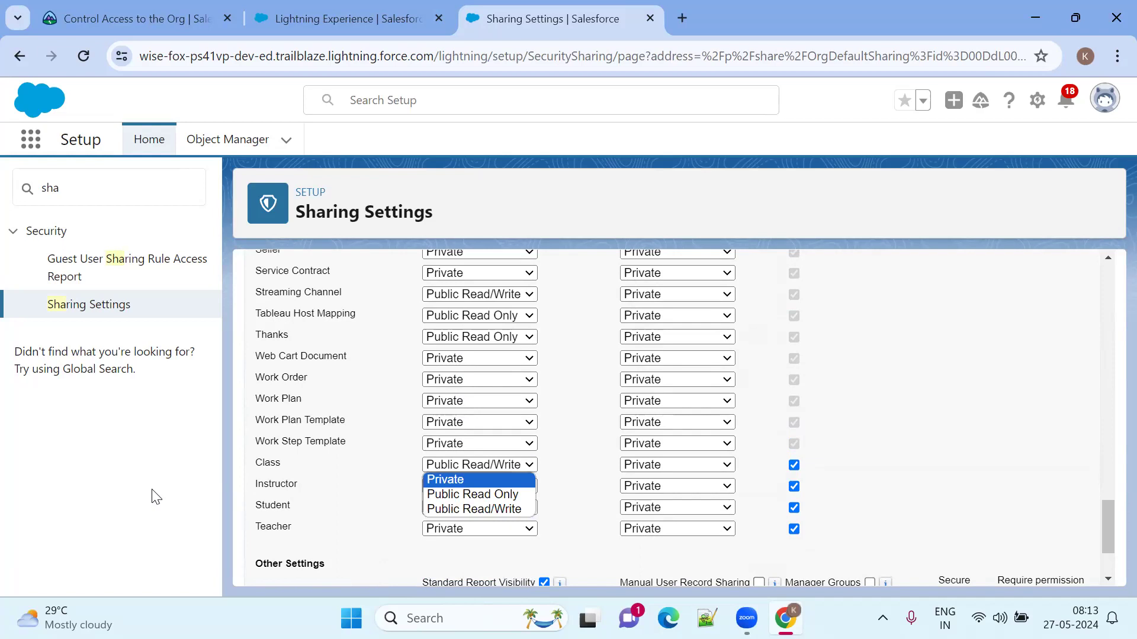
{"action": "left_click", "coordinate": [456, 480]}
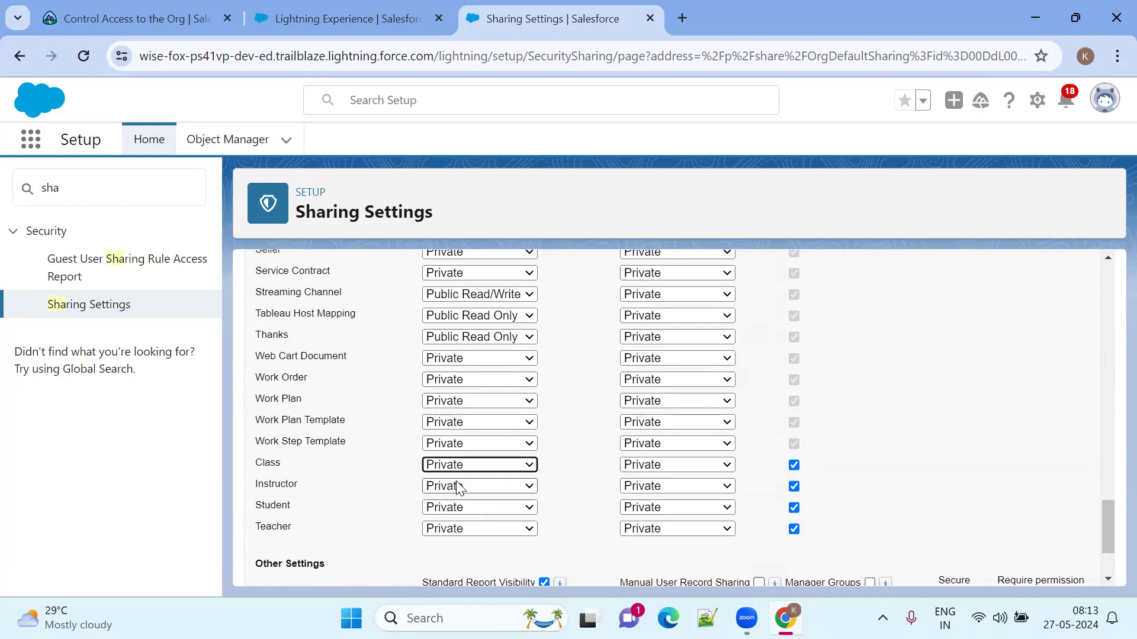
Step: Uncheck Grant Access Using Hierarchies for Student and save the sharing defaults
{"action": "scroll", "coordinate": [634, 426], "scroll_direction": "down", "scroll_amount": 2}
{"action": "scroll", "coordinate": [634, 427], "scroll_direction": "up", "scroll_amount": 20}
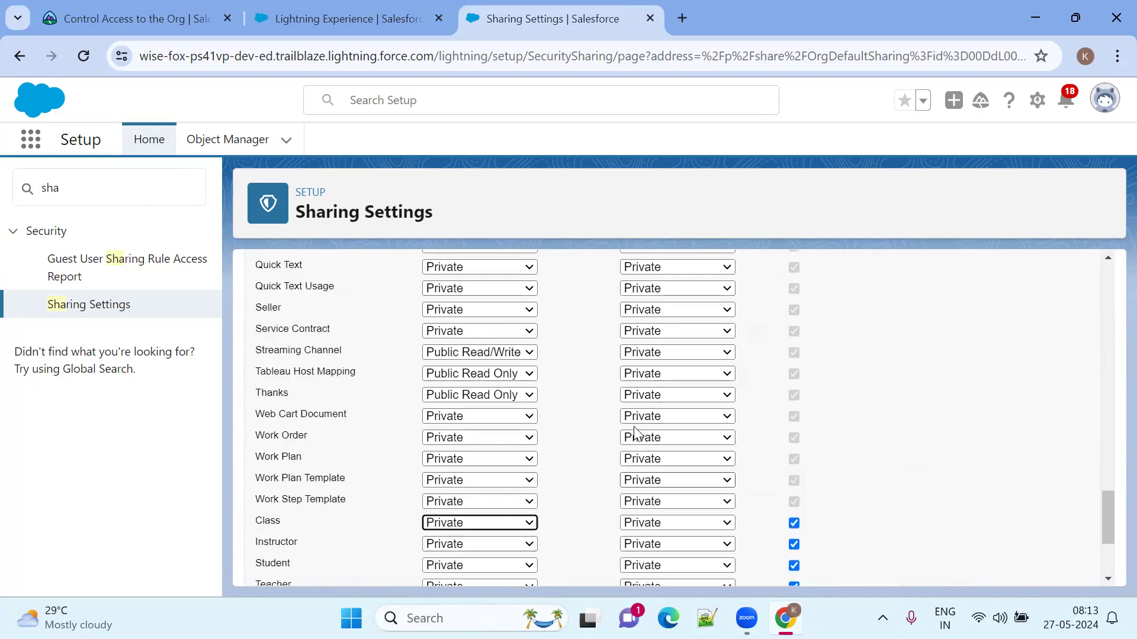
{"action": "scroll", "coordinate": [634, 427], "scroll_direction": "down", "scroll_amount": 2}
{"action": "scroll", "coordinate": [634, 426], "scroll_direction": "up", "scroll_amount": 1}
{"action": "left_click_drag", "start_coordinate": [785, 317], "coordinate": [945, 330]}
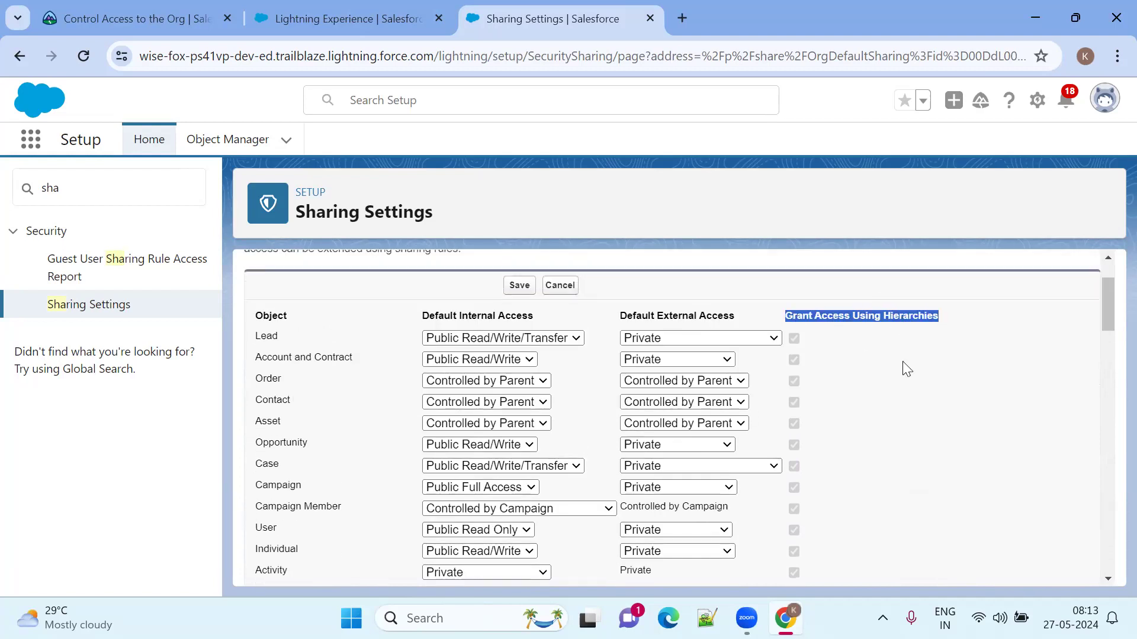
{"action": "scroll", "coordinate": [821, 416], "scroll_direction": "down", "scroll_amount": 10}
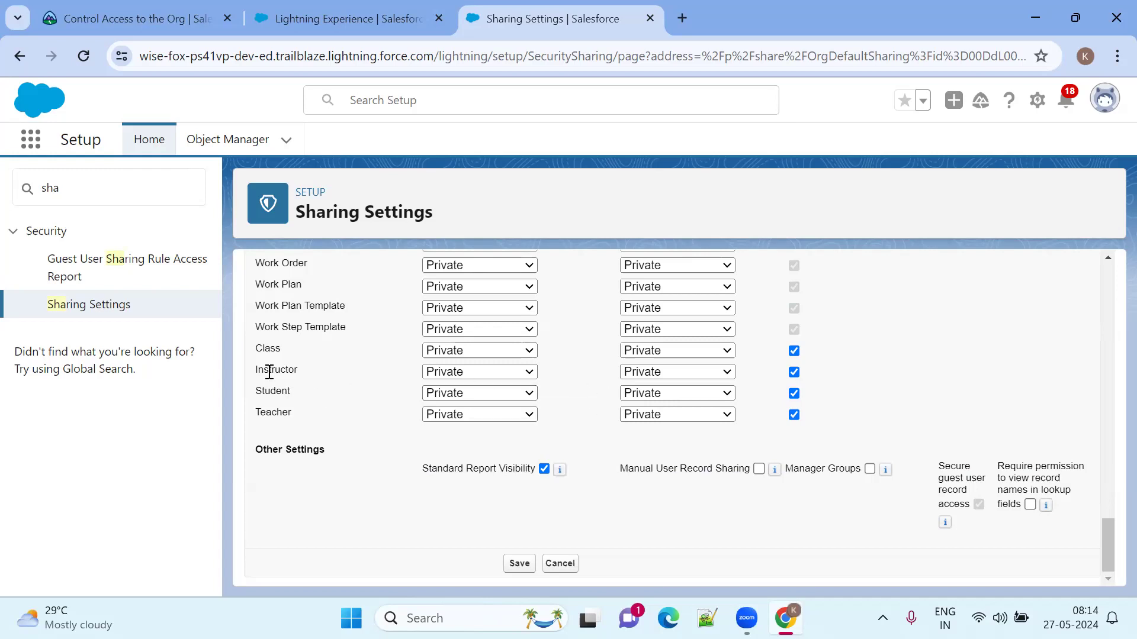
{"action": "double_click", "coordinate": [262, 395]}
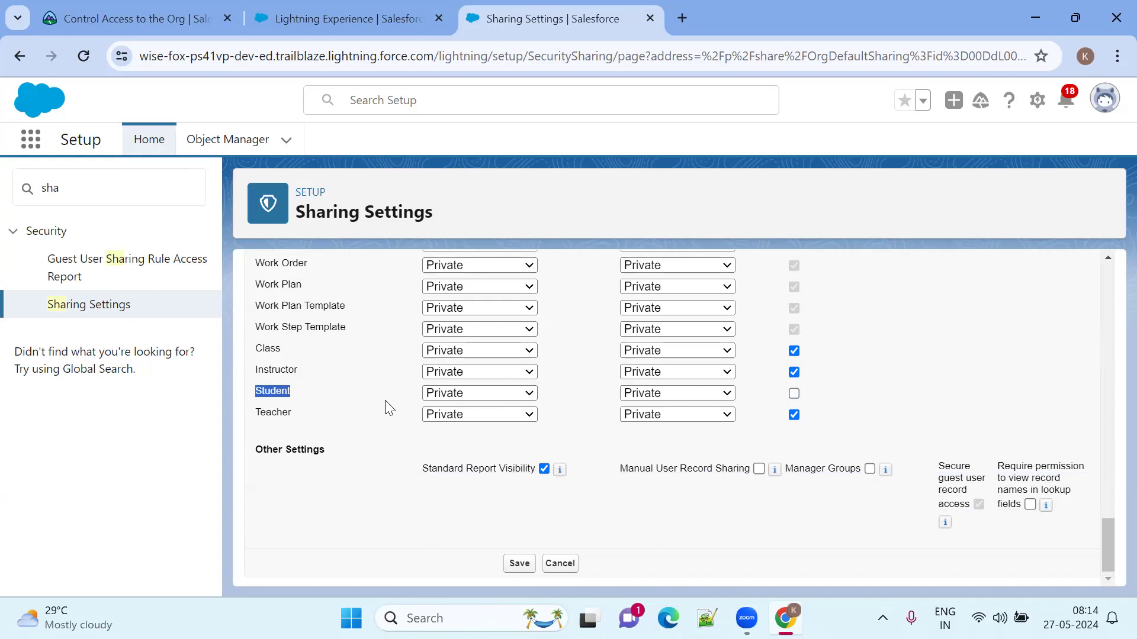
{"action": "left_click", "coordinate": [795, 395]}
{"action": "left_click", "coordinate": [942, 373]}
{"action": "left_click", "coordinate": [514, 567]}
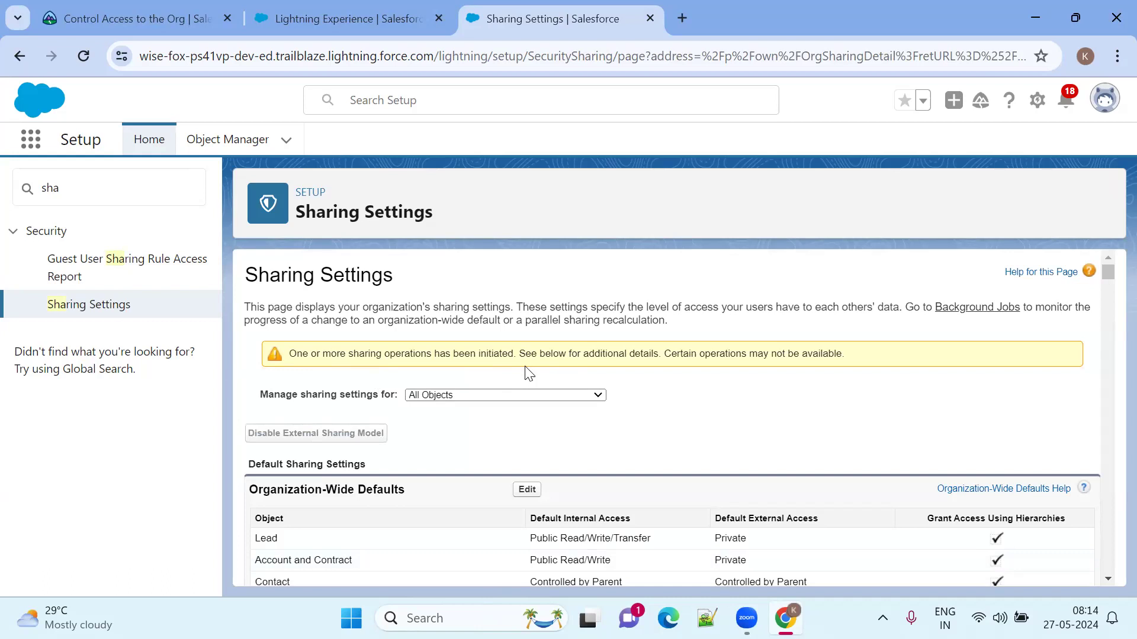
Step: Review the Sharing Settings notice that sharing operations have been initiated
{"action": "scroll", "coordinate": [627, 370], "scroll_direction": "down", "scroll_amount": 20}
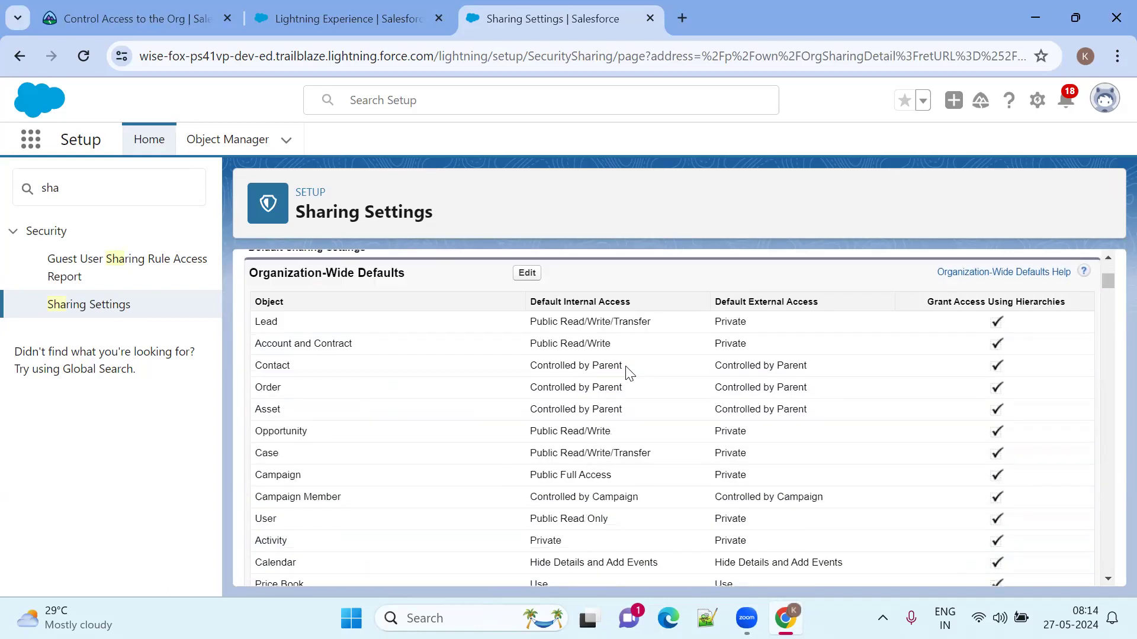
{"action": "scroll", "coordinate": [626, 366], "scroll_direction": "down", "scroll_amount": 3}
{"action": "scroll", "coordinate": [625, 366], "scroll_direction": "up", "scroll_amount": 12}
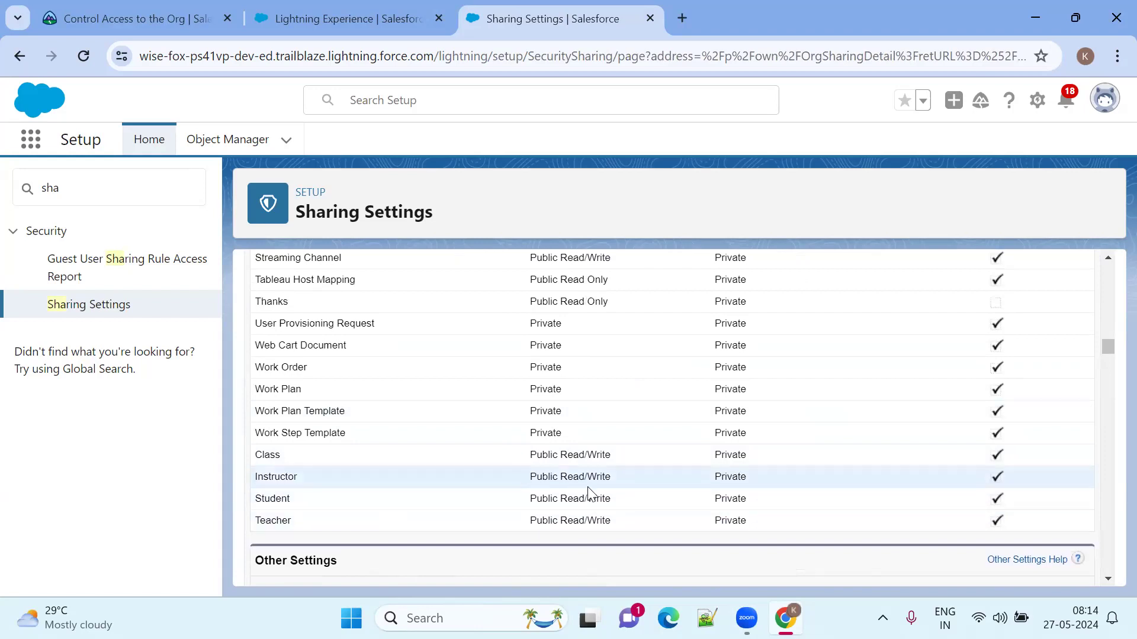
{"action": "scroll", "coordinate": [568, 426], "scroll_direction": "up", "scroll_amount": 10}
{"action": "scroll", "coordinate": [569, 428], "scroll_direction": "up", "scroll_amount": 10}
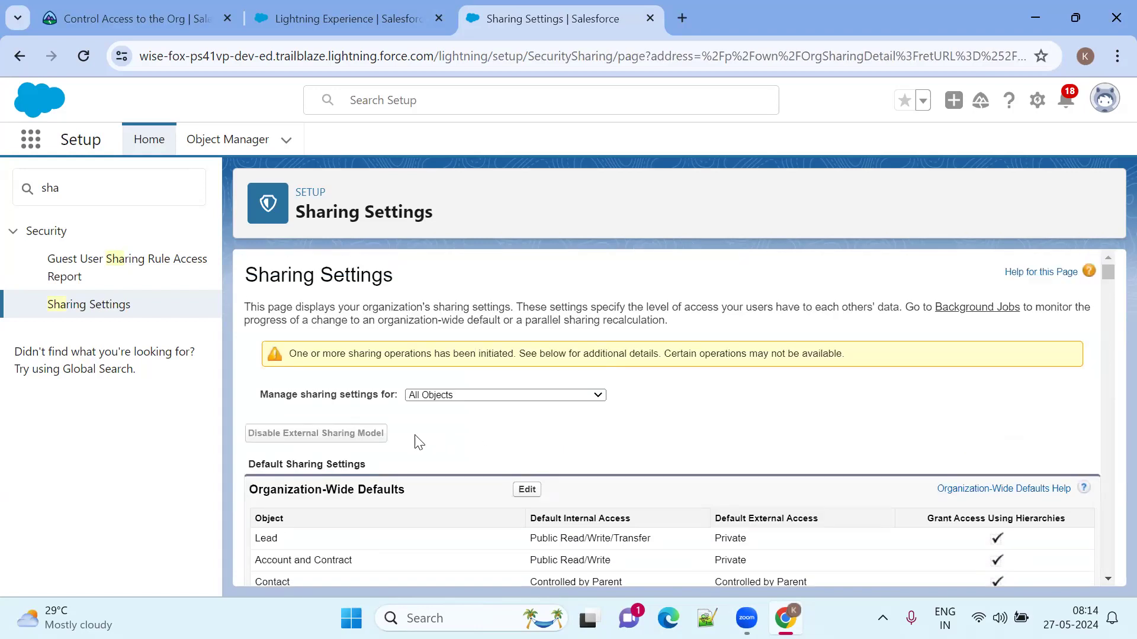
{"action": "left_click_drag", "start_coordinate": [293, 361], "coordinate": [850, 357]}
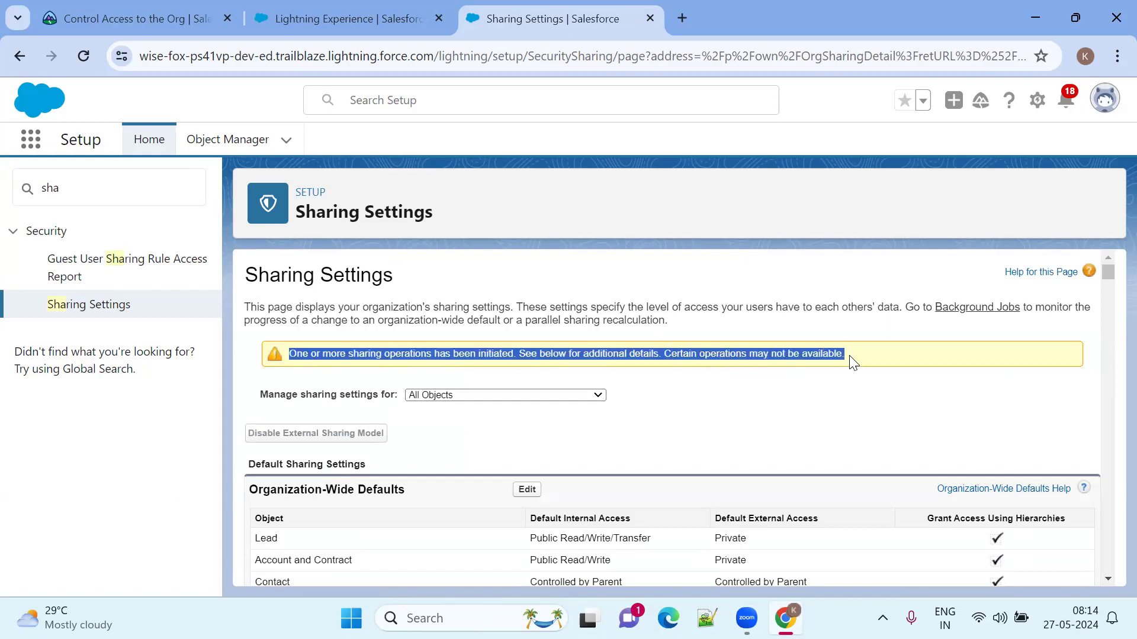
{"action": "scroll", "coordinate": [616, 424], "scroll_direction": "down", "scroll_amount": 8}
{"action": "scroll", "coordinate": [616, 422], "scroll_direction": "down", "scroll_amount": 20}
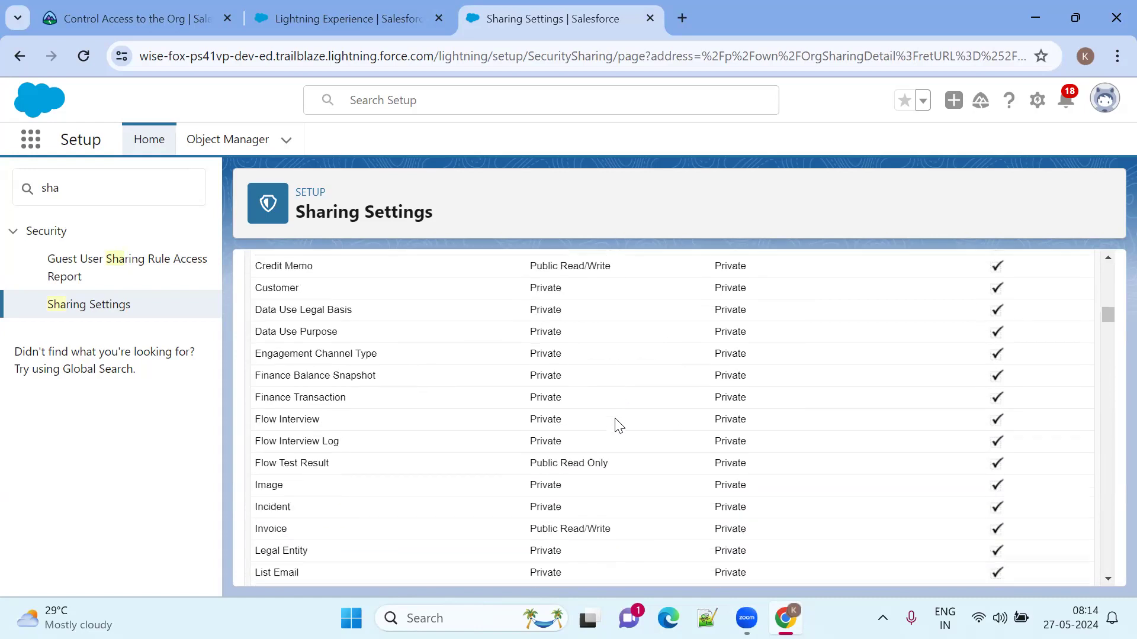
{"action": "scroll", "coordinate": [616, 421], "scroll_direction": "down", "scroll_amount": 15}
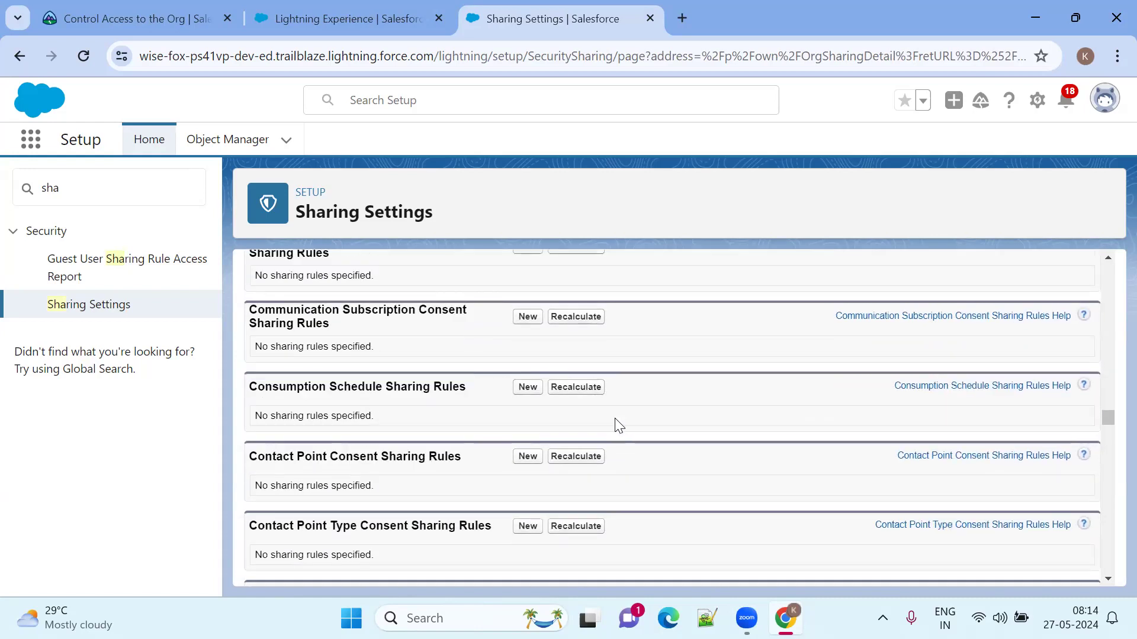
{"action": "scroll", "coordinate": [616, 421], "scroll_direction": "up", "scroll_amount": 13}
{"action": "scroll", "coordinate": [616, 421], "scroll_direction": "up", "scroll_amount": 20}
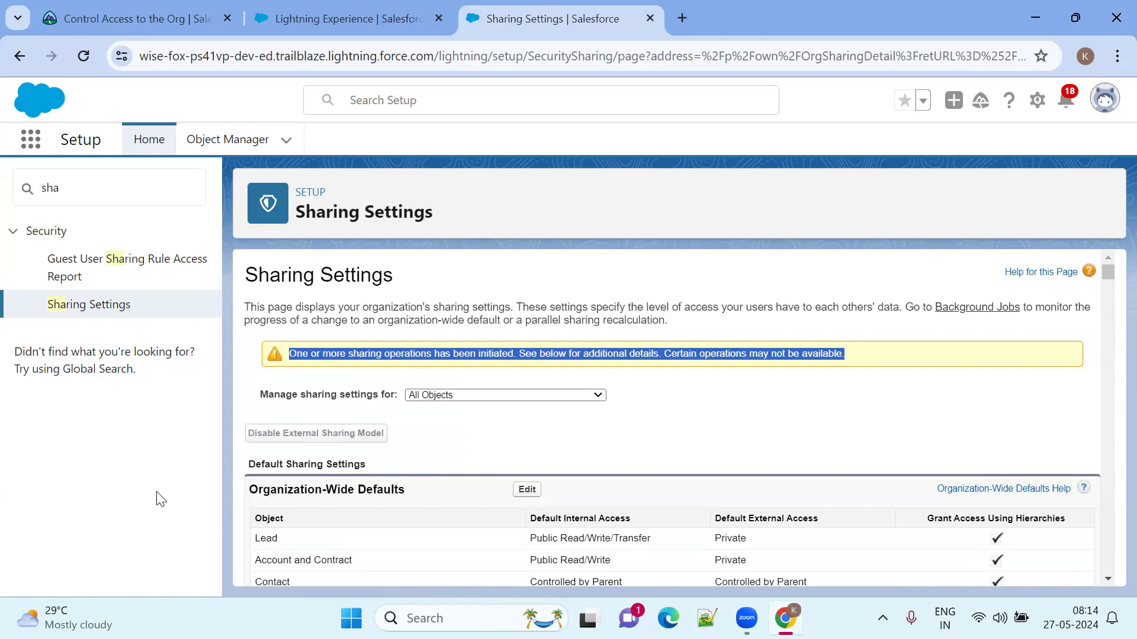
Step: Search Quick Find for users, open Users, then browse the list of 40 profiles
{"action": "left_click", "coordinate": [131, 200]}
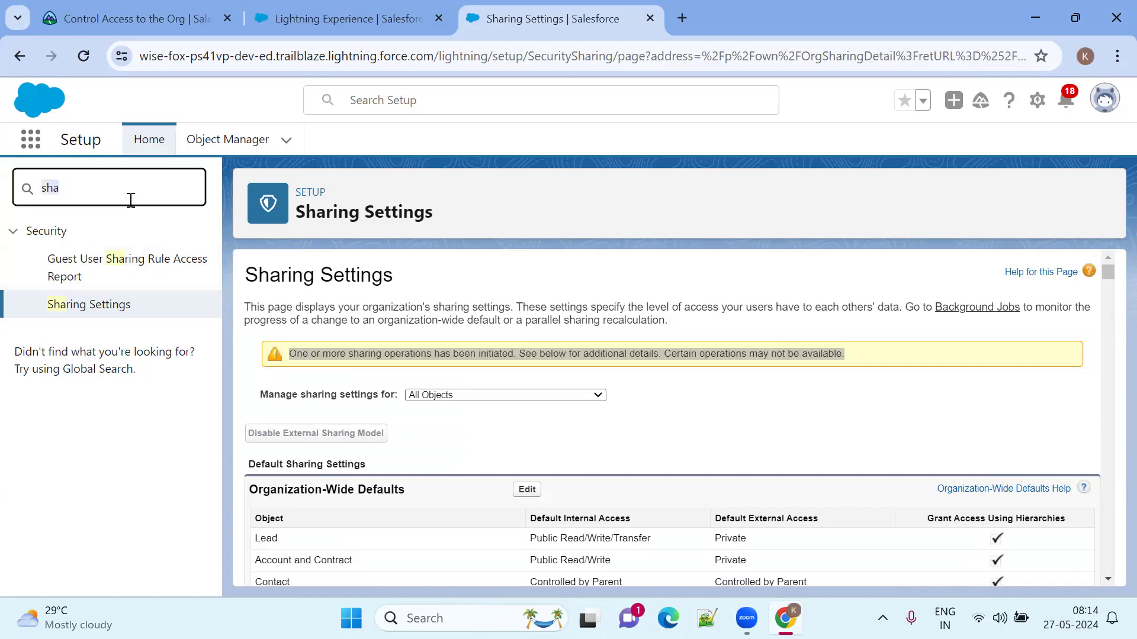
{"action": "key", "text": "BackSpace"}
{"action": "type", "text": "p"}
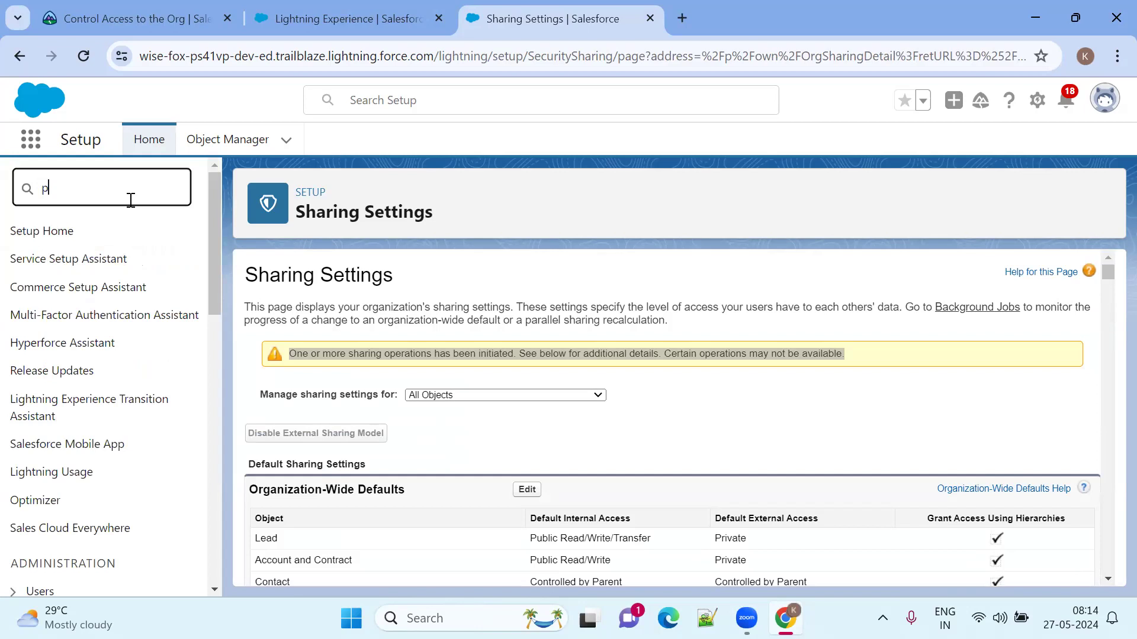
{"action": "key", "text": "BackSpace"}
{"action": "type", "text": "users"}
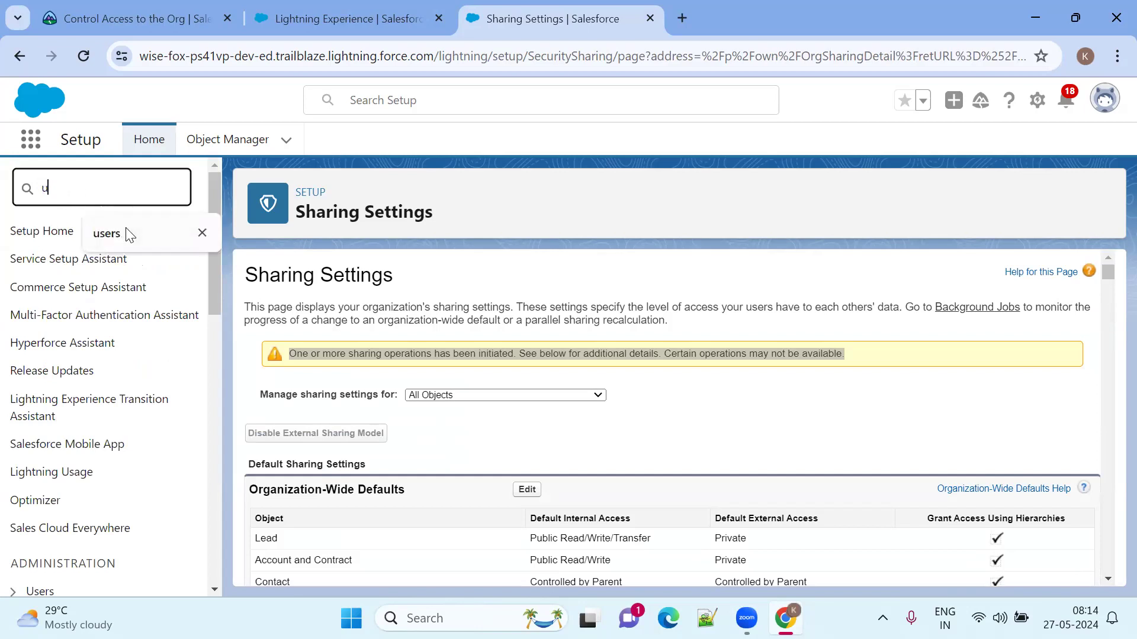
{"action": "left_click", "coordinate": [125, 229]}
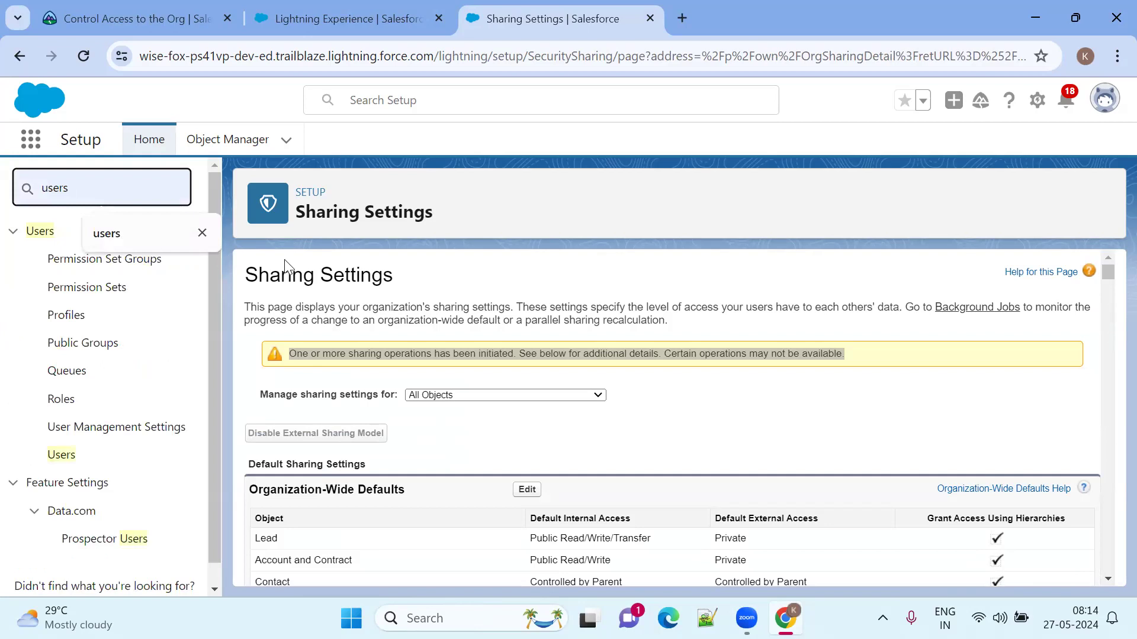
{"action": "left_click", "coordinate": [66, 457]}
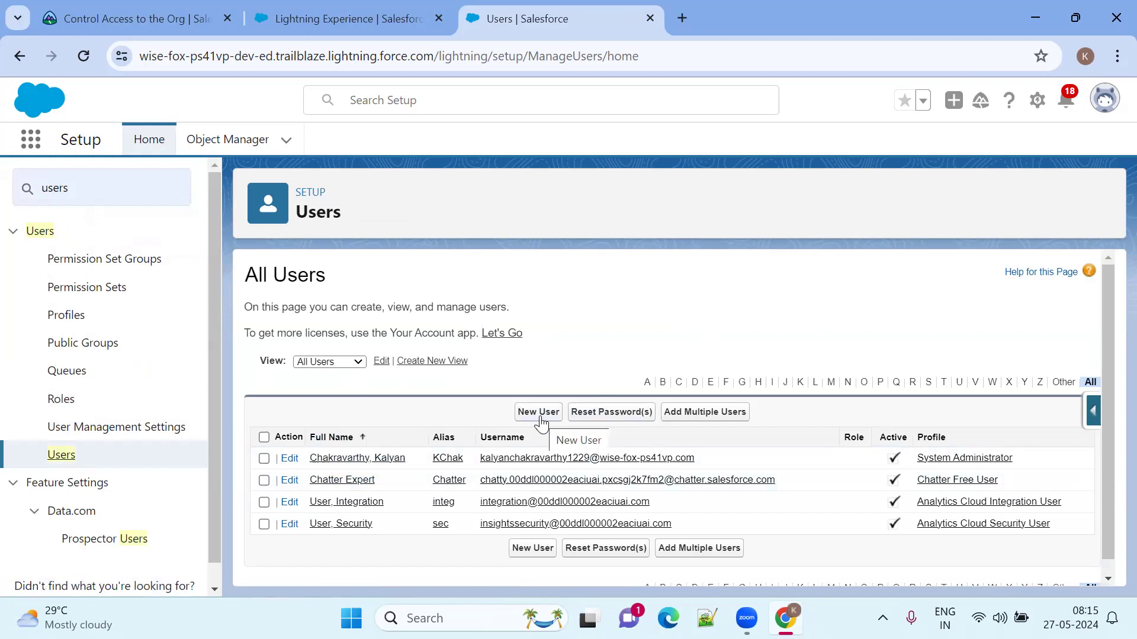
{"action": "left_click", "coordinate": [71, 317]}
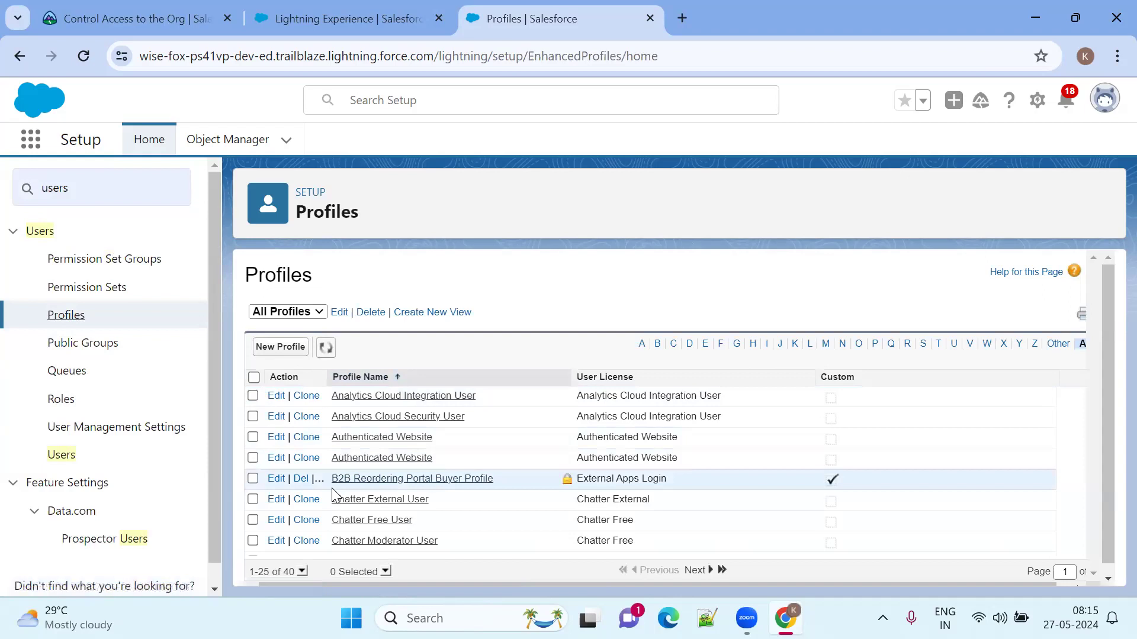
{"action": "scroll", "coordinate": [331, 488], "scroll_direction": "down", "scroll_amount": 1}
{"action": "scroll", "coordinate": [332, 488], "scroll_direction": "up", "scroll_amount": 1}
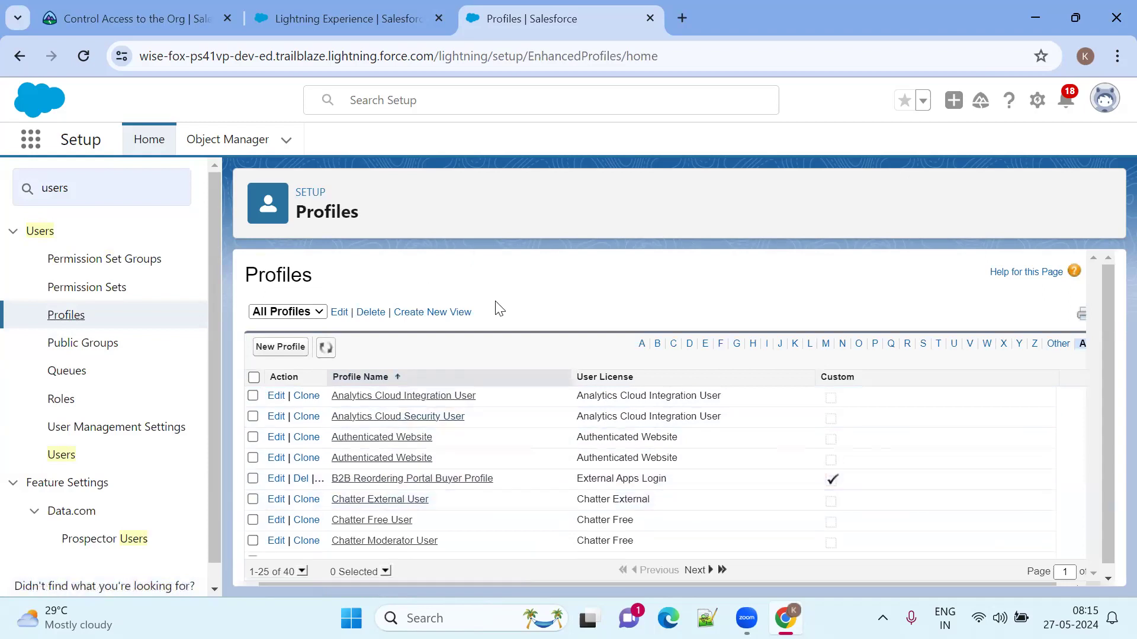
{"action": "scroll", "coordinate": [499, 308], "scroll_direction": "down", "scroll_amount": 1}
{"action": "scroll", "coordinate": [436, 411], "scroll_direction": "down", "scroll_amount": 5}
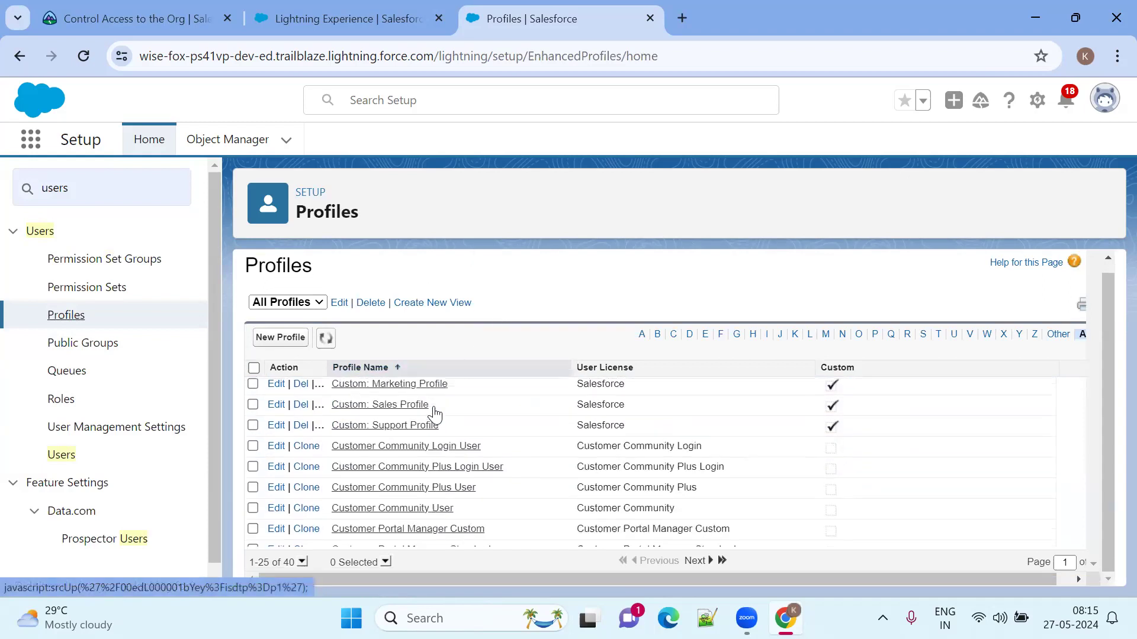
{"action": "scroll", "coordinate": [436, 412], "scroll_direction": "down", "scroll_amount": 2}
{"action": "scroll", "coordinate": [433, 432], "scroll_direction": "up", "scroll_amount": 5}
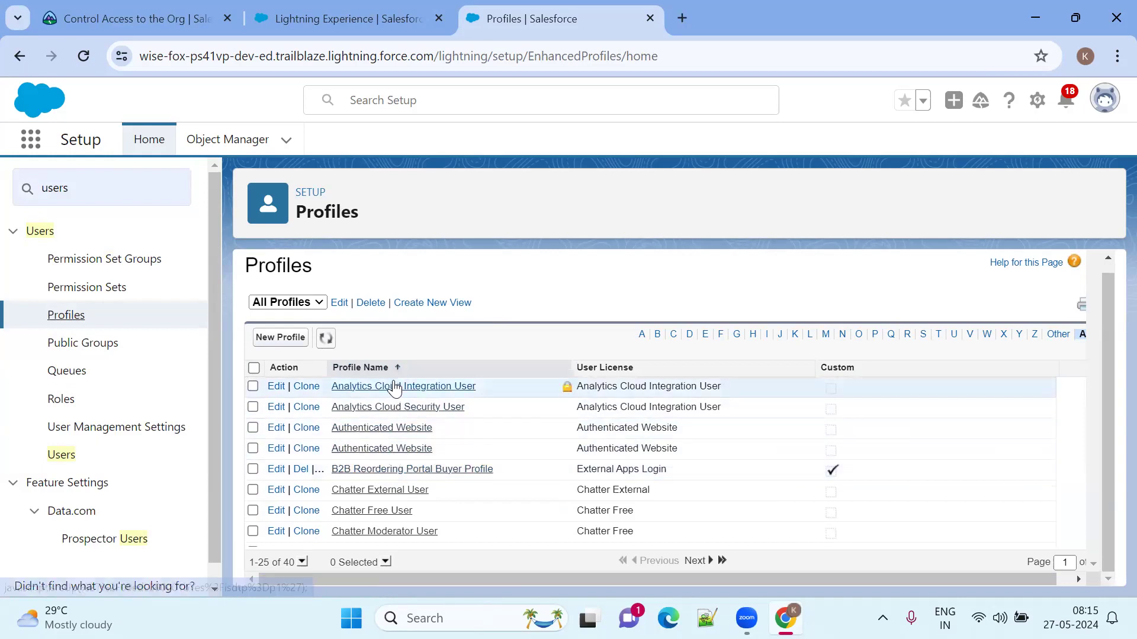
Step: Go to page 2 of Profiles, showing Standard User and System Administrator
{"action": "scroll", "coordinate": [372, 445], "scroll_direction": "down", "scroll_amount": 1}
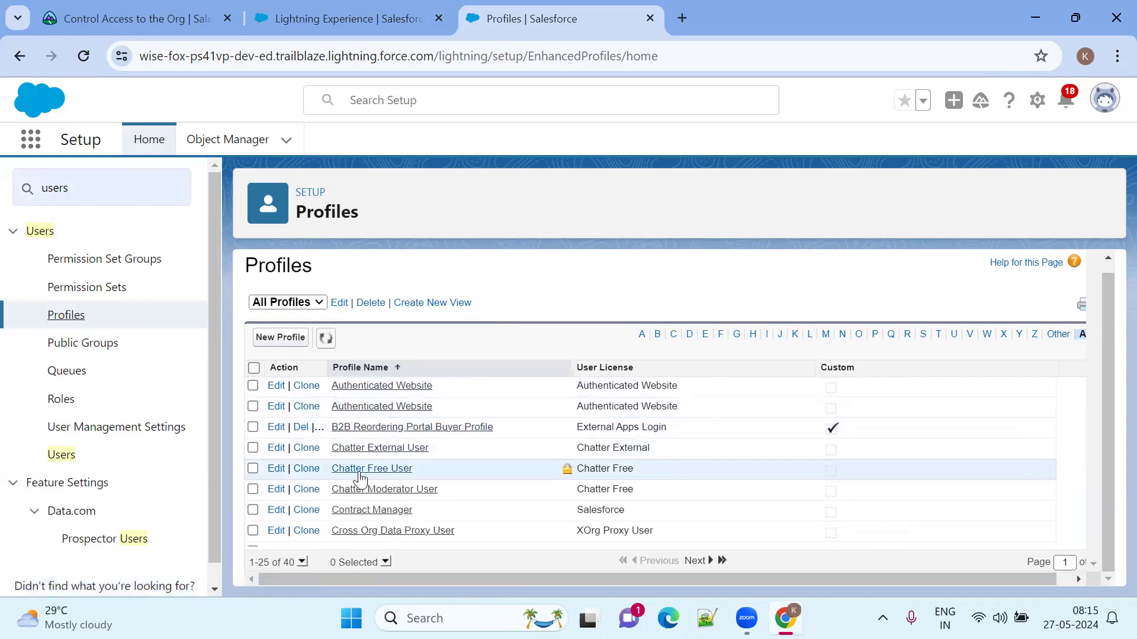
{"action": "scroll", "coordinate": [362, 475], "scroll_direction": "down", "scroll_amount": 6}
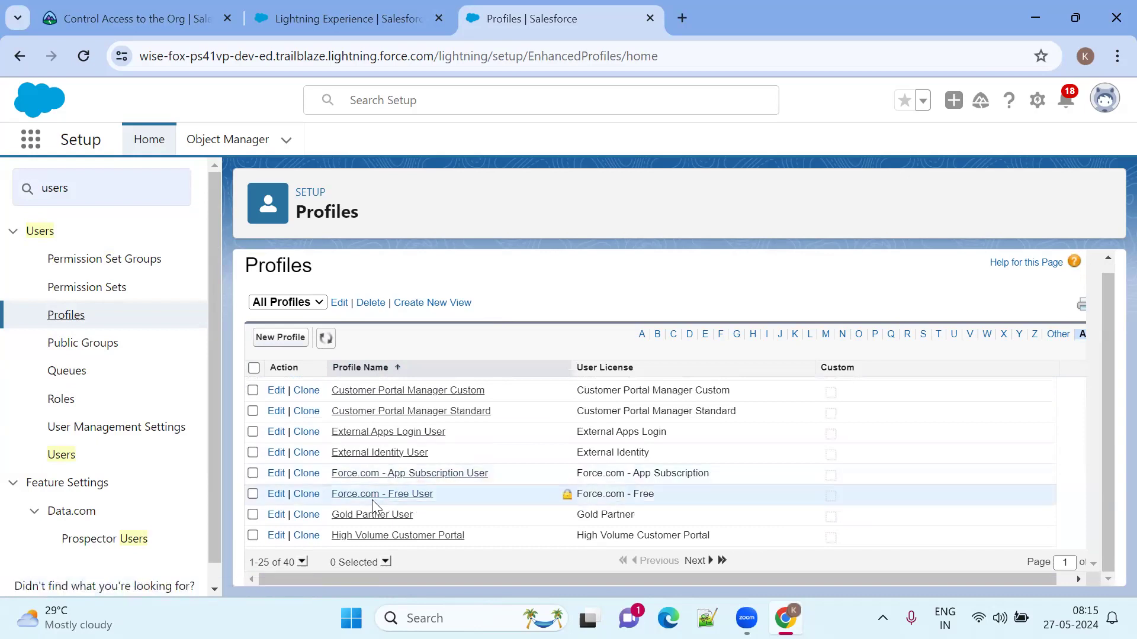
{"action": "left_click", "coordinate": [697, 561]}
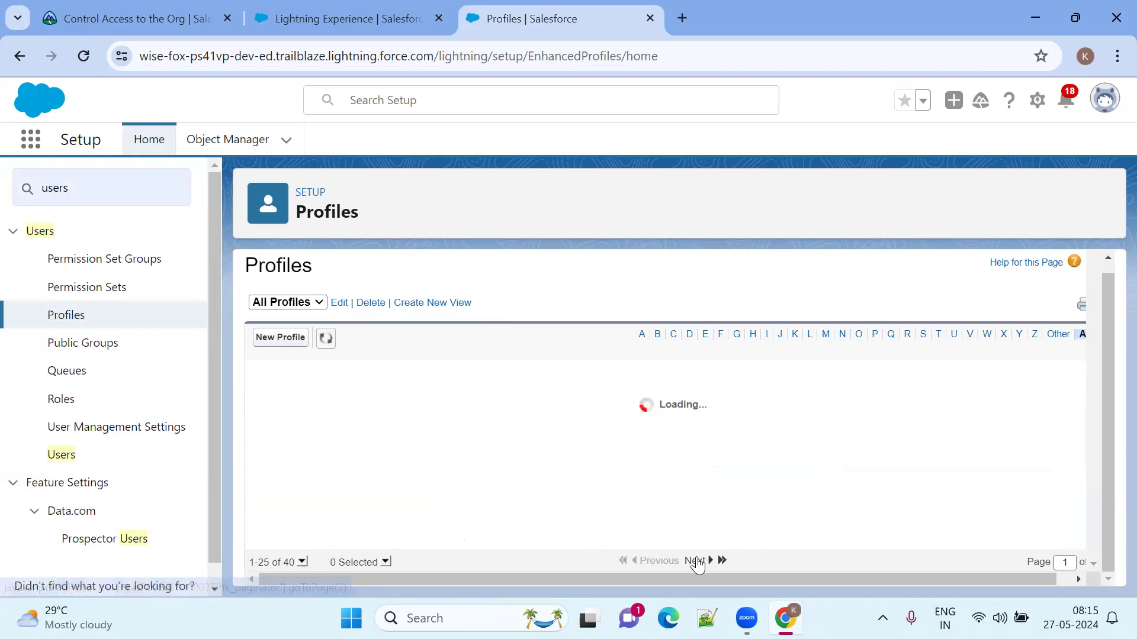
{"action": "scroll", "coordinate": [373, 467], "scroll_direction": "down", "scroll_amount": 5}
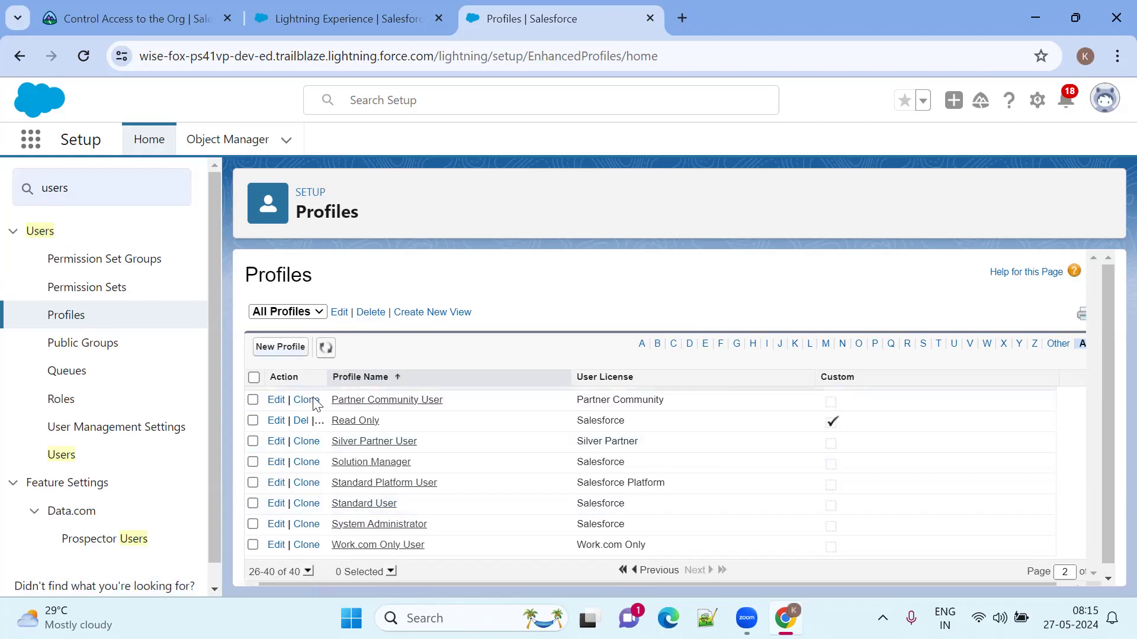
Step: Clone the Standard User profile as 'Student Profile' and save it
{"action": "left_click", "coordinate": [303, 507]}
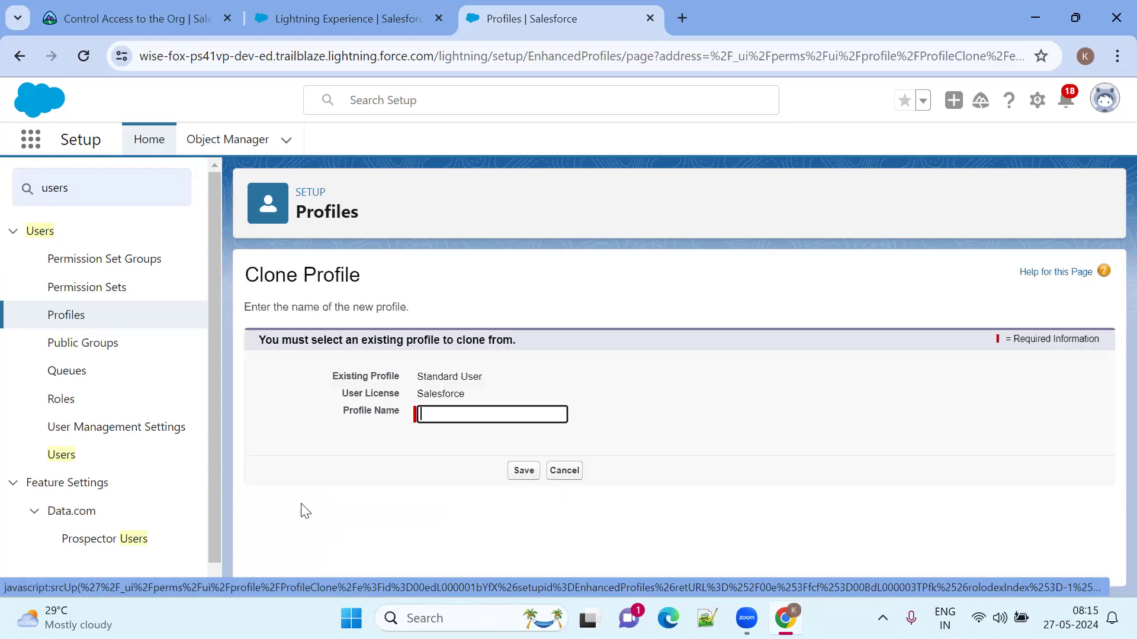
{"action": "left_click", "coordinate": [458, 414]}
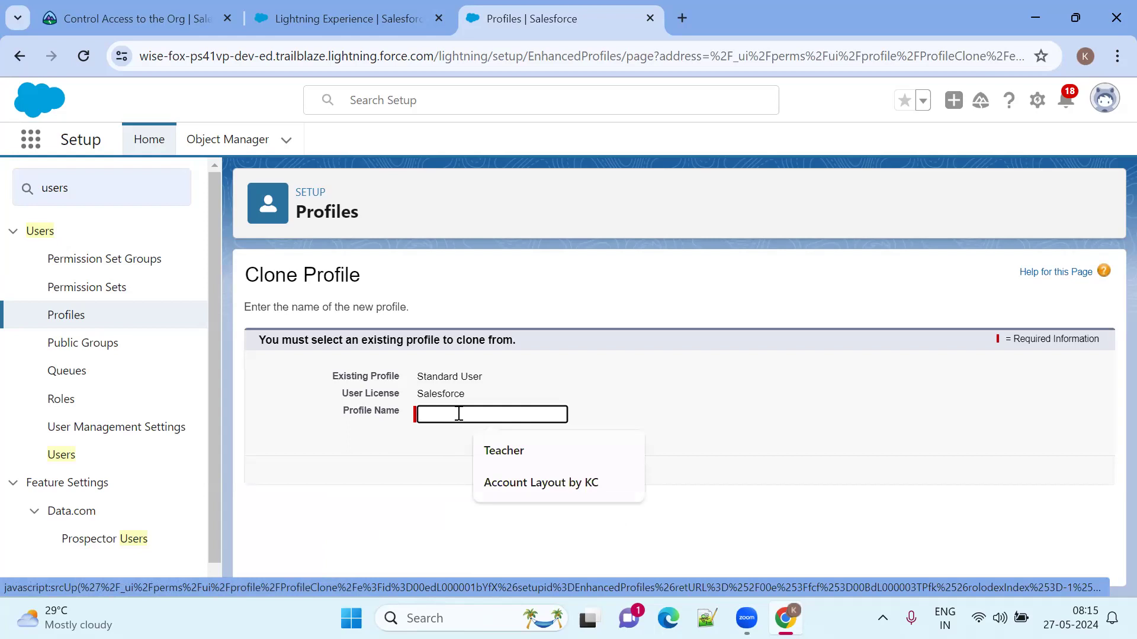
{"action": "type", "text": "Studen"}
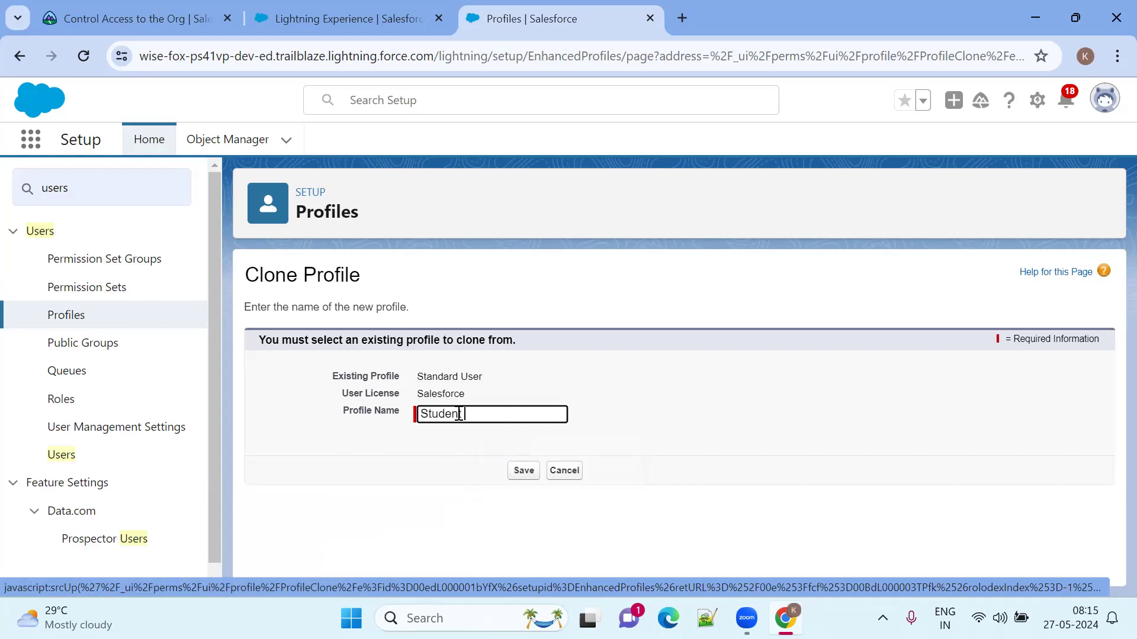
{"action": "type", "text": "t Profile"}
{"action": "left_click", "coordinate": [535, 473]}
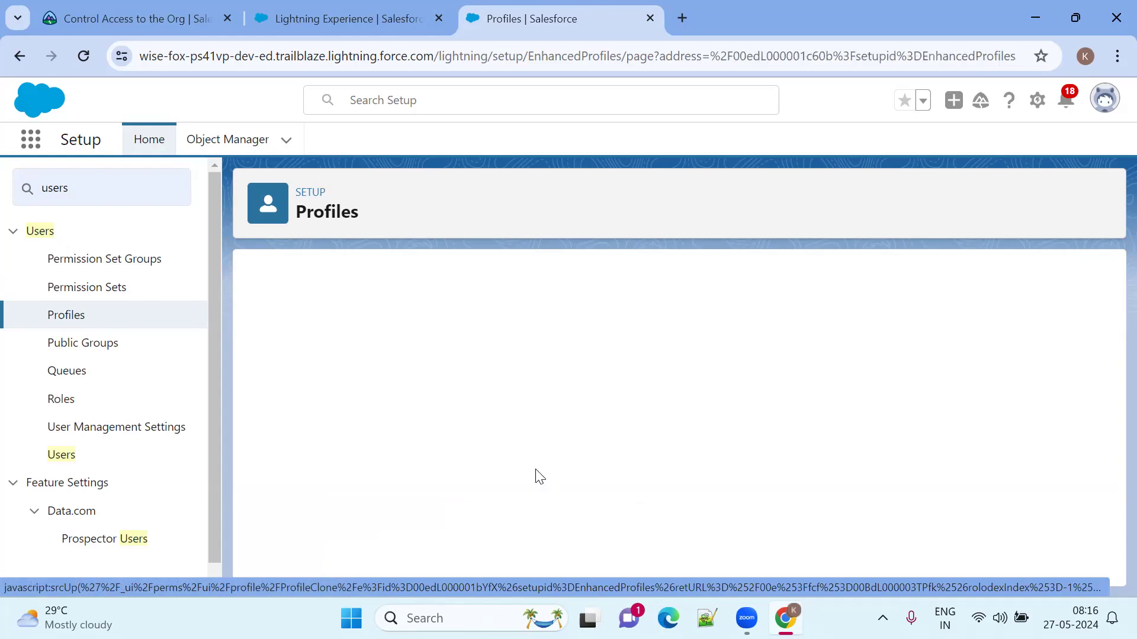
{"action": "scroll", "coordinate": [535, 476], "scroll_direction": "down", "scroll_amount": 2}
{"action": "scroll", "coordinate": [535, 471], "scroll_direction": "down", "scroll_amount": 2}
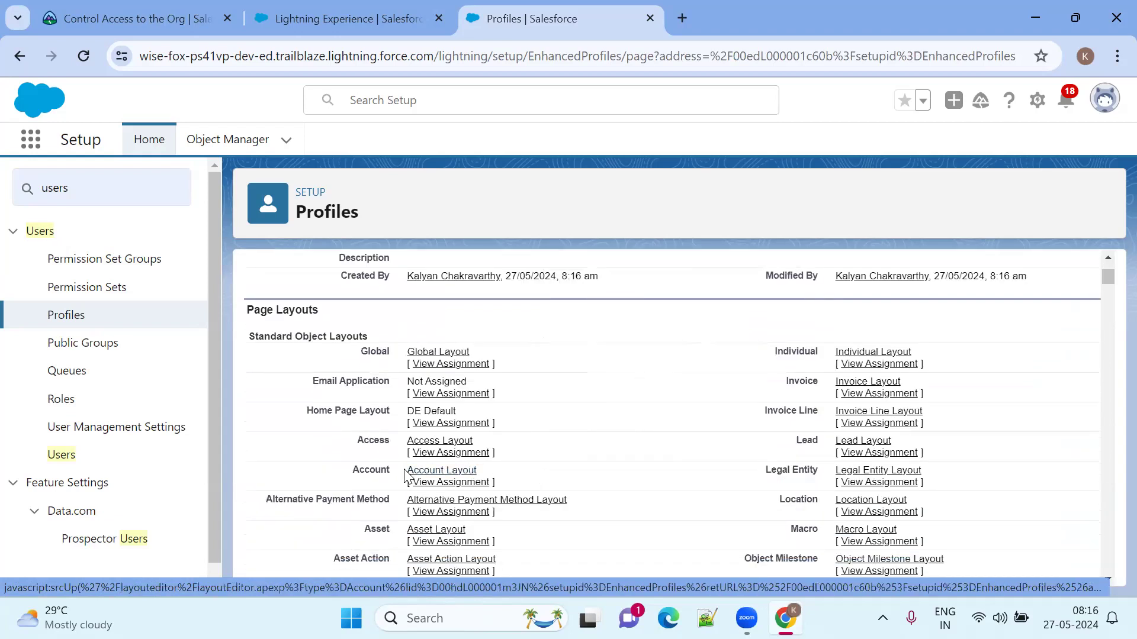
{"action": "scroll", "coordinate": [506, 420], "scroll_direction": "down", "scroll_amount": 5}
{"action": "scroll", "coordinate": [505, 416], "scroll_direction": "up", "scroll_amount": 10}
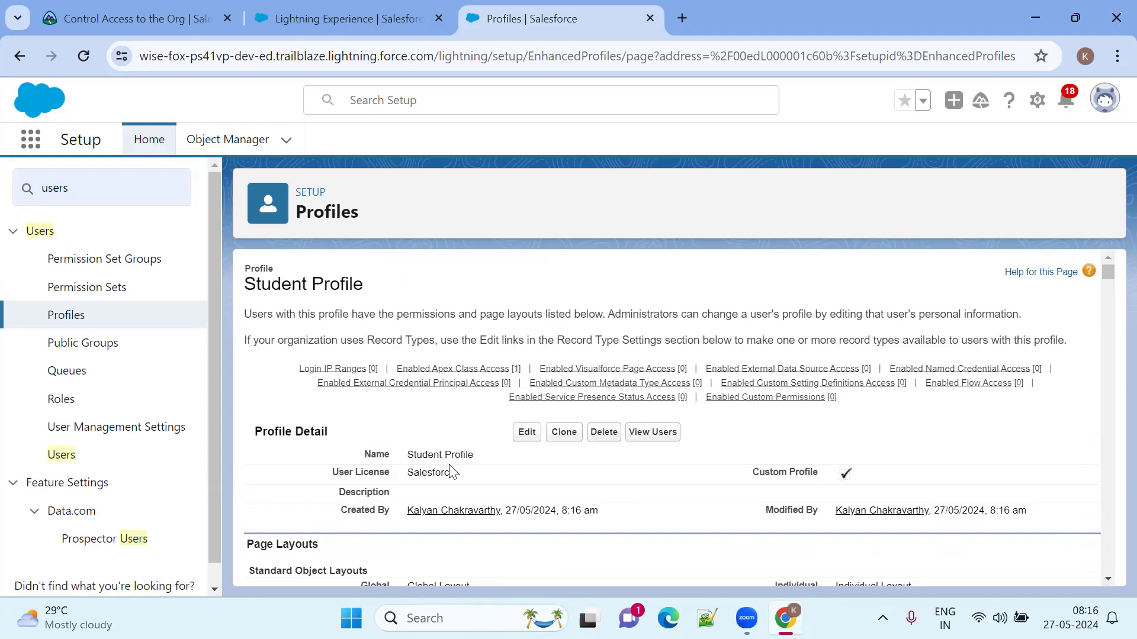
{"action": "scroll", "coordinate": [450, 468], "scroll_direction": "down", "scroll_amount": 1}
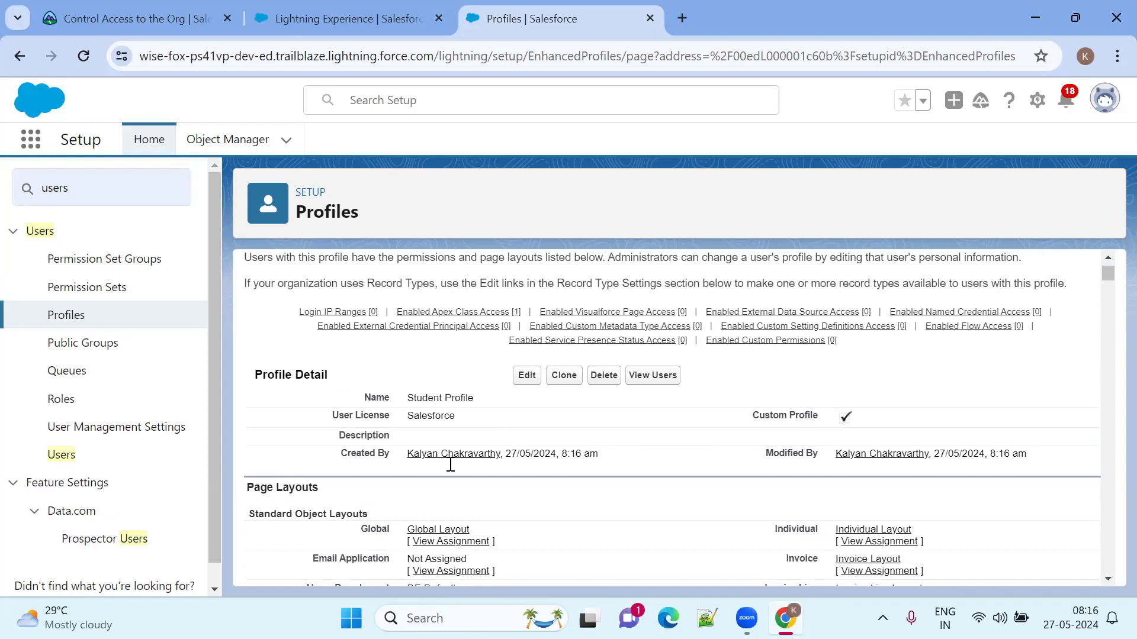
{"action": "scroll", "coordinate": [450, 465], "scroll_direction": "down", "scroll_amount": 6}
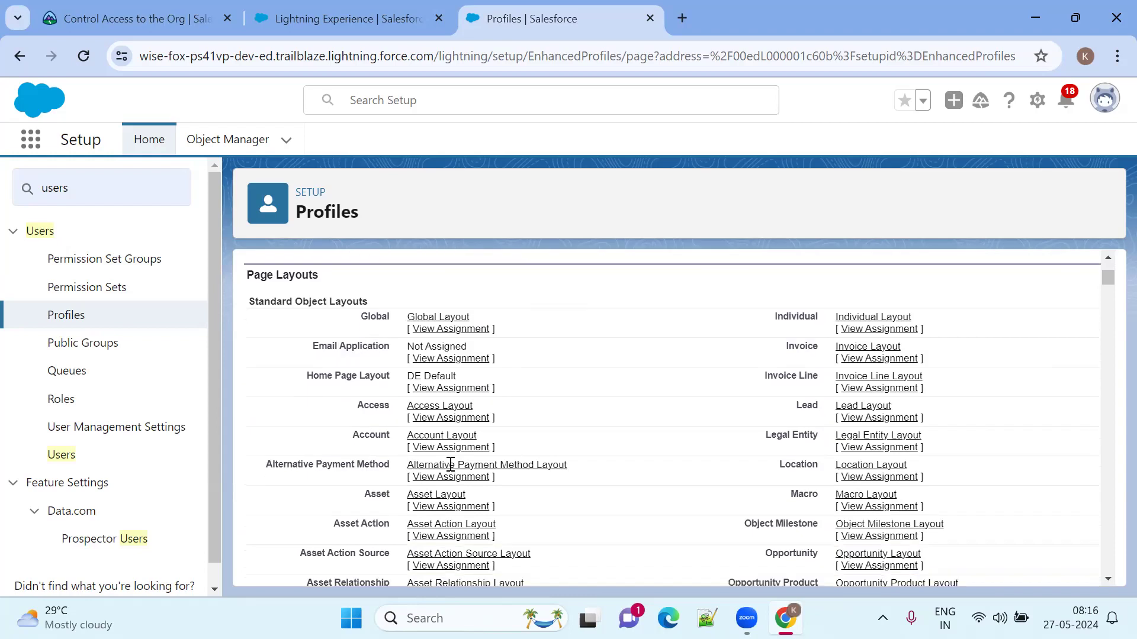
{"action": "scroll", "coordinate": [450, 465], "scroll_direction": "down", "scroll_amount": 20}
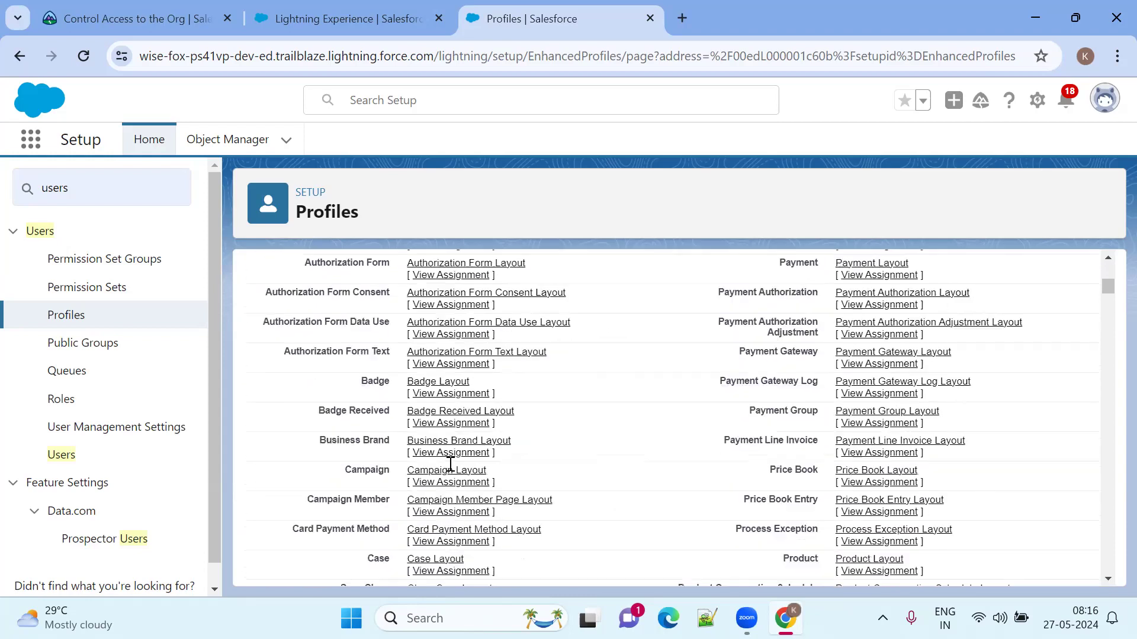
{"action": "scroll", "coordinate": [450, 465], "scroll_direction": "down", "scroll_amount": 2}
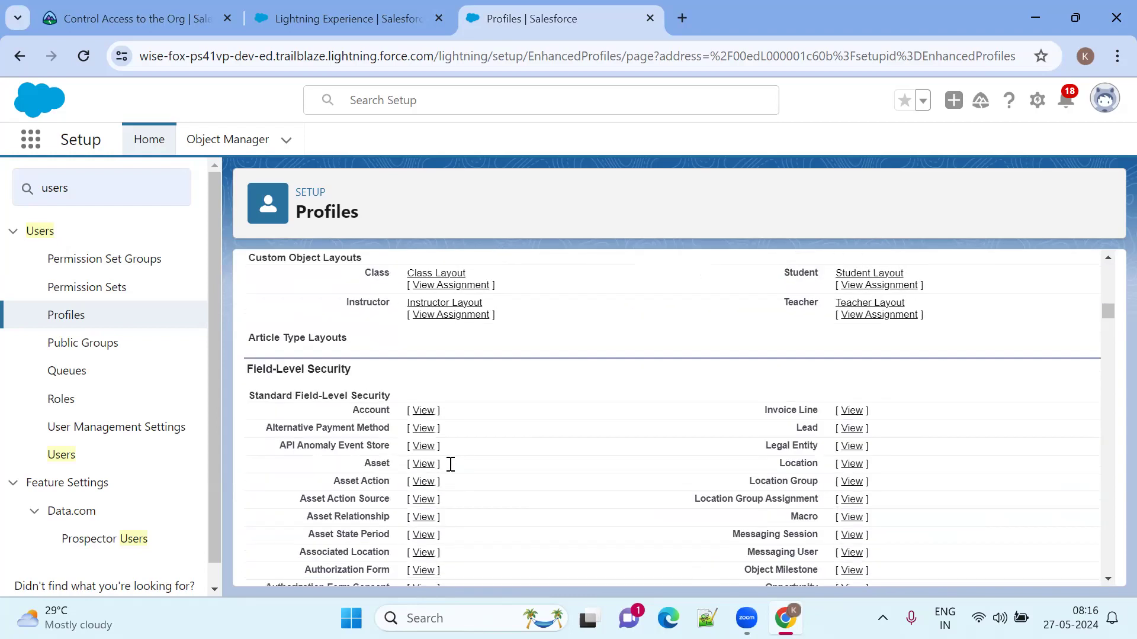
{"action": "scroll", "coordinate": [450, 464], "scroll_direction": "down", "scroll_amount": 1}
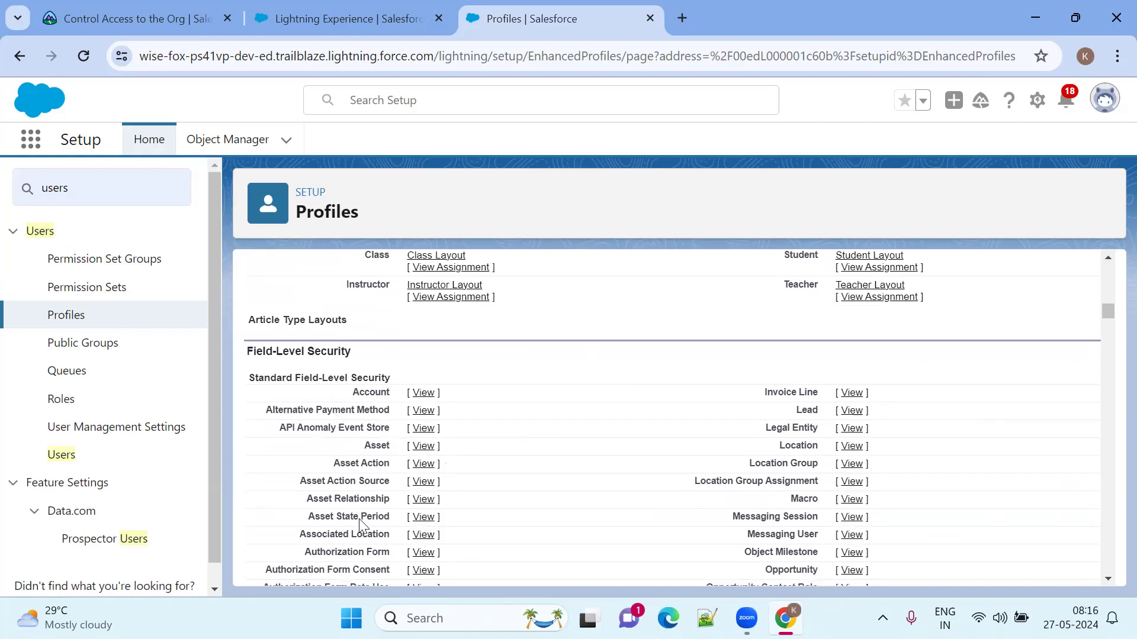
{"action": "scroll", "coordinate": [480, 510], "scroll_direction": "down", "scroll_amount": 4}
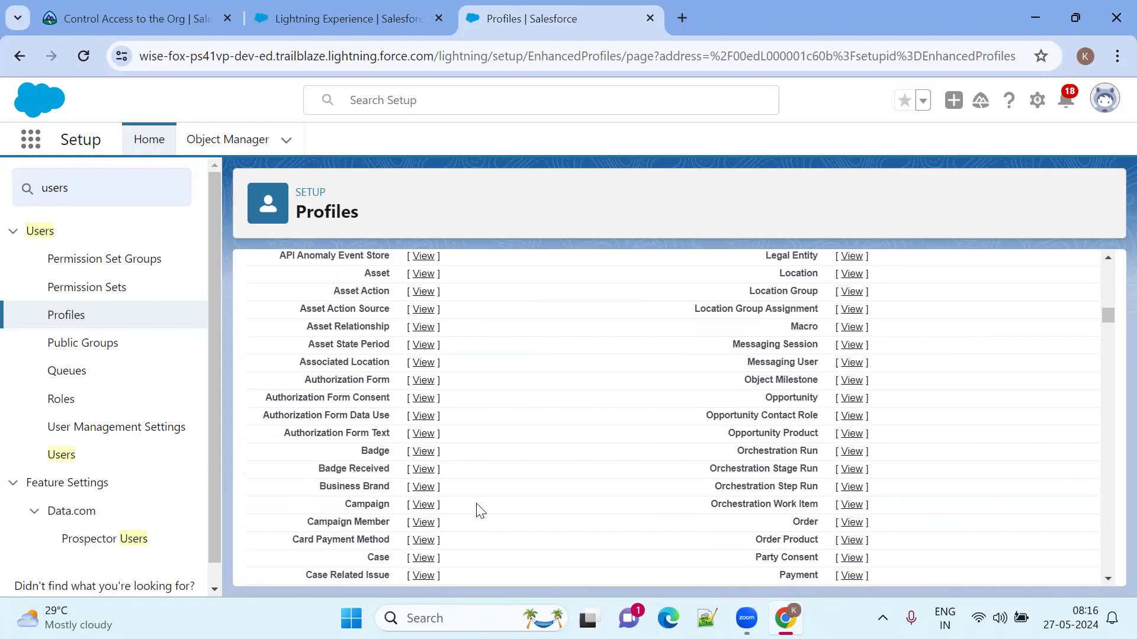
{"action": "scroll", "coordinate": [480, 510], "scroll_direction": "up", "scroll_amount": 12}
{"action": "scroll", "coordinate": [480, 510], "scroll_direction": "down", "scroll_amount": 2}
{"action": "scroll", "coordinate": [480, 511], "scroll_direction": "up", "scroll_amount": 7}
{"action": "scroll", "coordinate": [480, 511], "scroll_direction": "up", "scroll_amount": 15}
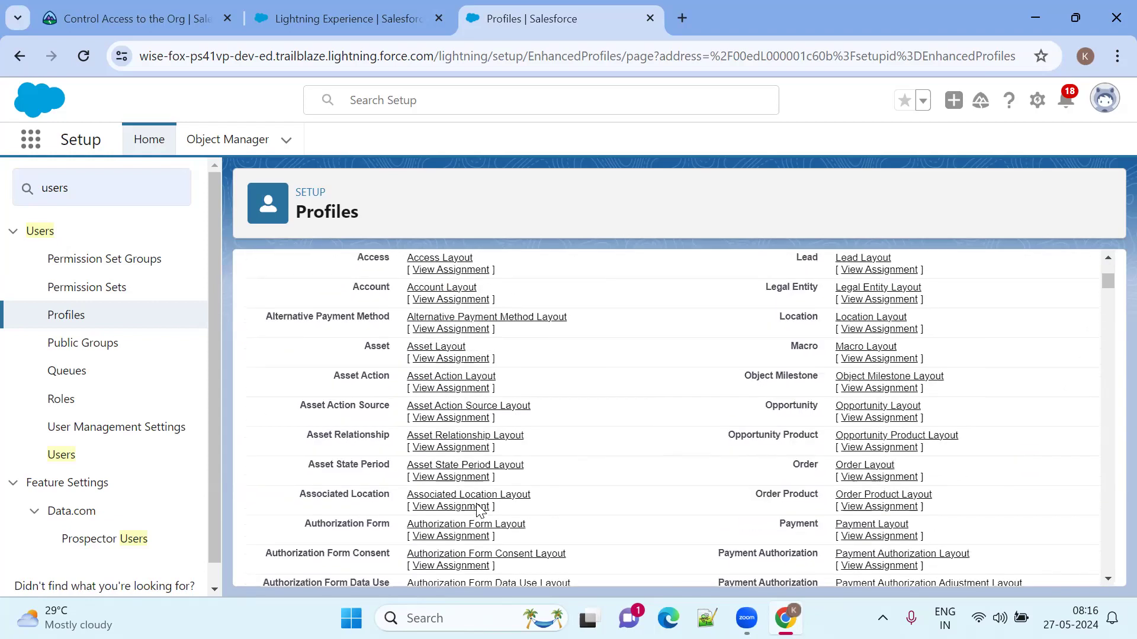
{"action": "key", "text": "ctrl+f"}
{"action": "type", "text": "objecv"}
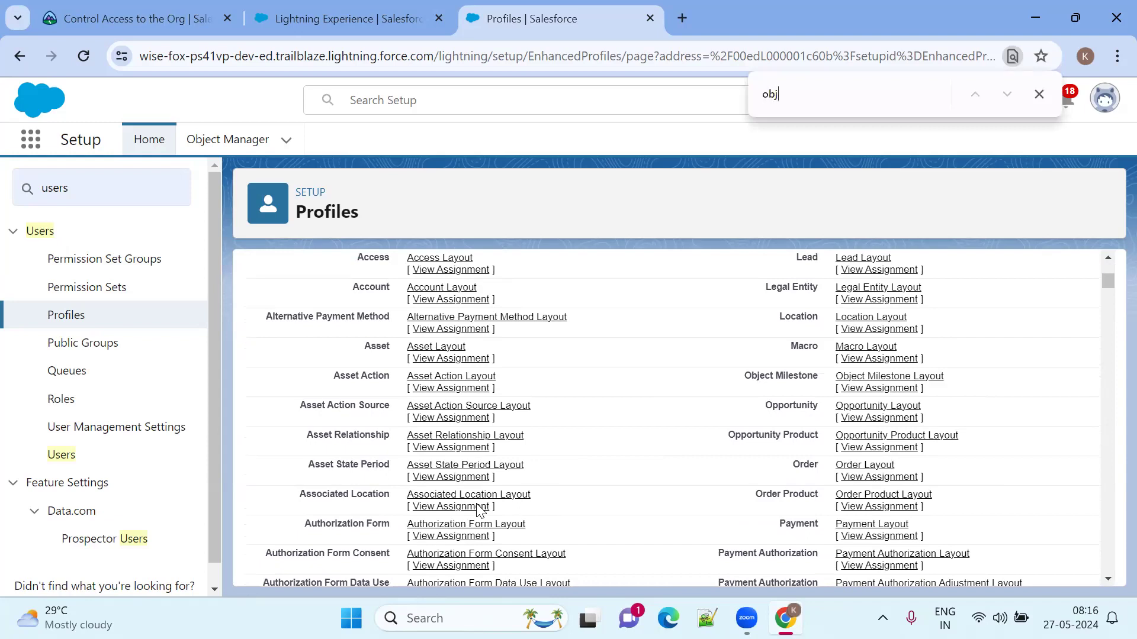
{"action": "key", "text": "BackSpace"}
{"action": "key", "text": "BackSpace"}
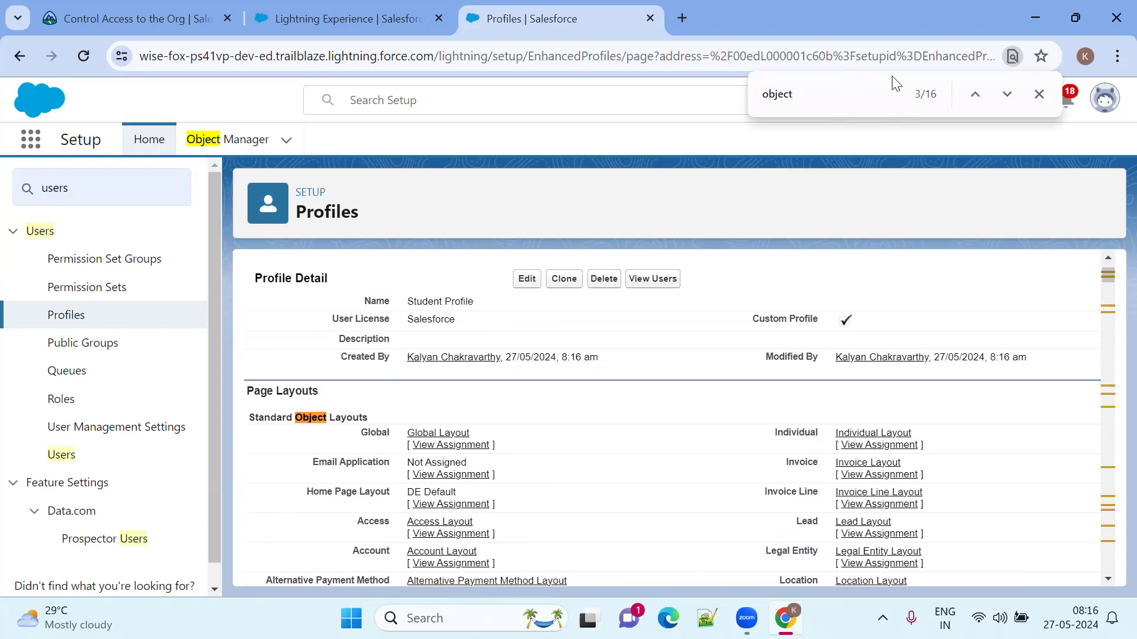
{"action": "left_click", "coordinate": [1007, 94]}
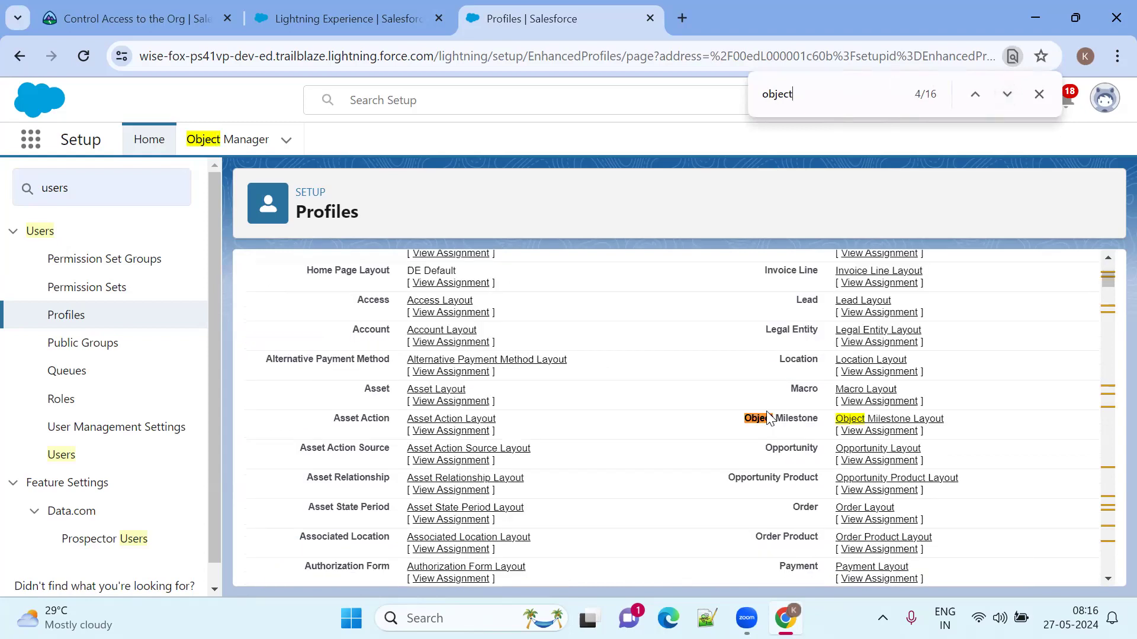
{"action": "left_click", "coordinate": [1008, 93]}
{"action": "left_click", "coordinate": [1008, 93]}
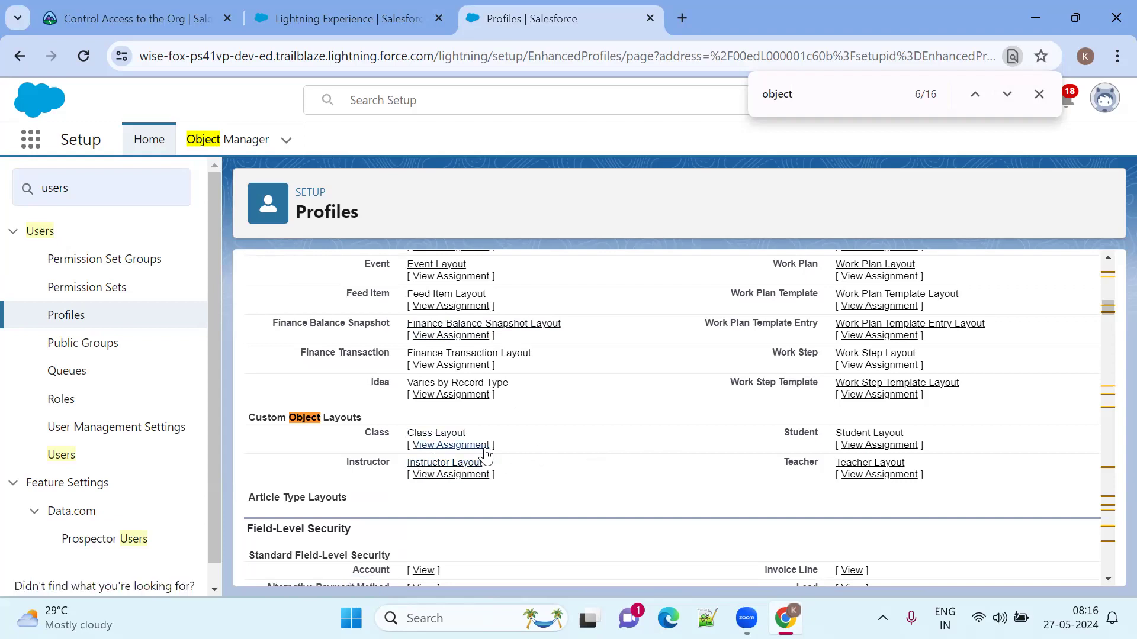
{"action": "scroll", "coordinate": [483, 457], "scroll_direction": "down", "scroll_amount": 15}
{"action": "scroll", "coordinate": [485, 456], "scroll_direction": "up", "scroll_amount": 1}
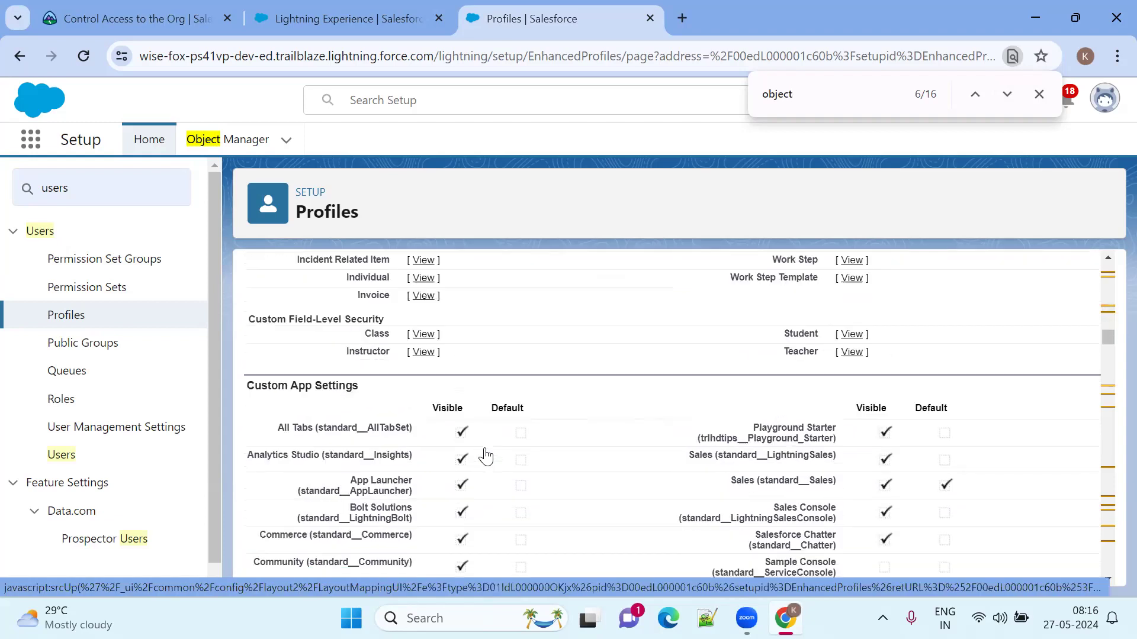
{"action": "scroll", "coordinate": [486, 456], "scroll_direction": "down", "scroll_amount": 10}
{"action": "scroll", "coordinate": [485, 456], "scroll_direction": "up", "scroll_amount": 2}
{"action": "scroll", "coordinate": [486, 456], "scroll_direction": "down", "scroll_amount": 15}
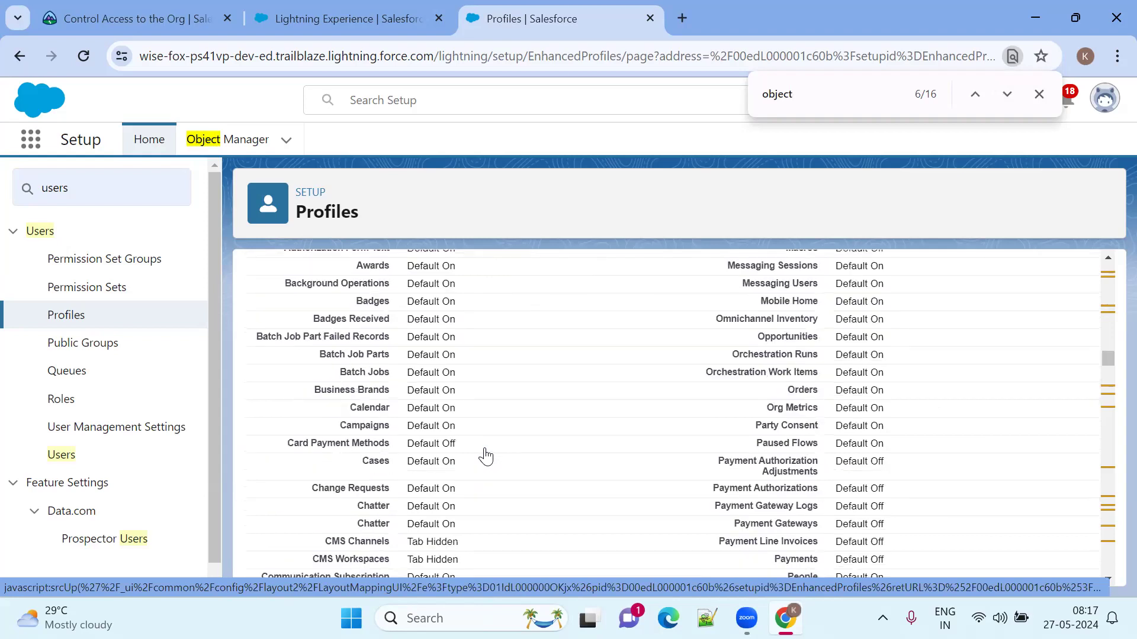
{"action": "scroll", "coordinate": [483, 456], "scroll_direction": "down", "scroll_amount": 3}
{"action": "scroll", "coordinate": [483, 457], "scroll_direction": "up", "scroll_amount": 3}
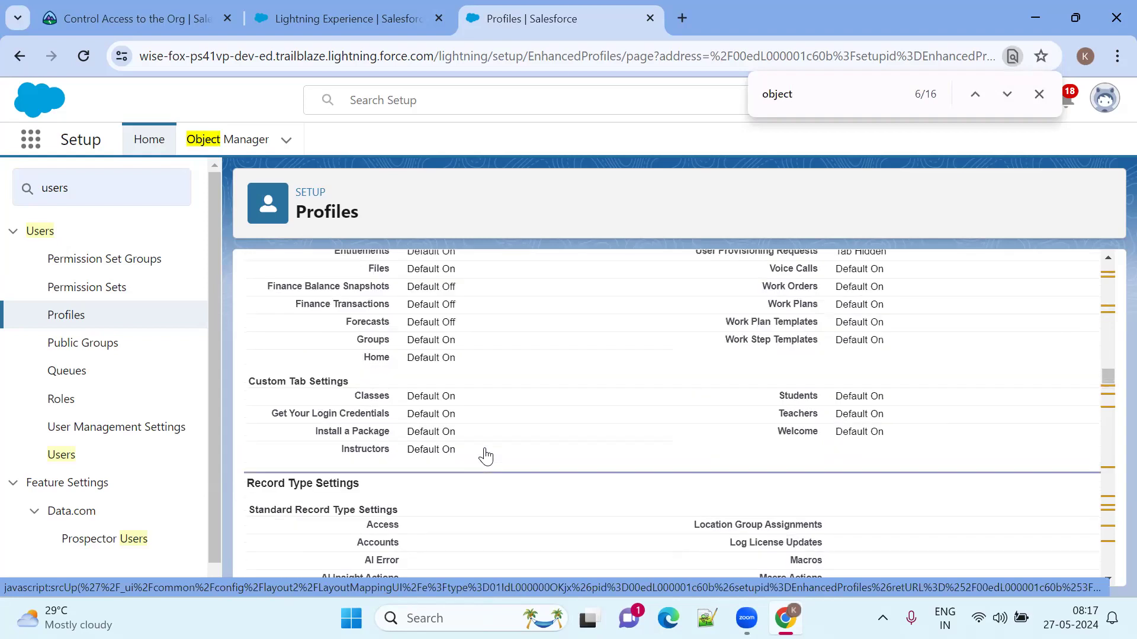
{"action": "left_click", "coordinate": [1007, 94]}
{"action": "left_click", "coordinate": [1008, 95]}
{"action": "left_click", "coordinate": [1007, 94]}
{"action": "left_click", "coordinate": [1007, 94]}
{"action": "left_click", "coordinate": [1007, 94]}
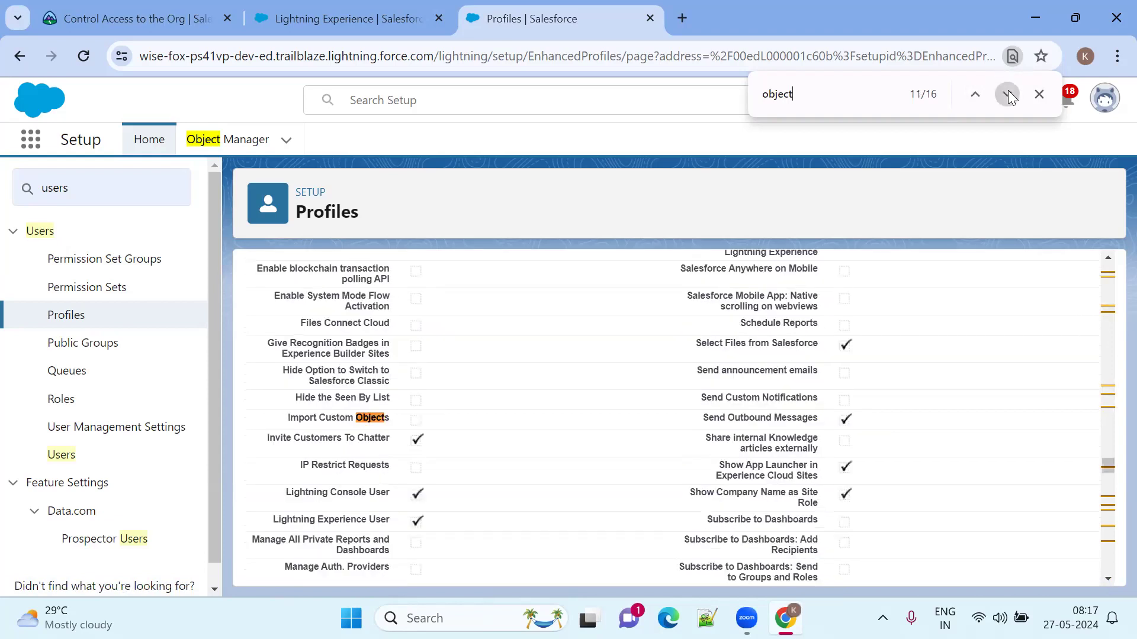
{"action": "left_click", "coordinate": [1007, 95]}
{"action": "left_click", "coordinate": [1008, 94]}
{"action": "left_click", "coordinate": [1007, 94]}
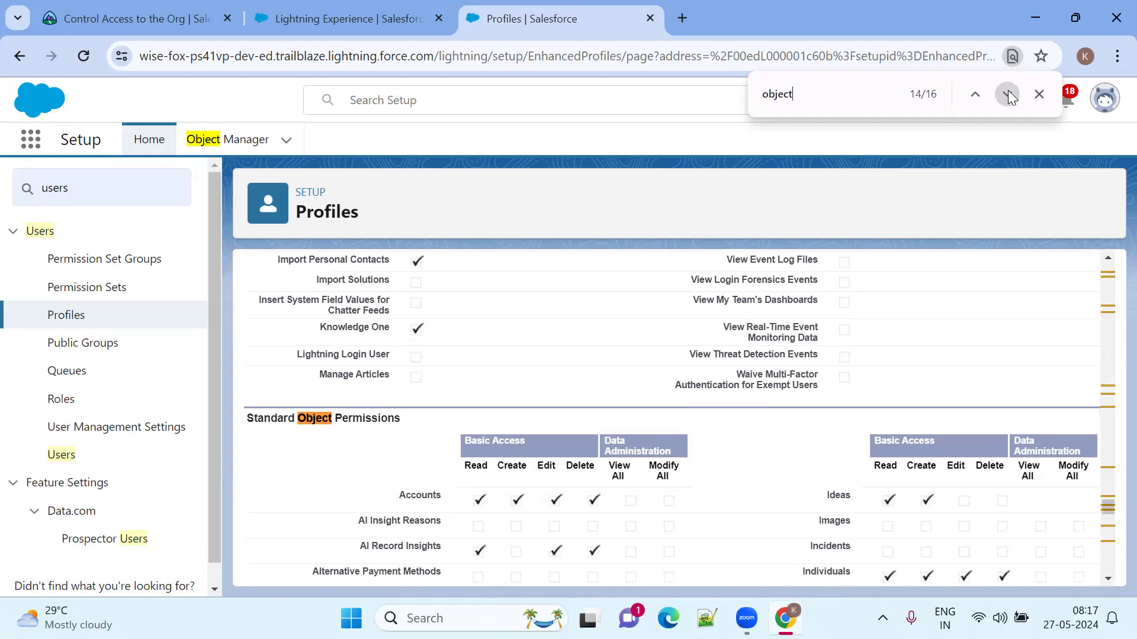
{"action": "scroll", "coordinate": [431, 417], "scroll_direction": "down", "scroll_amount": 1}
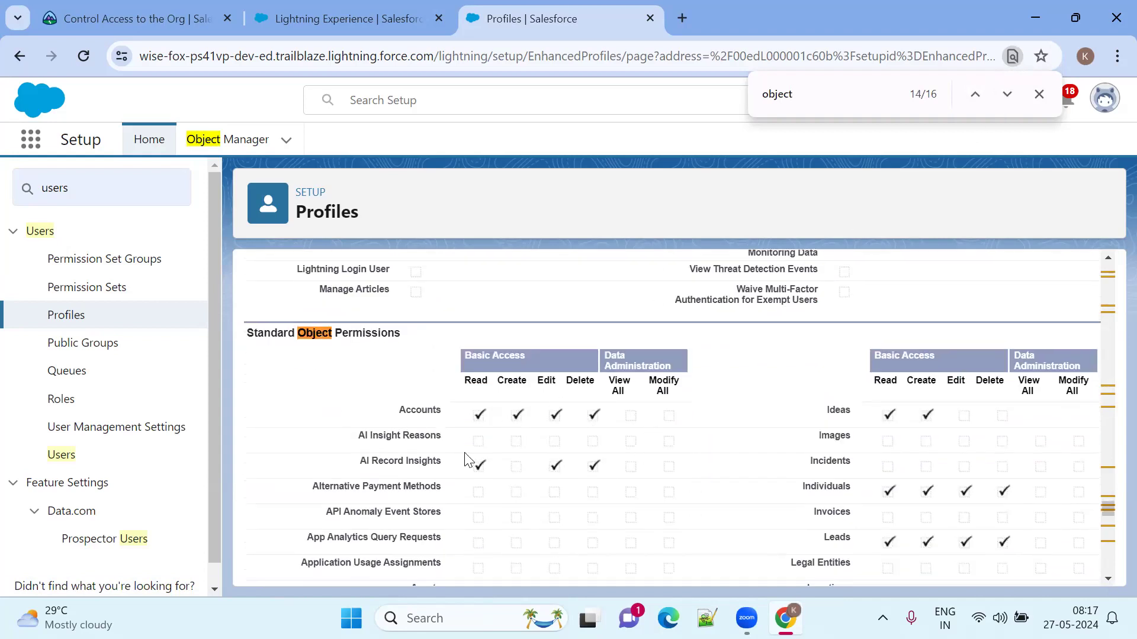
{"action": "scroll", "coordinate": [539, 456], "scroll_direction": "down", "scroll_amount": 1}
{"action": "scroll", "coordinate": [539, 456], "scroll_direction": "down", "scroll_amount": 20}
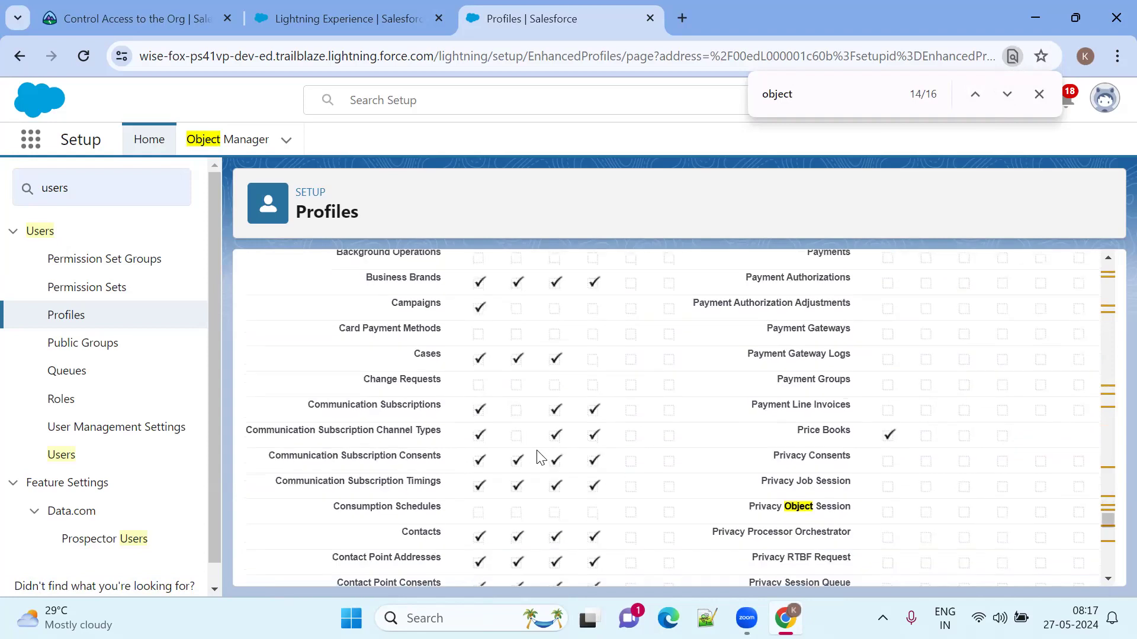
{"action": "scroll", "coordinate": [539, 459], "scroll_direction": "down", "scroll_amount": 3}
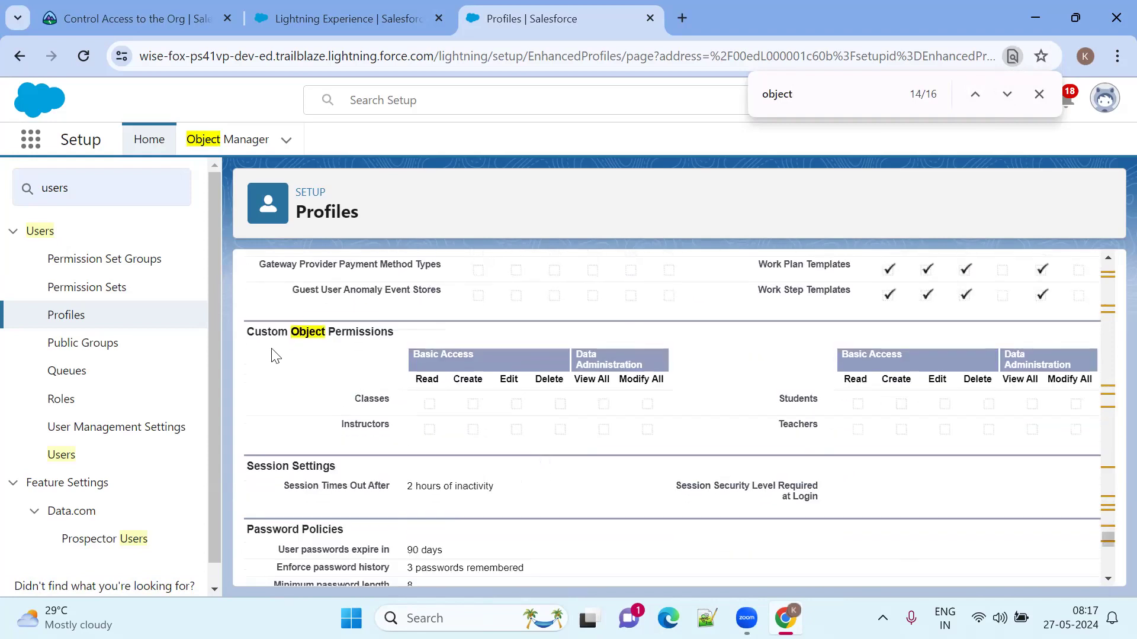
{"action": "left_click_drag", "start_coordinate": [247, 332], "coordinate": [433, 403]}
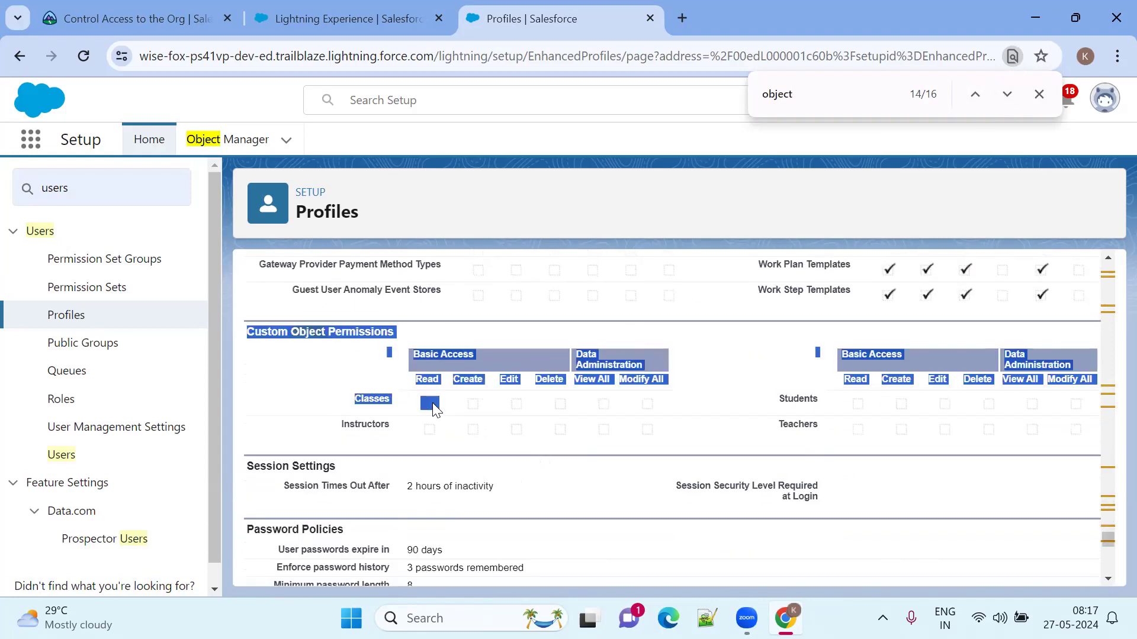
{"action": "left_click", "coordinate": [480, 412]}
{"action": "scroll", "coordinate": [481, 413], "scroll_direction": "up", "scroll_amount": 20}
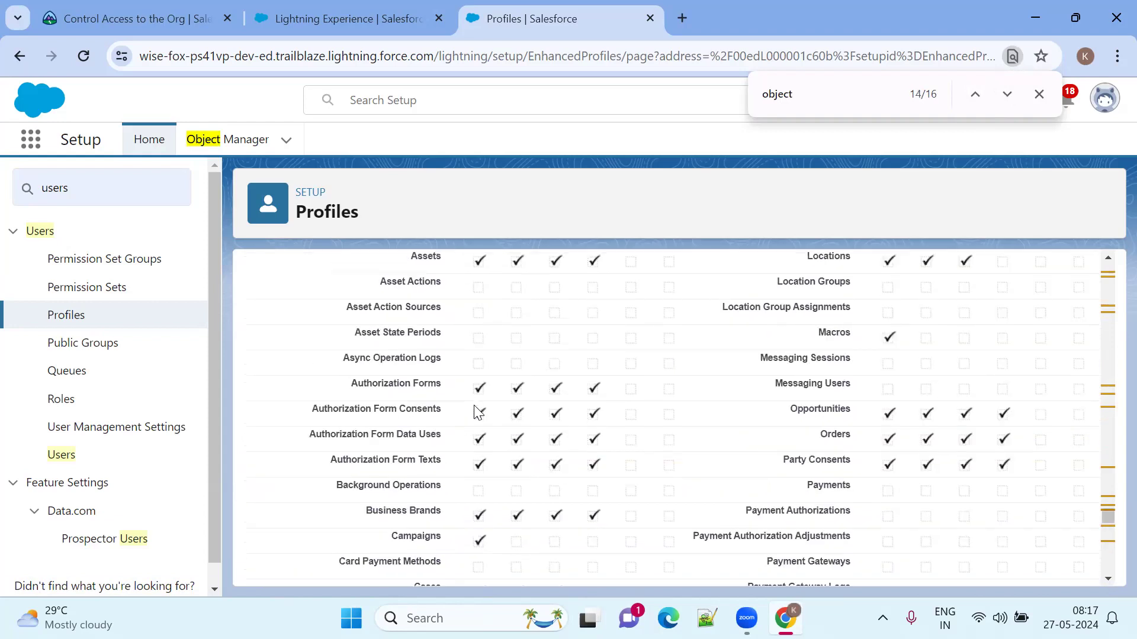
{"action": "scroll", "coordinate": [479, 413], "scroll_direction": "up", "scroll_amount": 20}
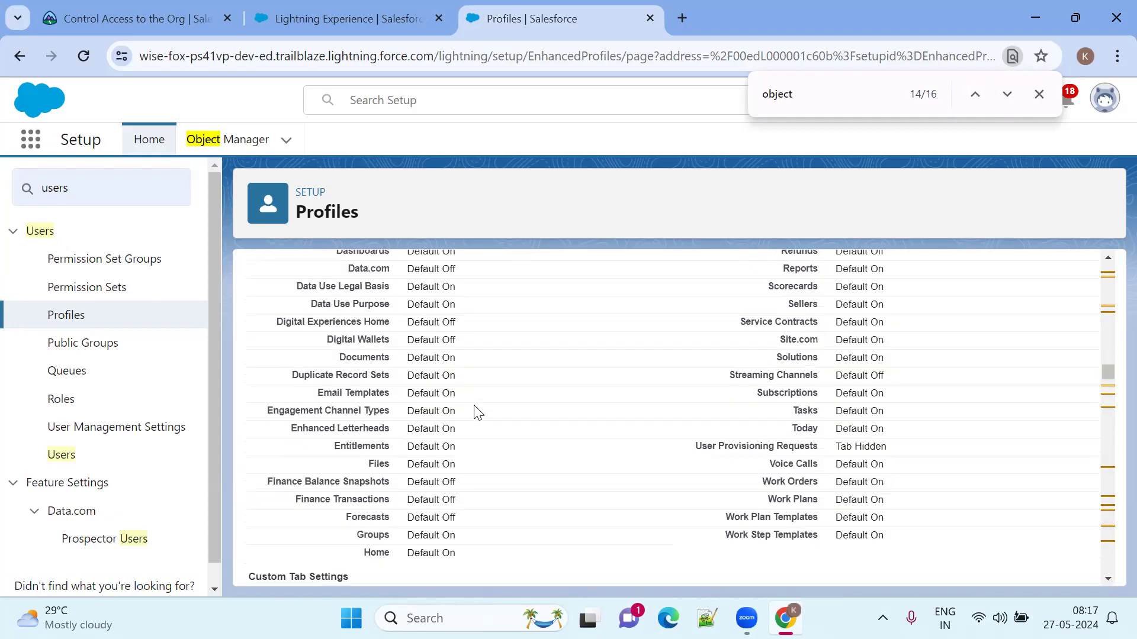
{"action": "scroll", "coordinate": [477, 413], "scroll_direction": "up", "scroll_amount": 10}
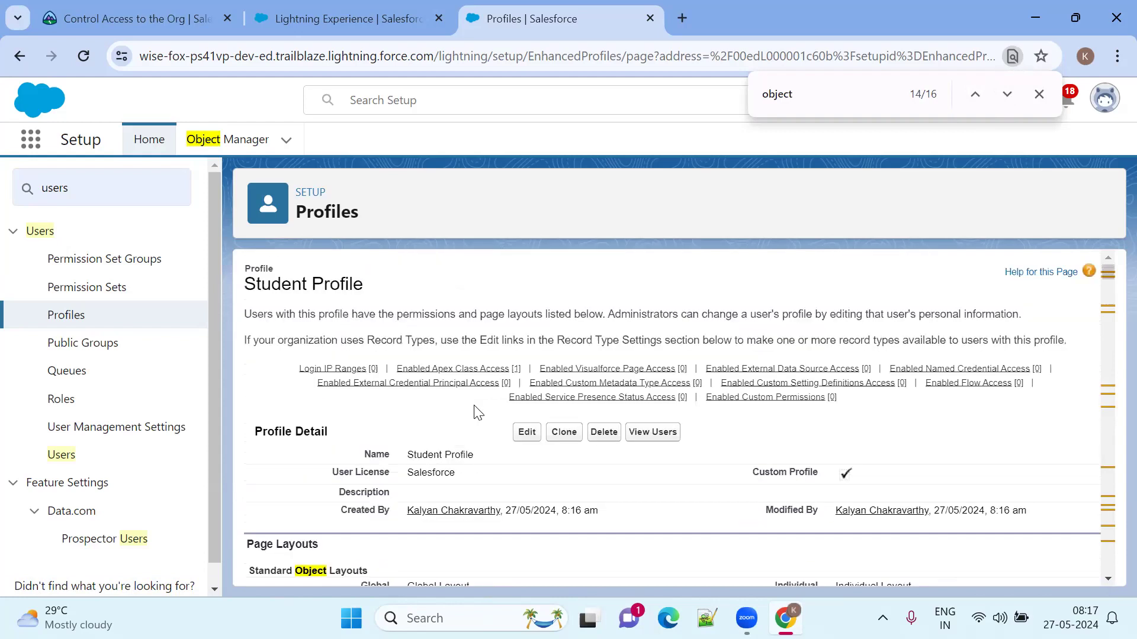
Step: Open Student Profile for editing and locate its Custom Object Permissions
{"action": "left_click", "coordinate": [527, 432]}
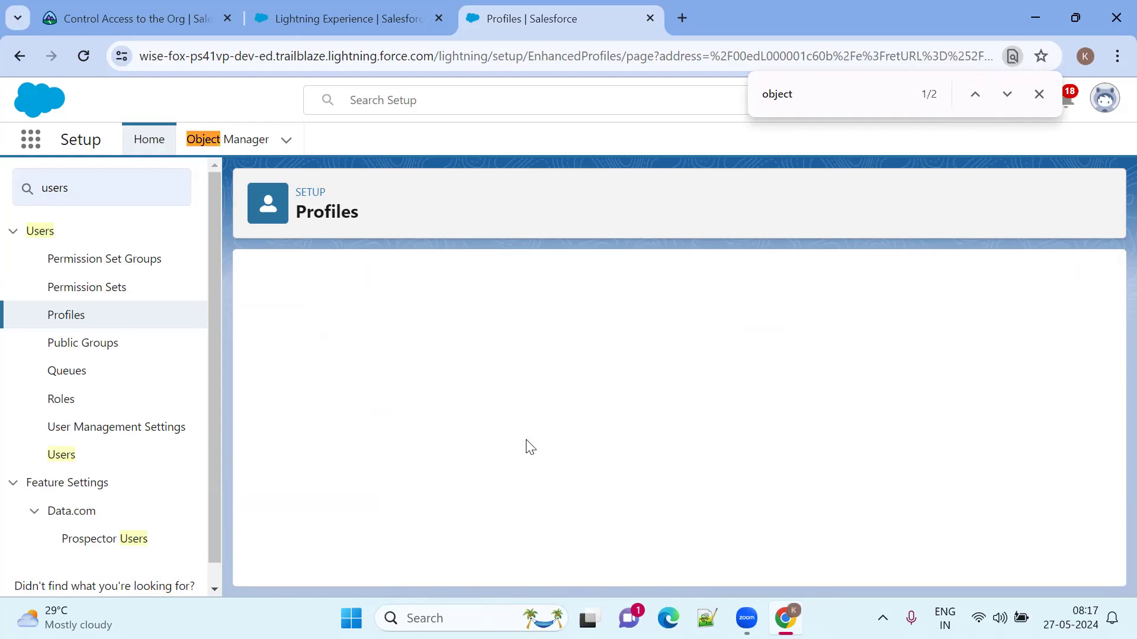
{"action": "scroll", "coordinate": [521, 444], "scroll_direction": "down", "scroll_amount": 3}
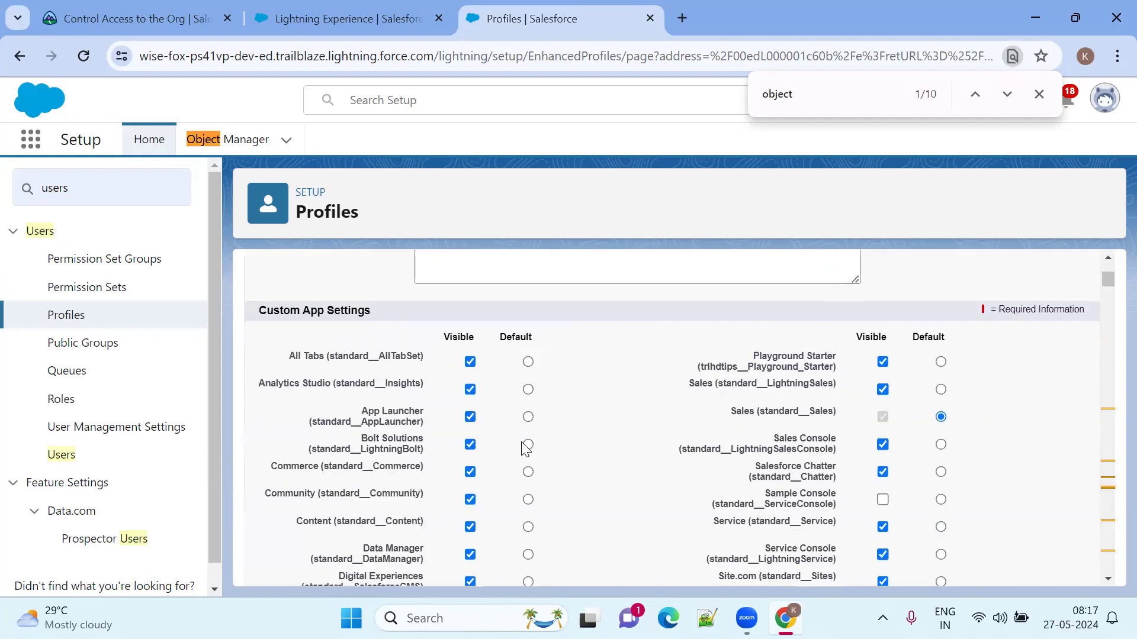
{"action": "scroll", "coordinate": [445, 445], "scroll_direction": "down", "scroll_amount": 10}
{"action": "scroll", "coordinate": [445, 445], "scroll_direction": "down", "scroll_amount": 15}
{"action": "scroll", "coordinate": [446, 445], "scroll_direction": "up", "scroll_amount": 5}
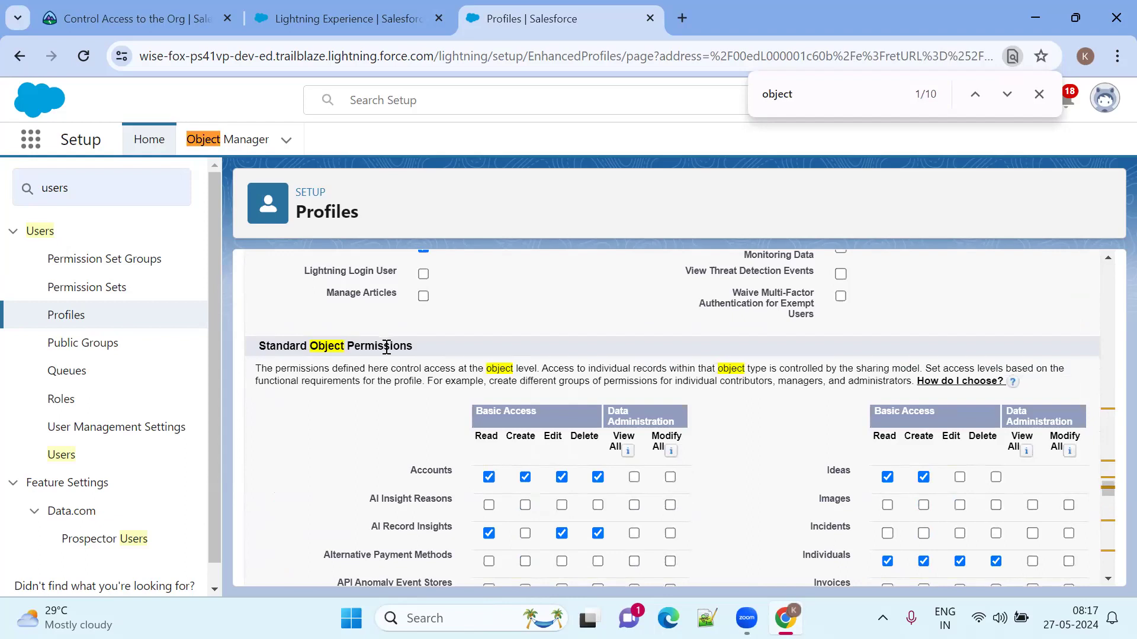
{"action": "scroll", "coordinate": [389, 365], "scroll_direction": "down", "scroll_amount": 20}
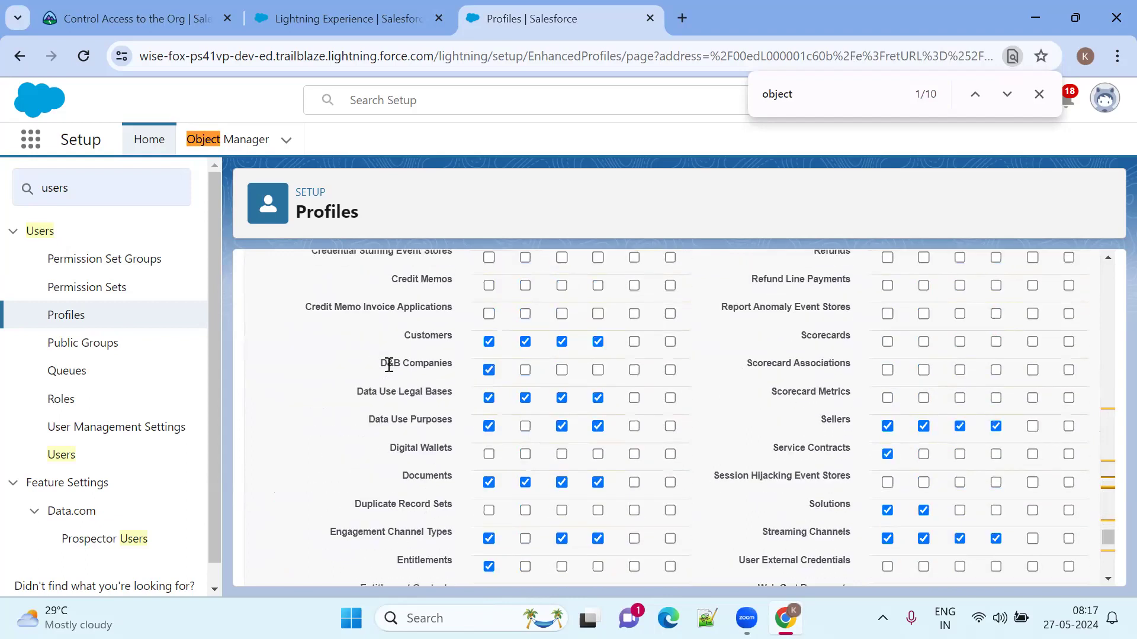
{"action": "scroll", "coordinate": [388, 365], "scroll_direction": "up", "scroll_amount": 4}
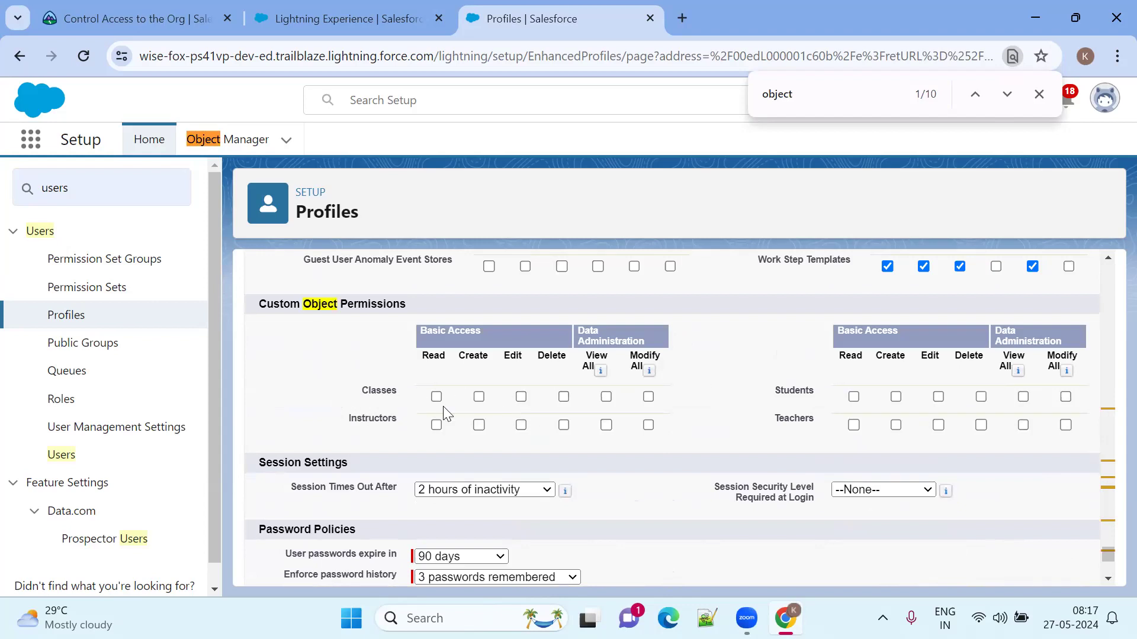
{"action": "scroll", "coordinate": [447, 413], "scroll_direction": "up", "scroll_amount": 10}
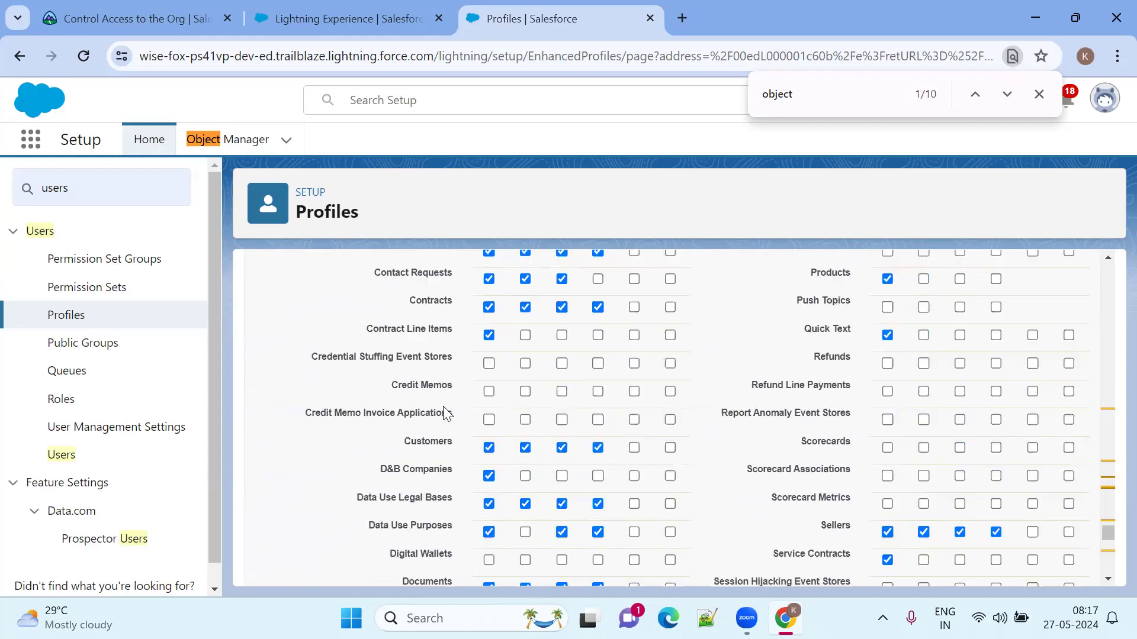
{"action": "scroll", "coordinate": [631, 380], "scroll_direction": "up", "scroll_amount": 3}
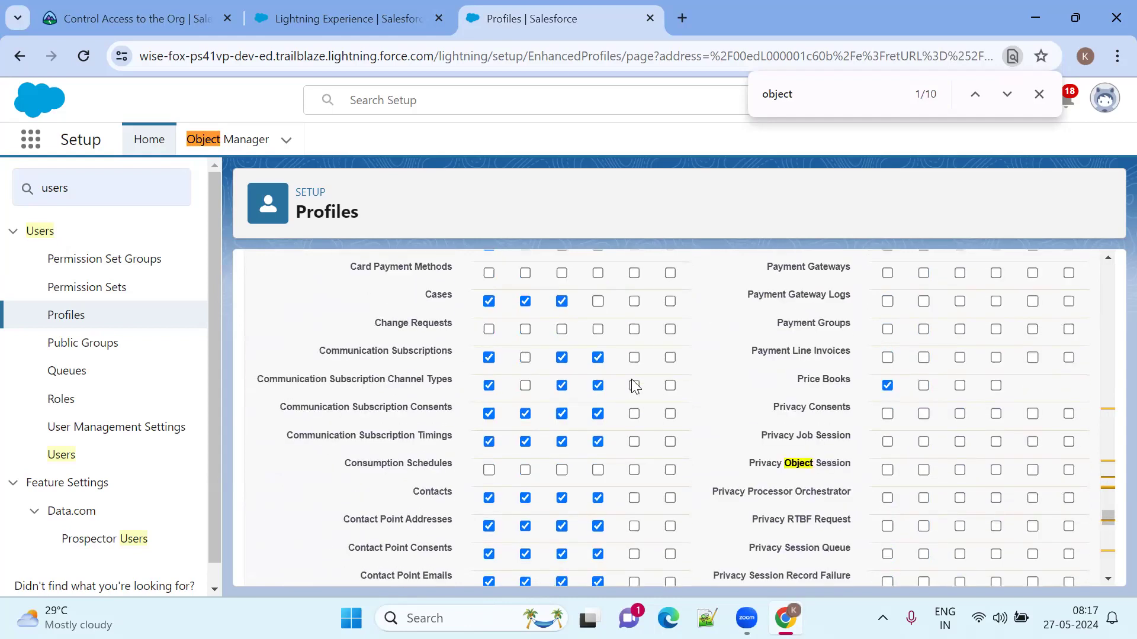
{"action": "scroll", "coordinate": [631, 379], "scroll_direction": "up", "scroll_amount": 2}
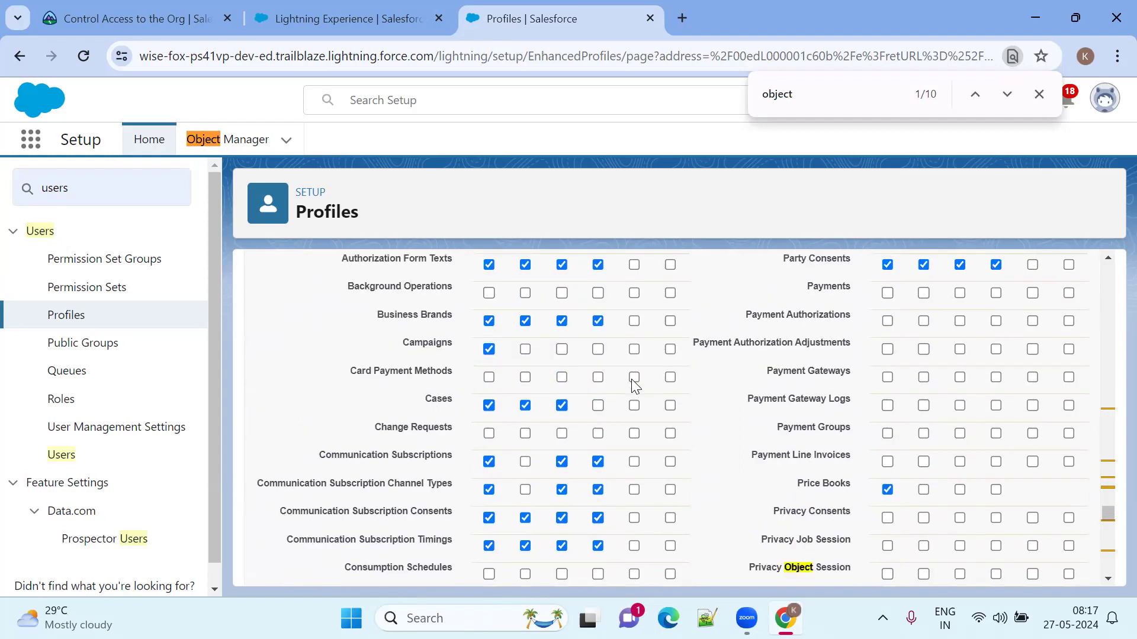
{"action": "scroll", "coordinate": [634, 384], "scroll_direction": "up", "scroll_amount": 4}
{"action": "scroll", "coordinate": [633, 383], "scroll_direction": "down", "scroll_amount": 12}
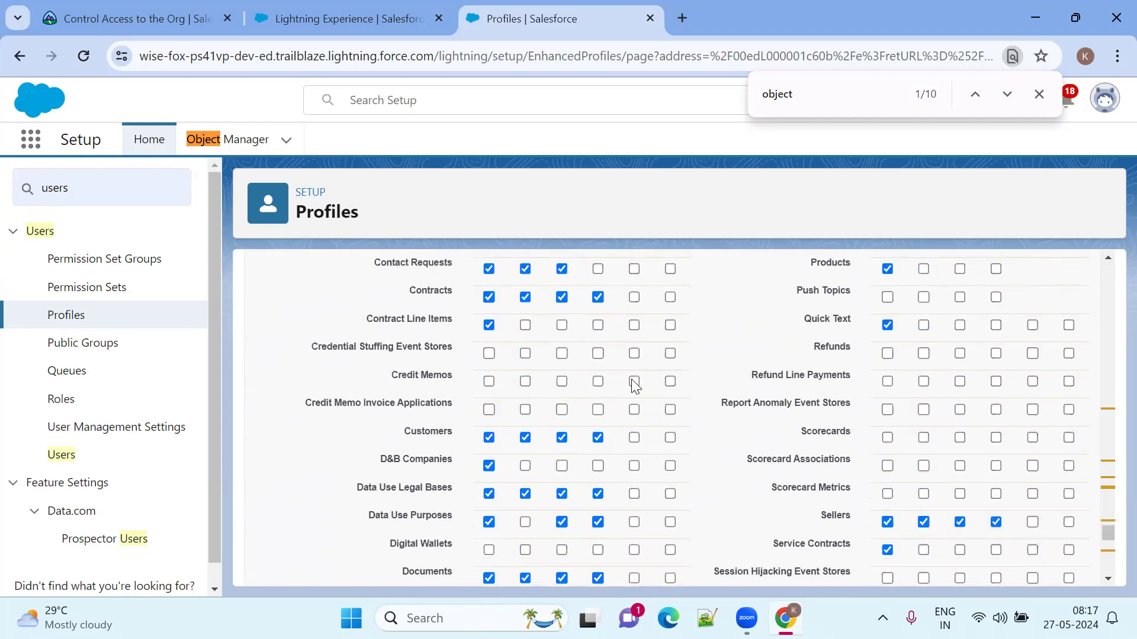
{"action": "scroll", "coordinate": [632, 382], "scroll_direction": "down", "scroll_amount": 15}
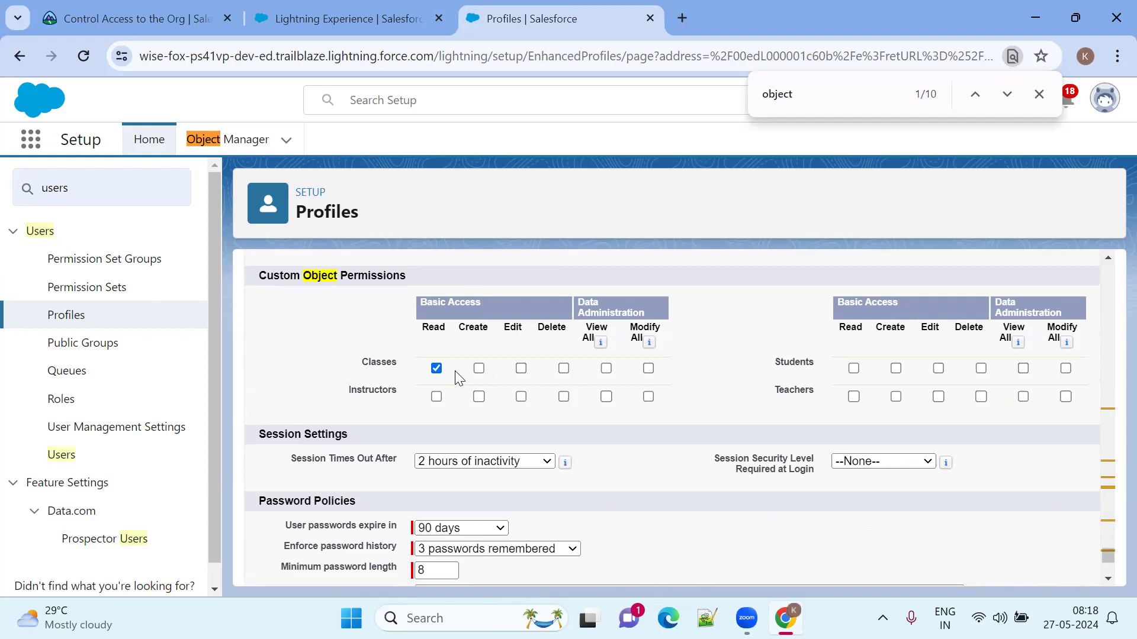
Step: Grant Read and Edit on Students and save the Student Profile
{"action": "left_click", "coordinate": [854, 369]}
{"action": "left_click", "coordinate": [939, 369]}
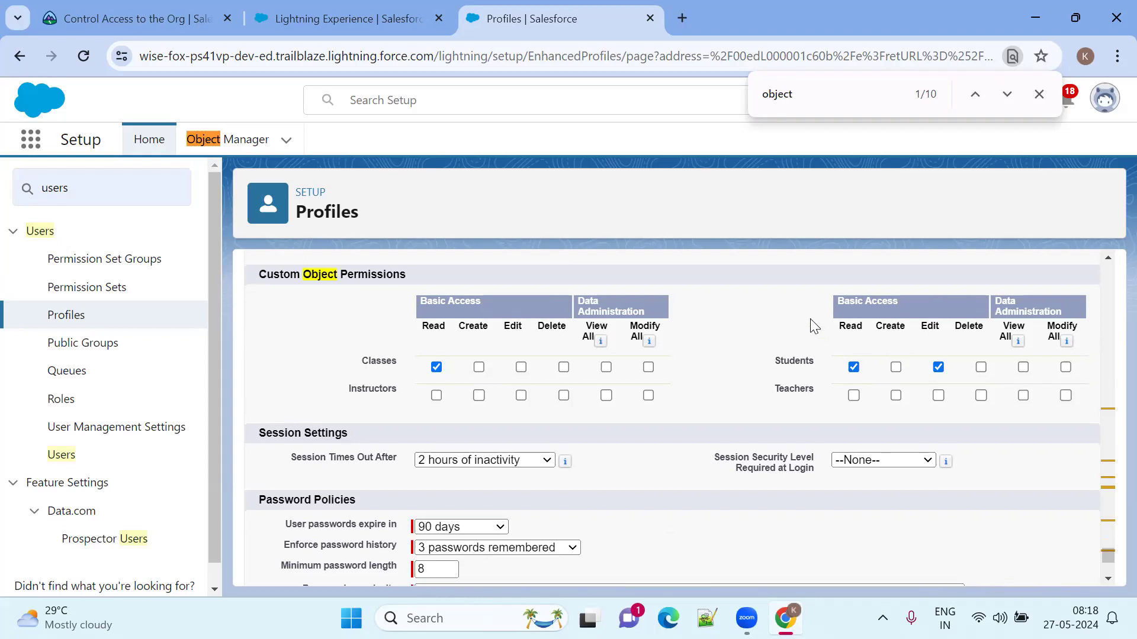
{"action": "scroll", "coordinate": [810, 318], "scroll_direction": "down", "scroll_amount": 4}
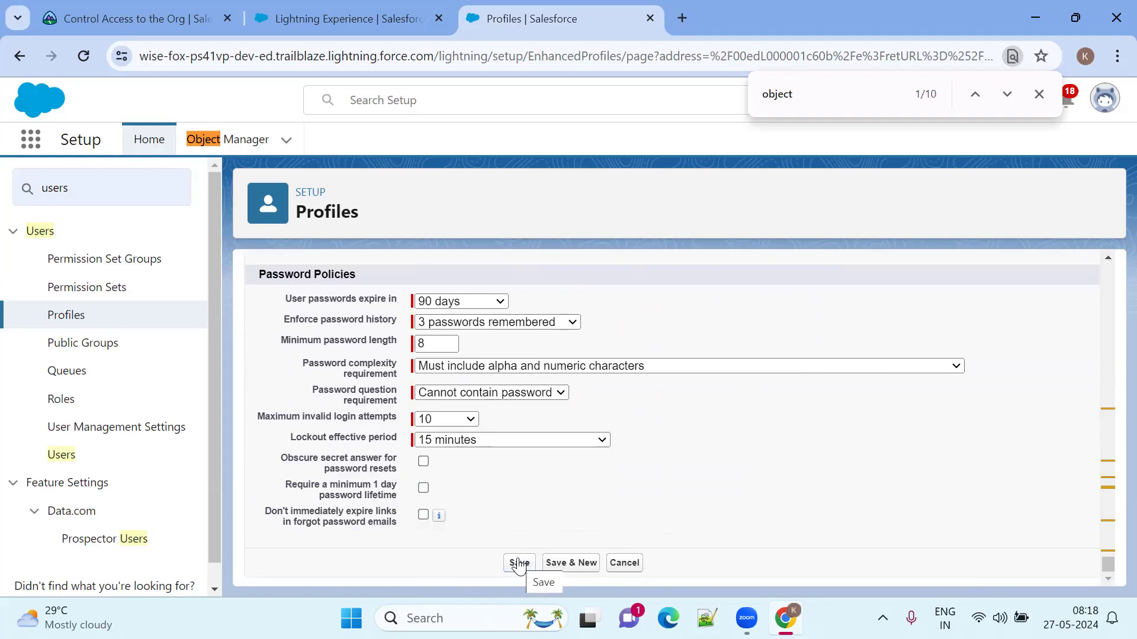
{"action": "left_click", "coordinate": [520, 563]}
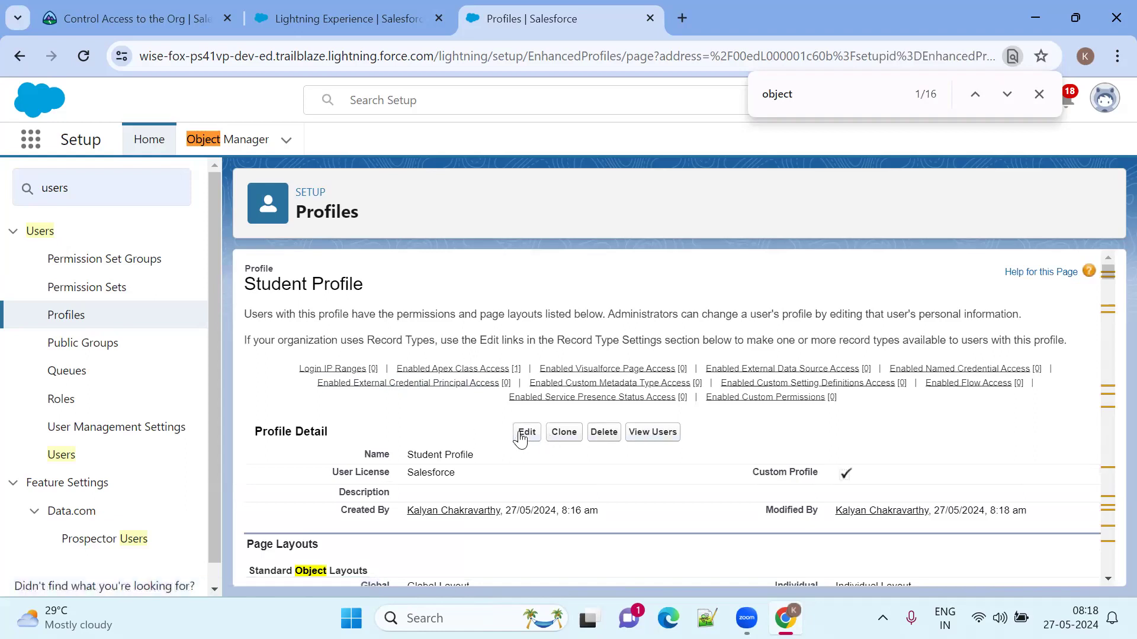
Step: Clone Student Profile as 'Instructor Profile' and save it
{"action": "left_click", "coordinate": [563, 433]}
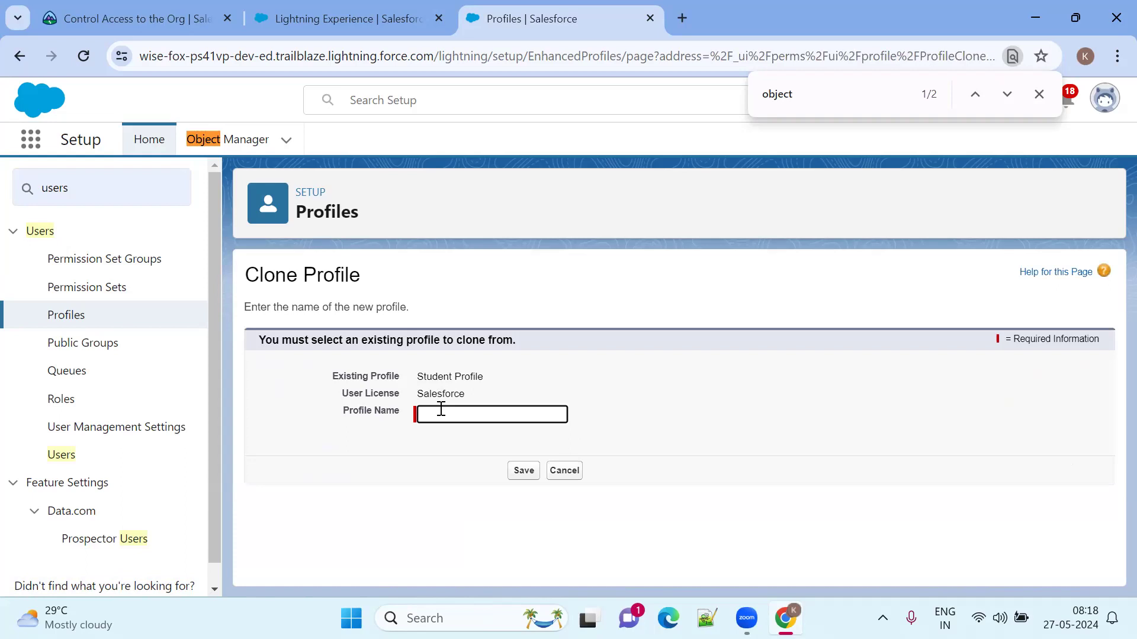
{"action": "left_click", "coordinate": [441, 409]}
{"action": "type", "text": "Instructo"}
{"action": "type", "text": "Profile"}
{"action": "left_click", "coordinate": [527, 471]}
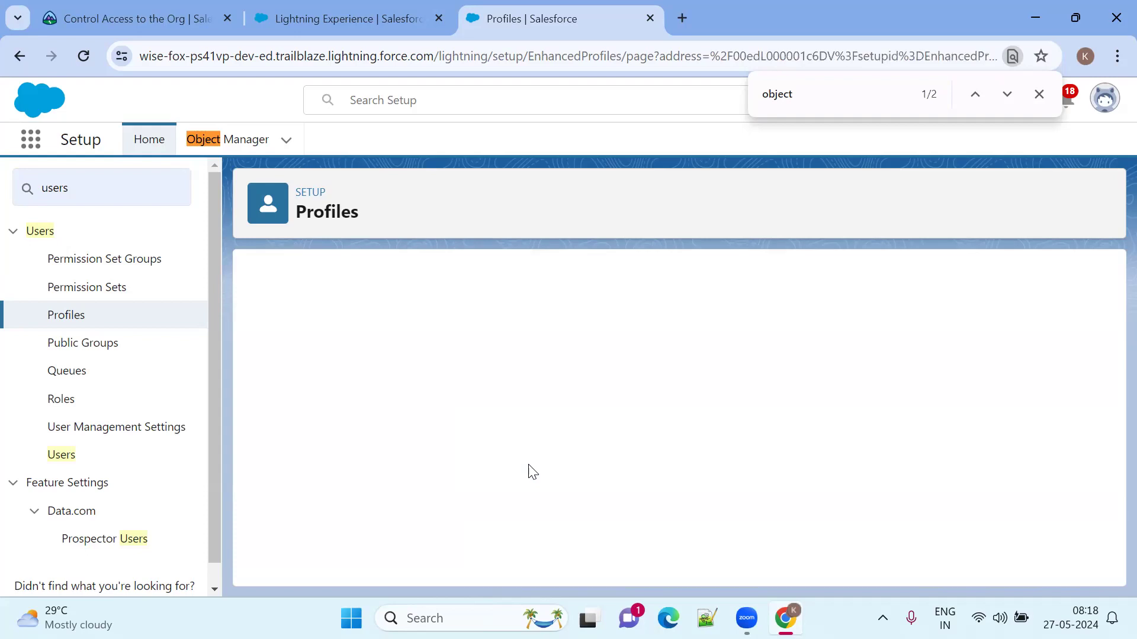
{"action": "scroll", "coordinate": [508, 483], "scroll_direction": "down", "scroll_amount": 5}
{"action": "scroll", "coordinate": [509, 482], "scroll_direction": "down", "scroll_amount": 8}
{"action": "scroll", "coordinate": [508, 483], "scroll_direction": "up", "scroll_amount": 15}
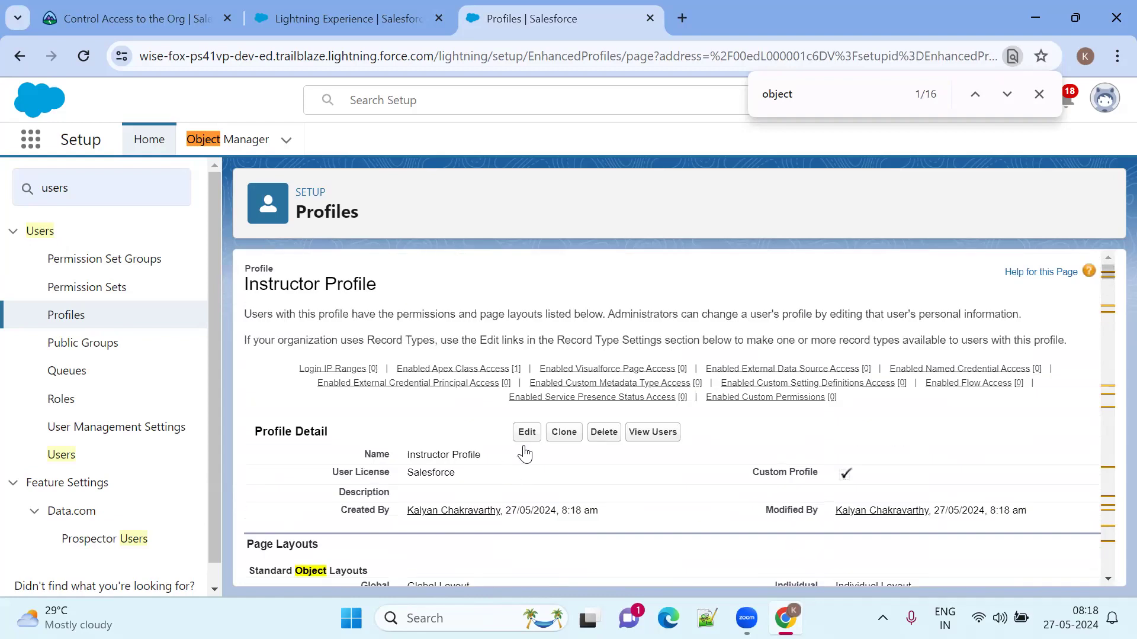
Step: Edit Instructor Profile to grant Create, Edit and Delete on Classes
{"action": "left_click", "coordinate": [527, 433]}
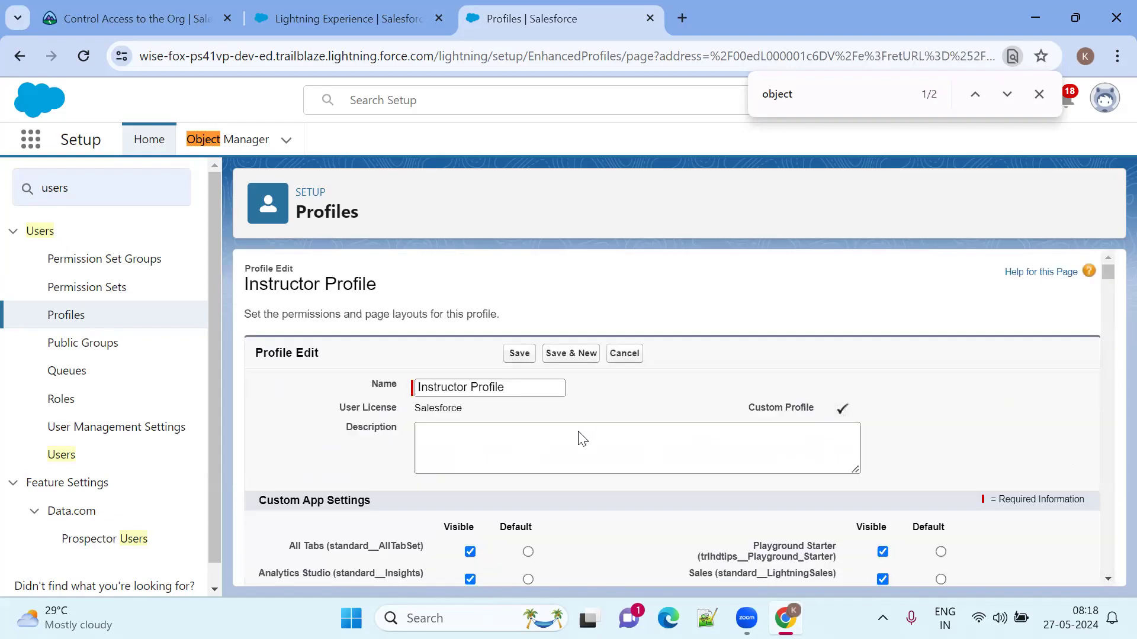
{"action": "scroll", "coordinate": [579, 433], "scroll_direction": "down", "scroll_amount": 20}
{"action": "scroll", "coordinate": [578, 431], "scroll_direction": "down", "scroll_amount": 20}
{"action": "scroll", "coordinate": [578, 431], "scroll_direction": "up", "scroll_amount": 3}
{"action": "scroll", "coordinate": [577, 431], "scroll_direction": "down", "scroll_amount": 20}
{"action": "scroll", "coordinate": [579, 433], "scroll_direction": "down", "scroll_amount": 15}
{"action": "scroll", "coordinate": [578, 433], "scroll_direction": "up", "scroll_amount": 1}
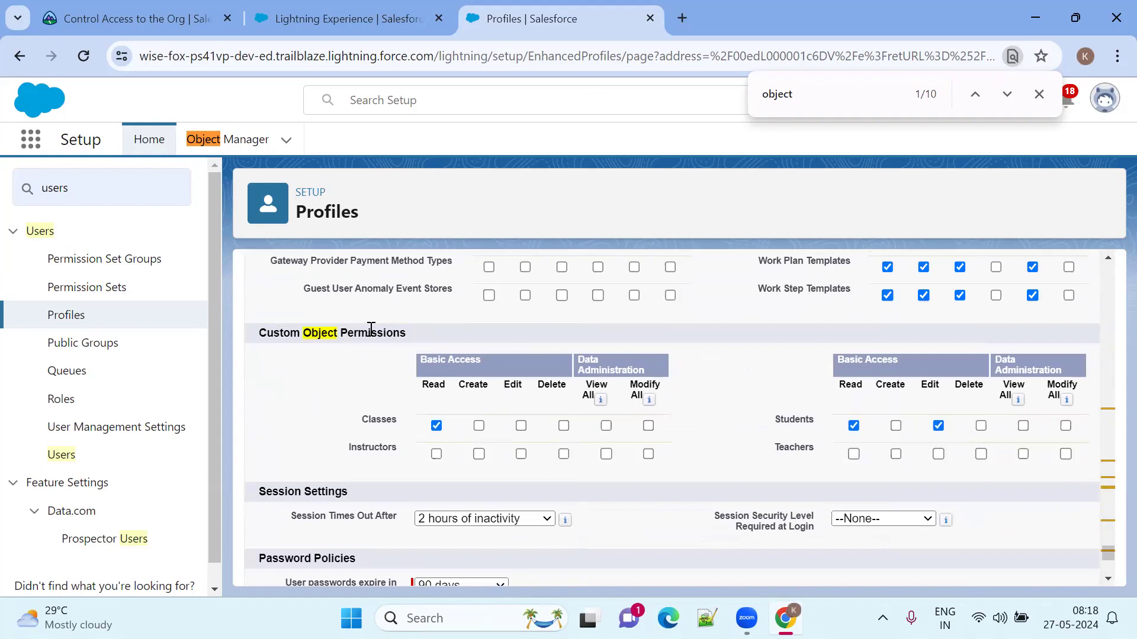
{"action": "left_click", "coordinate": [478, 426]}
{"action": "left_click", "coordinate": [521, 426]}
{"action": "left_click", "coordinate": [563, 427]}
Step: Remove Create on Students, grant Read and Edit on Instructors, and save
{"action": "left_click", "coordinate": [898, 429]}
{"action": "left_click", "coordinate": [437, 455]}
{"action": "left_click", "coordinate": [521, 455]}
{"action": "scroll", "coordinate": [752, 403], "scroll_direction": "up", "scroll_amount": 1}
{"action": "scroll", "coordinate": [752, 403], "scroll_direction": "down", "scroll_amount": 2}
{"action": "scroll", "coordinate": [752, 402], "scroll_direction": "up", "scroll_amount": 10}
{"action": "scroll", "coordinate": [752, 403], "scroll_direction": "up", "scroll_amount": 15}
{"action": "left_click", "coordinate": [526, 357]}
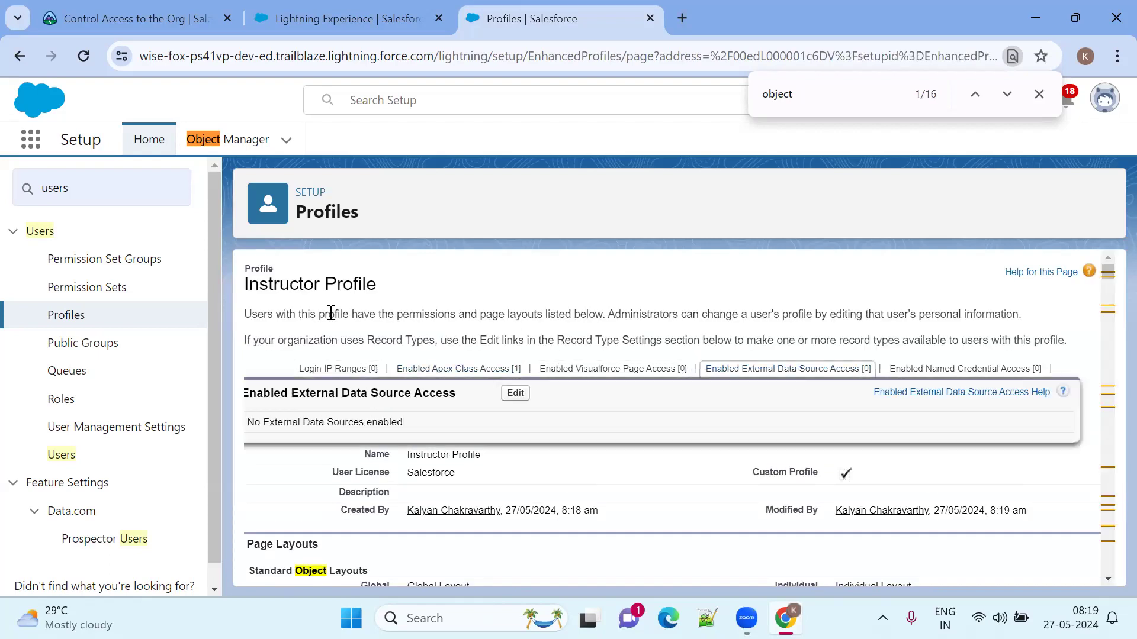
Step: Start a new user from the Users list and enter the user's first and last name
{"action": "left_click", "coordinate": [63, 453]}
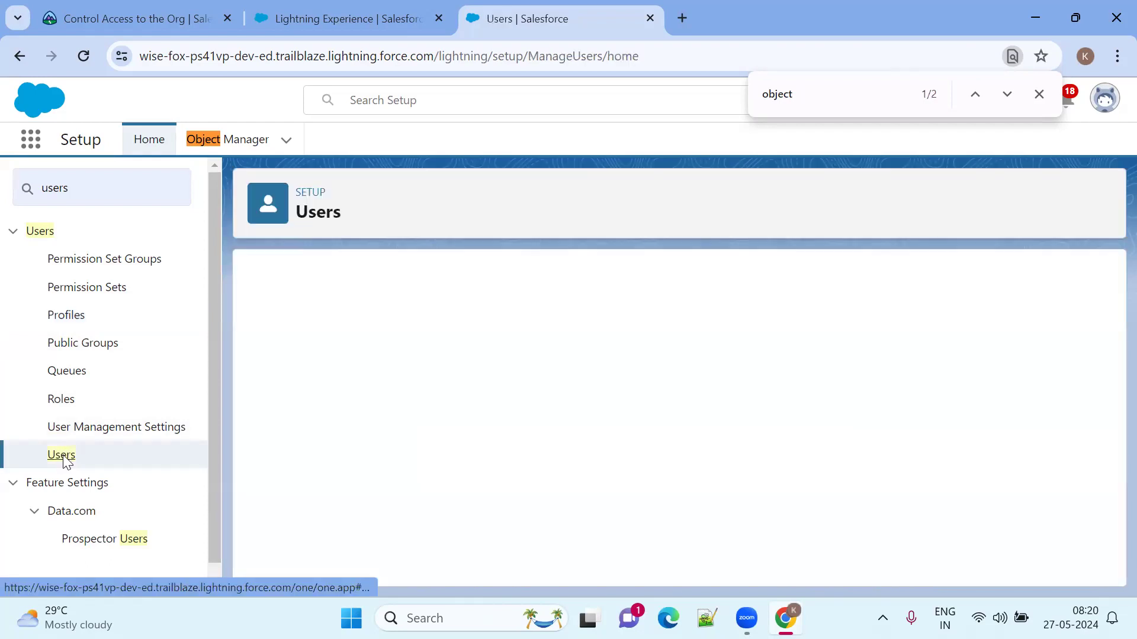
{"action": "left_click", "coordinate": [553, 414]}
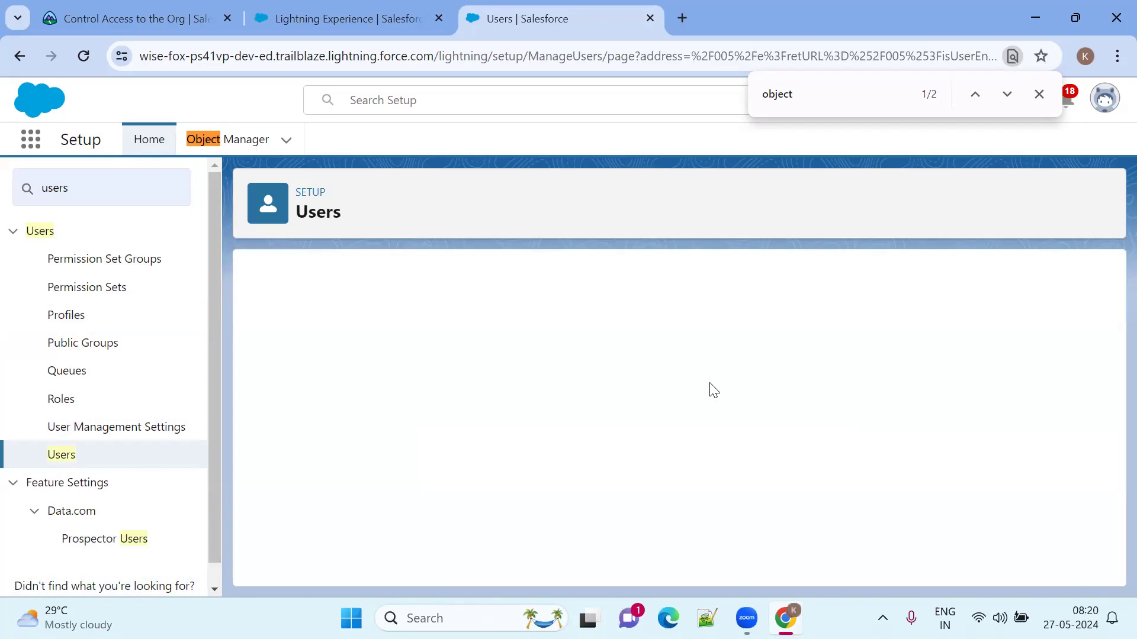
{"action": "left_click", "coordinate": [424, 373]}
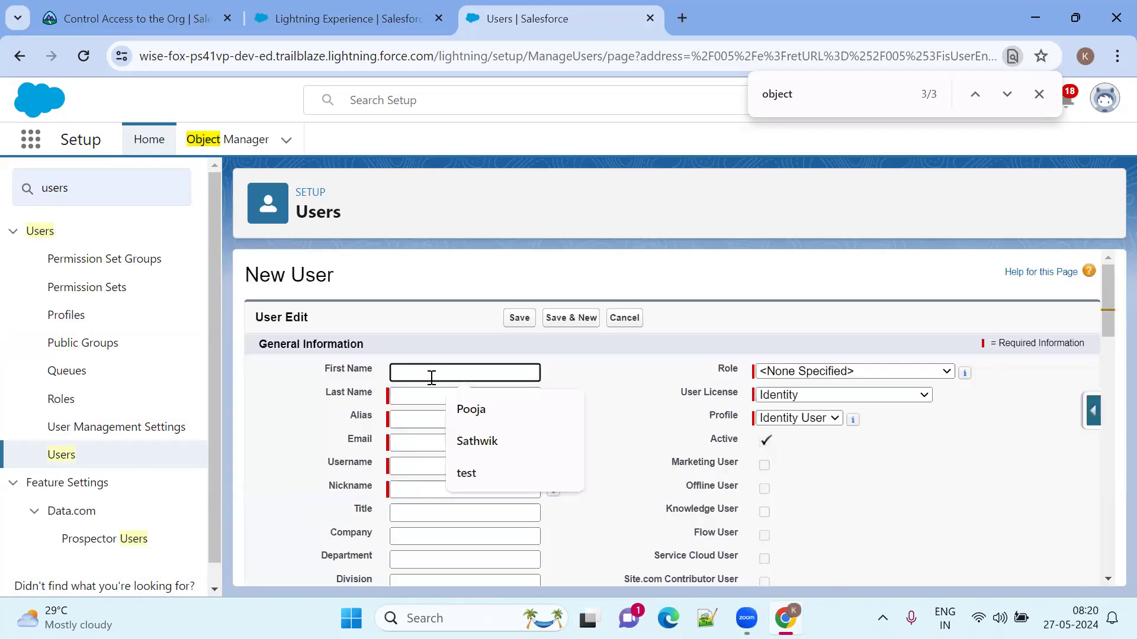
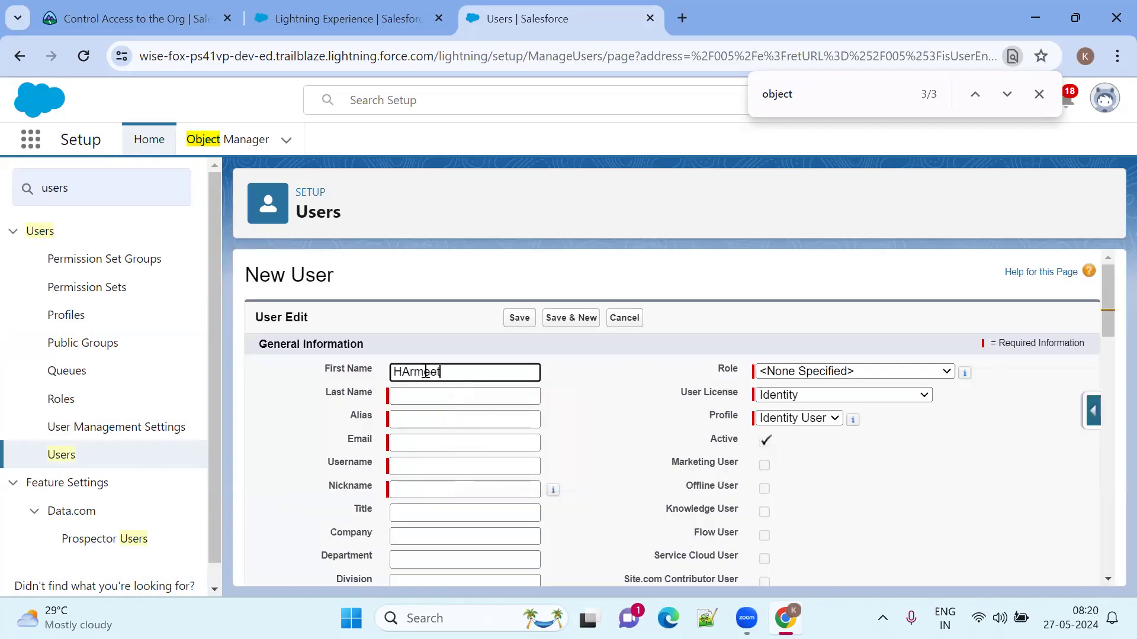
{"action": "type", "text": "armeet"}
{"action": "left_click", "coordinate": [430, 392]}
Step: Fill in the user's e-mail address and change the username's domain to sfkc
{"action": "left_click", "coordinate": [428, 419]}
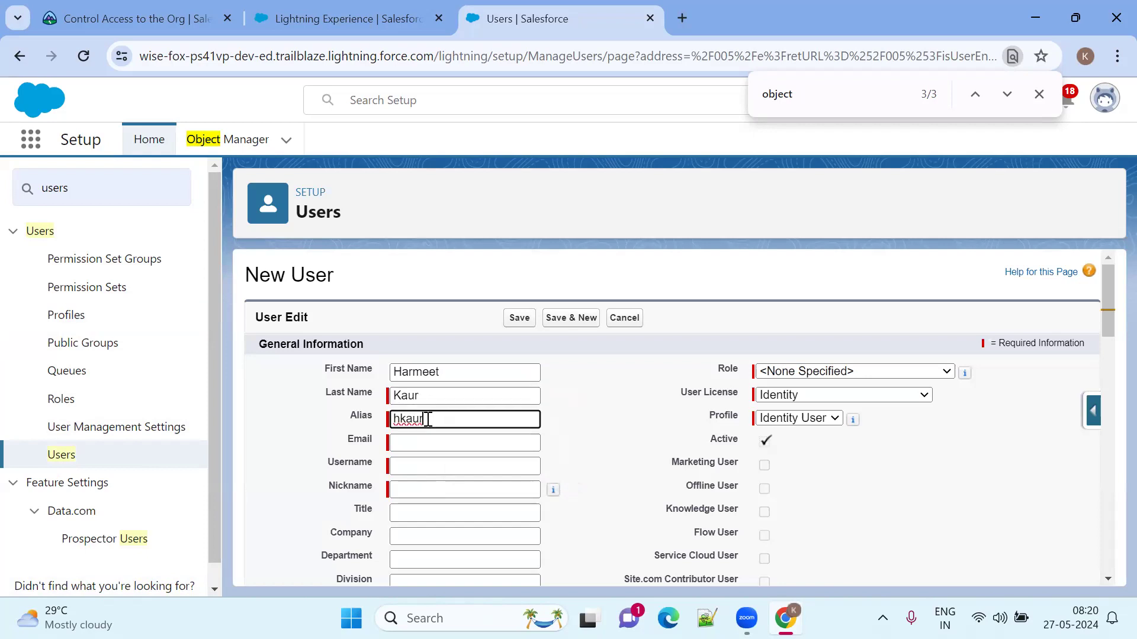
{"action": "left_click", "coordinate": [425, 440]}
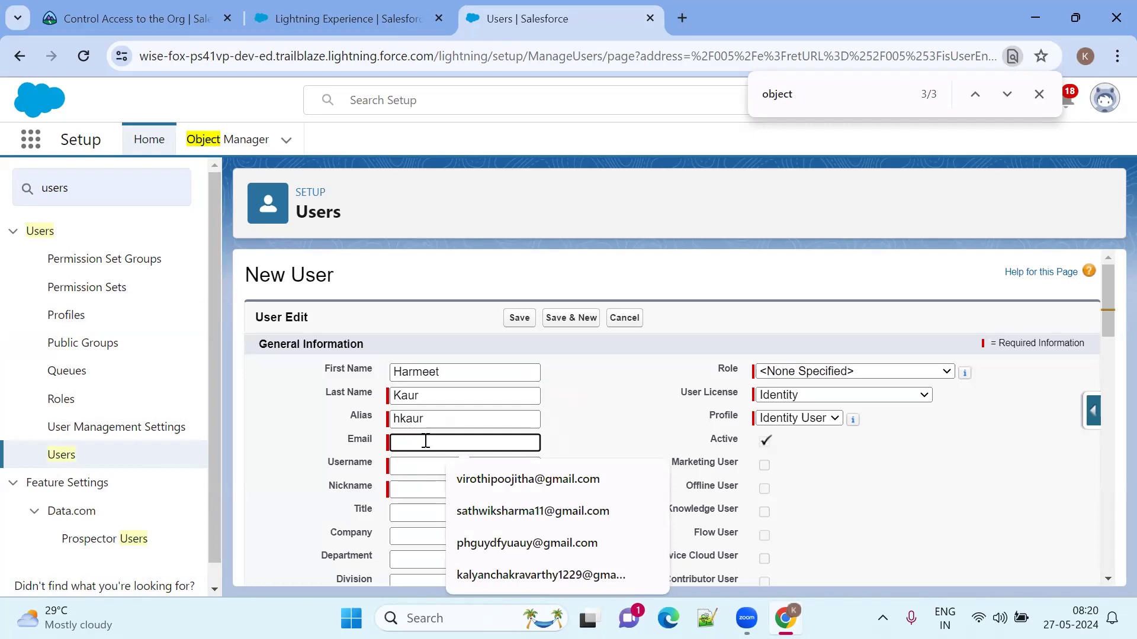
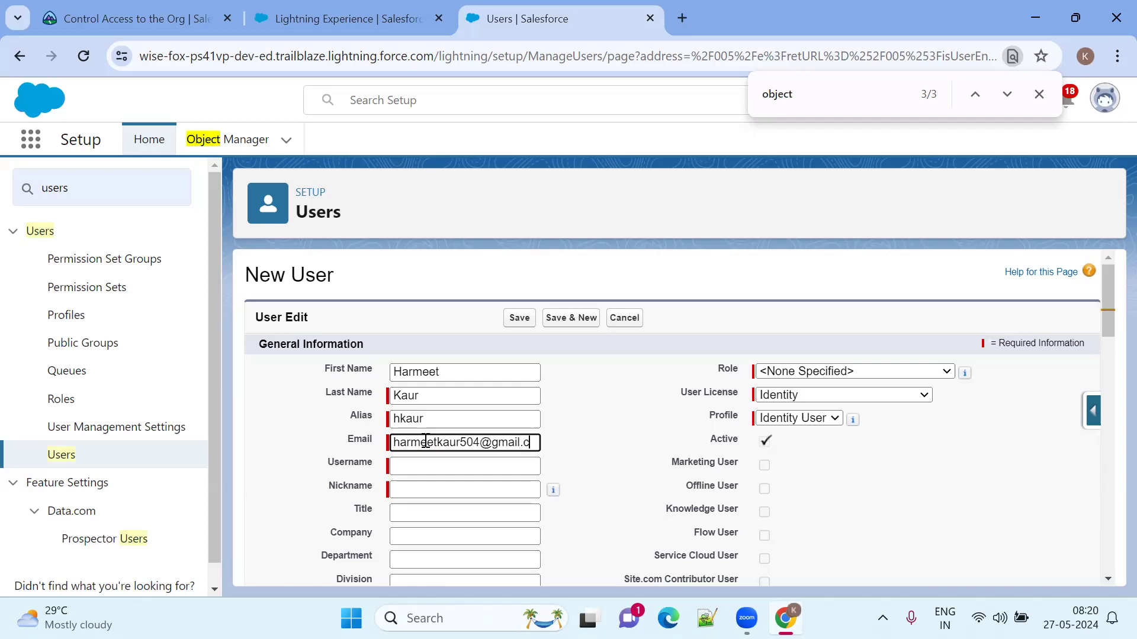
{"action": "left_click", "coordinate": [419, 464]}
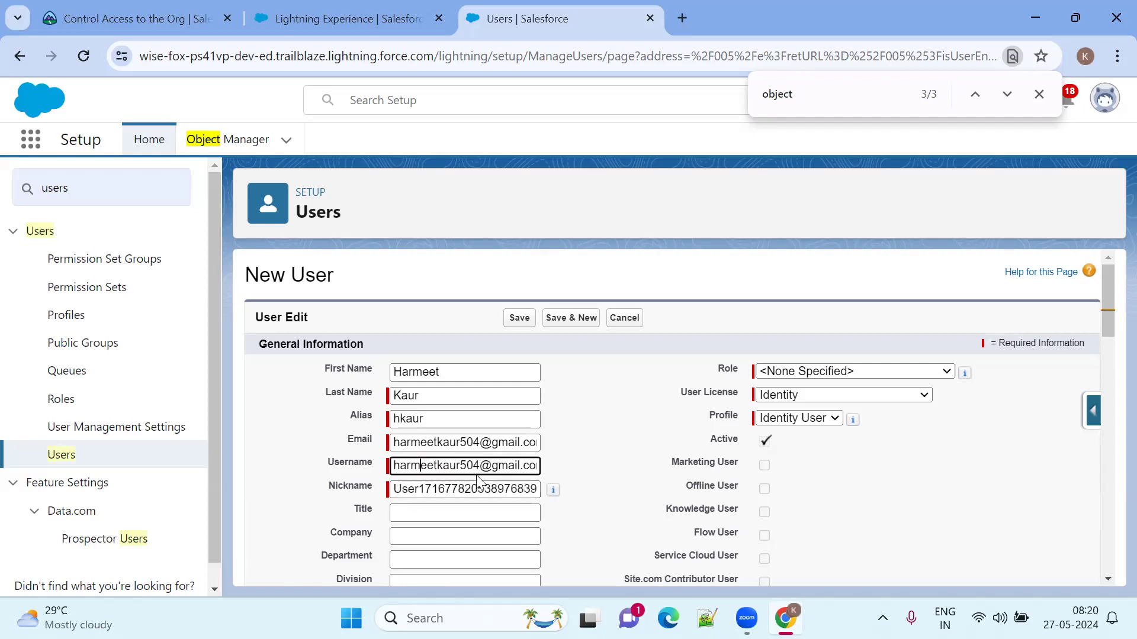
{"action": "double_click", "coordinate": [506, 463]}
{"action": "type", "text": "sfkc"}
{"action": "left_click", "coordinate": [570, 444]}
Step: Set Title to Instructor, Company to SFKC and Department to JAVA
{"action": "left_click", "coordinate": [430, 511]}
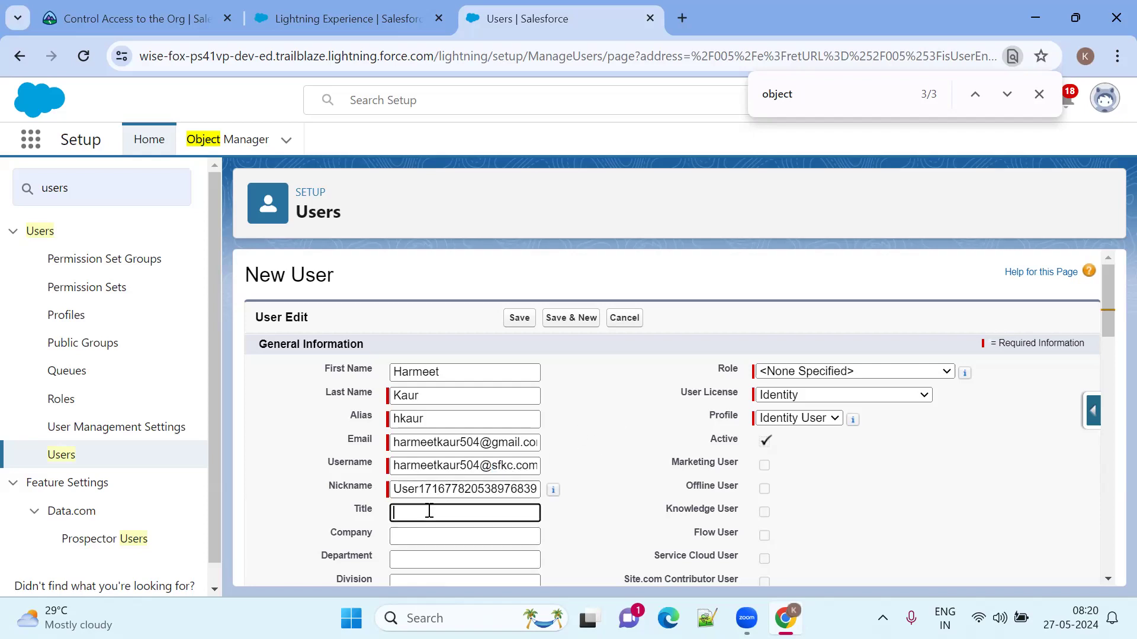
{"action": "type", "text": "Intructor"}
{"action": "left_click", "coordinate": [398, 512]}
{"action": "left_click", "coordinate": [404, 513]}
{"action": "type", "text": "s"}
{"action": "left_click", "coordinate": [596, 439]}
{"action": "scroll", "coordinate": [592, 439], "scroll_direction": "down", "scroll_amount": 2}
{"action": "left_click", "coordinate": [475, 428]}
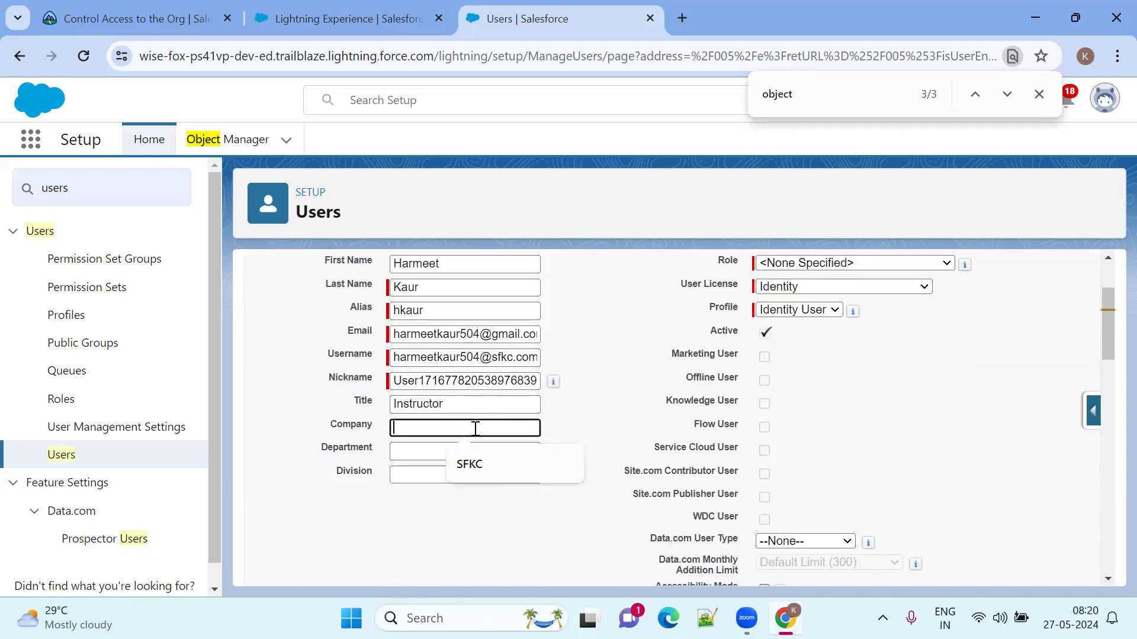
{"action": "left_click", "coordinate": [497, 468]}
{"action": "left_click", "coordinate": [432, 453]}
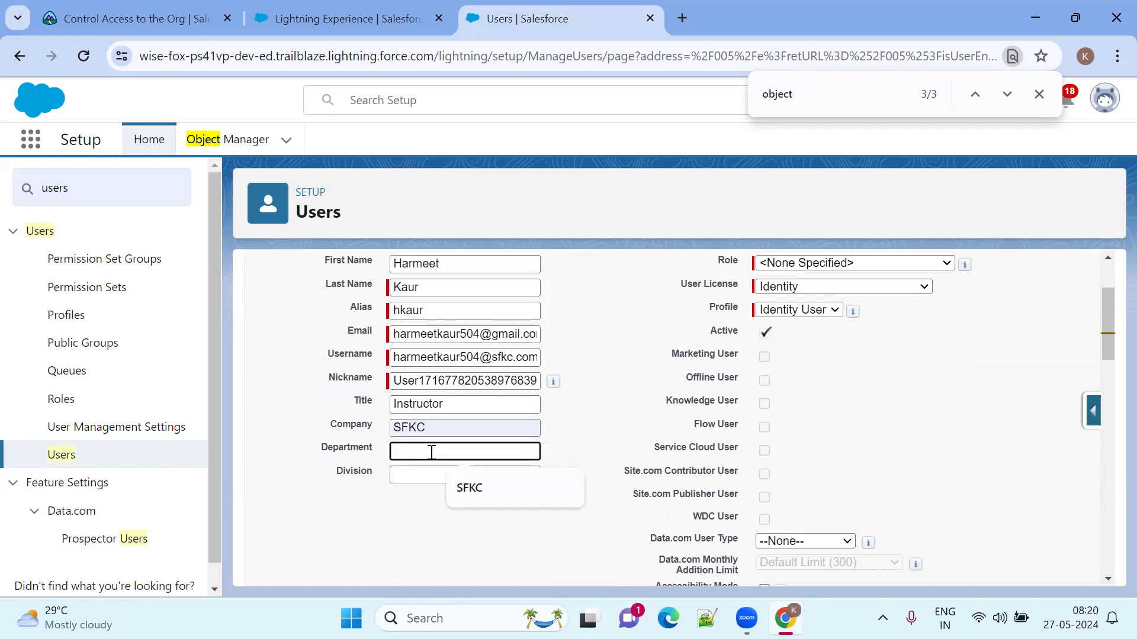
{"action": "type", "text": "JAVA"}
{"action": "left_click", "coordinate": [615, 386]}
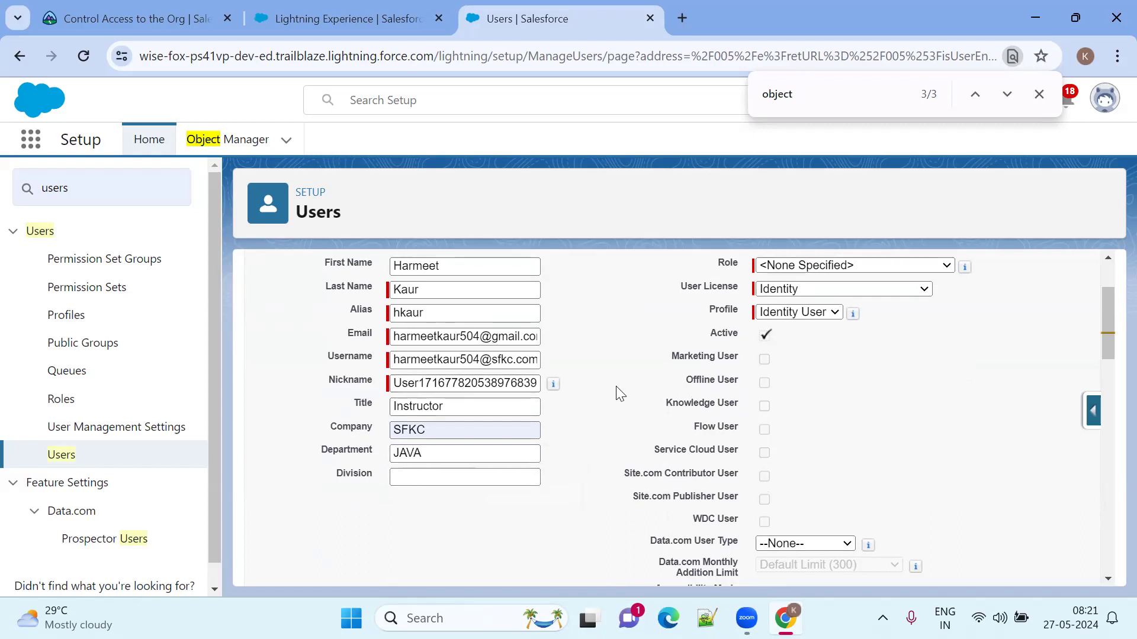
{"action": "scroll", "coordinate": [615, 386], "scroll_direction": "up", "scroll_amount": 2}
{"action": "scroll", "coordinate": [481, 498], "scroll_direction": "down", "scroll_amount": 4}
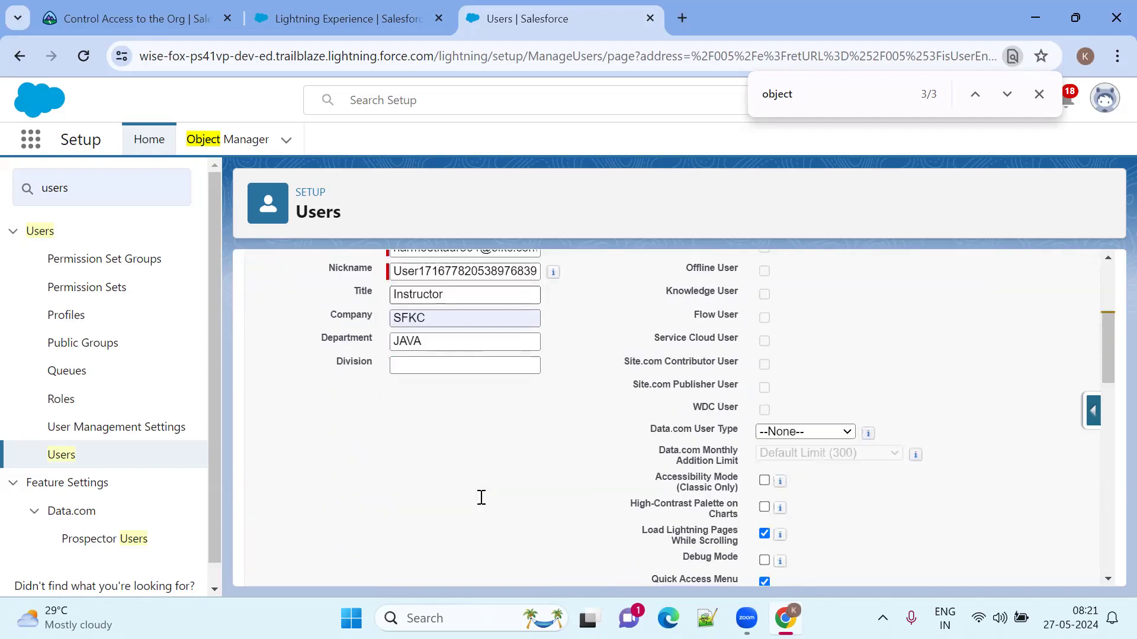
{"action": "scroll", "coordinate": [482, 497], "scroll_direction": "up", "scroll_amount": 4}
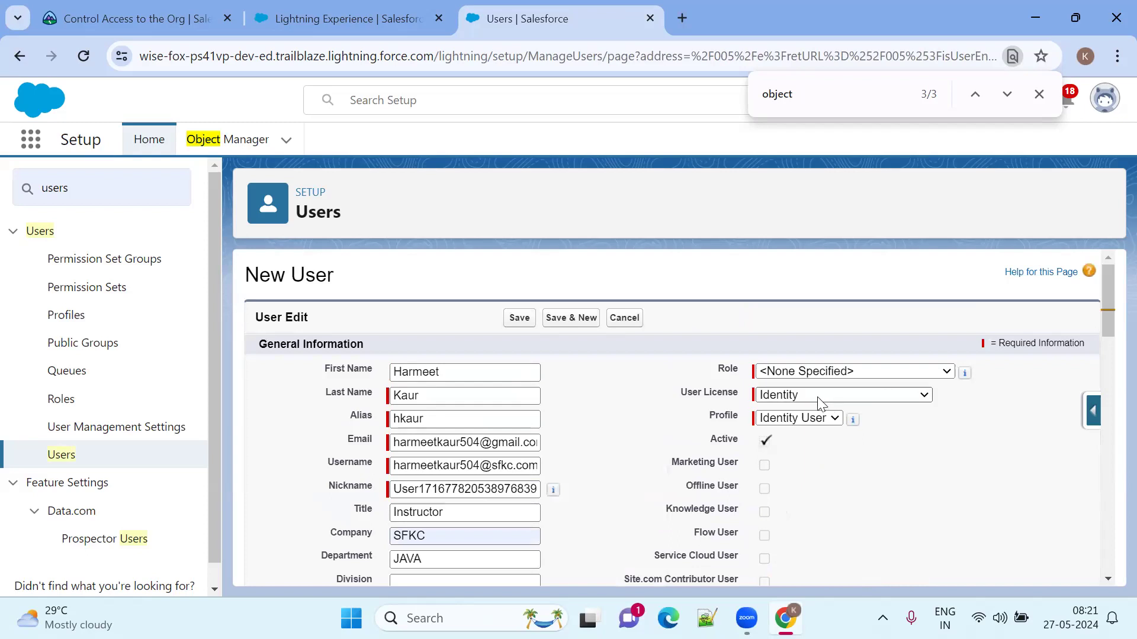
Step: Leave Role as None and set User License to Salesforce
{"action": "left_click", "coordinate": [775, 373]}
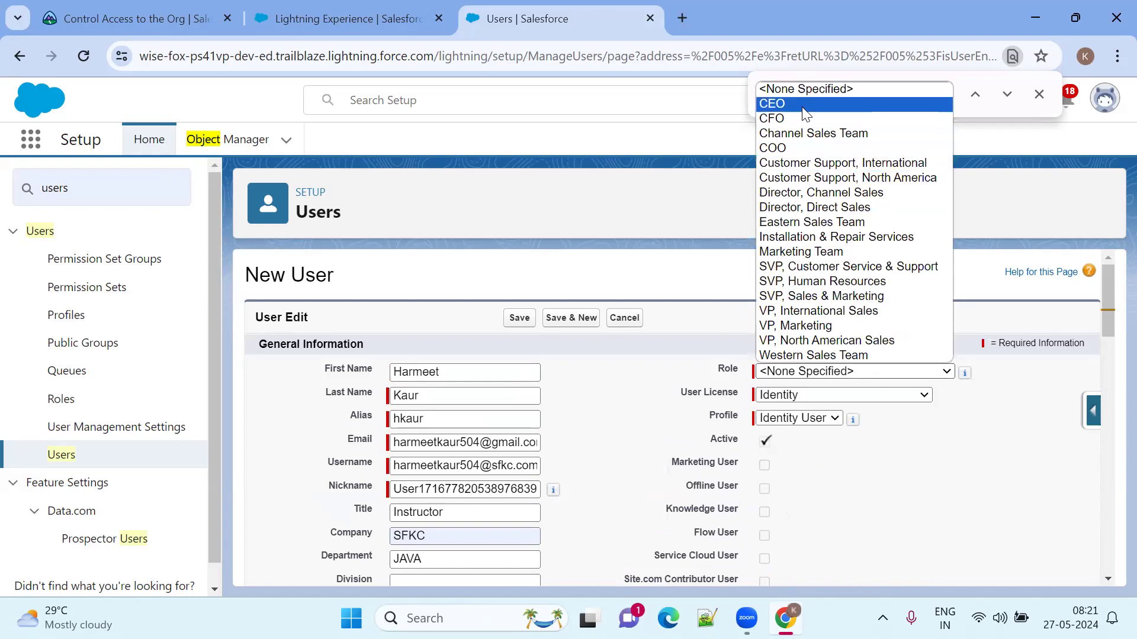
{"action": "left_click", "coordinate": [672, 224]}
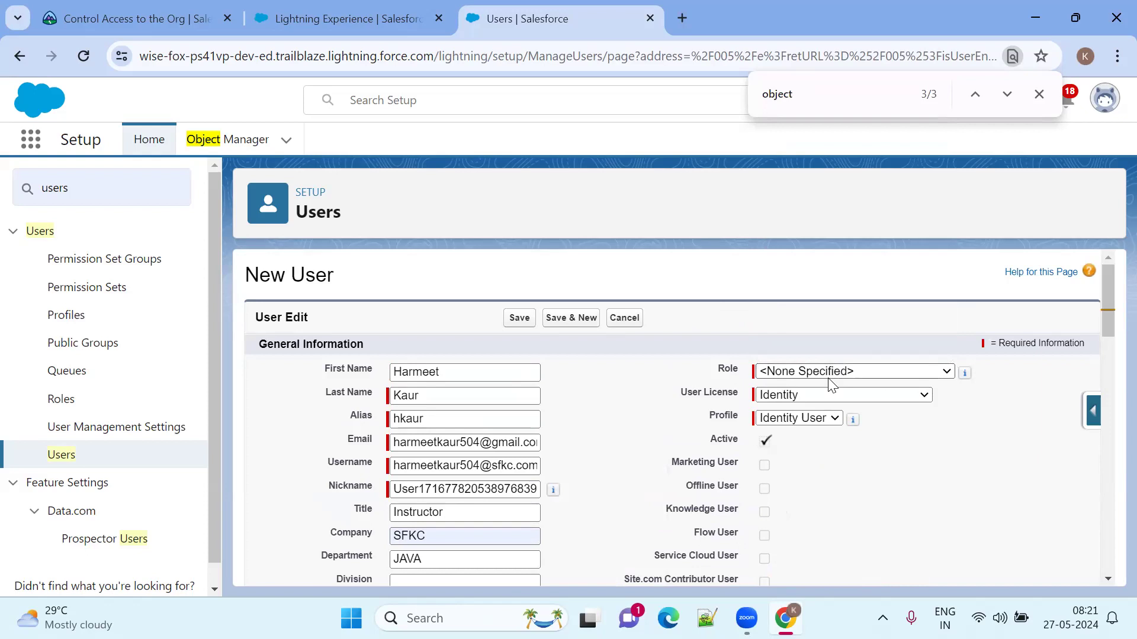
{"action": "left_click", "coordinate": [809, 396]}
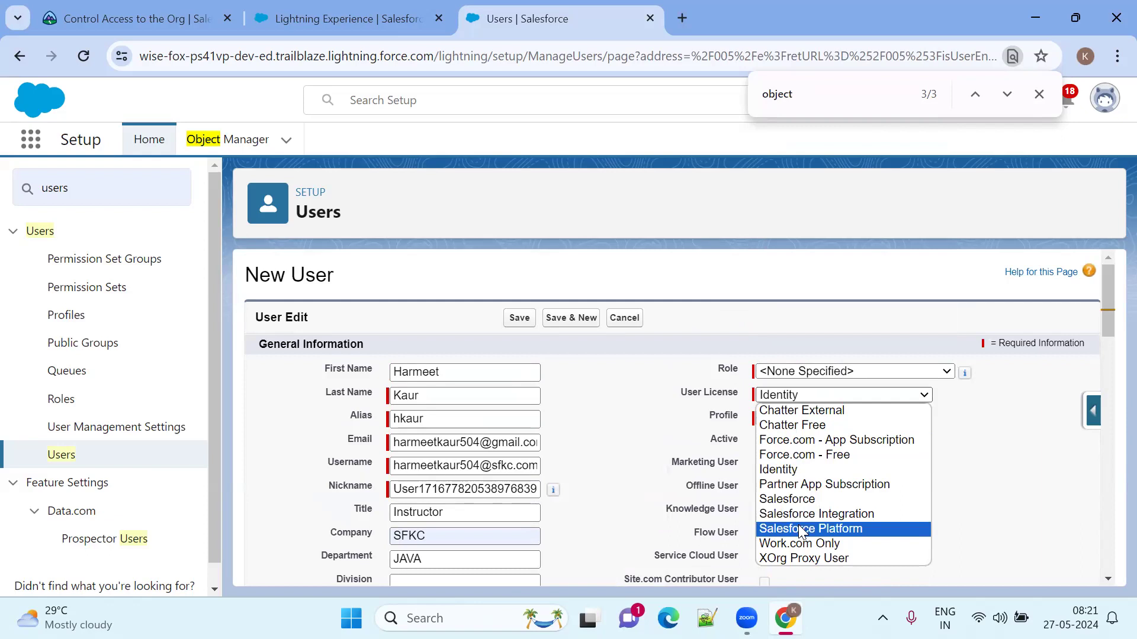
{"action": "left_click", "coordinate": [800, 530]}
{"action": "left_click", "coordinate": [810, 418]}
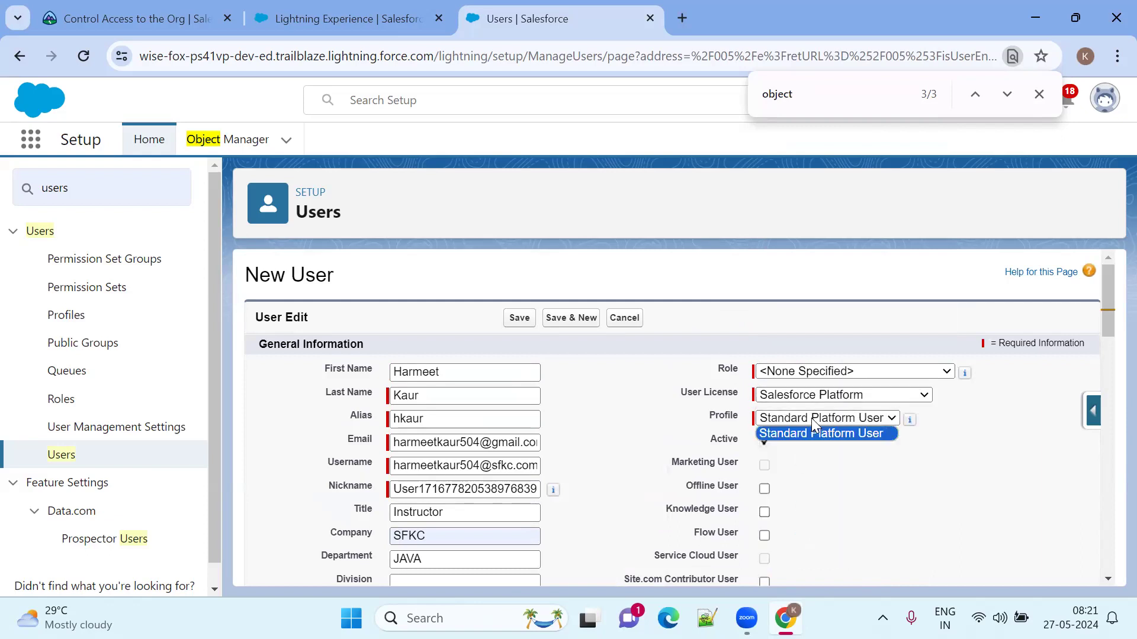
{"action": "left_click", "coordinate": [805, 396]}
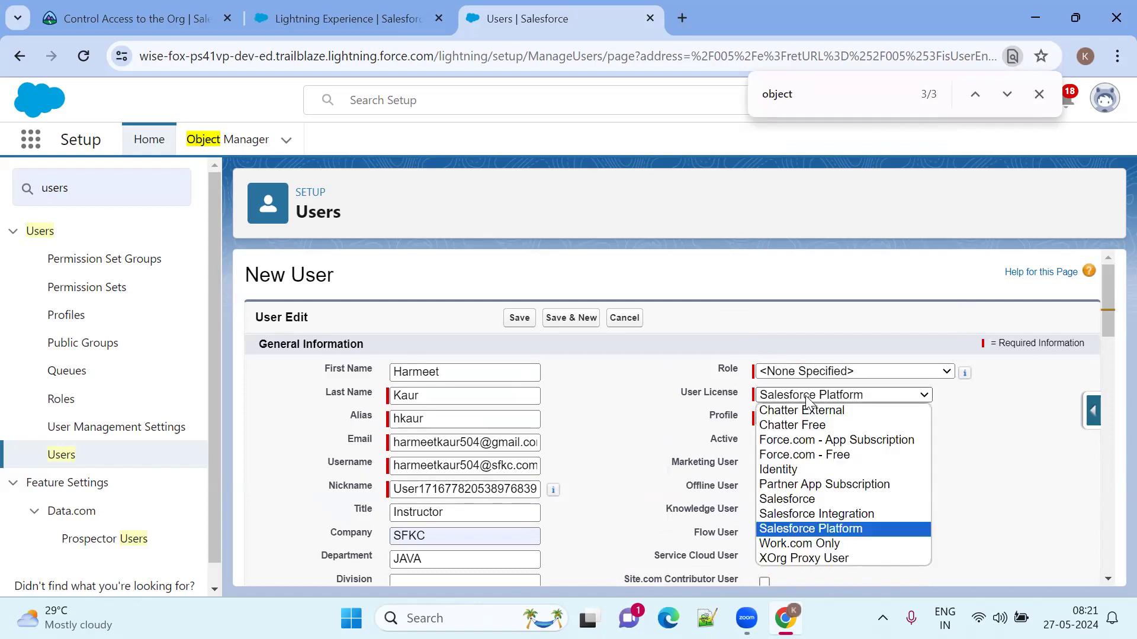
{"action": "left_click", "coordinate": [788, 498]}
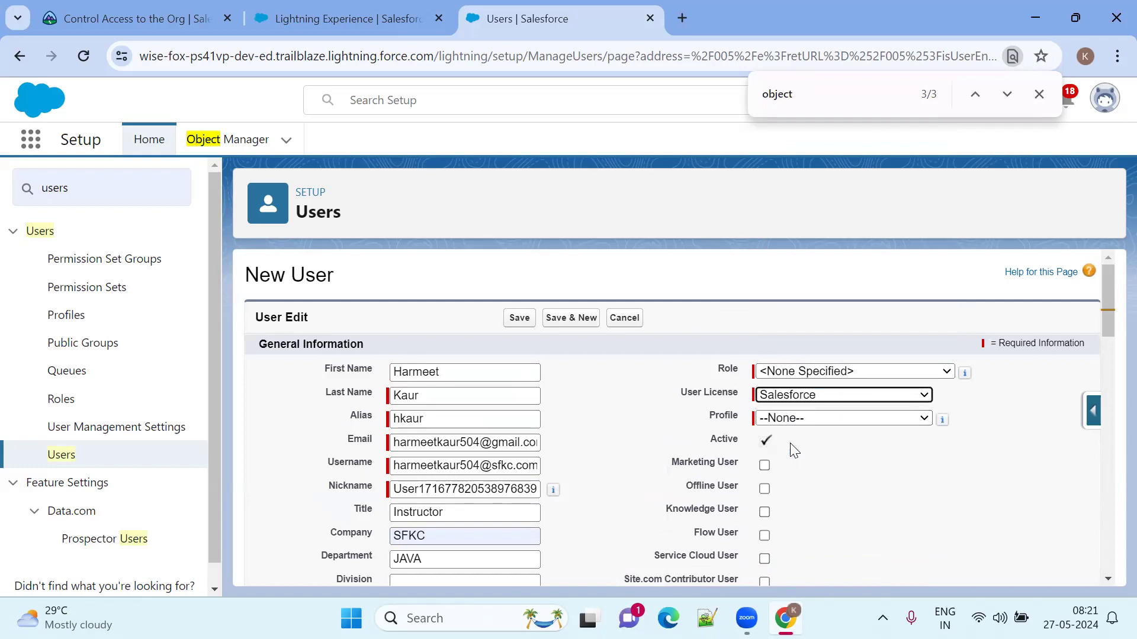
Step: Assign the Instructor Profile, keep the Salesforce licence, and save the new user
{"action": "left_click", "coordinate": [787, 419]}
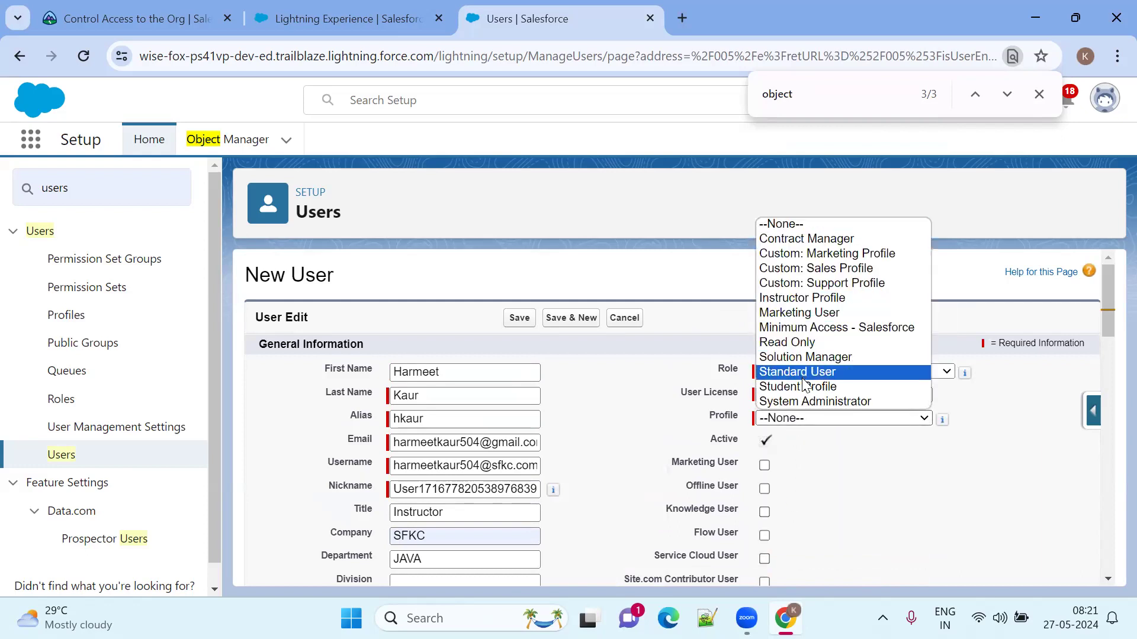
{"action": "left_click", "coordinate": [790, 304]}
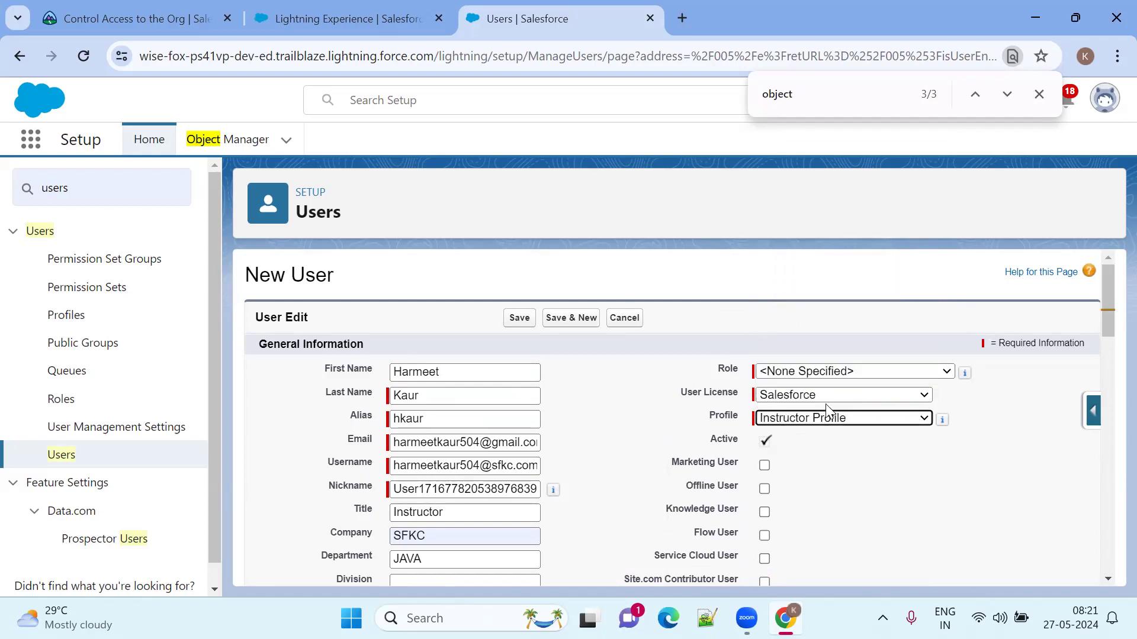
{"action": "left_click", "coordinate": [811, 402]}
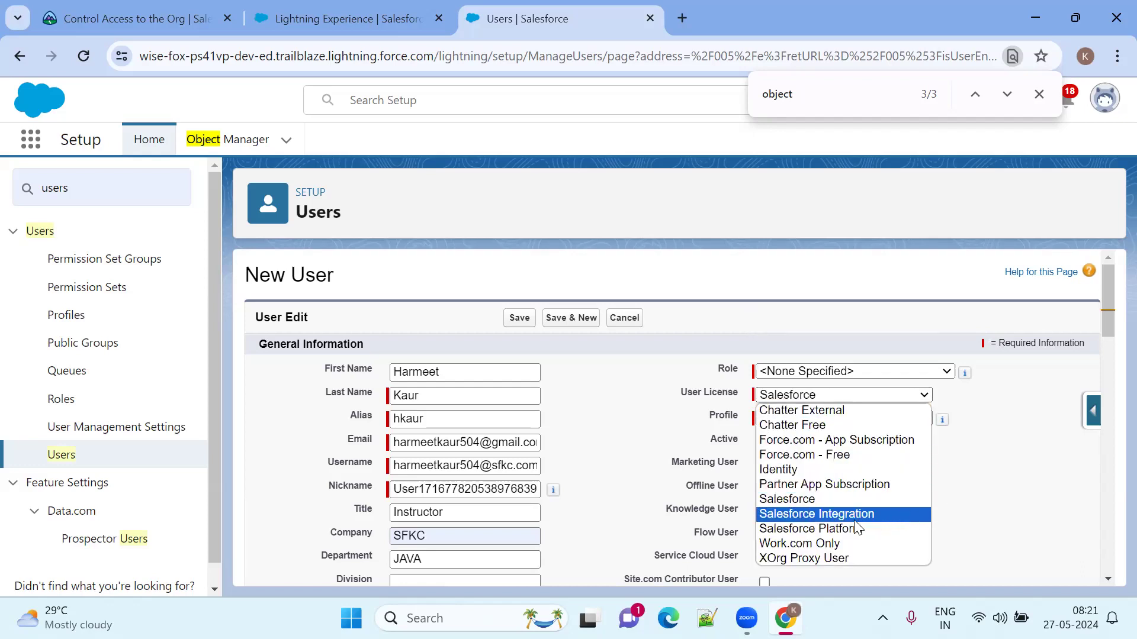
{"action": "left_click", "coordinate": [974, 503]}
{"action": "scroll", "coordinate": [866, 471], "scroll_direction": "down", "scroll_amount": 4}
{"action": "scroll", "coordinate": [866, 470], "scroll_direction": "up", "scroll_amount": 4}
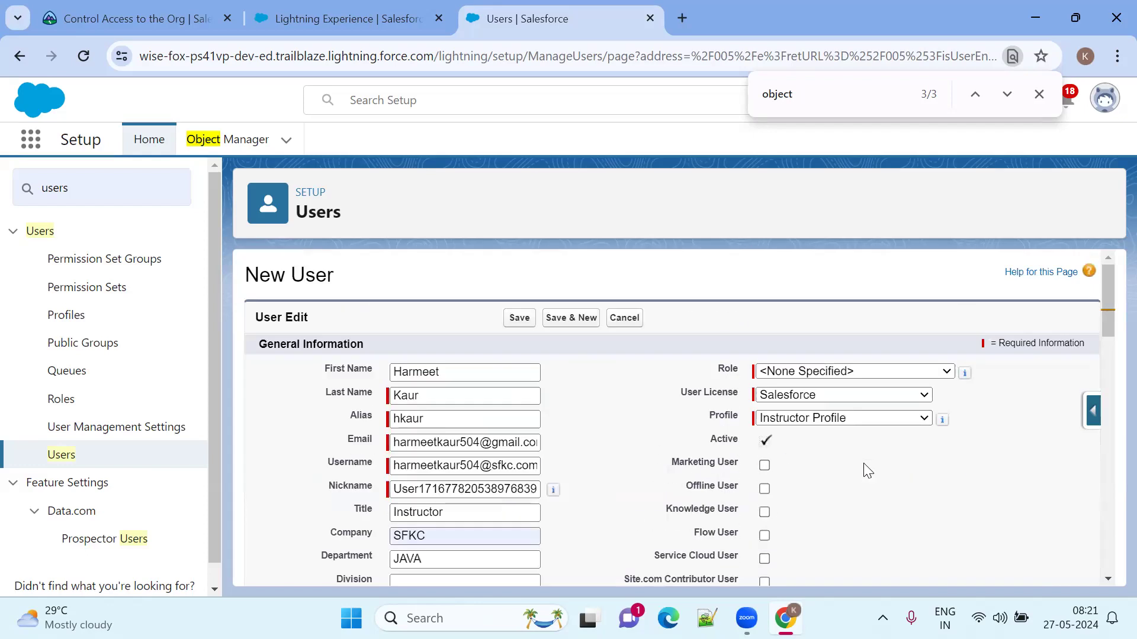
{"action": "left_click", "coordinate": [519, 318]}
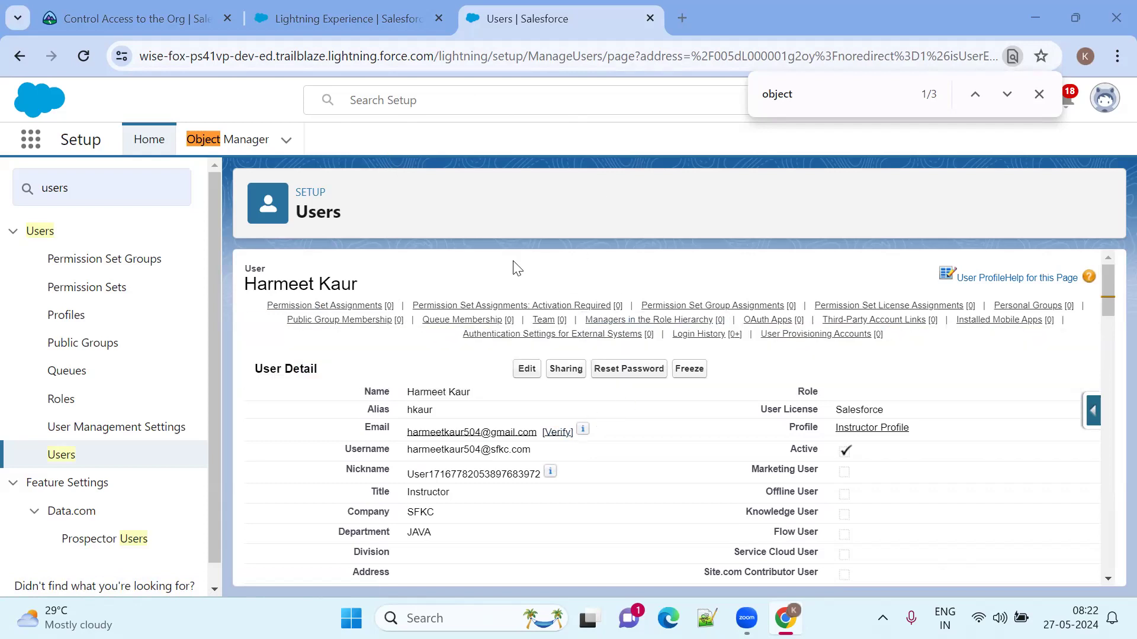
Step: Review the saved user's detail page showing Salesforce licence, Instructor Profile and Company SFKC
{"action": "mouse_move", "coordinate": [467, 320]}
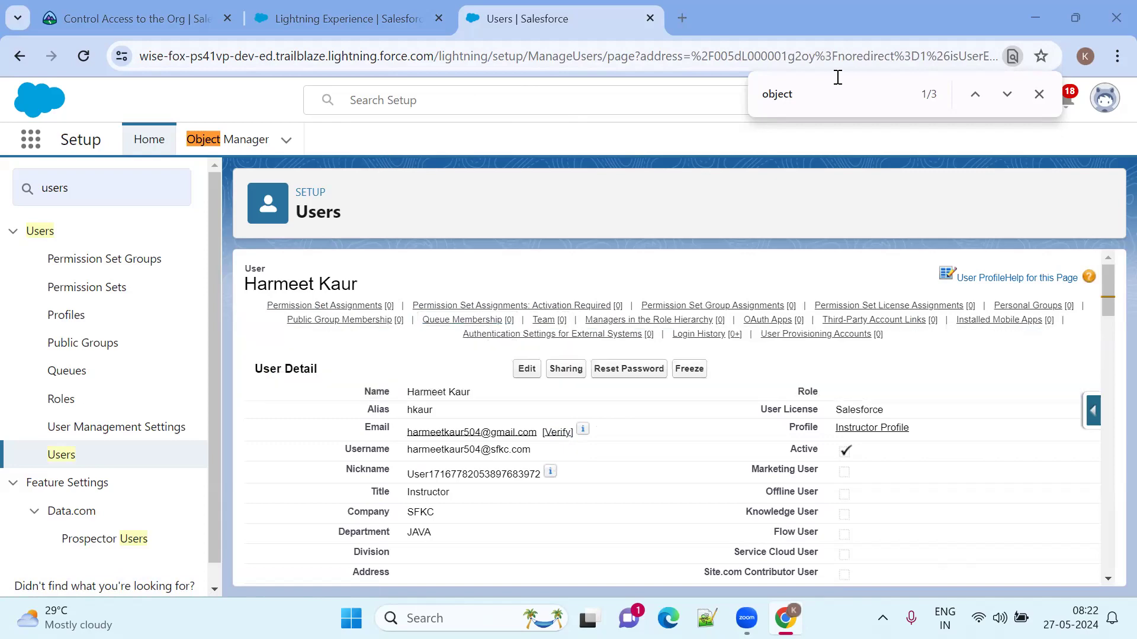
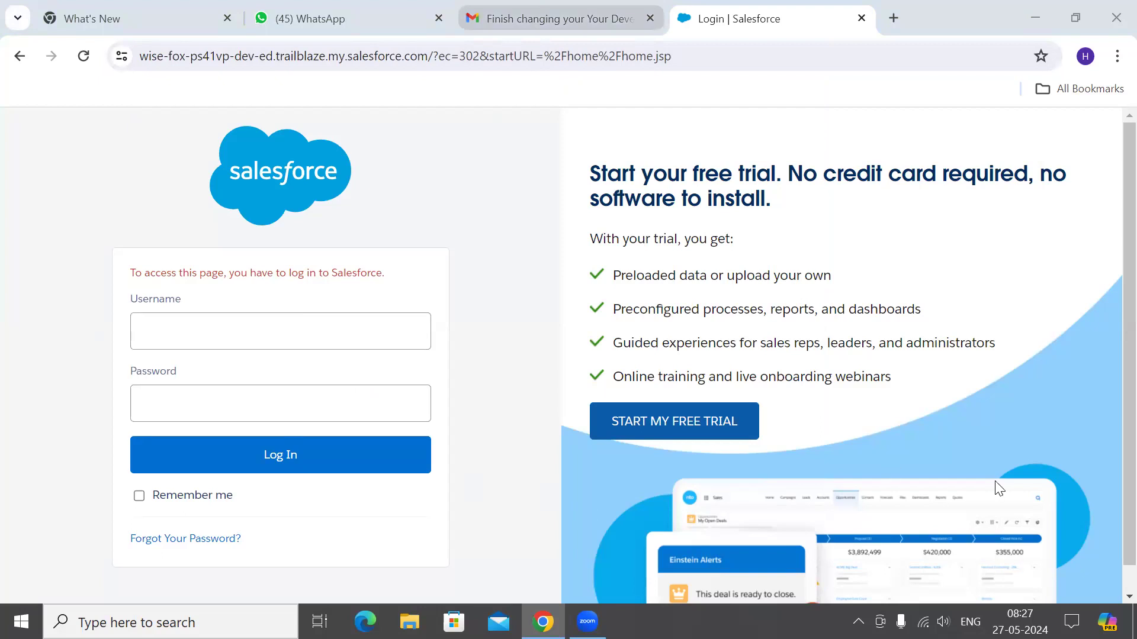
Step: Switch back to Gmail and open the Salesforce email-change message from the inbox
{"action": "key", "text": "ctrl+shift+Tab"}
{"action": "scroll", "coordinate": [1076, 555], "scroll_direction": "down", "scroll_amount": 3}
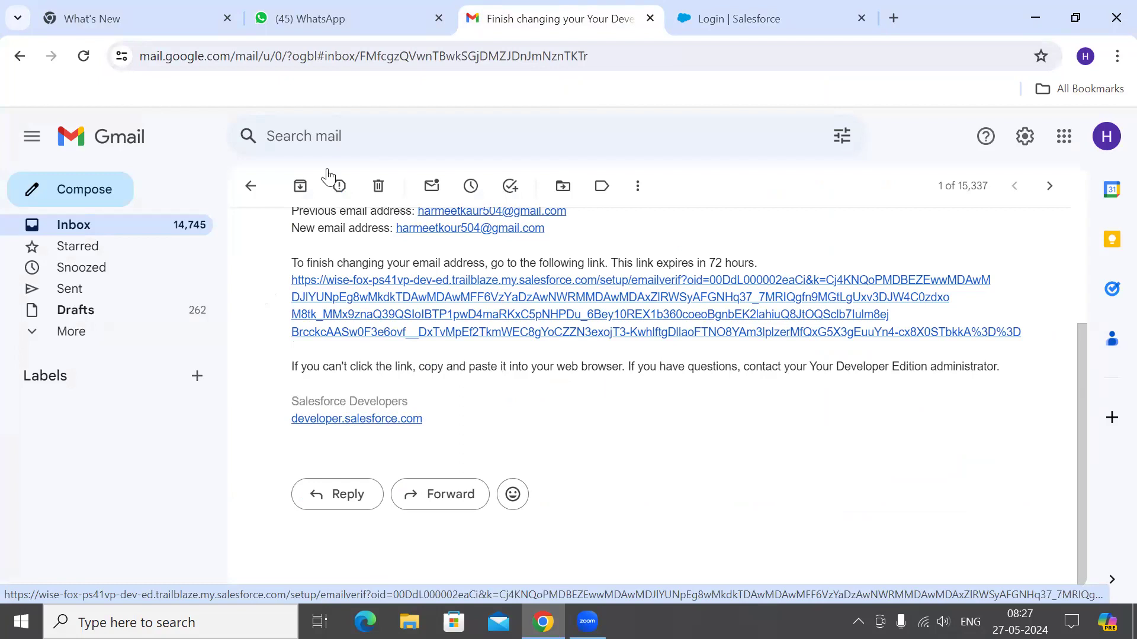
{"action": "left_click", "coordinate": [18, 55]}
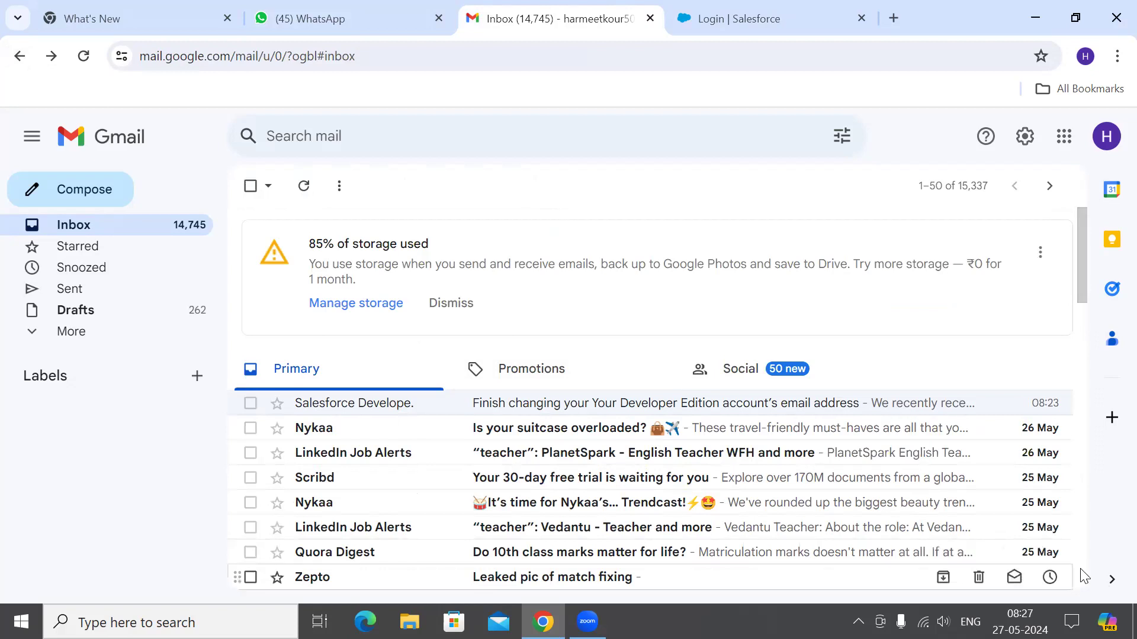
{"action": "left_click", "coordinate": [755, 406]}
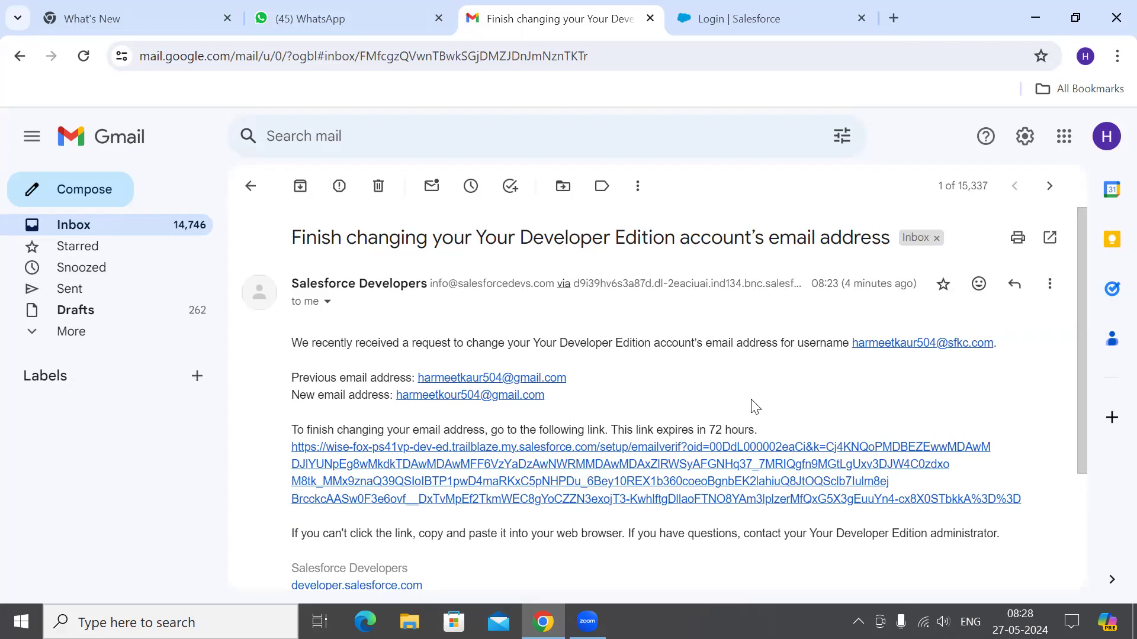
Step: Open the 'Finish resetting your password' email and follow its reset link
{"action": "left_click", "coordinate": [16, 57]}
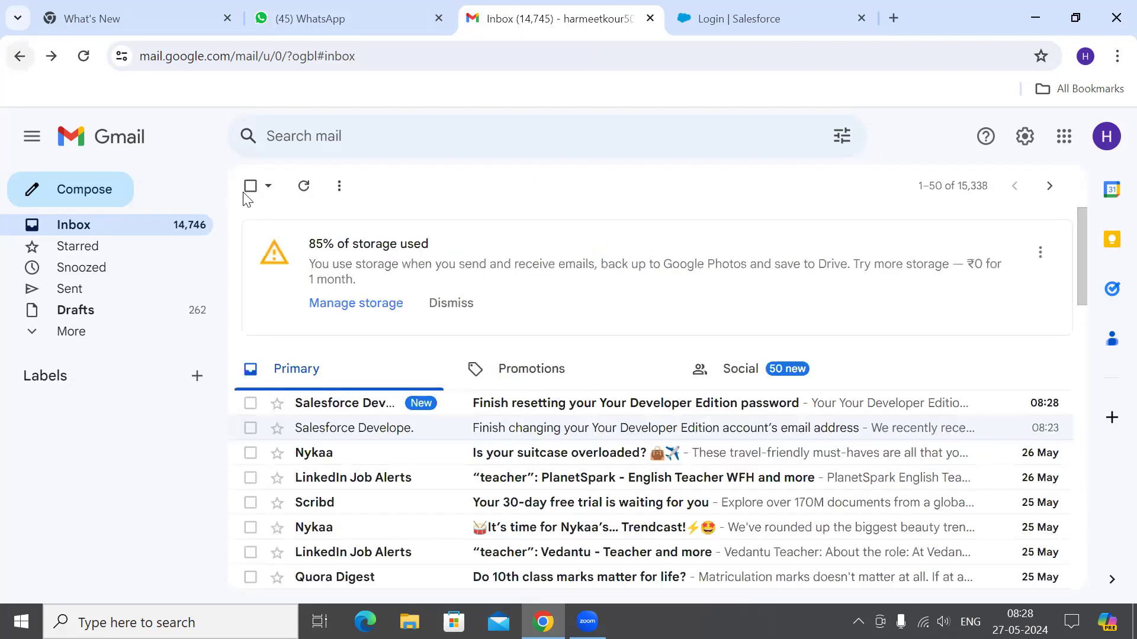
{"action": "left_click", "coordinate": [558, 406]}
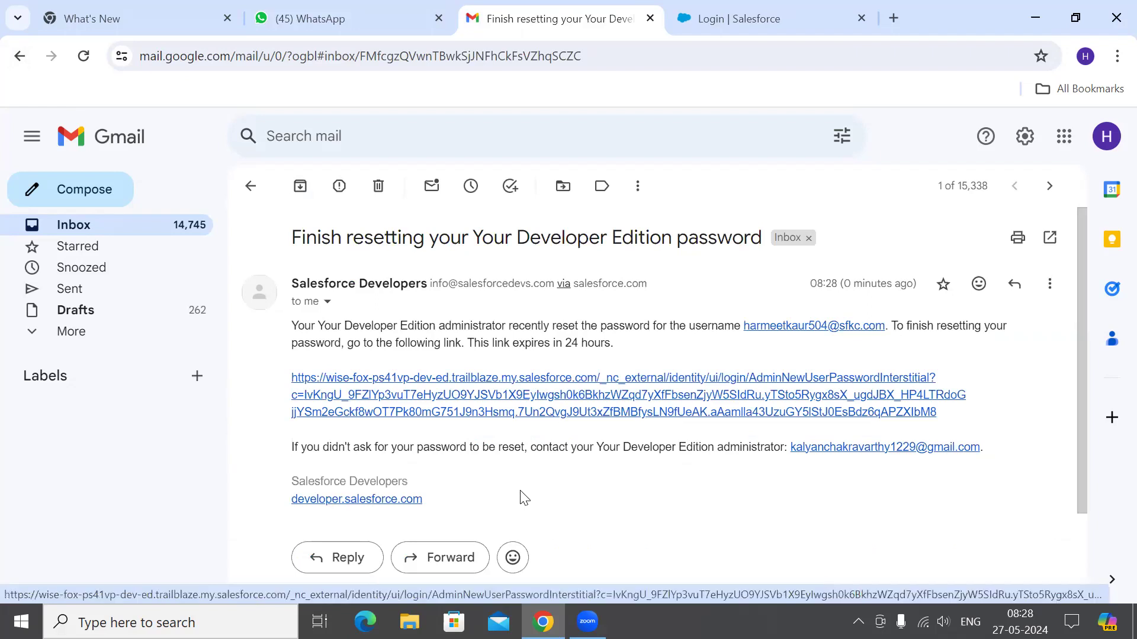
{"action": "left_click", "coordinate": [591, 414]}
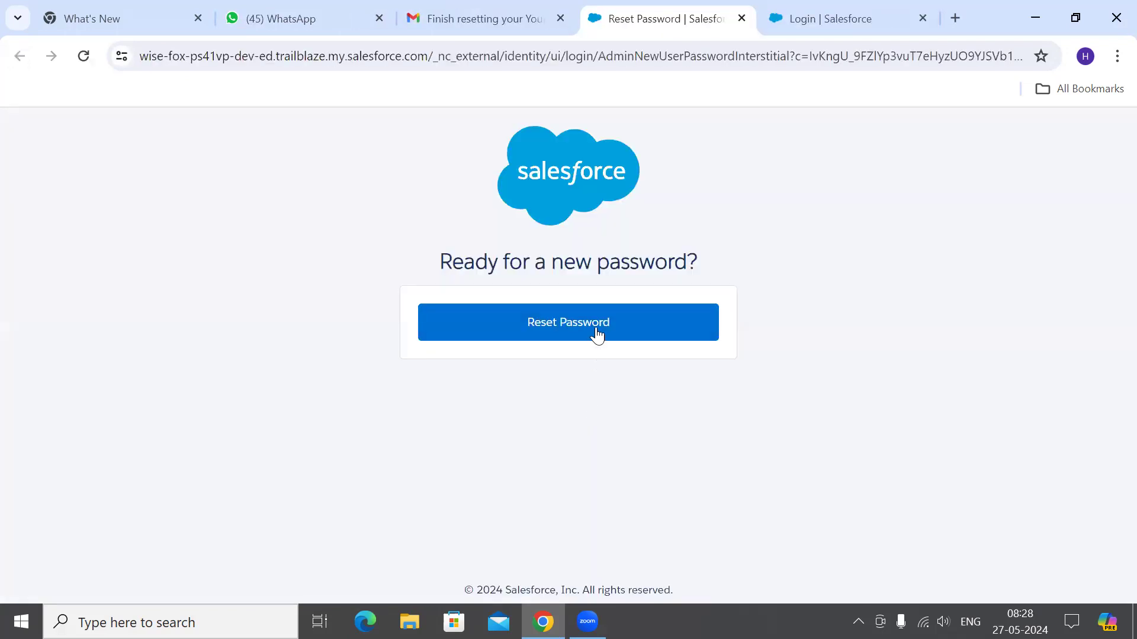
Step: Enter the new account password and confirm it
{"action": "left_click", "coordinate": [595, 327]}
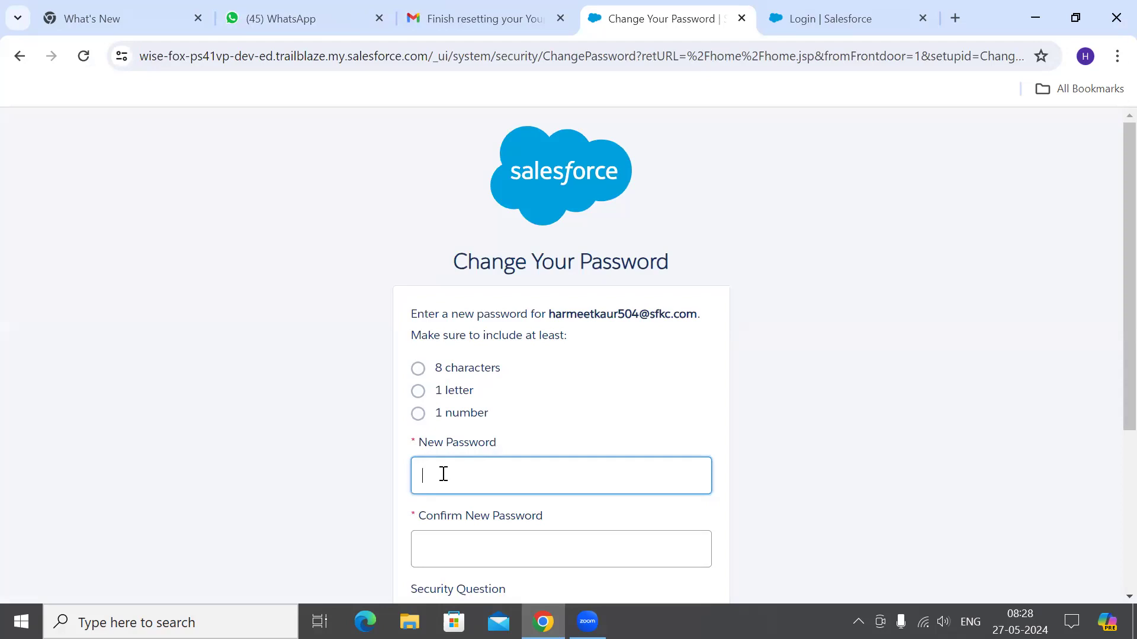
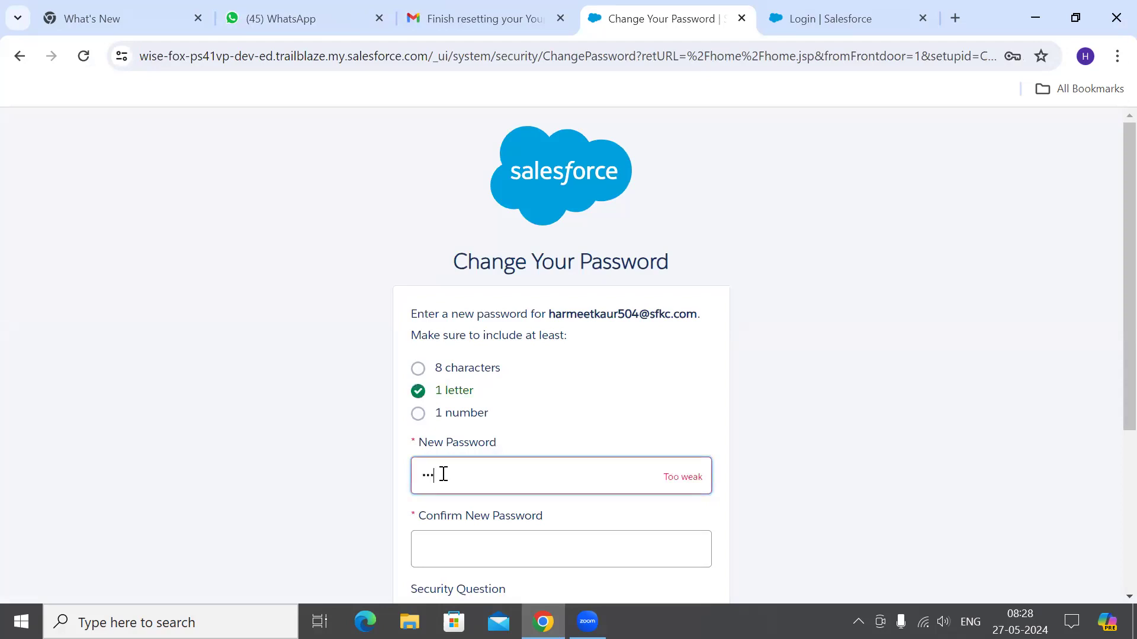
{"action": "left_click", "coordinate": [490, 552]}
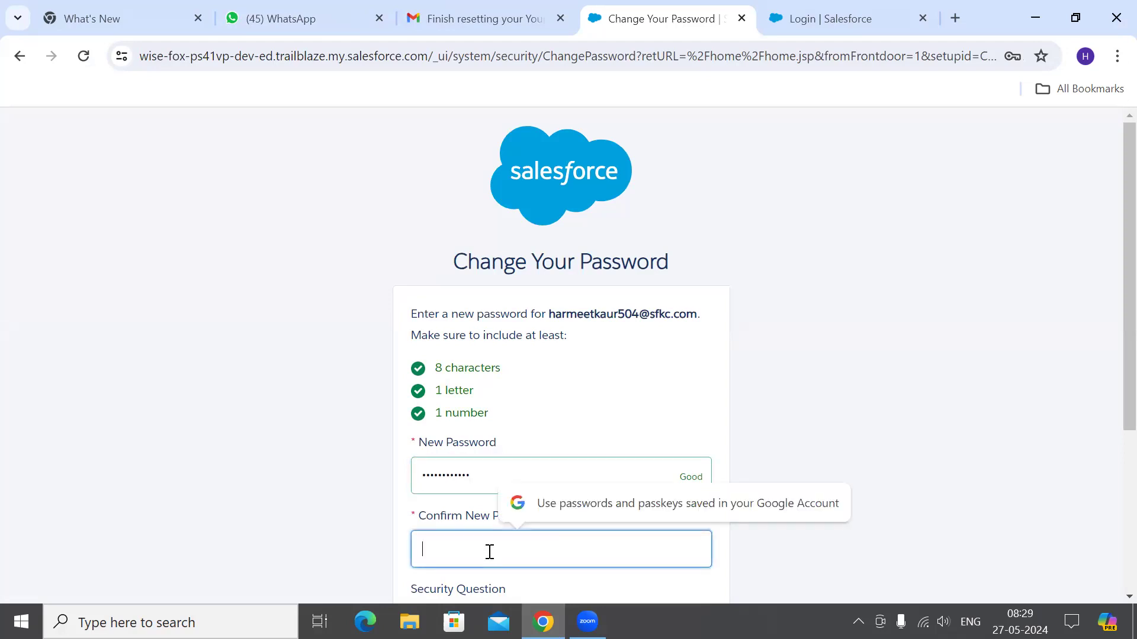
{"action": "type", "text": "•••••••••••"}
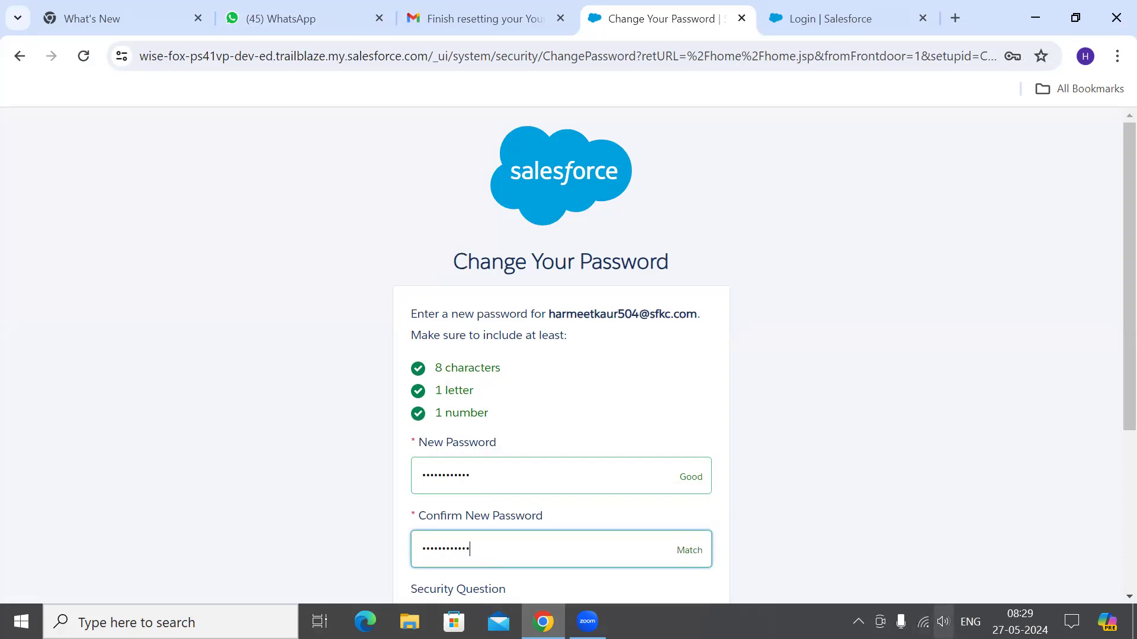
Step: Answer the birthplace security question and submit the password change
{"action": "scroll", "coordinate": [1111, 599], "scroll_direction": "down", "scroll_amount": 3}
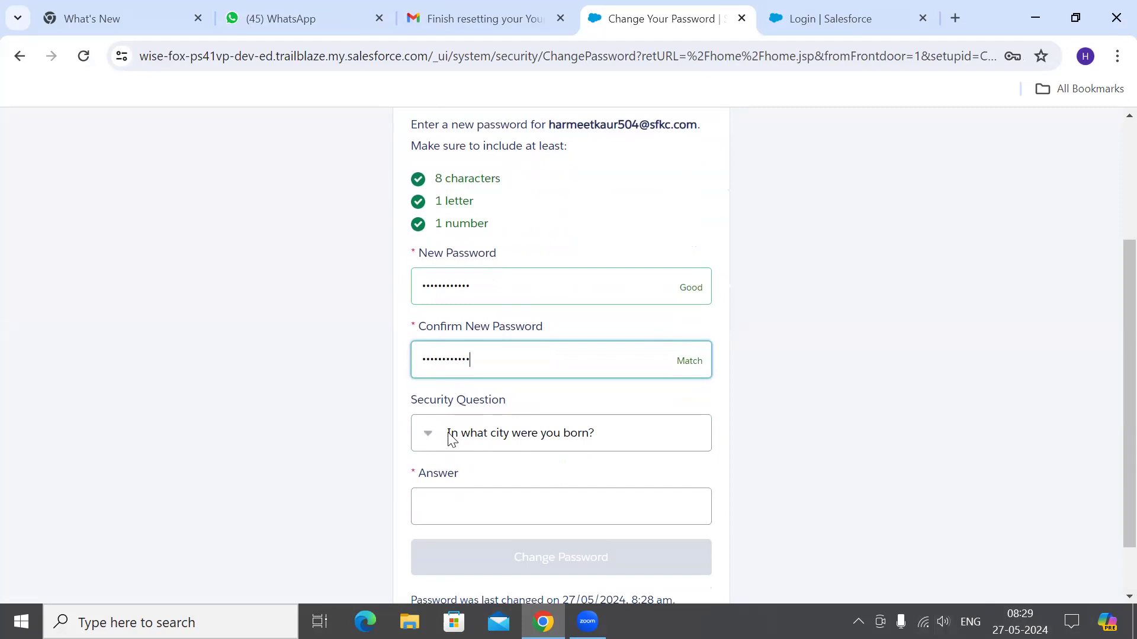
{"action": "left_click", "coordinate": [449, 501]}
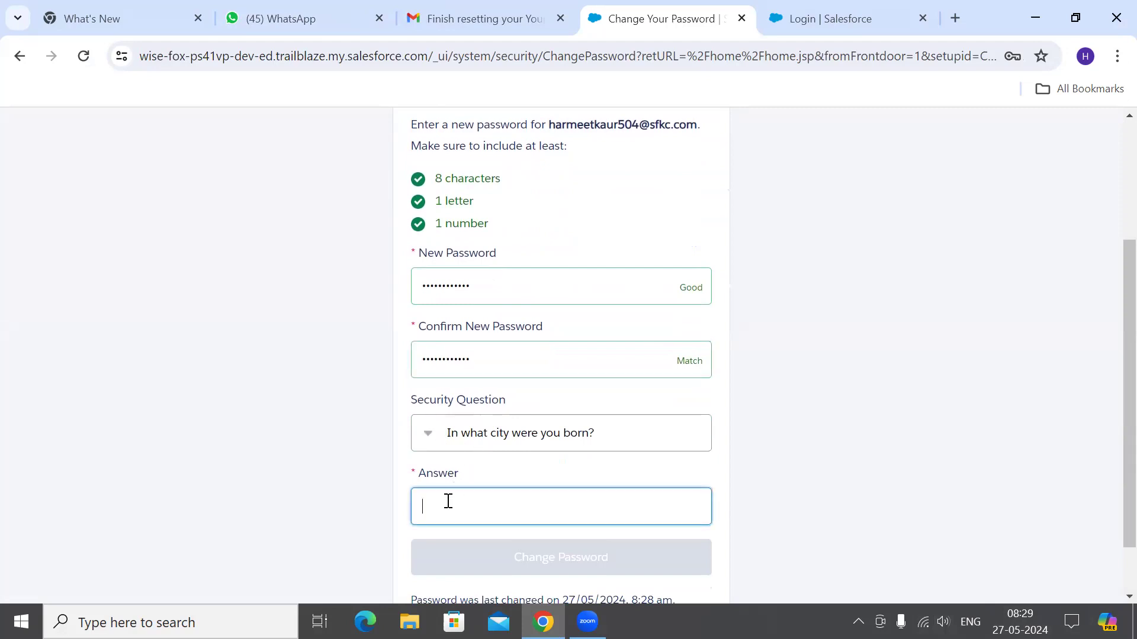
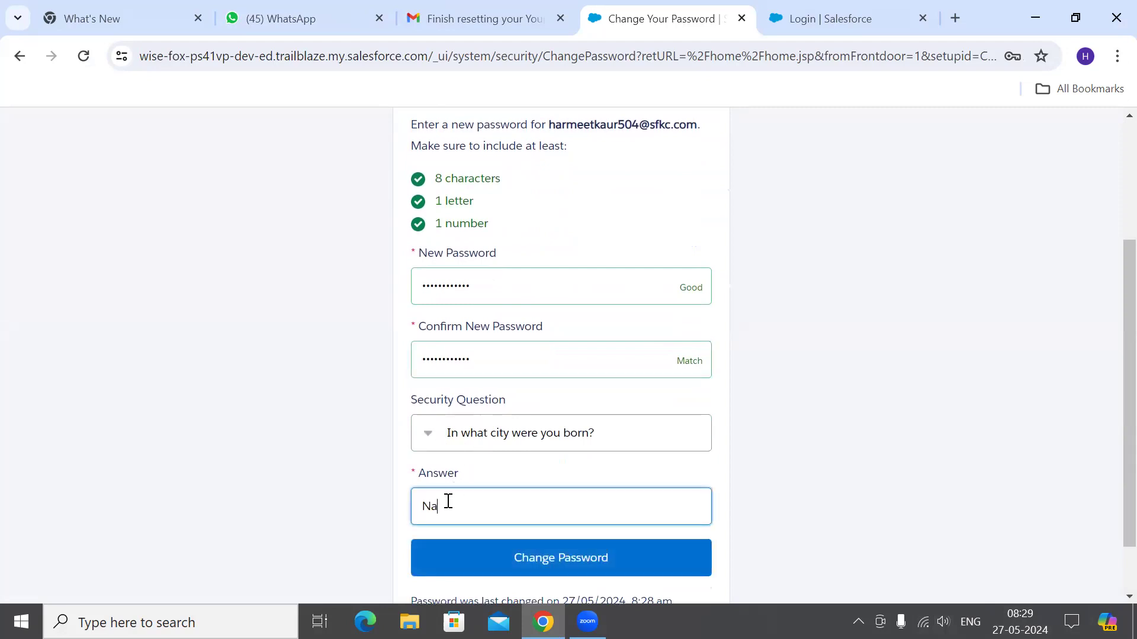
{"action": "scroll", "coordinate": [1110, 600], "scroll_direction": "down", "scroll_amount": 1}
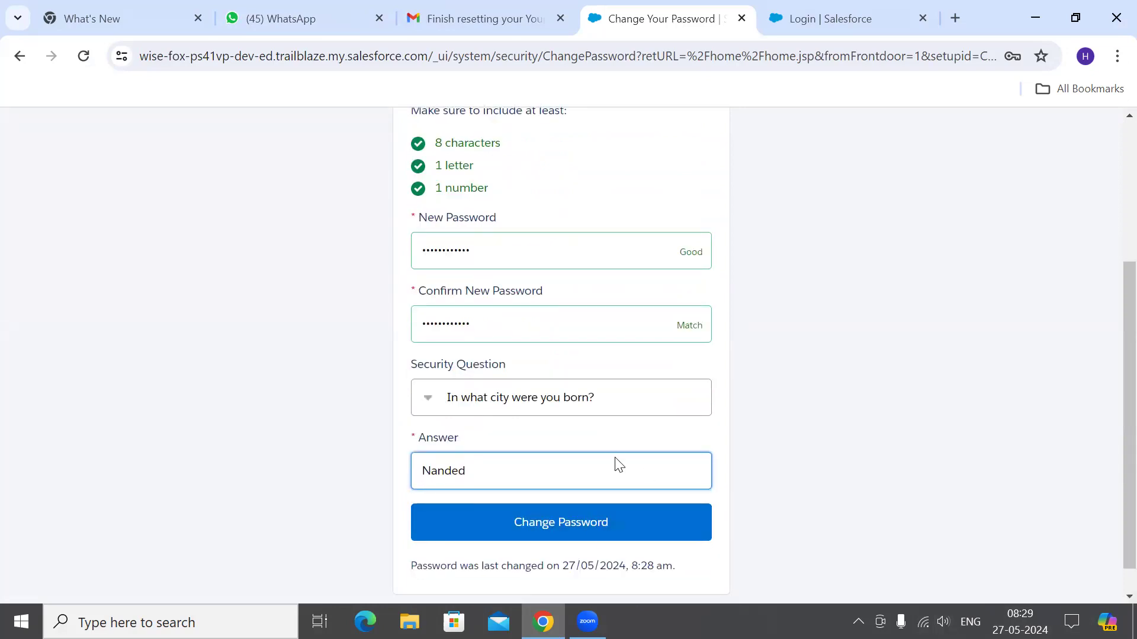
{"action": "left_click", "coordinate": [600, 537]}
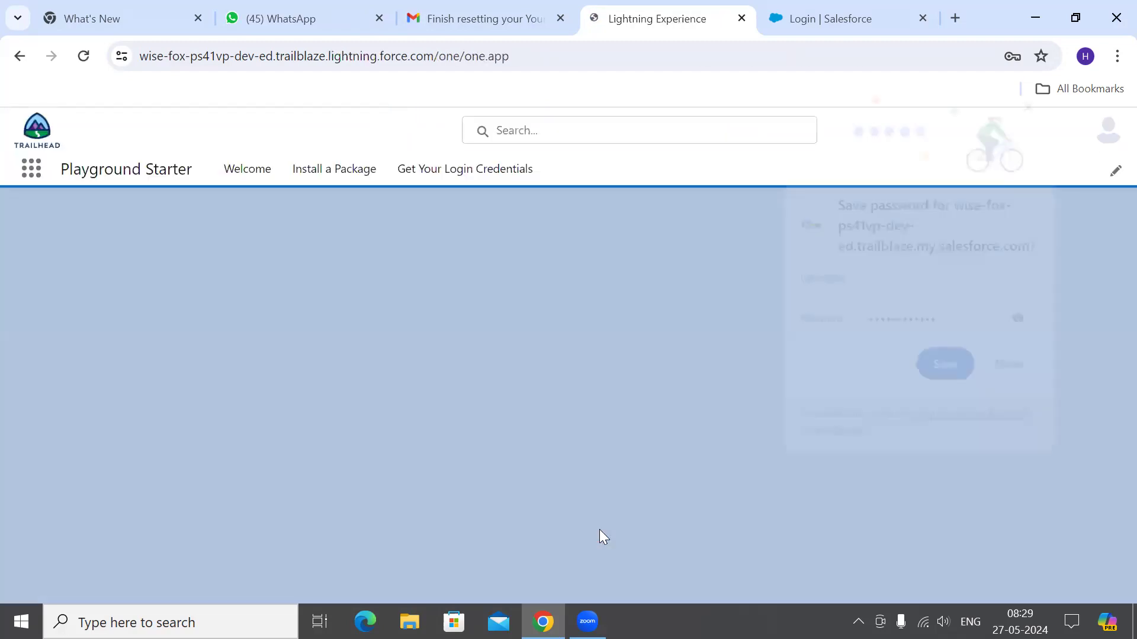
Step: Save the password in the browser, allow Salesforce notifications, and dismiss Go Mobile
{"action": "left_click", "coordinate": [946, 369]}
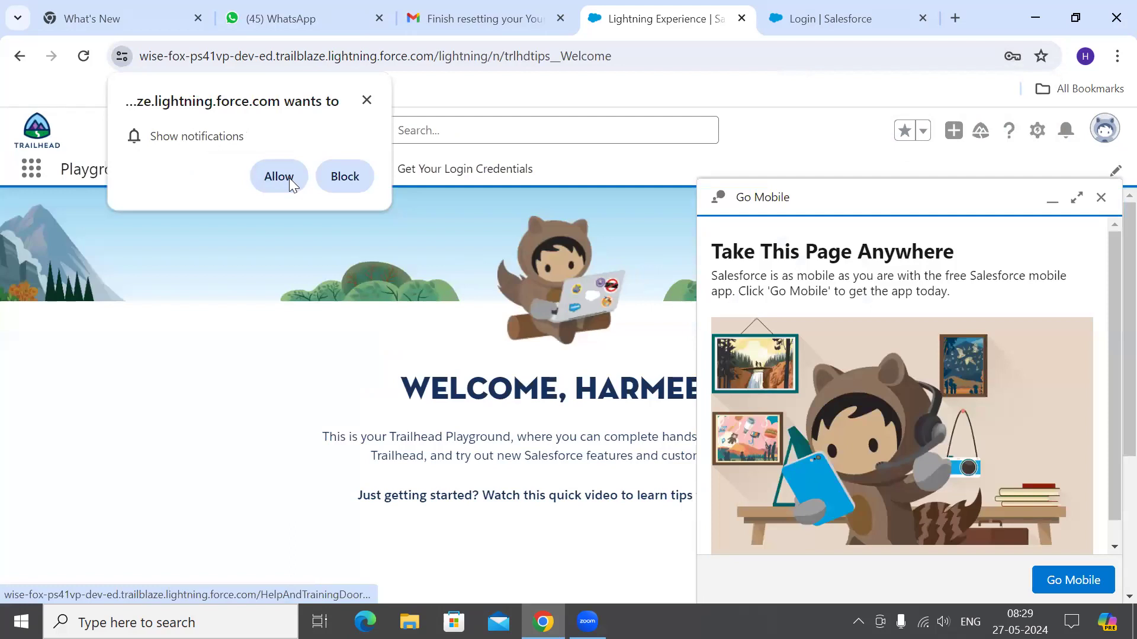
{"action": "left_click", "coordinate": [289, 177]}
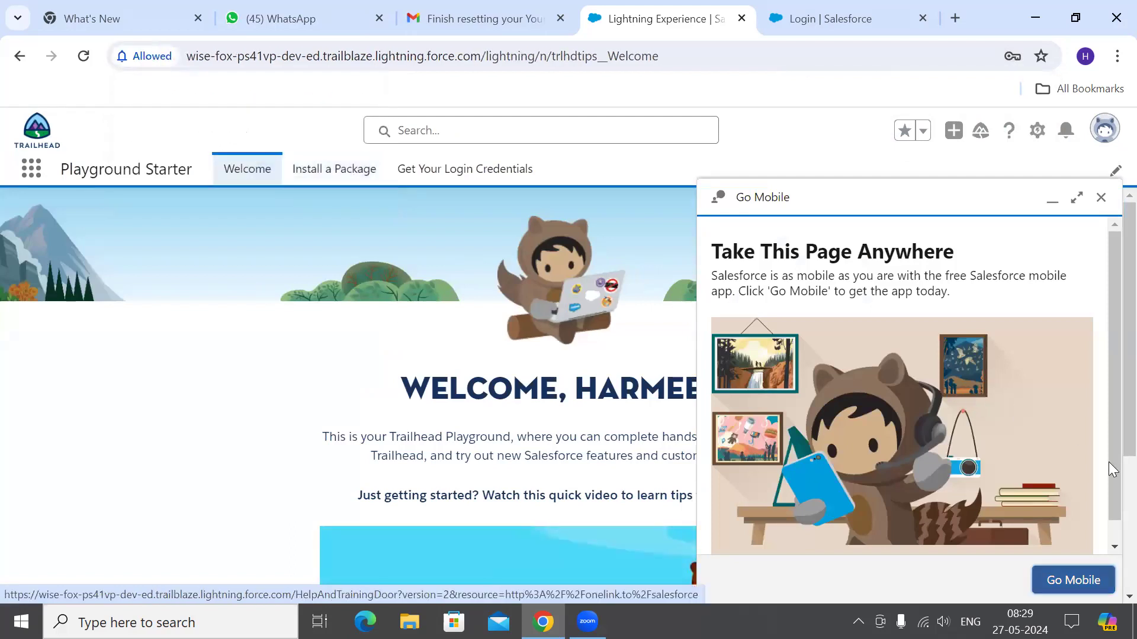
{"action": "left_click", "coordinate": [1101, 198]}
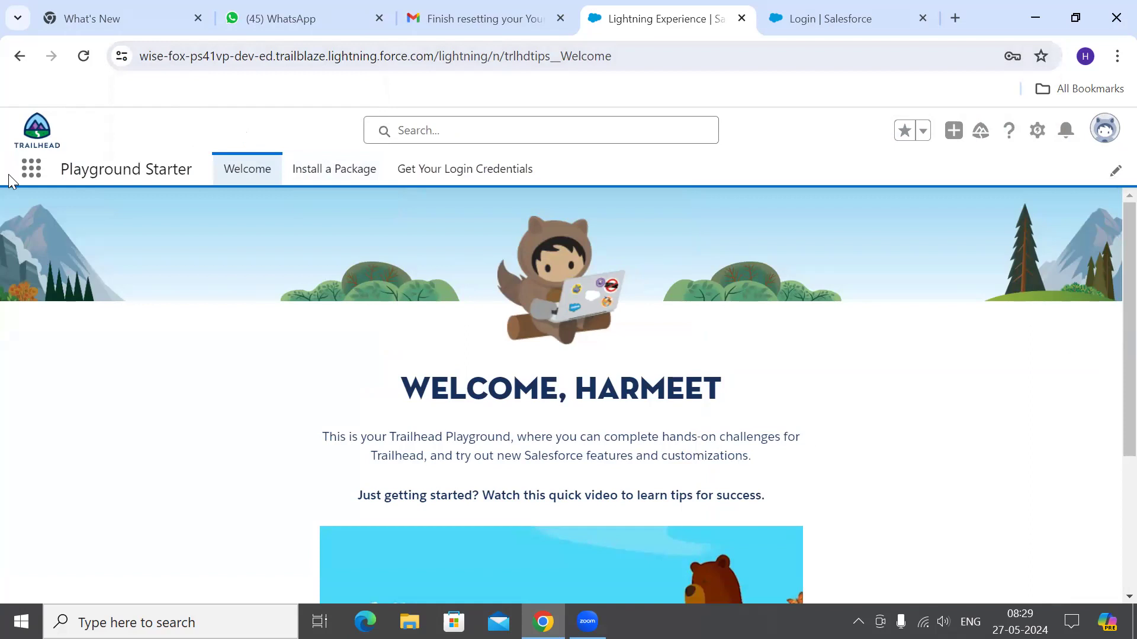
Step: Switch to the Service app and show the Instructors list, dismissing its tips popup
{"action": "left_click", "coordinate": [32, 171]}
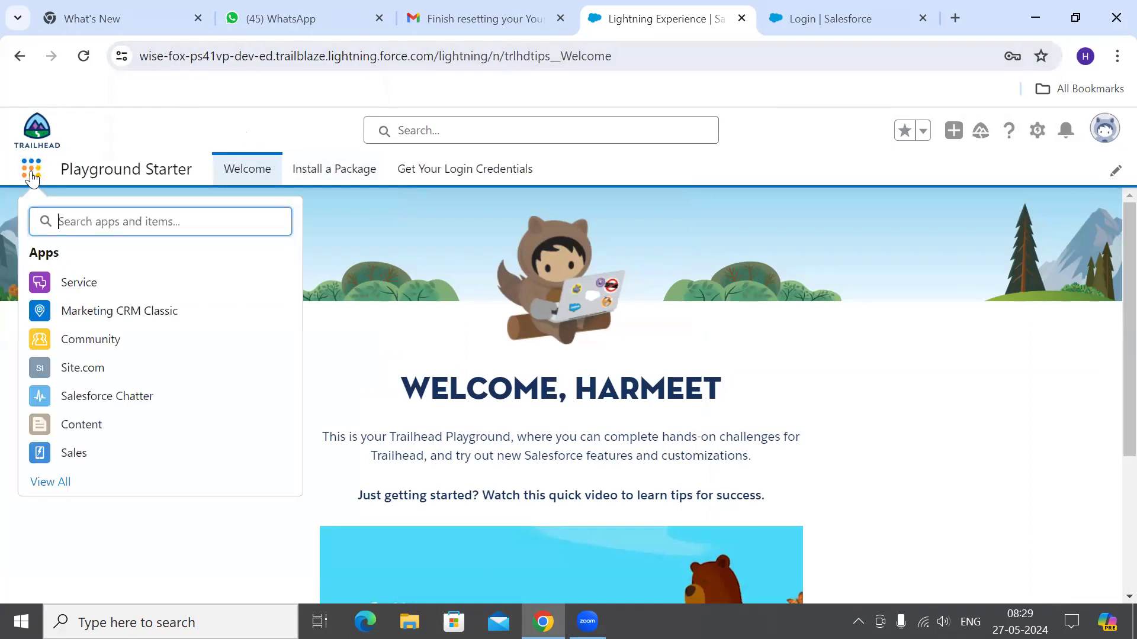
{"action": "left_click", "coordinate": [98, 288]}
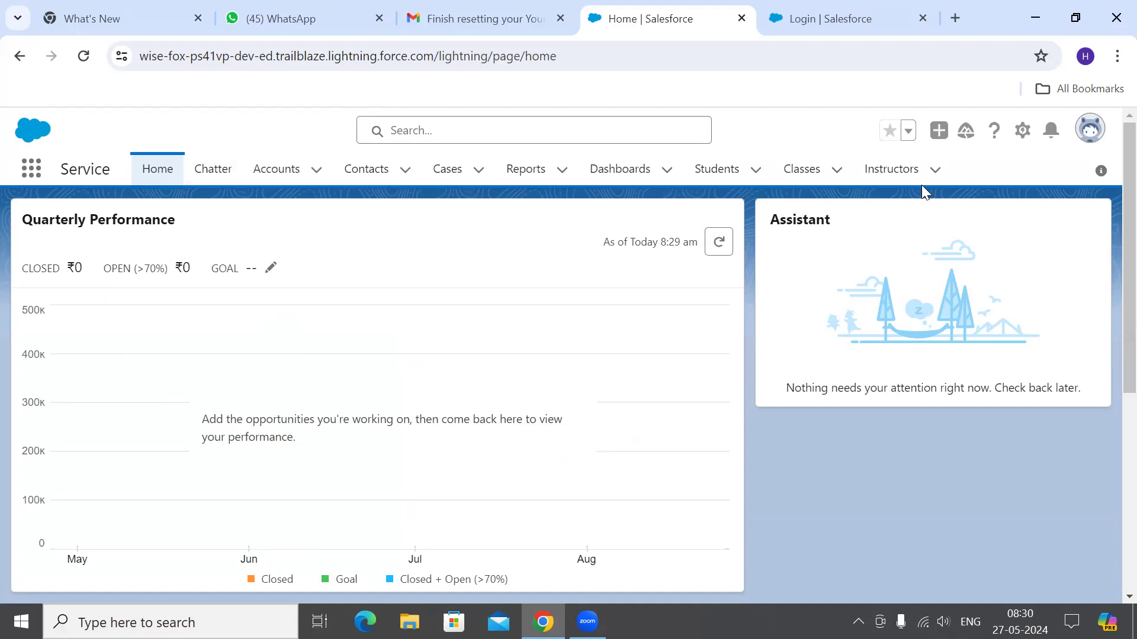
{"action": "left_click", "coordinate": [901, 173]}
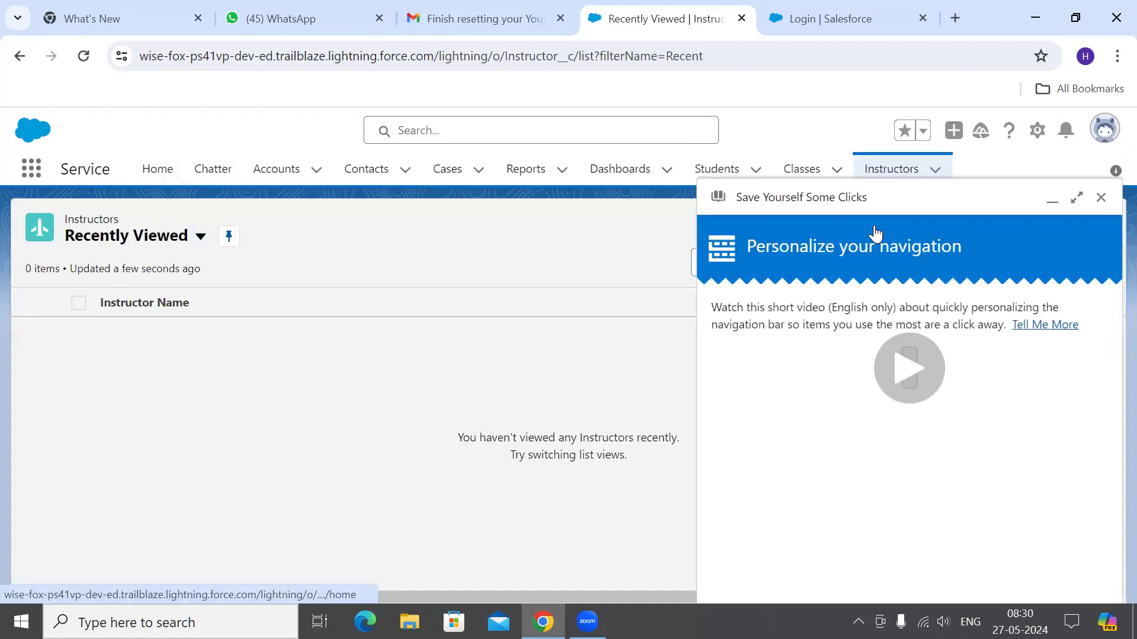
{"action": "left_click", "coordinate": [1097, 196]}
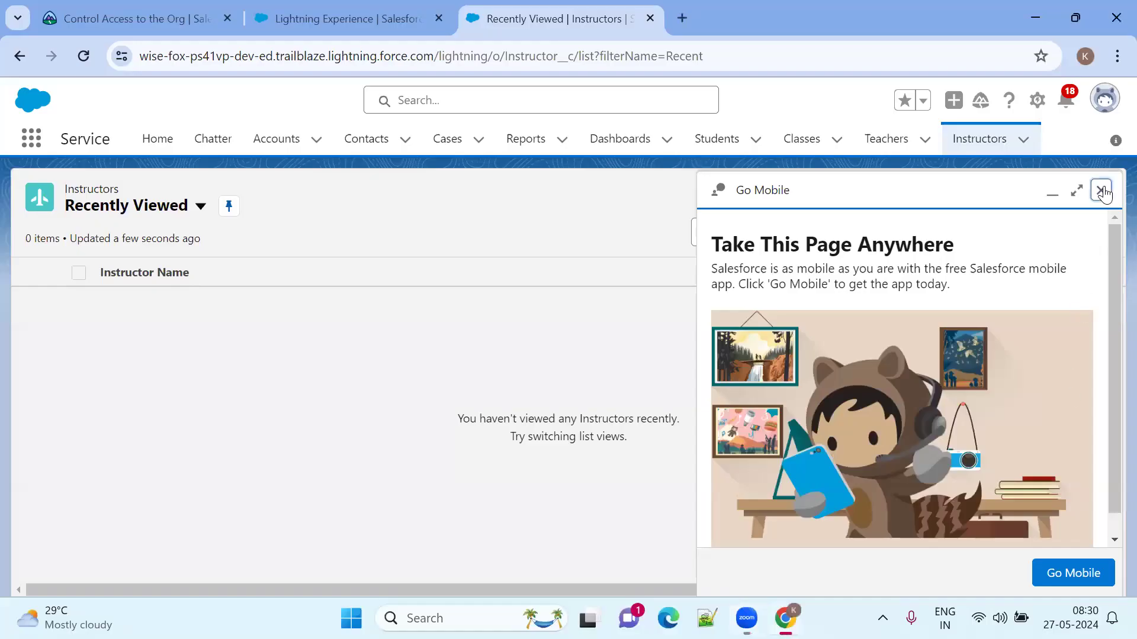
Step: Start a new Instructor record and enter the instructor's full name
{"action": "left_click", "coordinate": [1102, 190]}
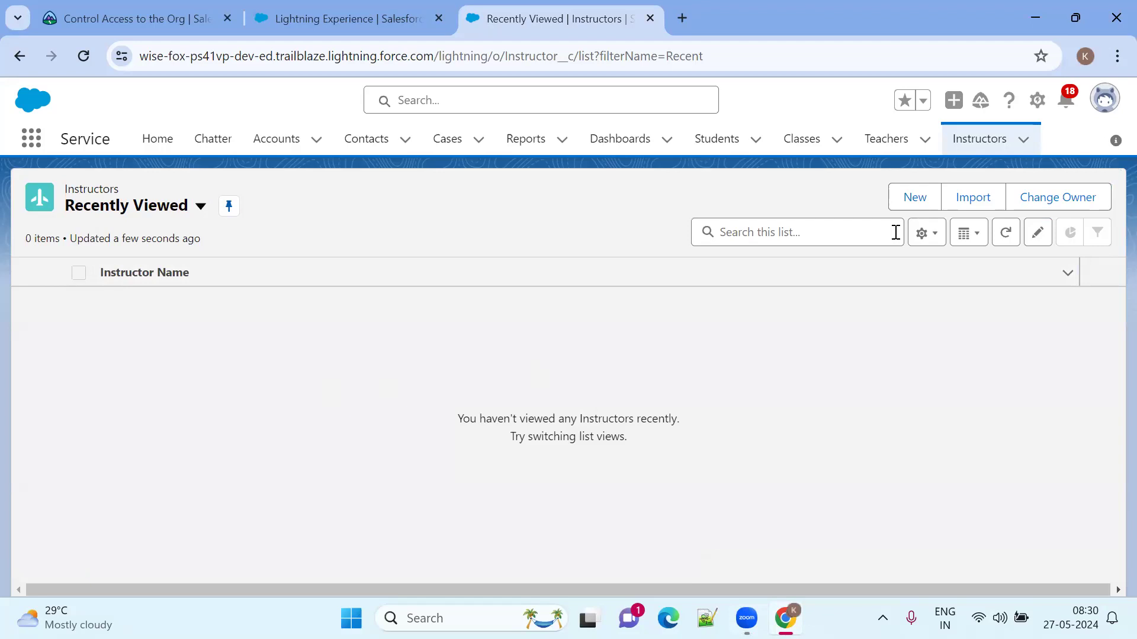
{"action": "left_click", "coordinate": [912, 204]}
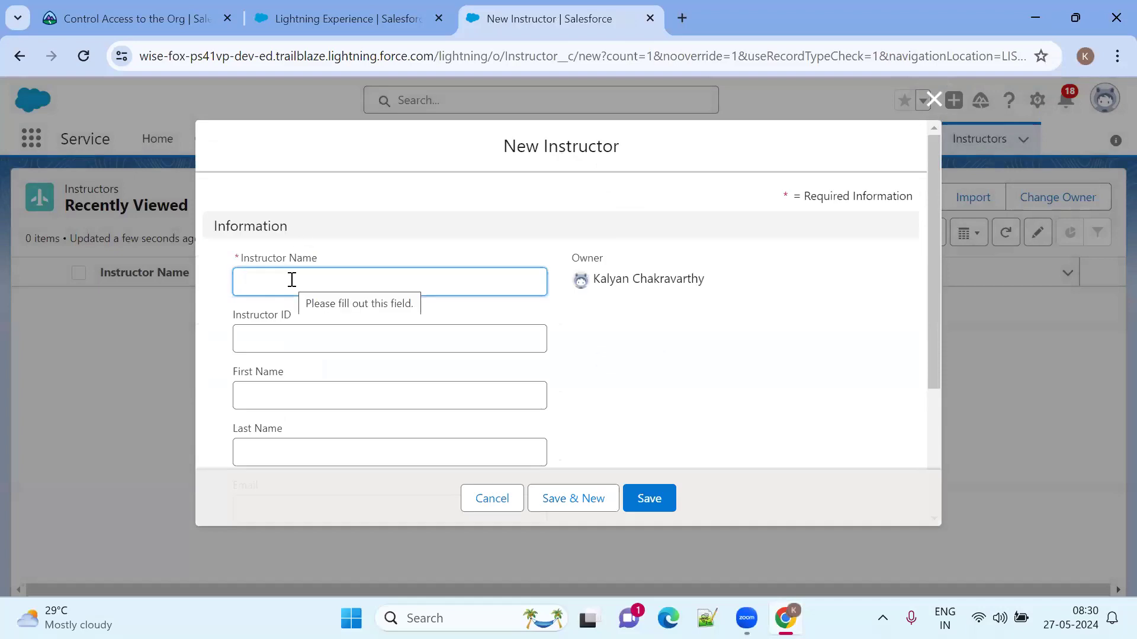
{"action": "type", "text": "HArmeet"}
{"action": "key", "text": "BackSpace"}
{"action": "key", "text": "BackSpace"}
{"action": "key", "text": "BackSpace"}
{"action": "key", "text": "BackSpace"}
{"action": "key", "text": "BackSpace"}
{"action": "key", "text": "BackSpace"}
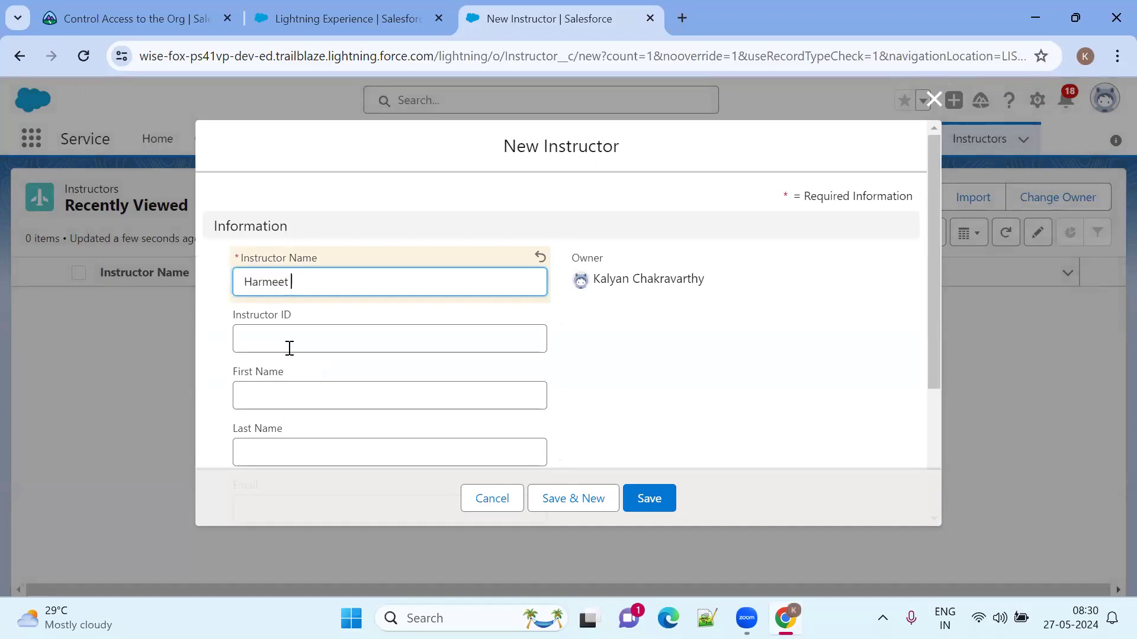
Step: Fill in Instructor ID 001 and the instructor's first and last names
{"action": "left_click", "coordinate": [291, 347]}
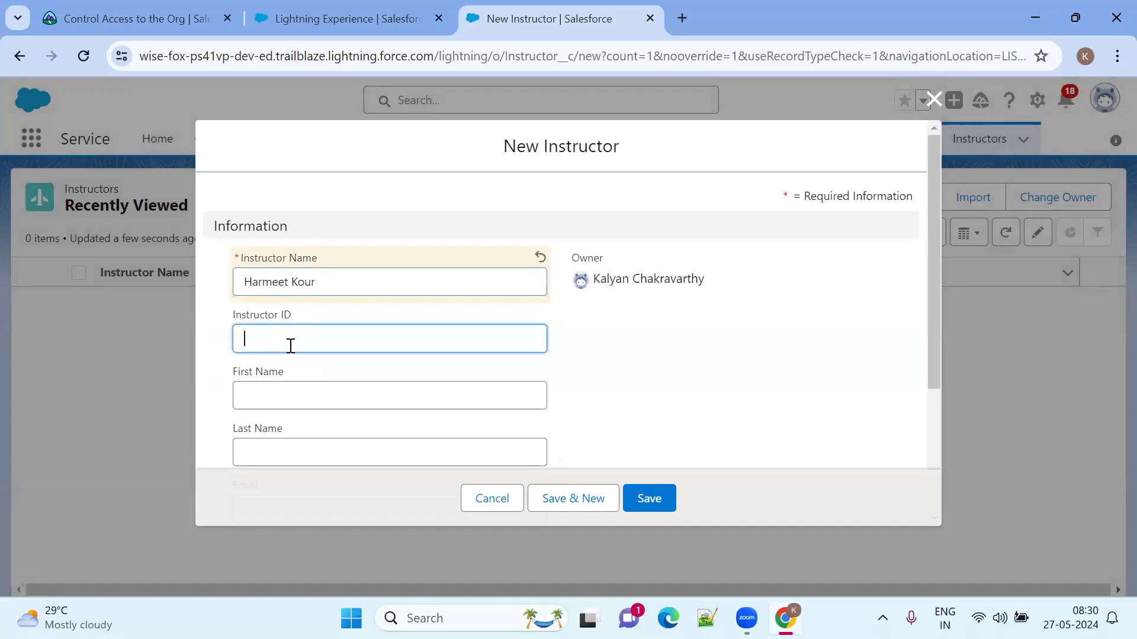
{"action": "type", "text": "001"}
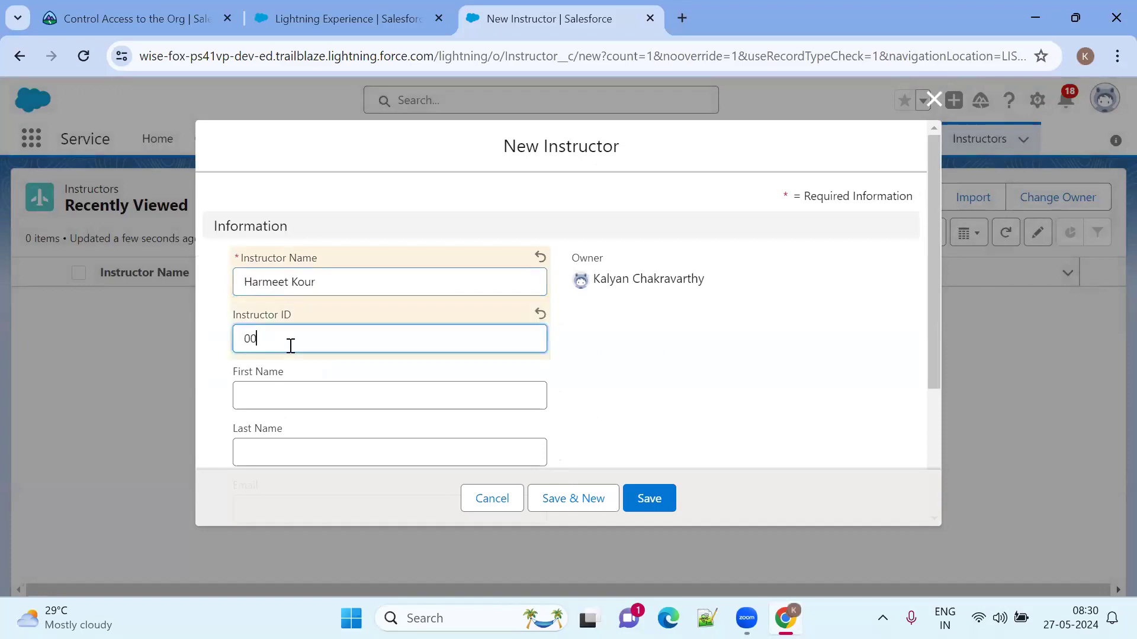
{"action": "left_click", "coordinate": [279, 386]}
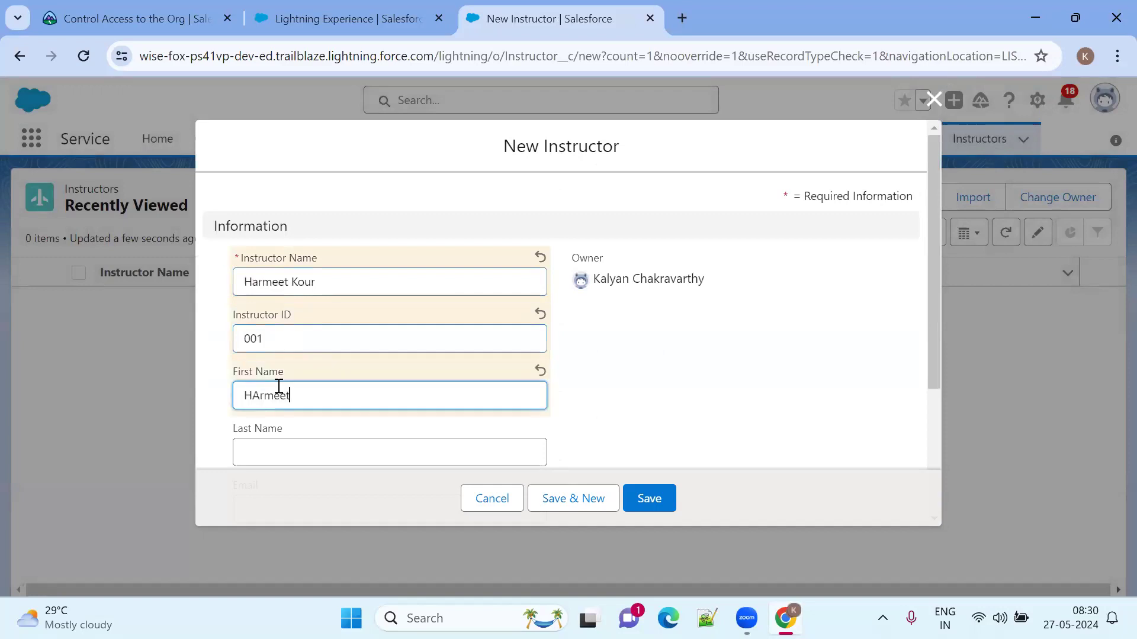
{"action": "left_click", "coordinate": [257, 395]}
{"action": "key", "text": "BackSpace"}
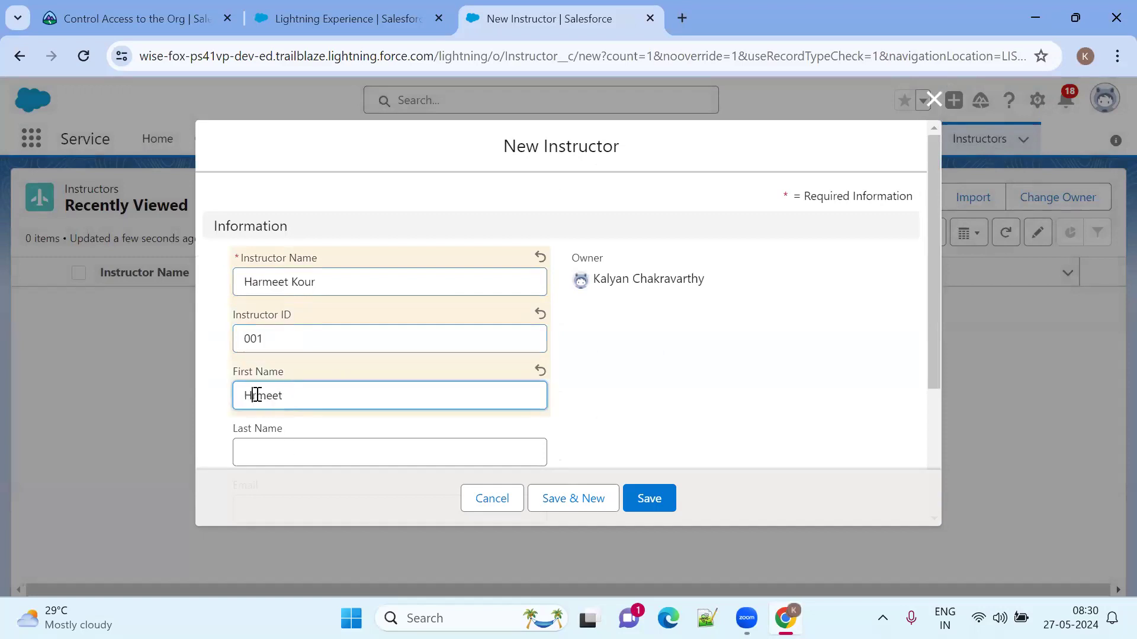
{"action": "type", "text": "a"}
{"action": "left_click", "coordinate": [274, 440]}
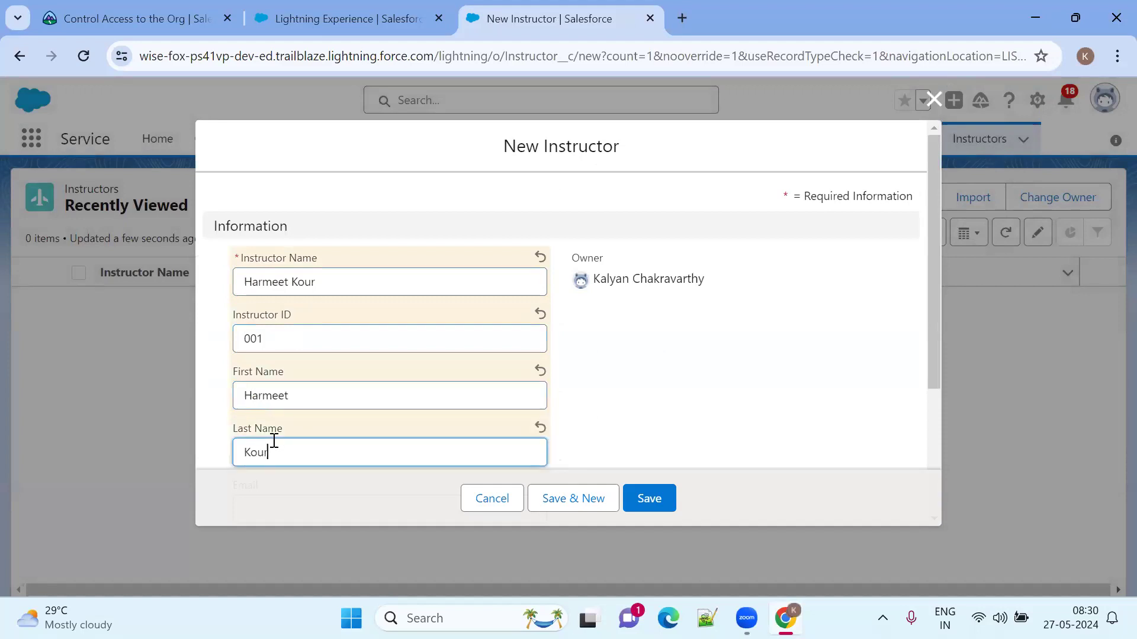
Step: Save the new Instructor record, leaving Email empty
{"action": "scroll", "coordinate": [271, 446], "scroll_direction": "down", "scroll_amount": 3}
{"action": "left_click", "coordinate": [267, 322]}
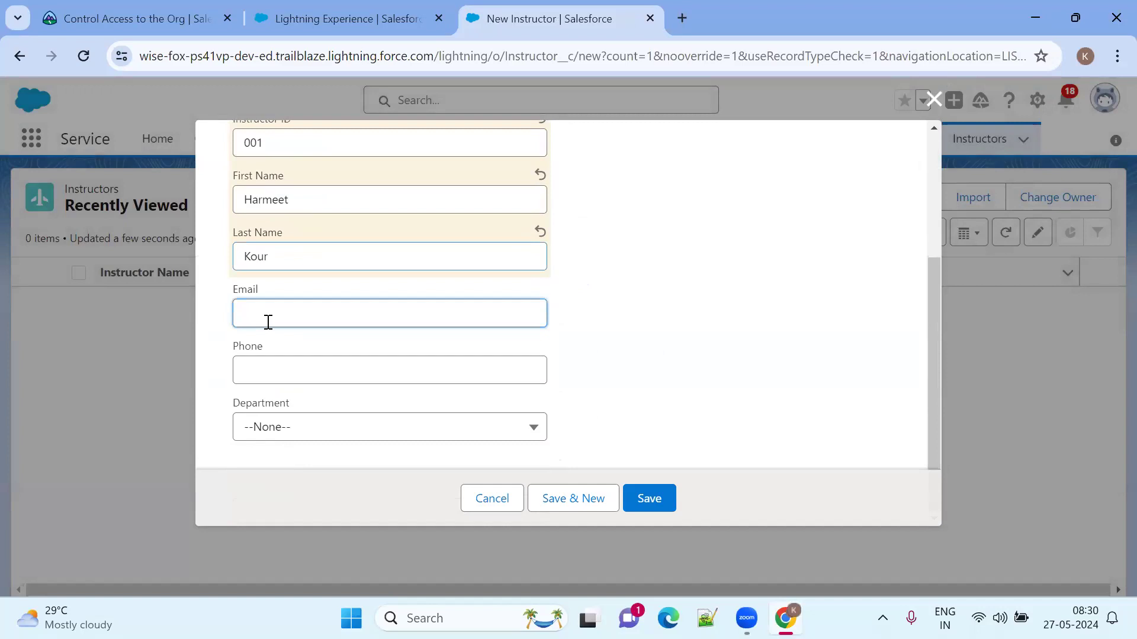
{"action": "scroll", "coordinate": [457, 336], "scroll_direction": "up", "scroll_amount": 3}
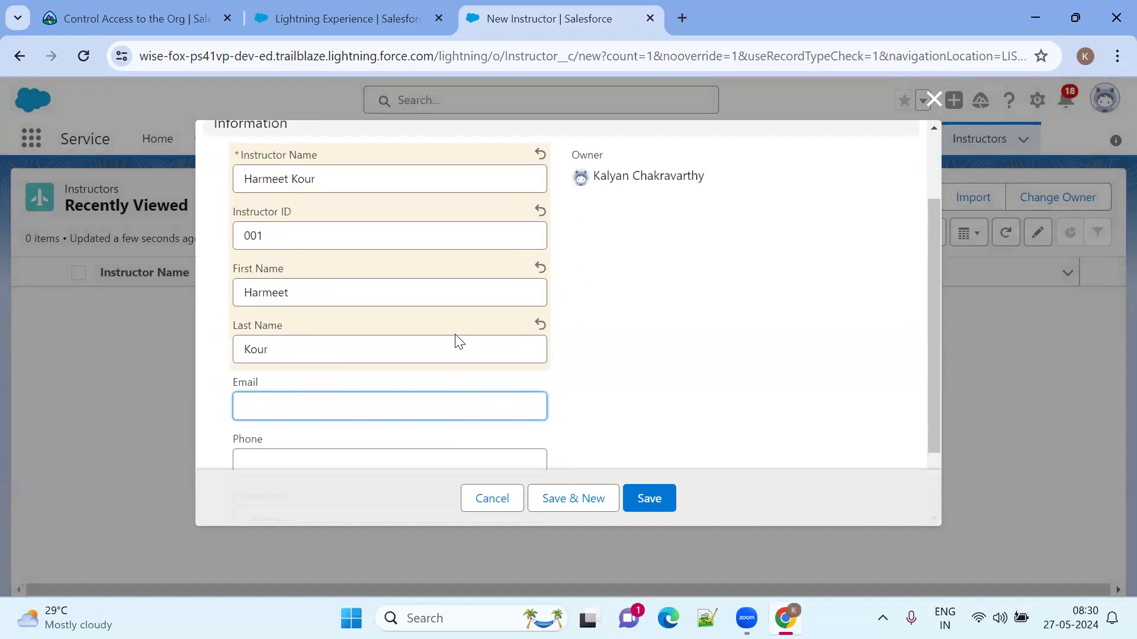
{"action": "scroll", "coordinate": [456, 335], "scroll_direction": "down", "scroll_amount": 3}
{"action": "left_click", "coordinate": [644, 505]}
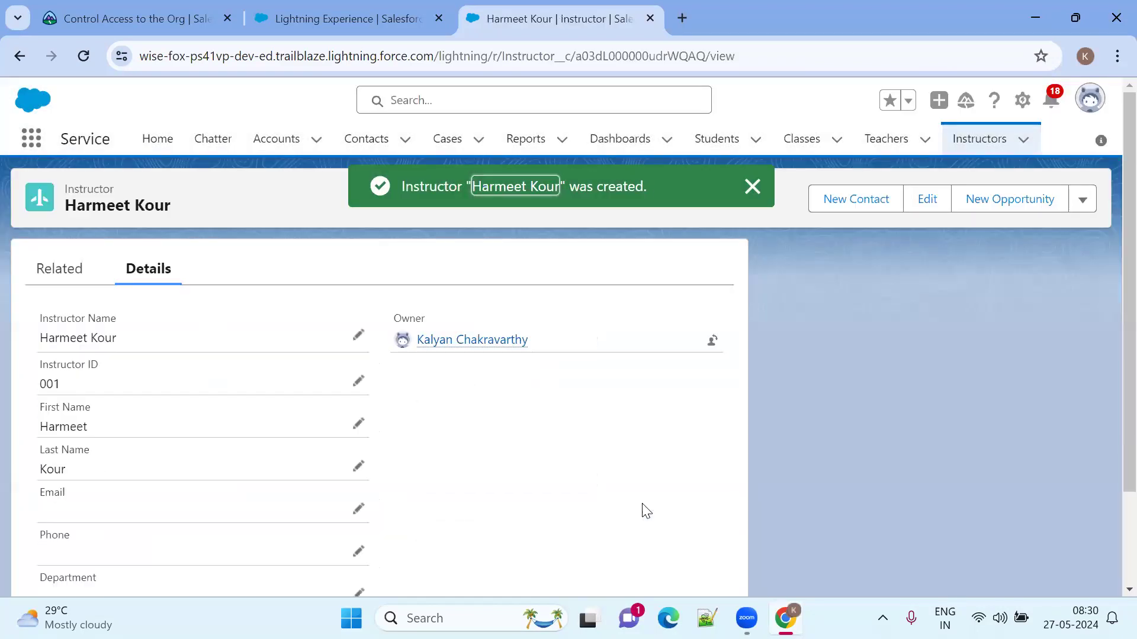
{"action": "key", "text": "alt+Tab"}
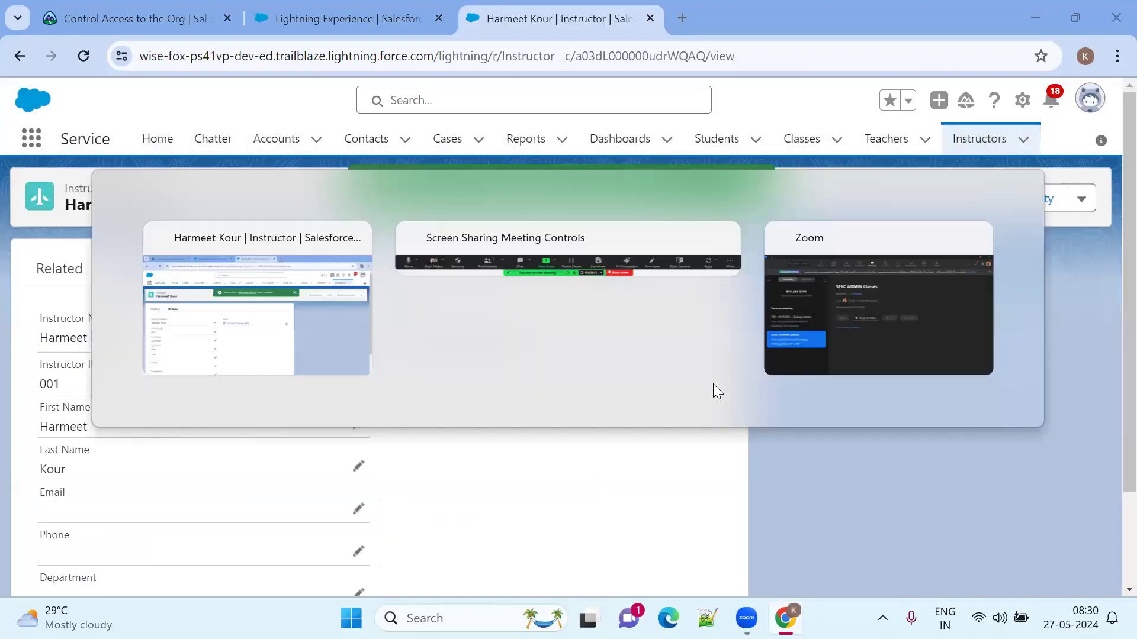
Step: In the second user's window, reload the Instructors list and switch it to the All view
{"action": "key", "text": "alt+Tab"}
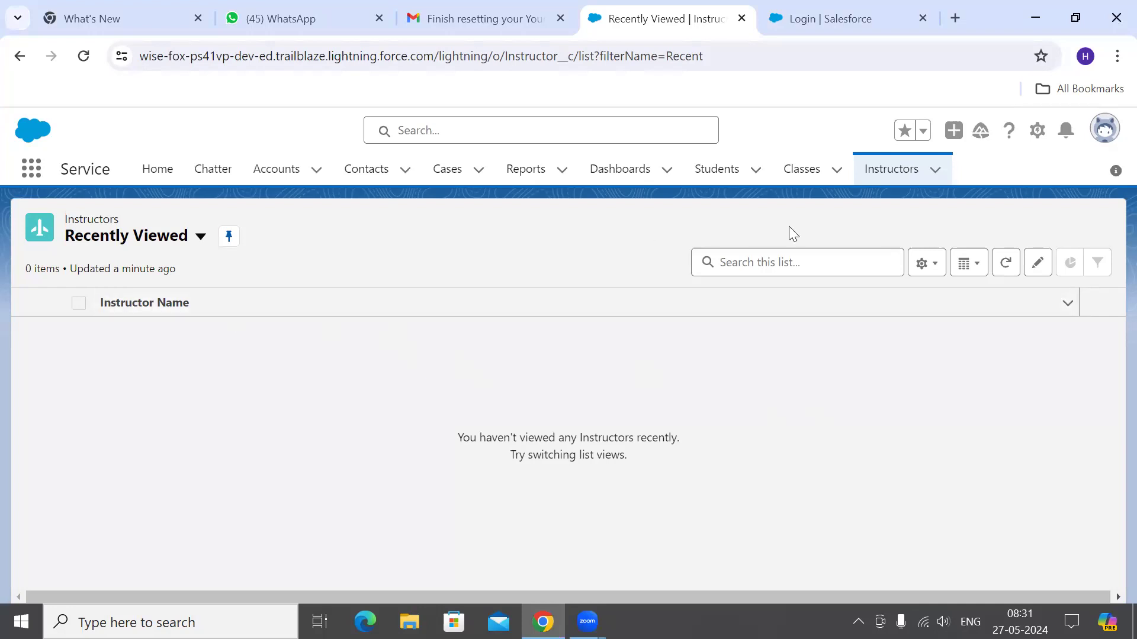
{"action": "left_click", "coordinate": [883, 170]}
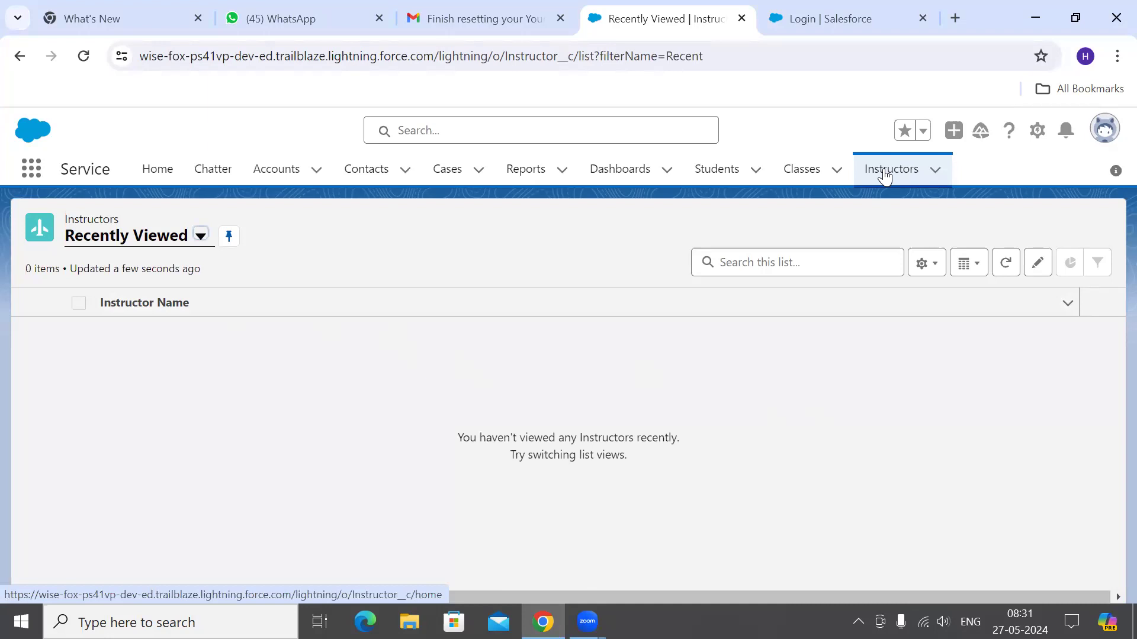
{"action": "left_click", "coordinate": [883, 168]}
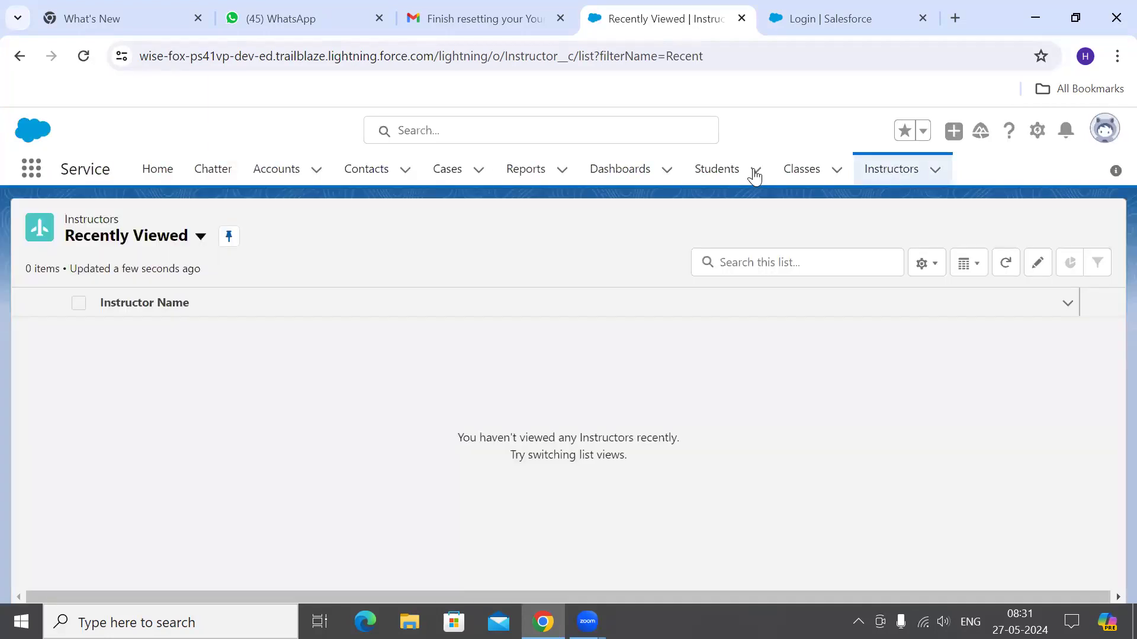
{"action": "left_click", "coordinate": [200, 236]}
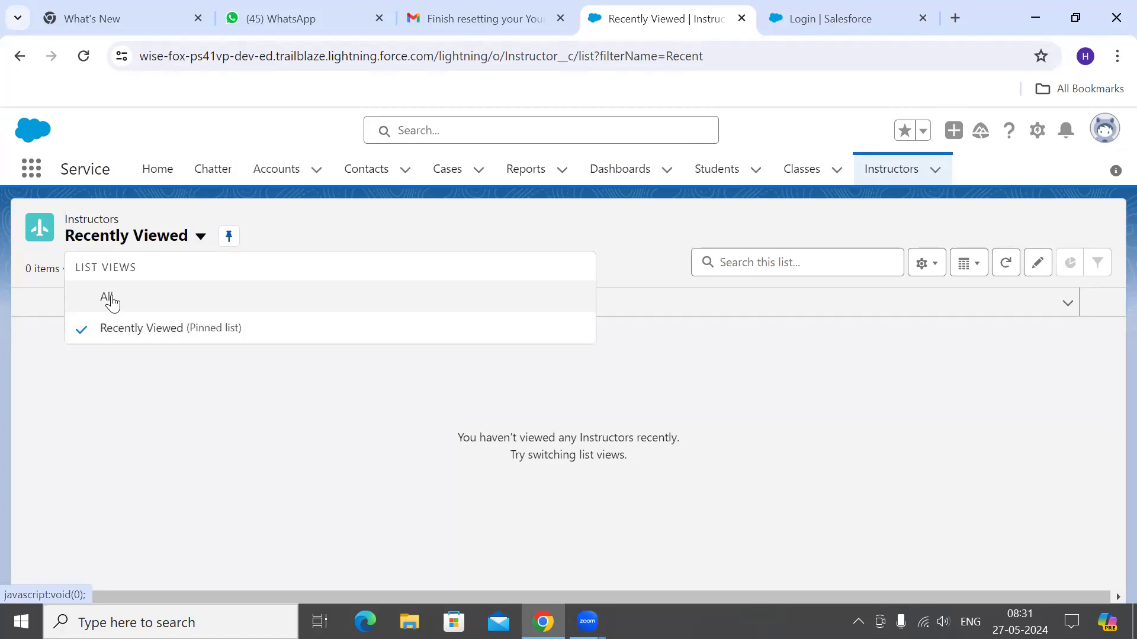
{"action": "left_click", "coordinate": [110, 299]}
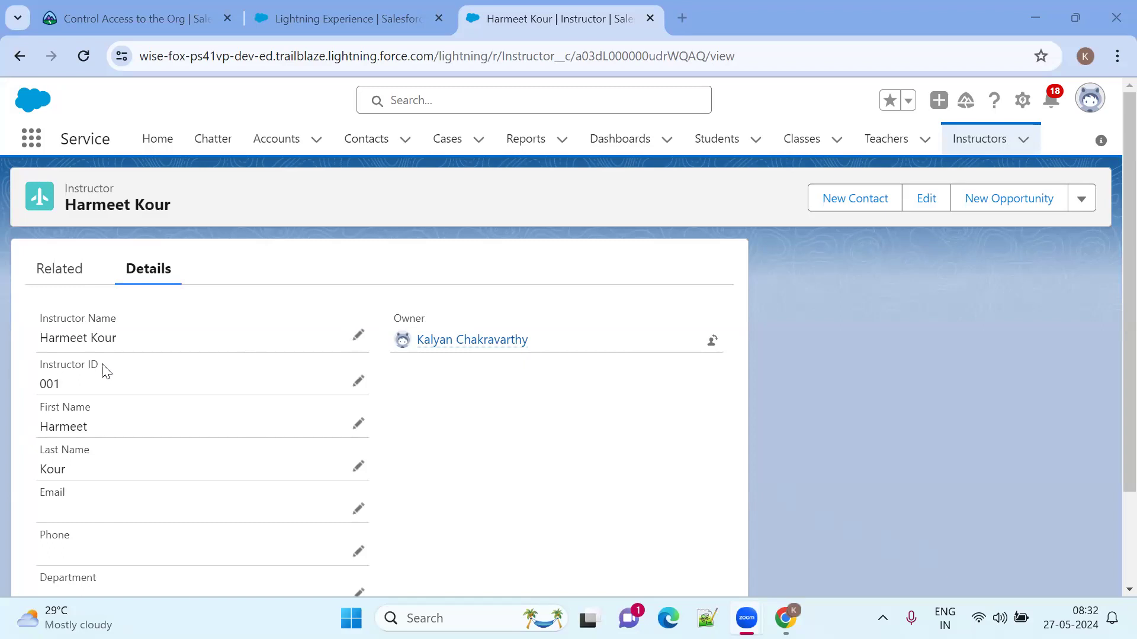
Step: Transfer ownership of the instructor record to the new instructor user
{"action": "left_click", "coordinate": [711, 341]}
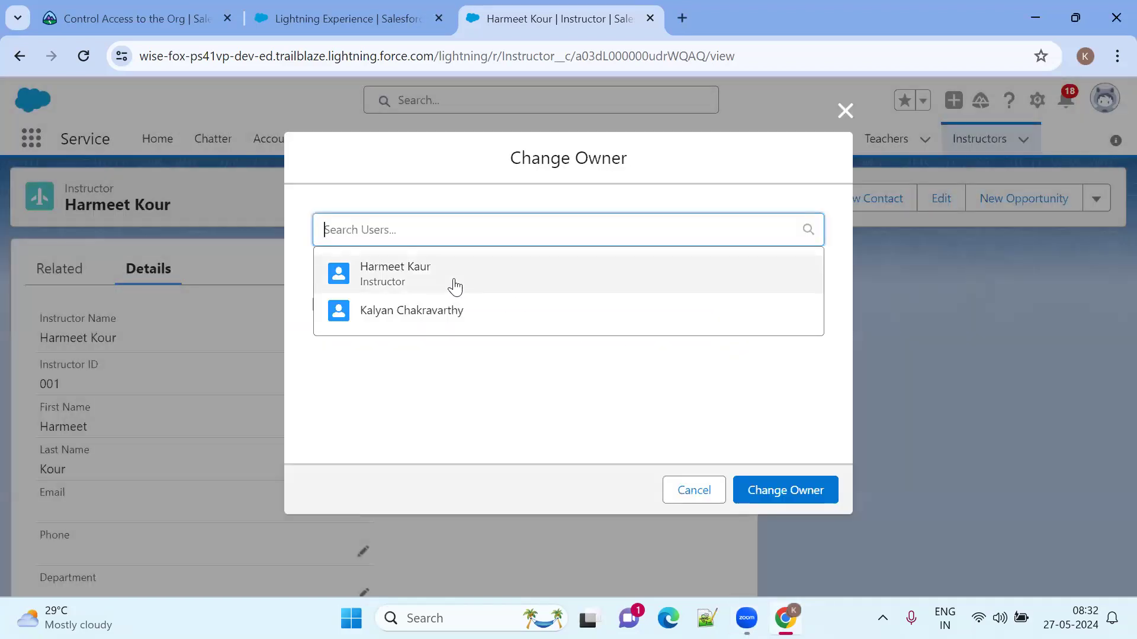
{"action": "left_click", "coordinate": [455, 287]}
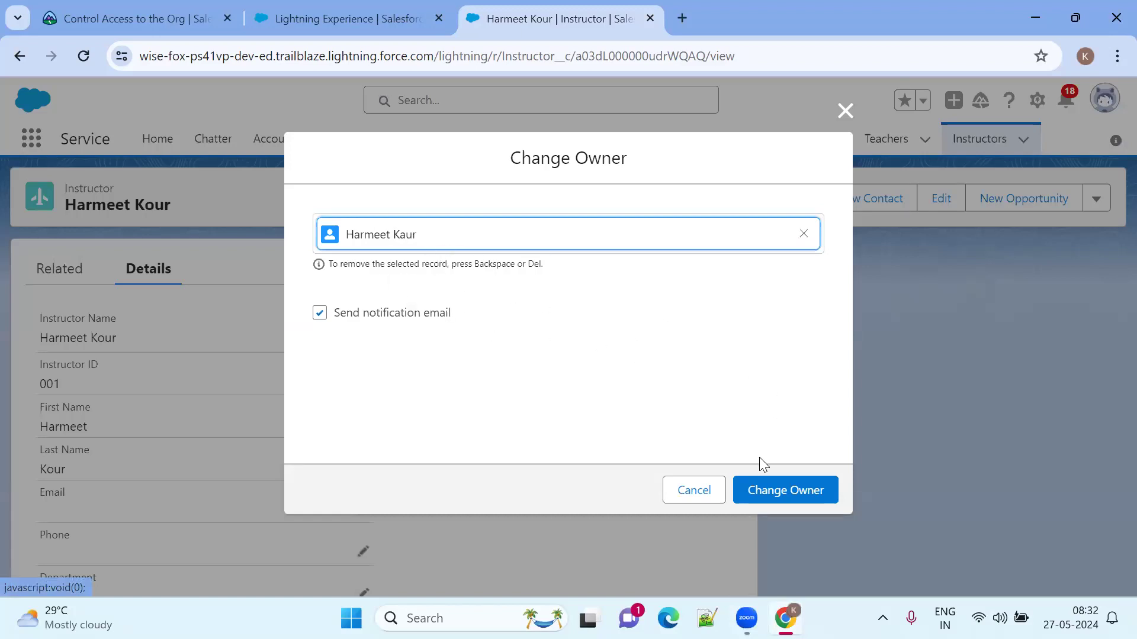
{"action": "left_click", "coordinate": [774, 491]}
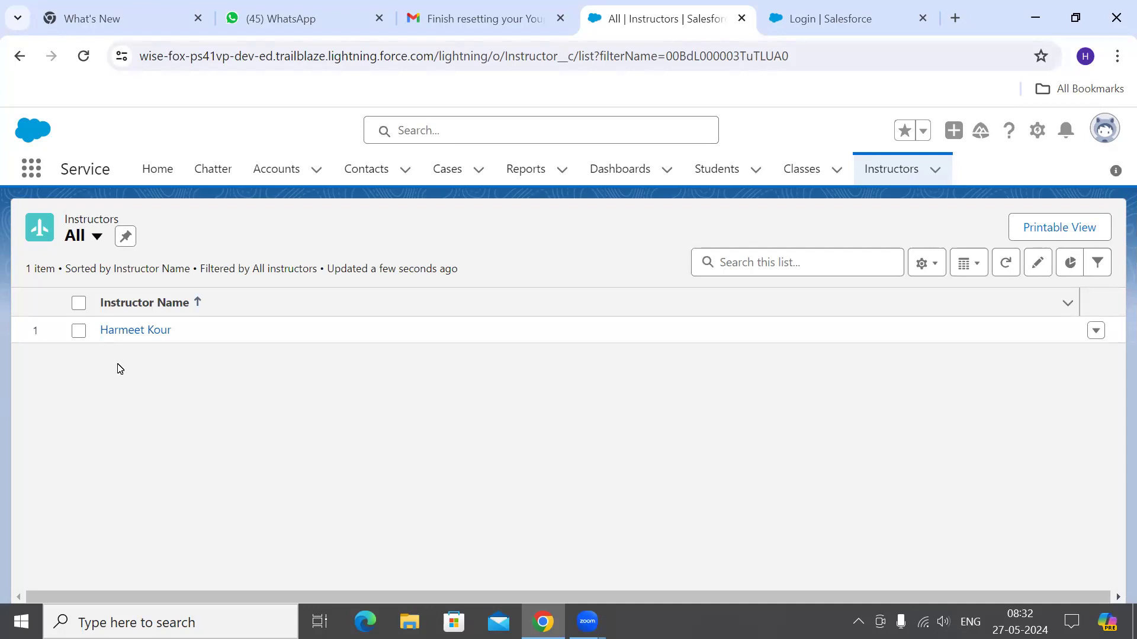
Step: Open the instructor record from the All list and scroll through its details
{"action": "left_click", "coordinate": [145, 335]}
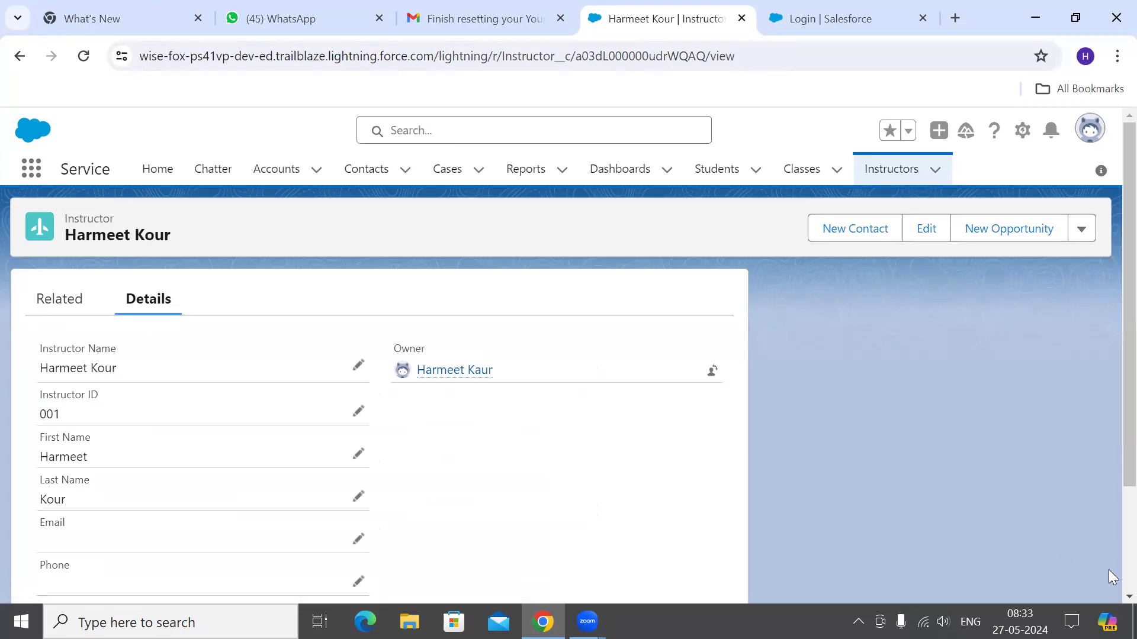
{"action": "scroll", "coordinate": [1111, 595], "scroll_direction": "down", "scroll_amount": 2}
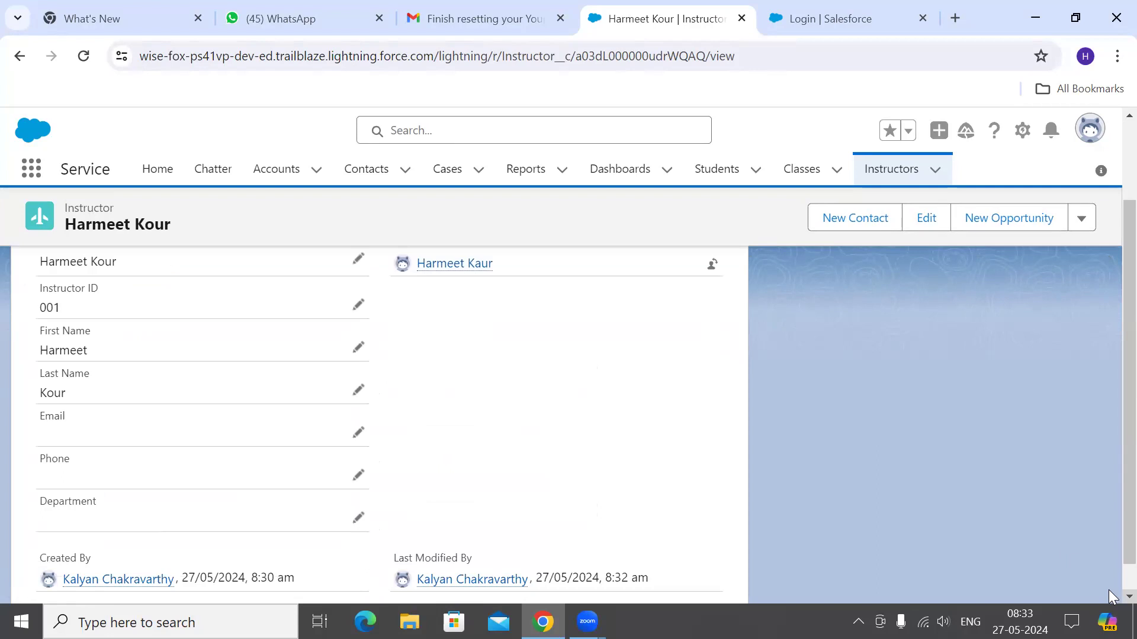
{"action": "scroll", "coordinate": [1111, 596], "scroll_direction": "down", "scroll_amount": 1}
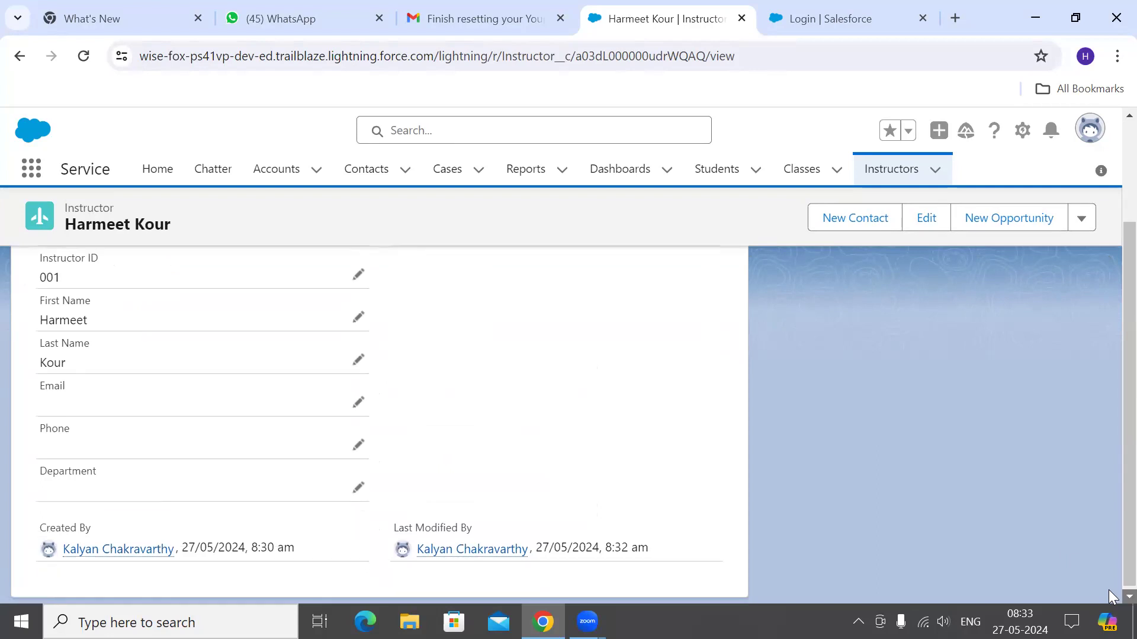
Step: Return to the All Instructors list and check its list views and row actions
{"action": "left_click", "coordinate": [19, 57]}
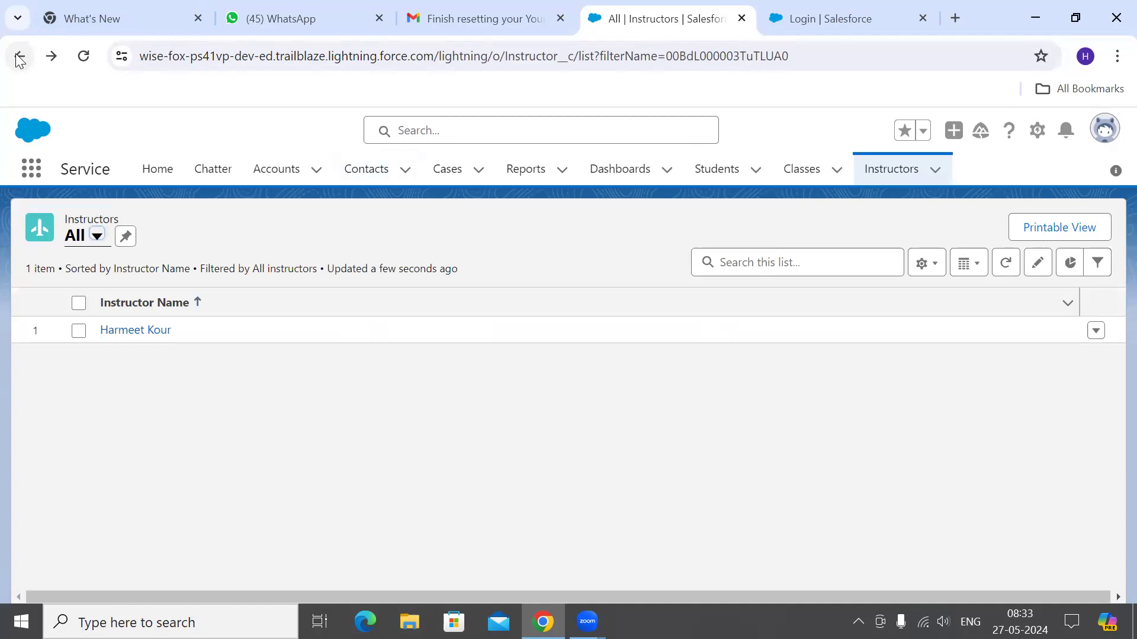
{"action": "left_click", "coordinate": [97, 237]}
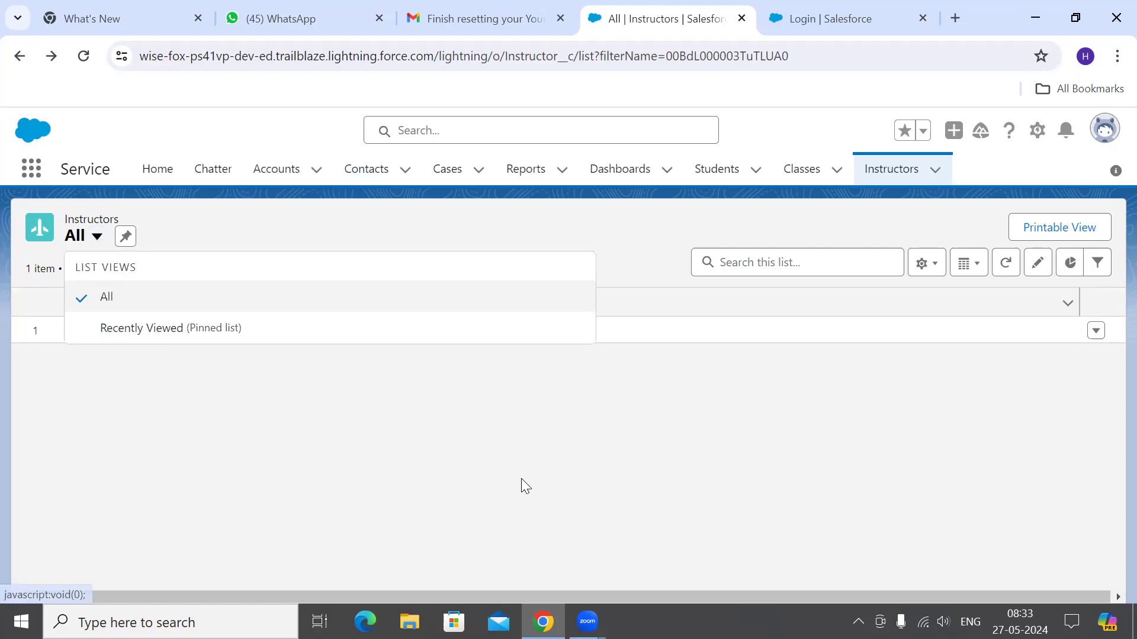
{"action": "left_click", "coordinate": [570, 468]}
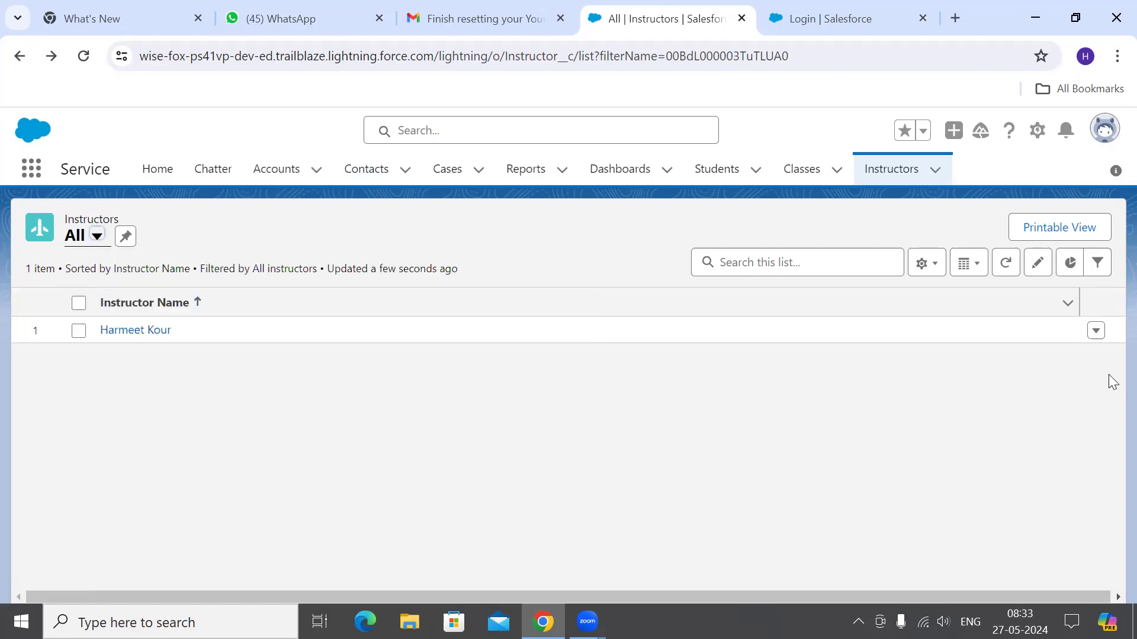
{"action": "left_click", "coordinate": [1094, 332]}
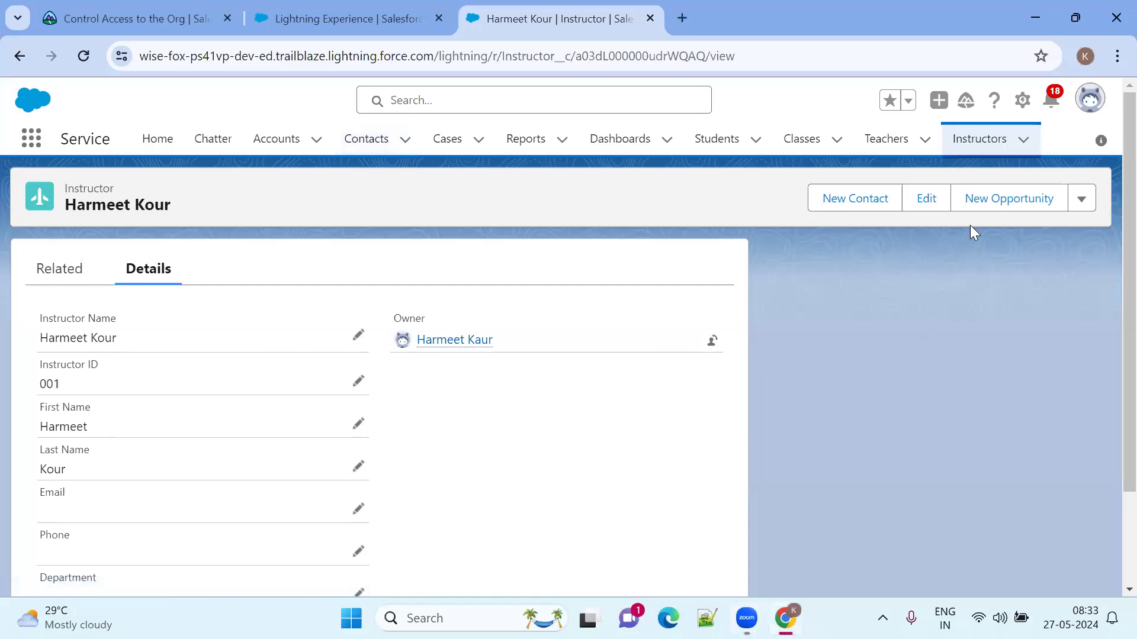
Step: Review the instructor row's actions without choosing one, then start a new Student from the Students list
{"action": "left_click", "coordinate": [979, 140]}
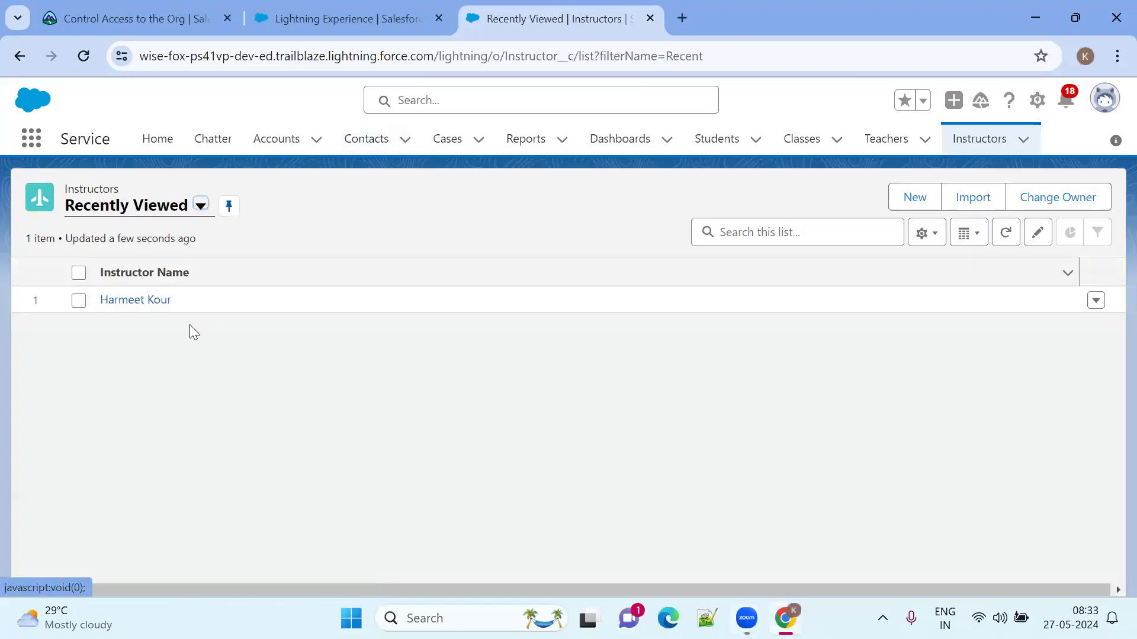
{"action": "left_click", "coordinate": [1101, 302]}
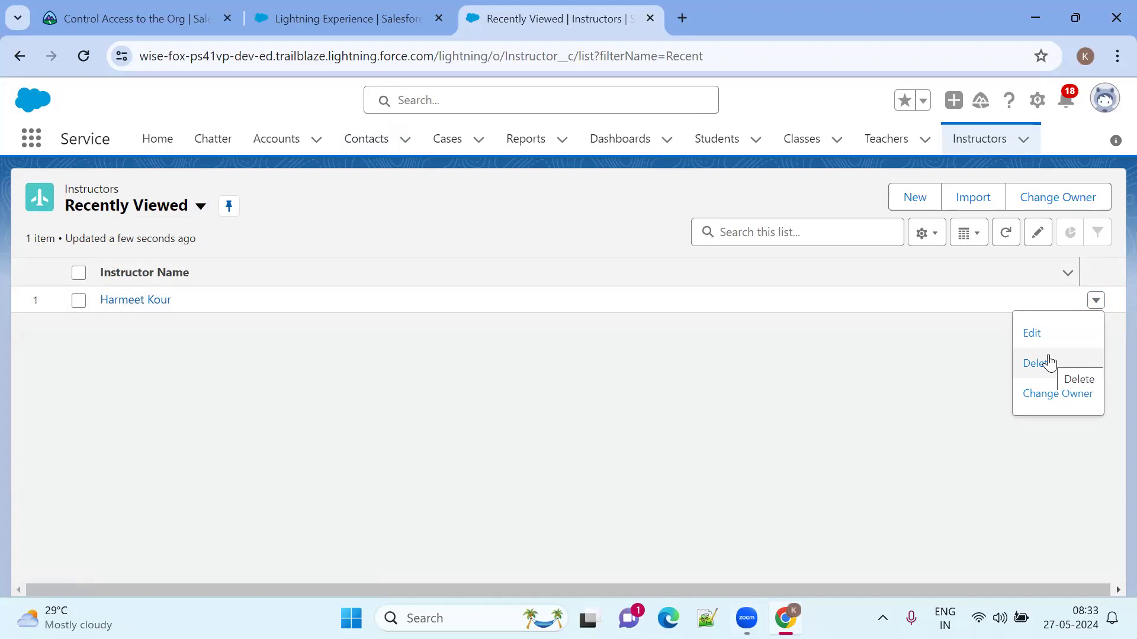
{"action": "left_click", "coordinate": [365, 408]}
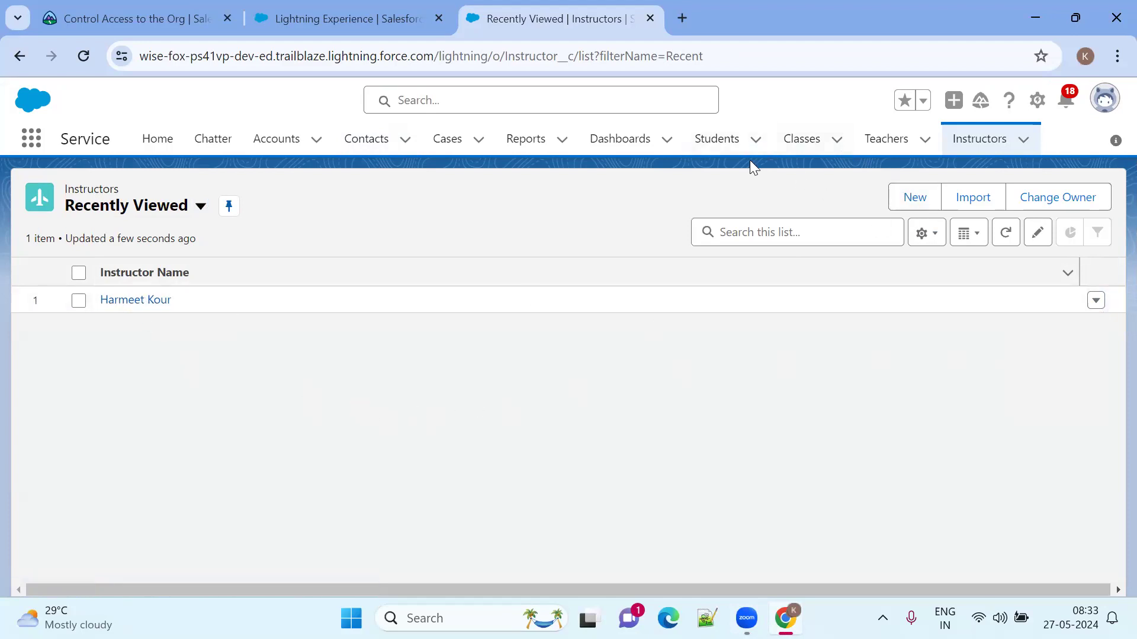
{"action": "left_click", "coordinate": [705, 149]}
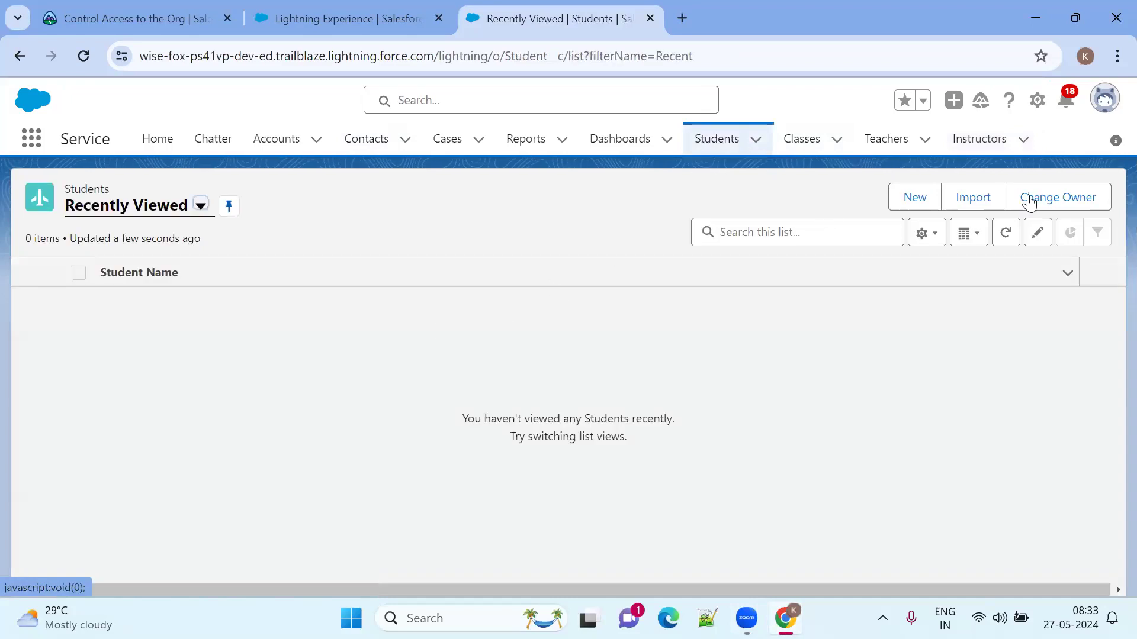
{"action": "left_click", "coordinate": [919, 198]}
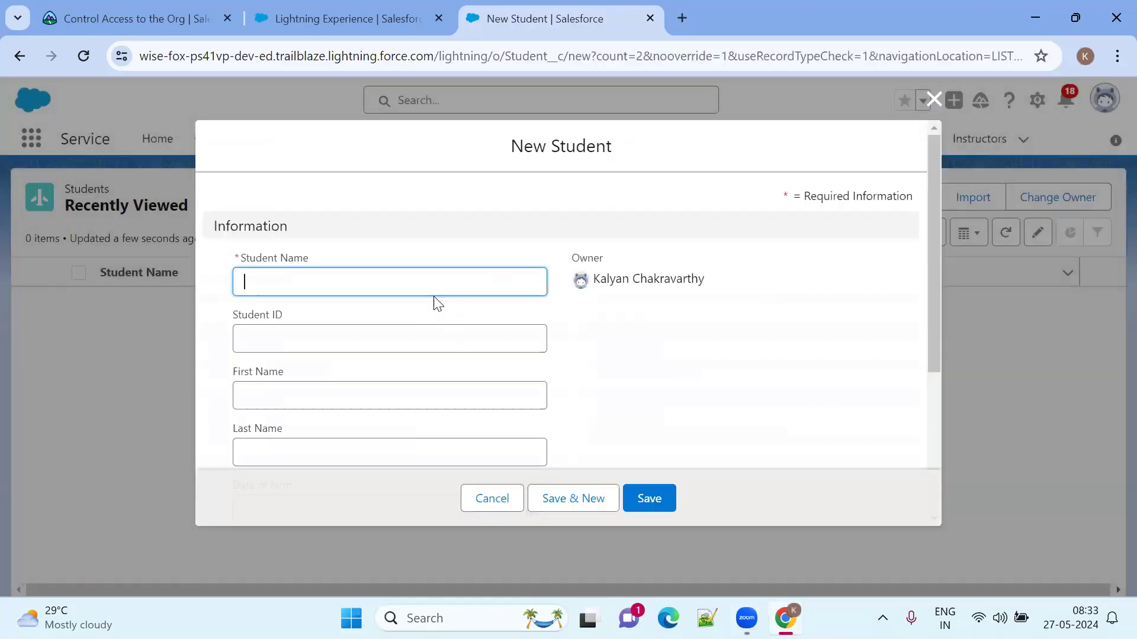
Step: Save a new Student with Student ID 001 plus the student's name, first name and last name
{"action": "left_click", "coordinate": [391, 284]}
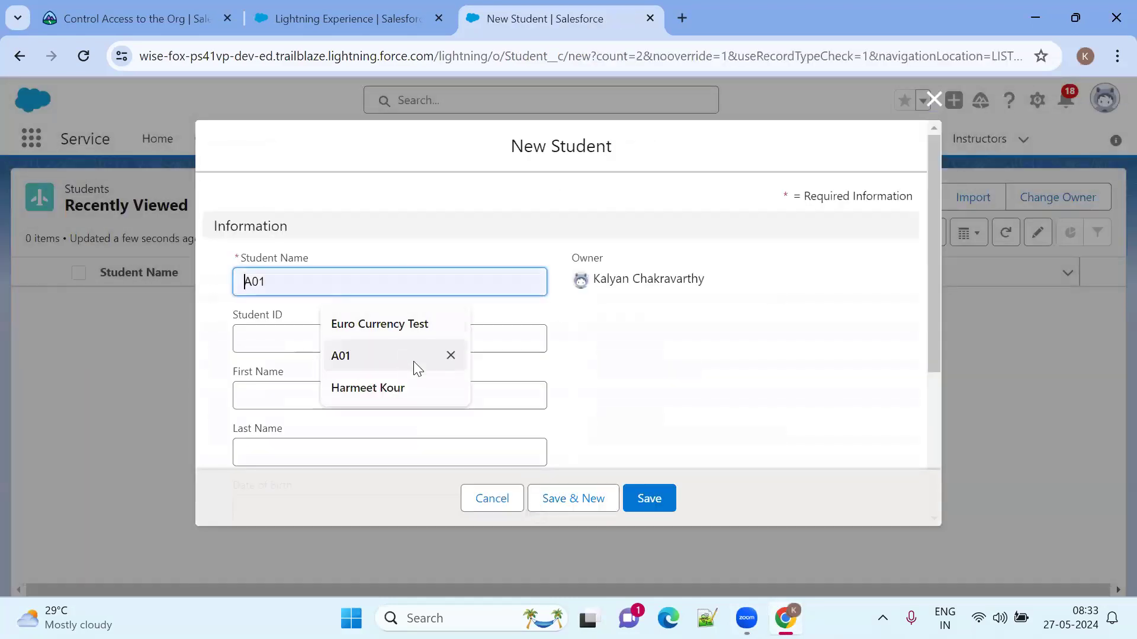
{"action": "type", "text": "Harini"}
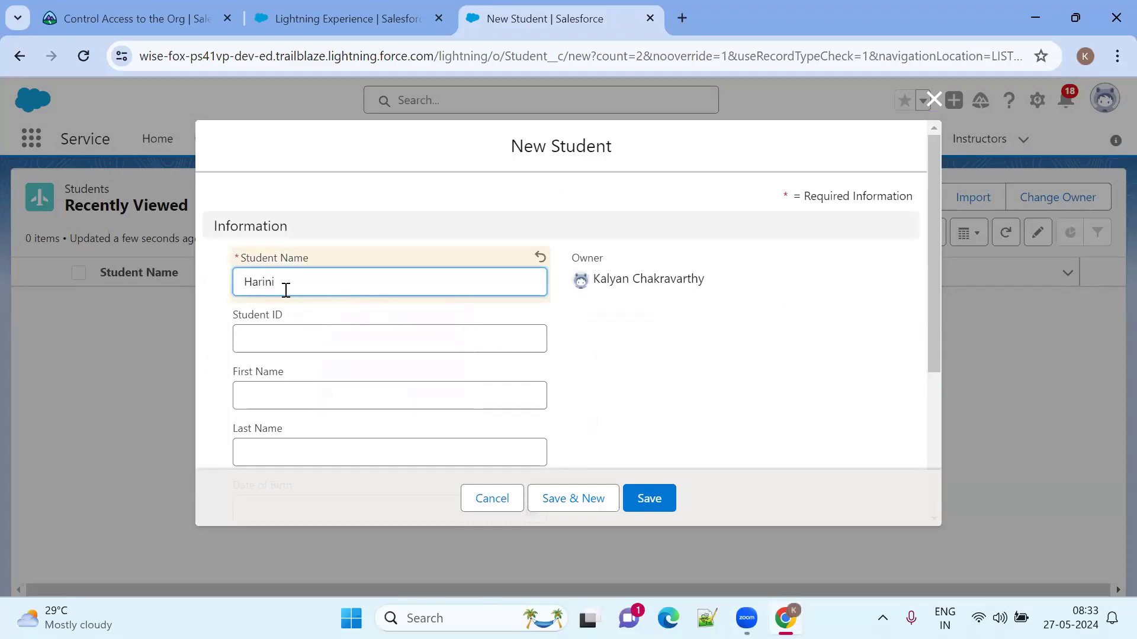
{"action": "left_click", "coordinate": [276, 341]}
{"action": "type", "text": "001"}
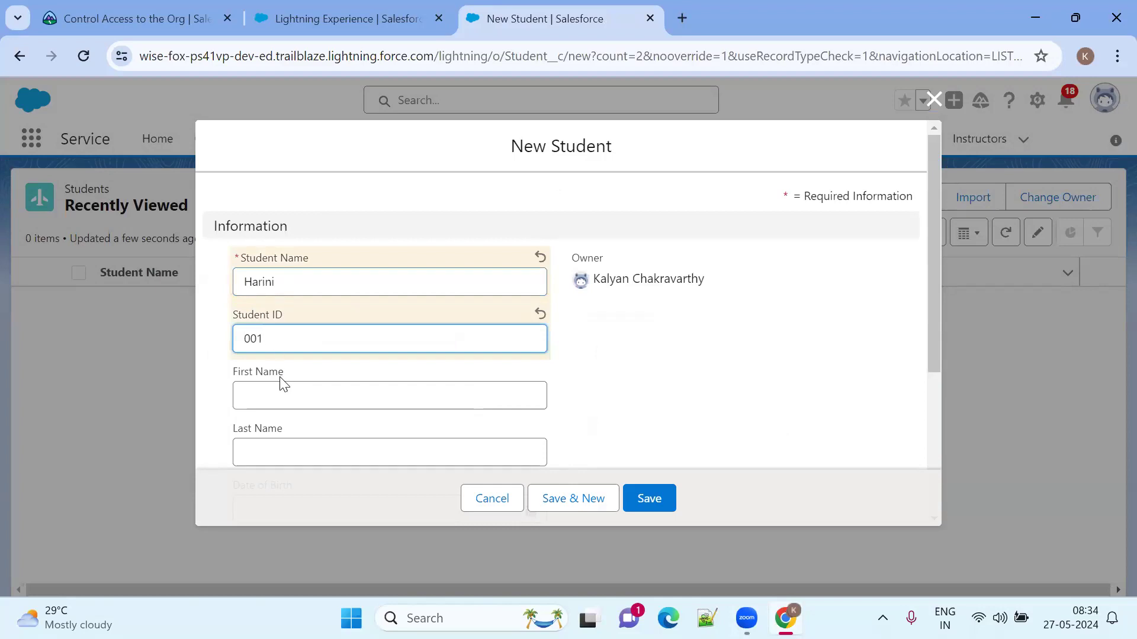
{"action": "left_click", "coordinate": [276, 396]}
{"action": "type", "text": "Harini"}
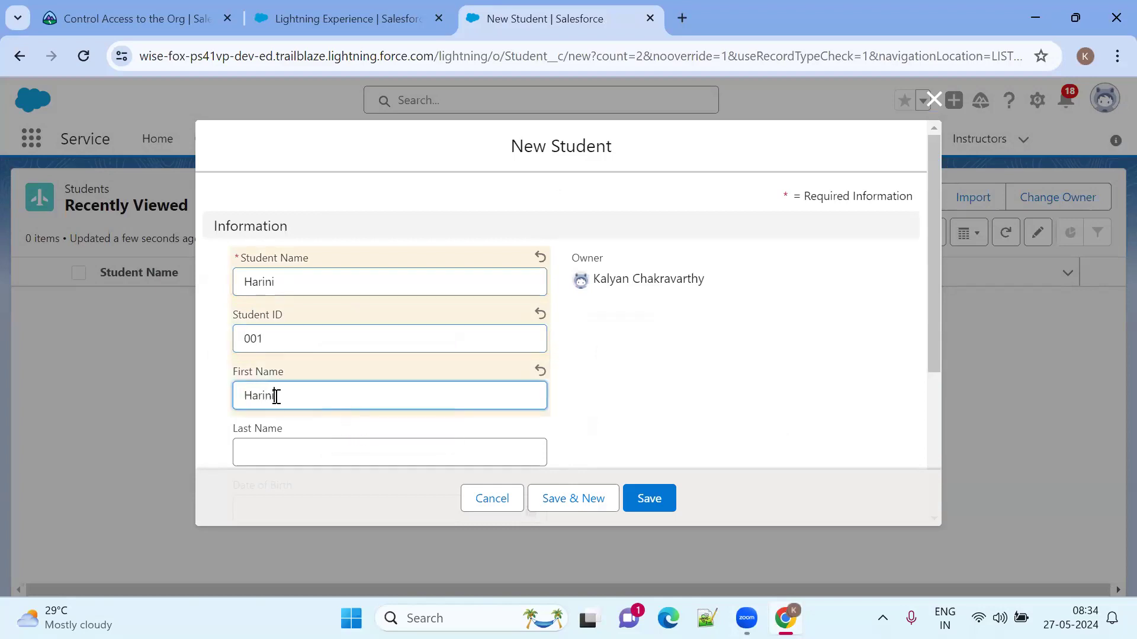
{"action": "left_click", "coordinate": [271, 460]}
{"action": "type", "text": "M"}
{"action": "scroll", "coordinate": [275, 424], "scroll_direction": "down", "scroll_amount": 3}
{"action": "left_click", "coordinate": [647, 497]}
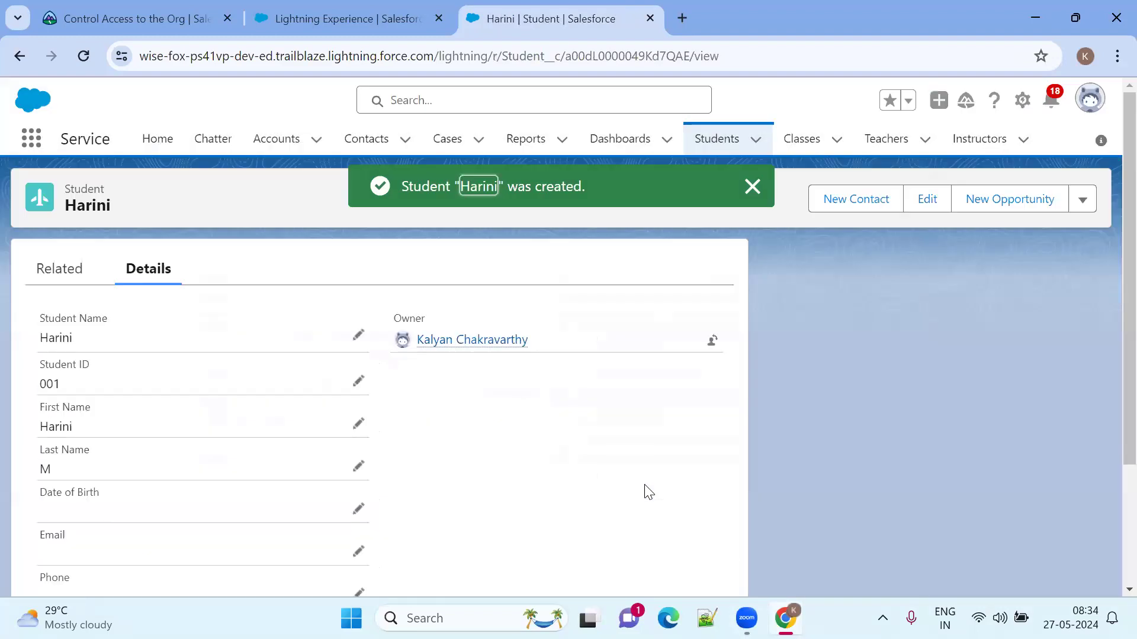
Step: Dismiss the confirmation, cancel Change Owner leaving the owner unchanged, and open the Setup menu
{"action": "left_click", "coordinate": [753, 187]}
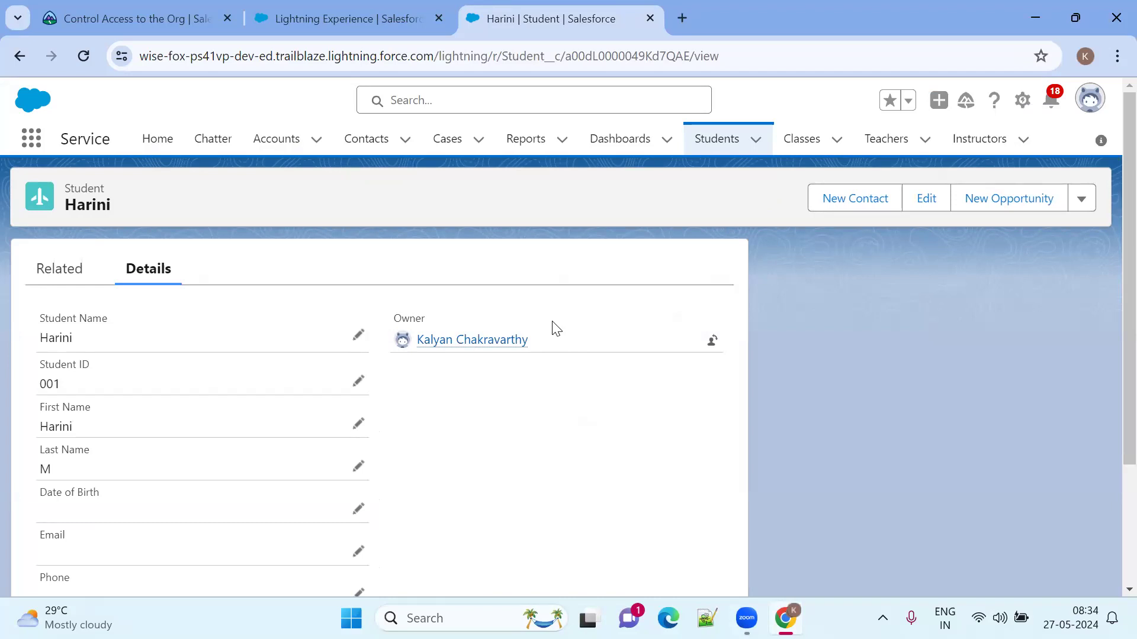
{"action": "left_click", "coordinate": [712, 340]}
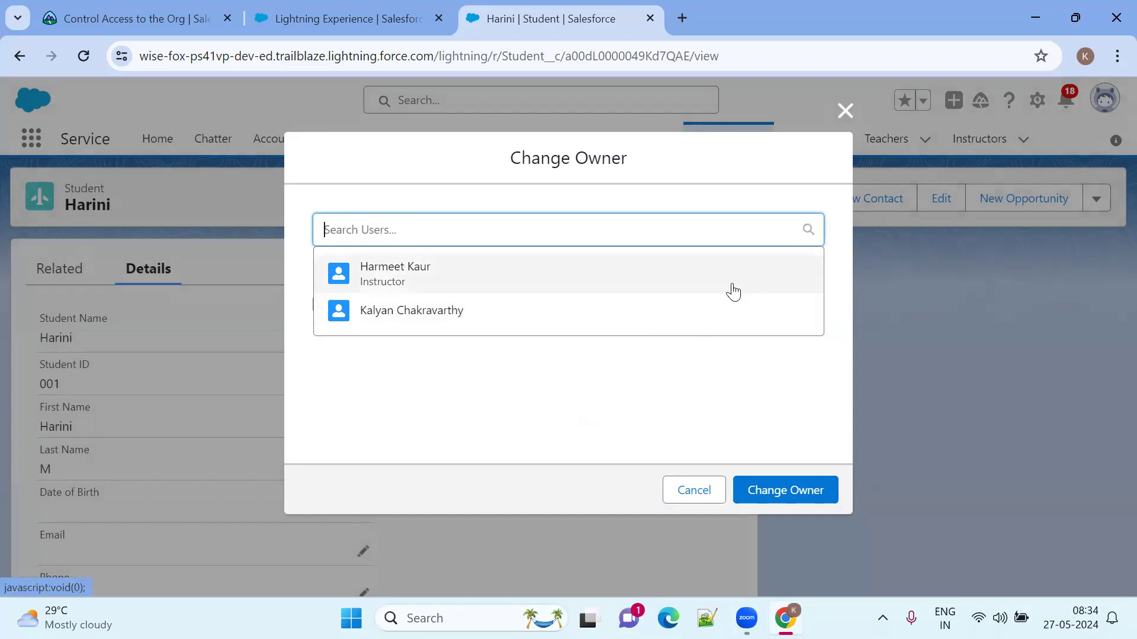
{"action": "left_click", "coordinate": [844, 112]}
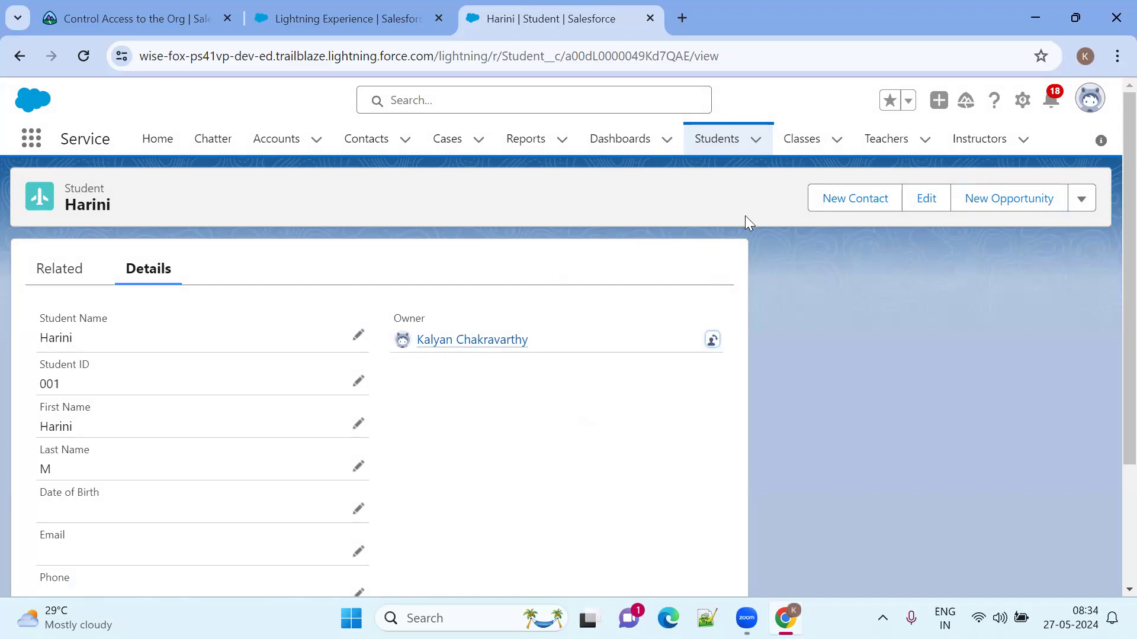
{"action": "left_click", "coordinate": [1021, 102]}
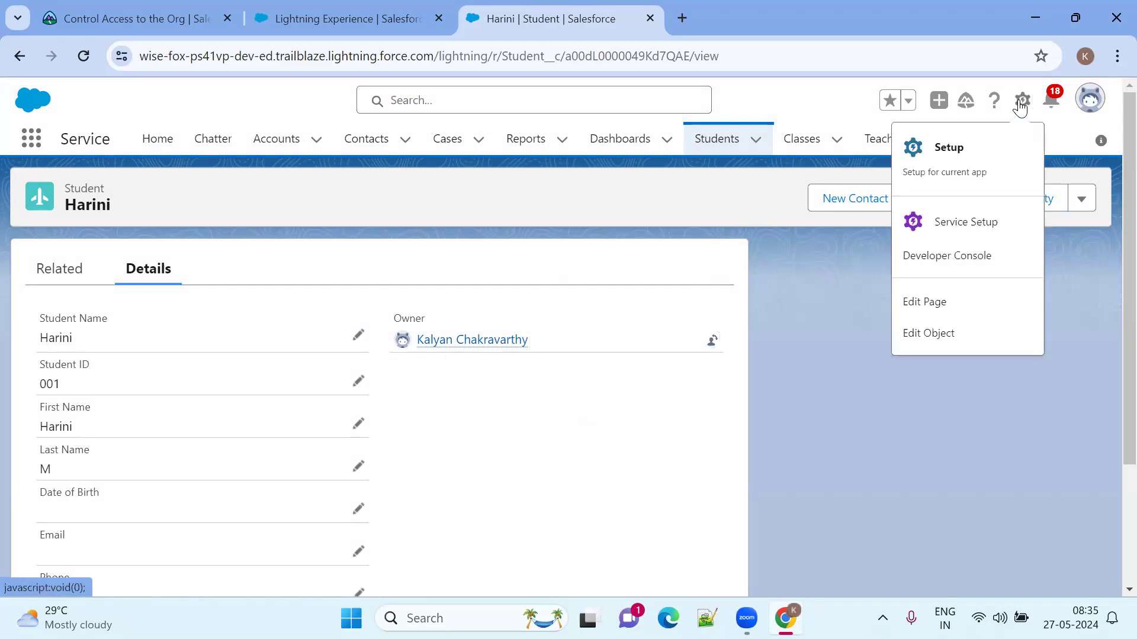
Step: Open Setup in a new tab and go to the Roles page via a Quick Find search for 'rol'
{"action": "left_click", "coordinate": [937, 183]}
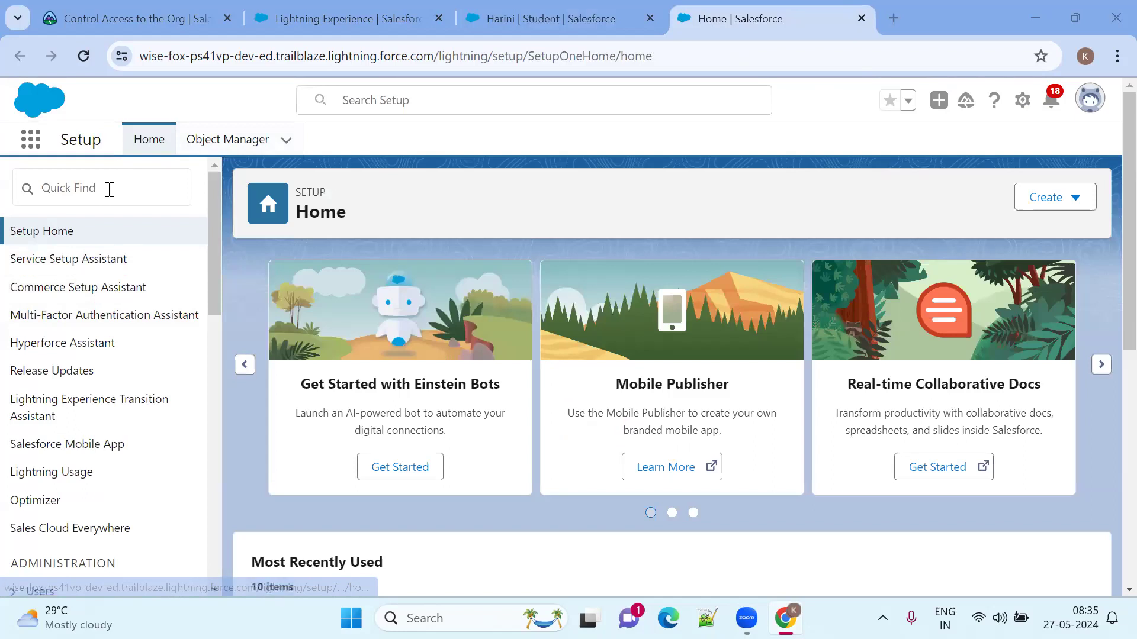
{"action": "left_click", "coordinate": [109, 190]}
{"action": "type", "text": "ro"}
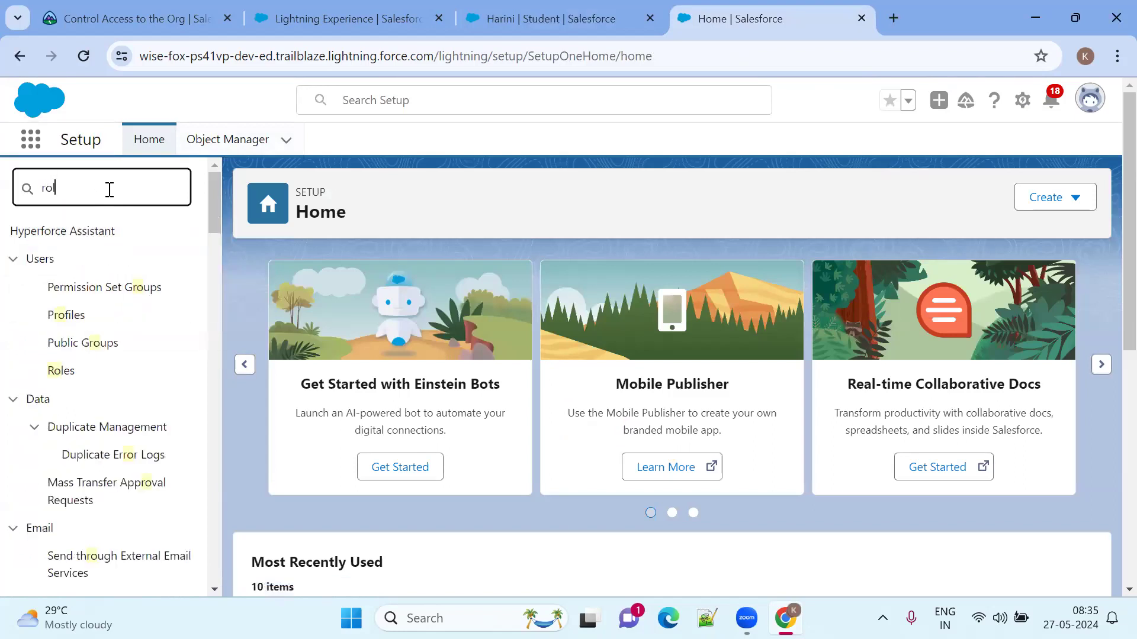
{"action": "type", "text": "l"}
{"action": "left_click", "coordinate": [61, 259]}
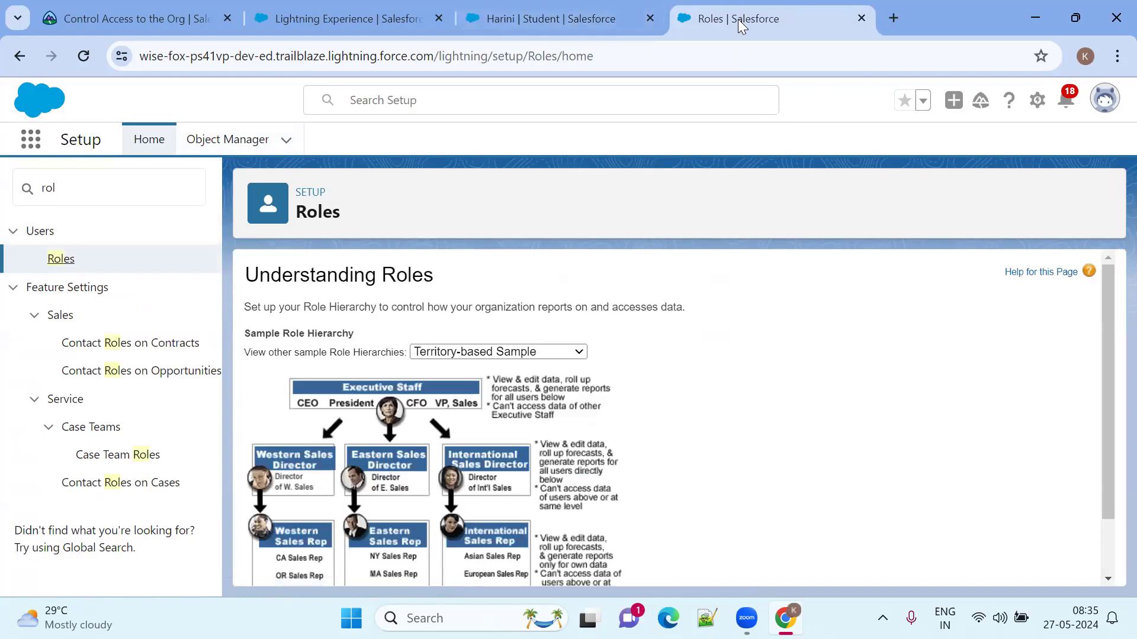
Step: Duplicate the Roles tab, then filter Quick Find in the original tab to 'sharing'
{"action": "right_click", "coordinate": [737, 19]}
{"action": "left_click", "coordinate": [821, 187]}
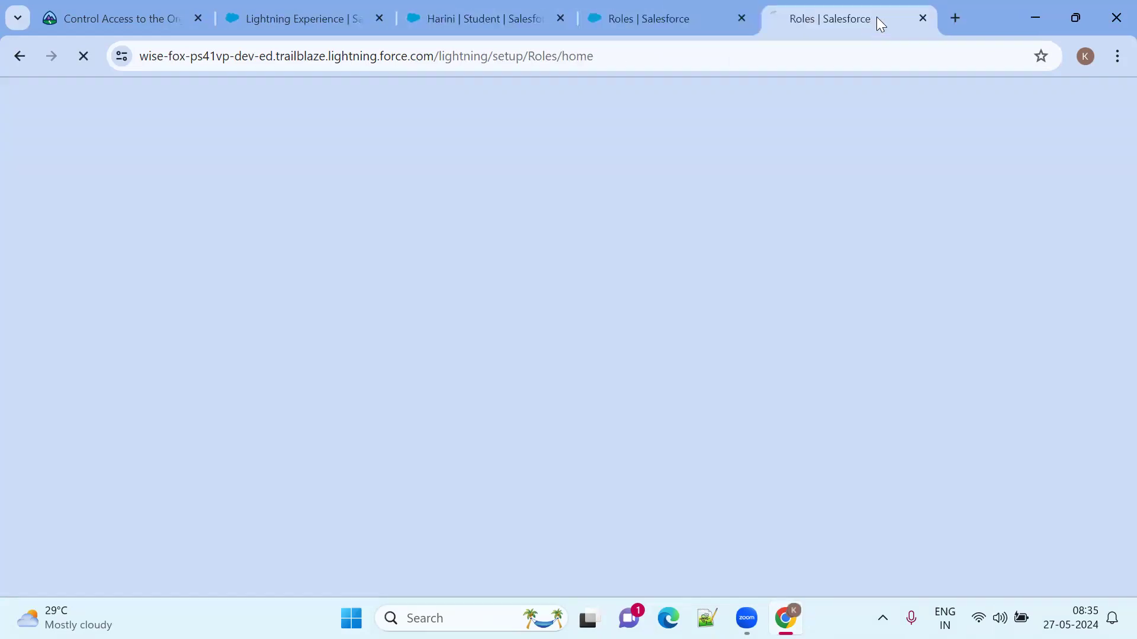
{"action": "left_click", "coordinate": [675, 16]}
{"action": "double_click", "coordinate": [76, 196]}
{"action": "type", "text": "sharing"}
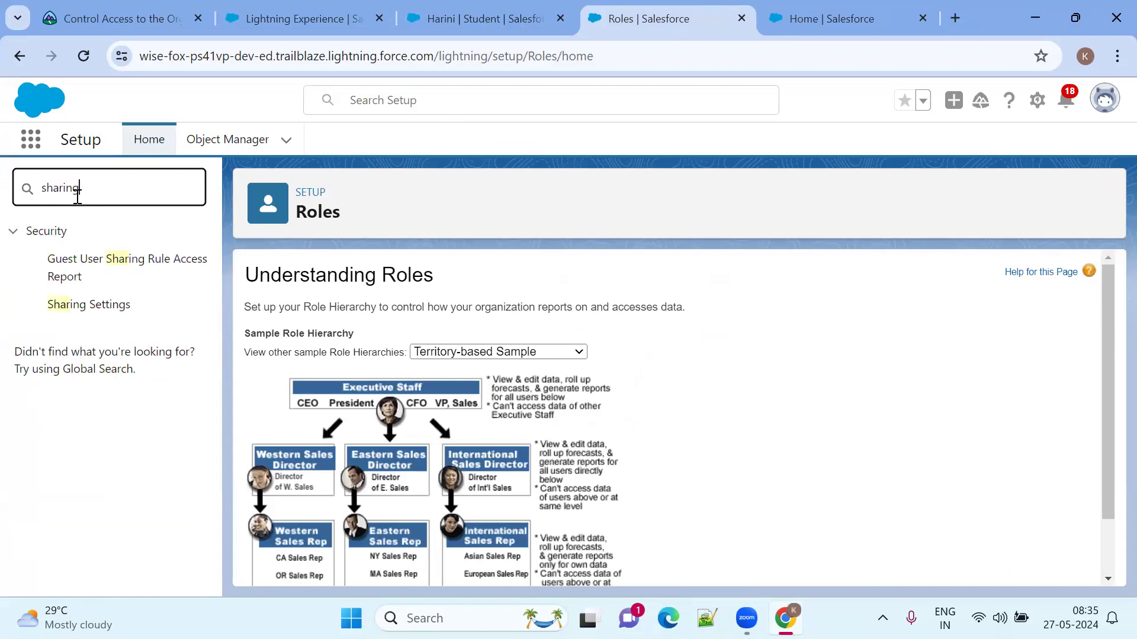
Step: Open Sharing Settings and find Student's Private organization-wide default
{"action": "left_click", "coordinate": [83, 305]}
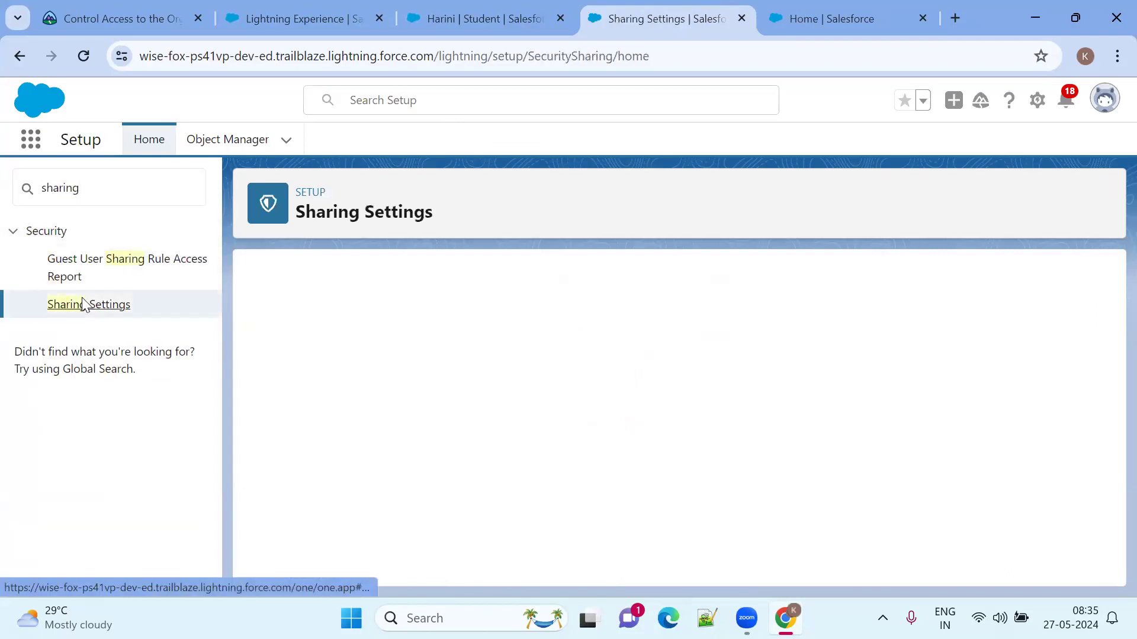
{"action": "scroll", "coordinate": [472, 336], "scroll_direction": "down", "scroll_amount": 20}
{"action": "scroll", "coordinate": [476, 337], "scroll_direction": "down", "scroll_amount": 15}
{"action": "scroll", "coordinate": [475, 336], "scroll_direction": "up", "scroll_amount": 10}
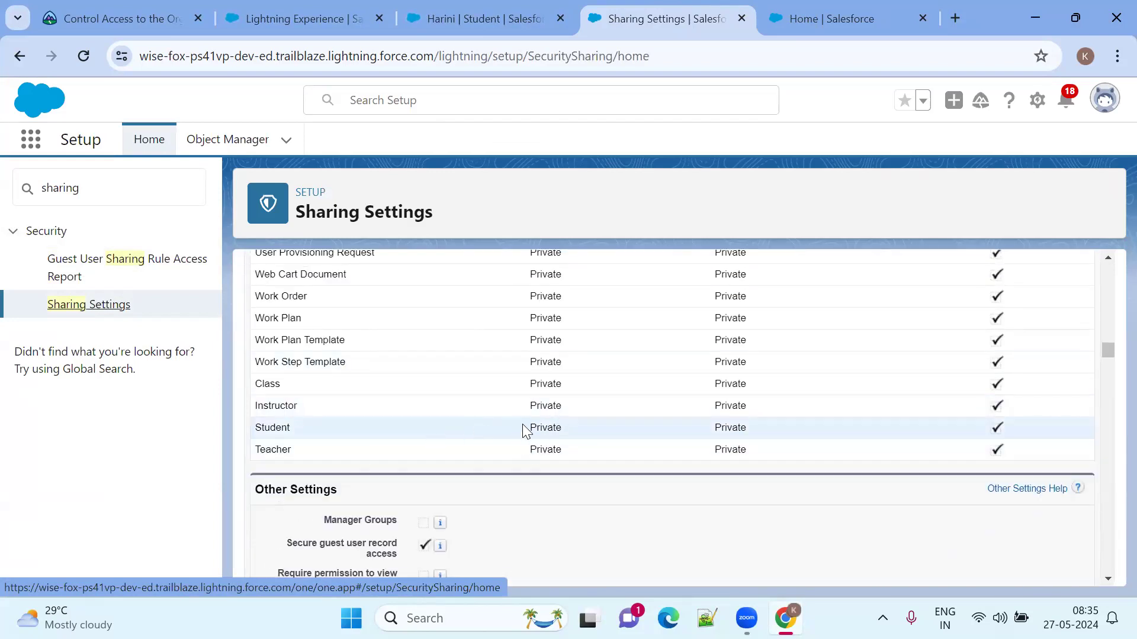
{"action": "left_click_drag", "start_coordinate": [524, 428], "coordinate": [561, 433]}
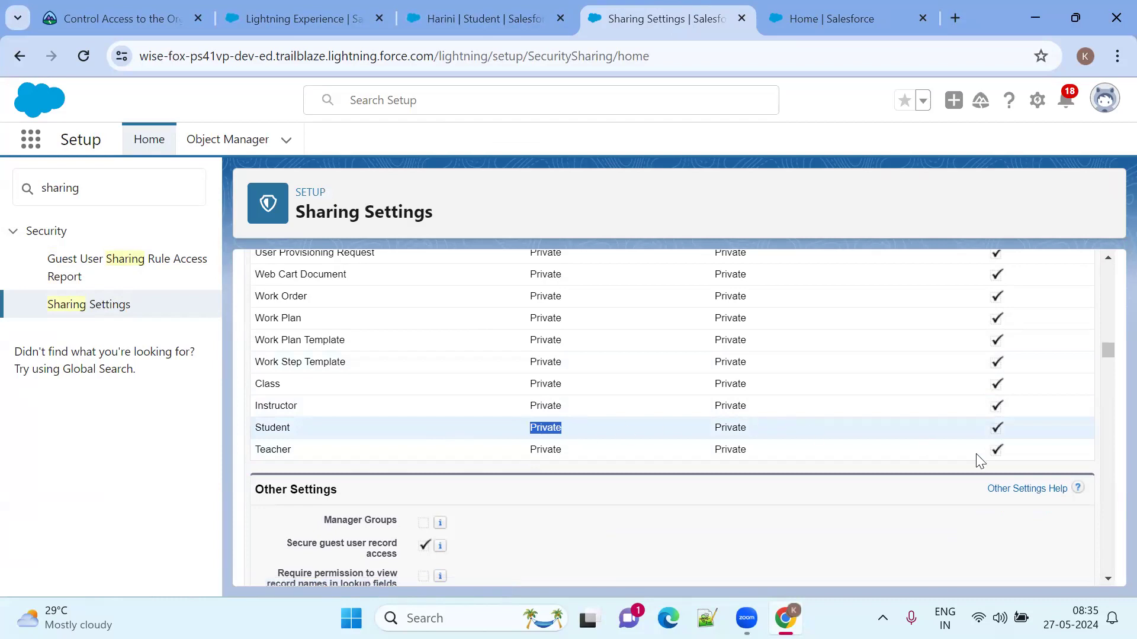
{"action": "left_click", "coordinate": [977, 438]}
Step: Review the Grant Access Using Hierarchies column of the organization-wide defaults table
{"action": "scroll", "coordinate": [1008, 432], "scroll_direction": "up", "scroll_amount": 20}
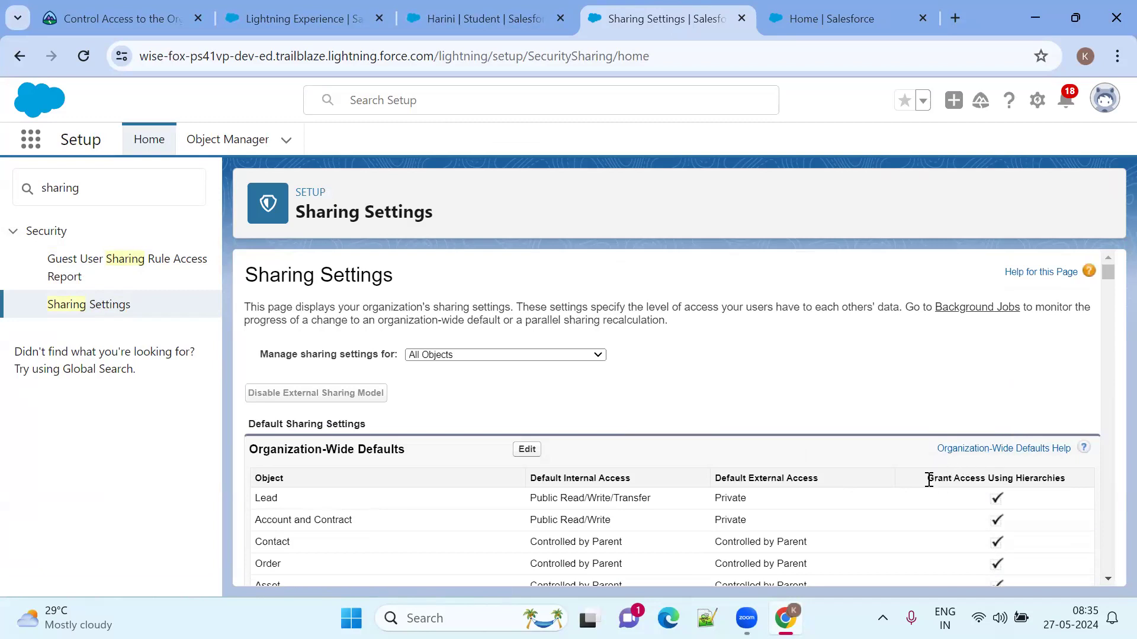
{"action": "left_click_drag", "start_coordinate": [929, 479], "coordinate": [1066, 477]}
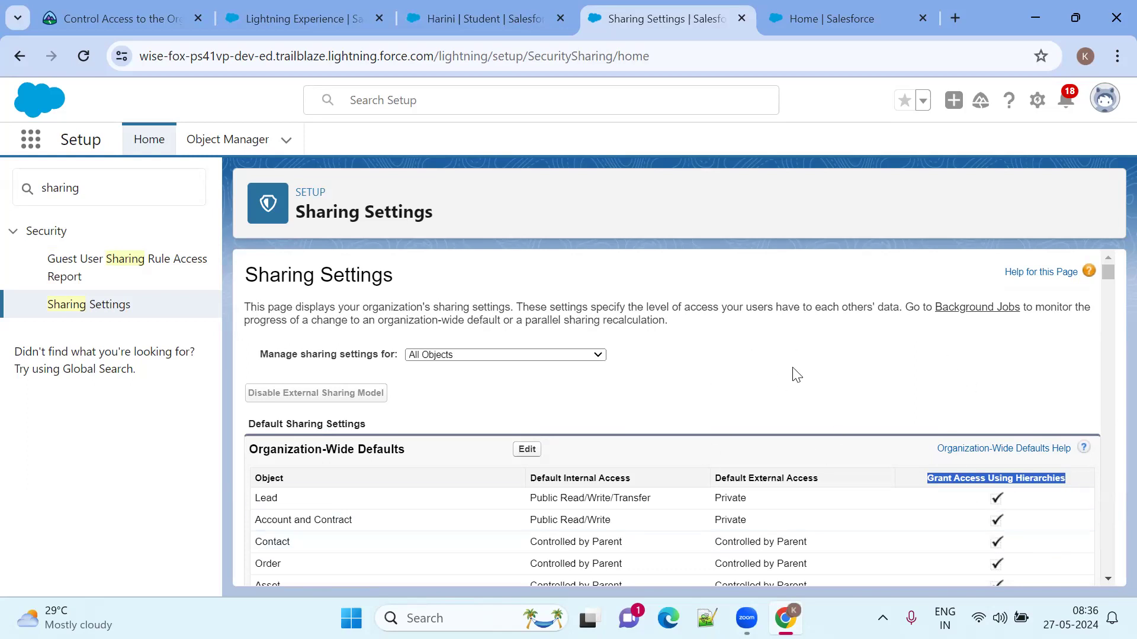
{"action": "scroll", "coordinate": [343, 418], "scroll_direction": "down", "scroll_amount": 1}
{"action": "scroll", "coordinate": [343, 419], "scroll_direction": "up", "scroll_amount": 1}
{"action": "scroll", "coordinate": [626, 438], "scroll_direction": "down", "scroll_amount": 10}
{"action": "scroll", "coordinate": [626, 438], "scroll_direction": "up", "scroll_amount": 5}
{"action": "scroll", "coordinate": [629, 445], "scroll_direction": "up", "scroll_amount": 4}
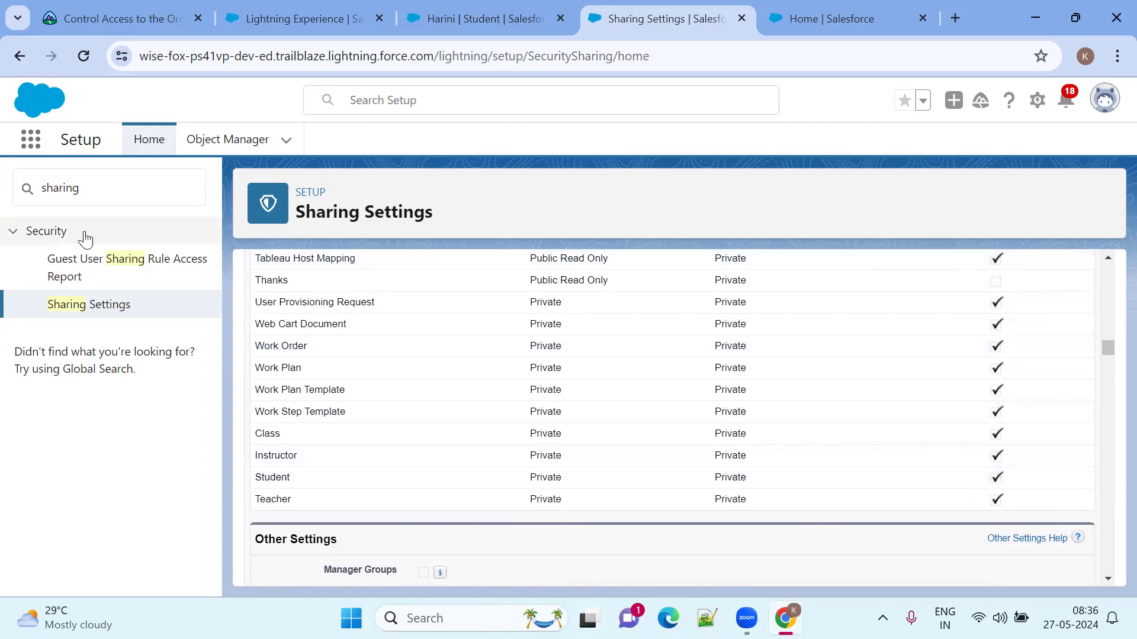
Step: In the other tab, open the Roles page via a Quick Find search for 'role'
{"action": "left_click", "coordinate": [846, 16]}
{"action": "left_click", "coordinate": [121, 191]}
{"action": "type", "text": "r"}
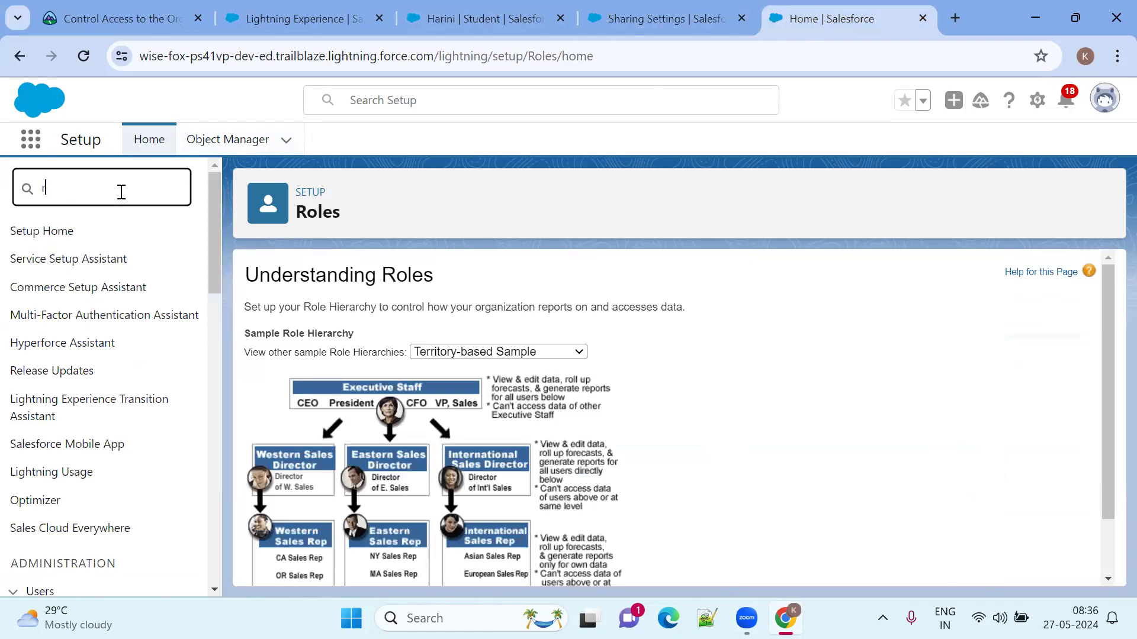
{"action": "type", "text": "ole"}
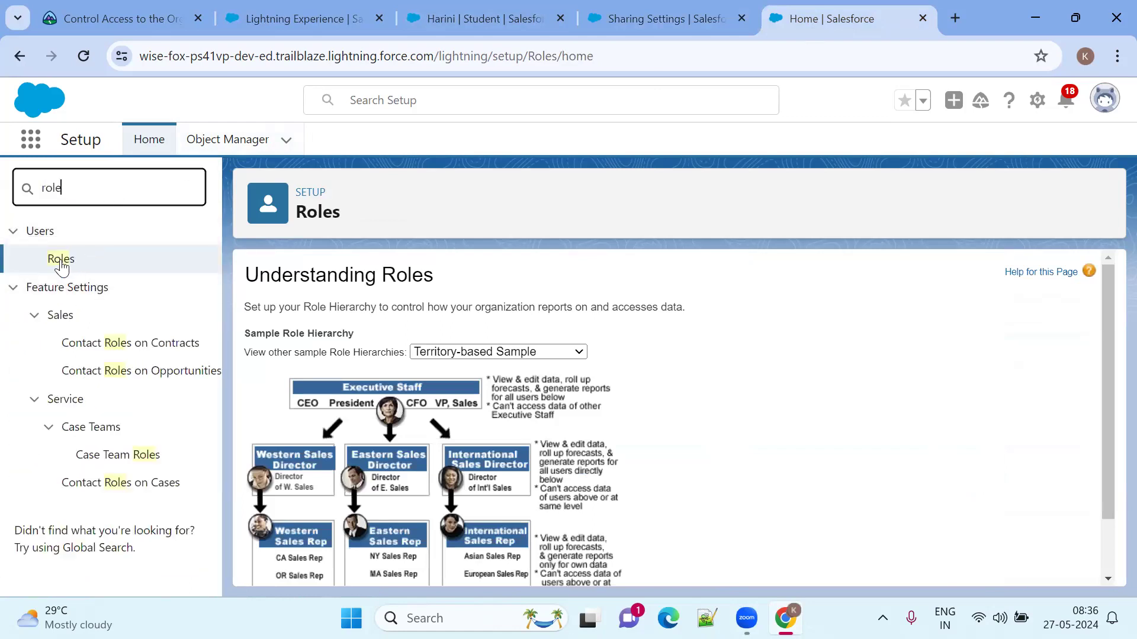
{"action": "left_click", "coordinate": [61, 262]}
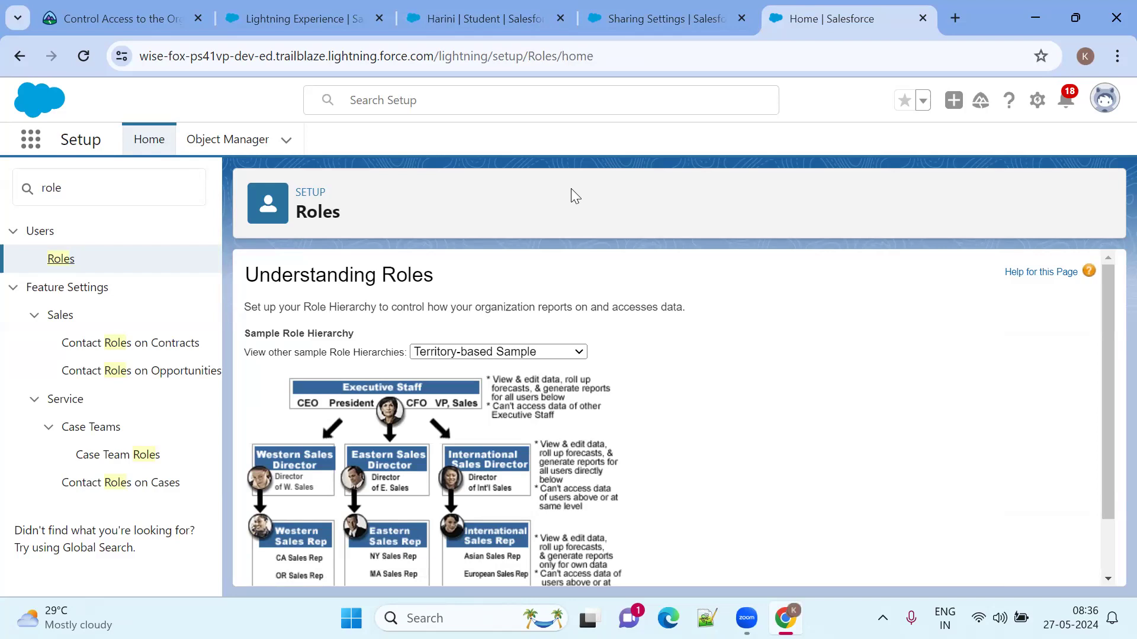
Step: Preview the Product-based Sample role hierarchy, then begin setting up the organization's roles
{"action": "left_click", "coordinate": [534, 359]}
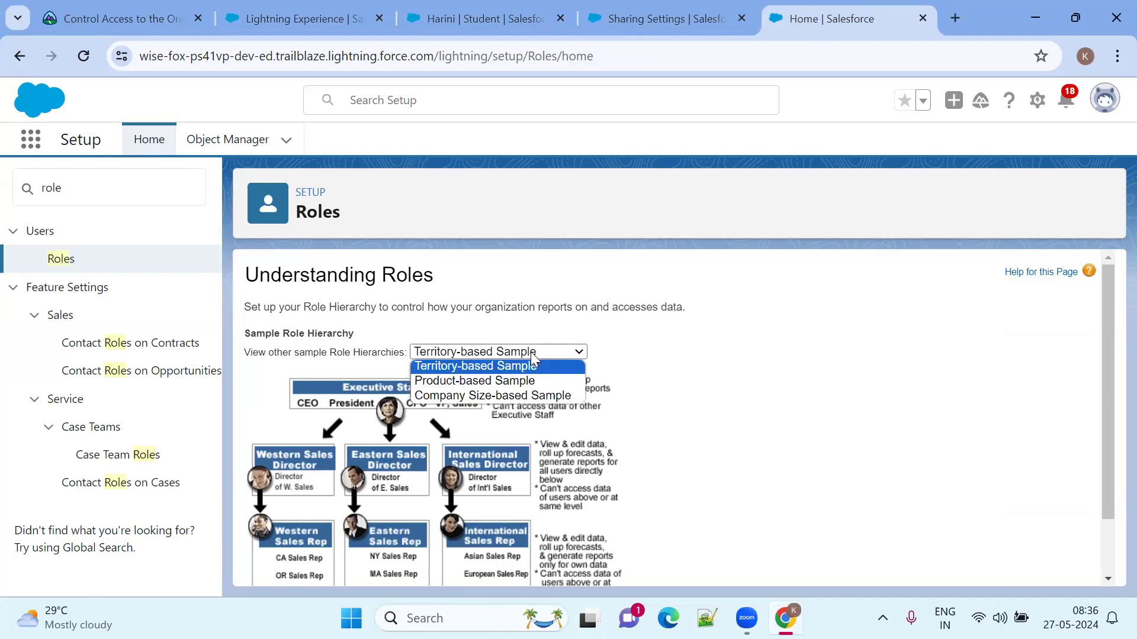
{"action": "left_click", "coordinate": [513, 382]}
{"action": "scroll", "coordinate": [489, 356], "scroll_direction": "down", "scroll_amount": 1}
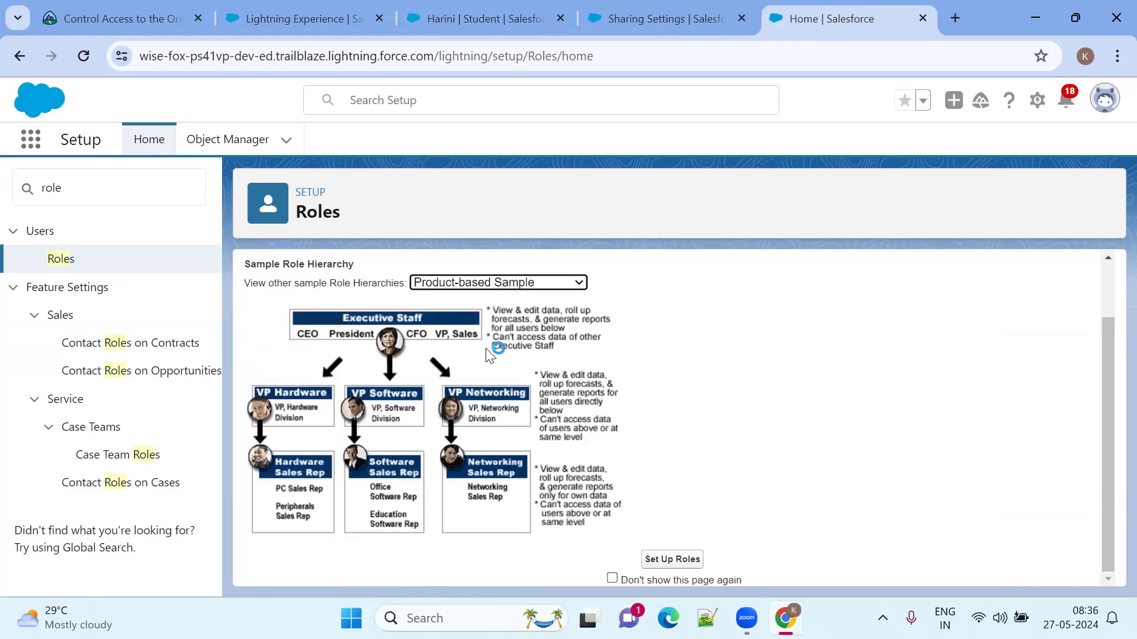
{"action": "left_click", "coordinate": [670, 563]}
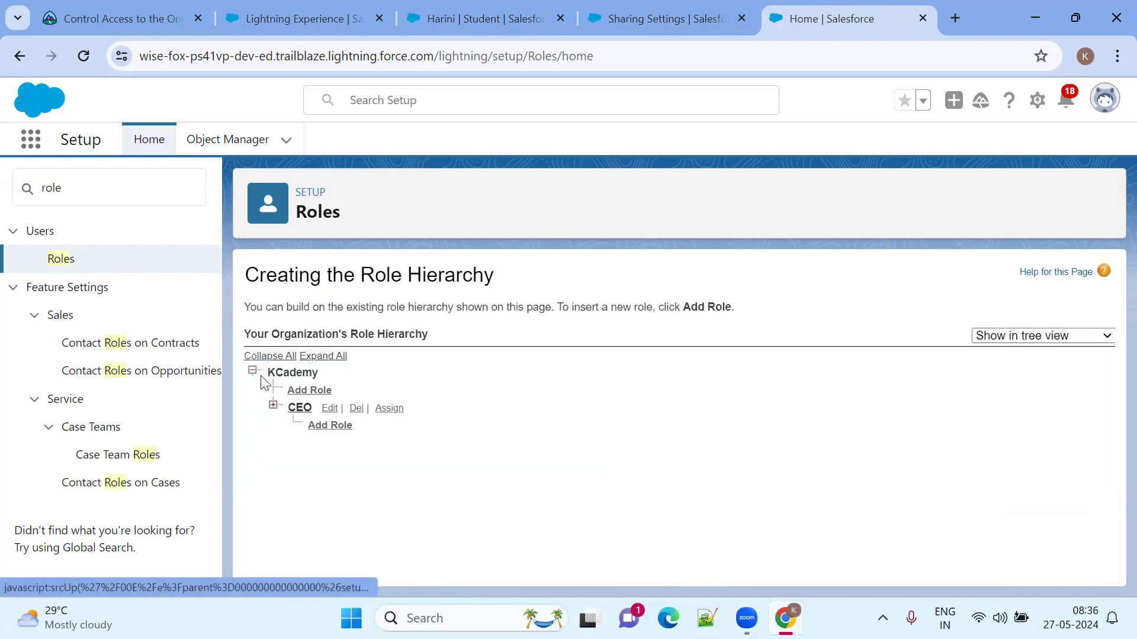
Step: Add an 'Instructor' role under CEO and save it with Save & New
{"action": "left_click", "coordinate": [320, 429]}
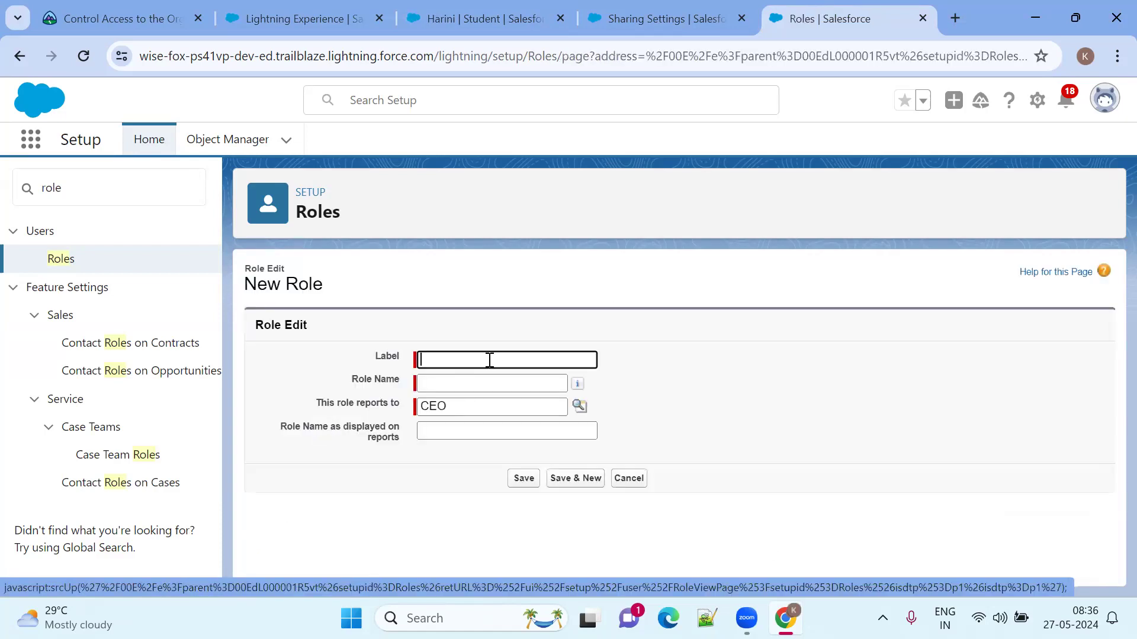
{"action": "left_click", "coordinate": [476, 355]}
{"action": "type", "text": "In"}
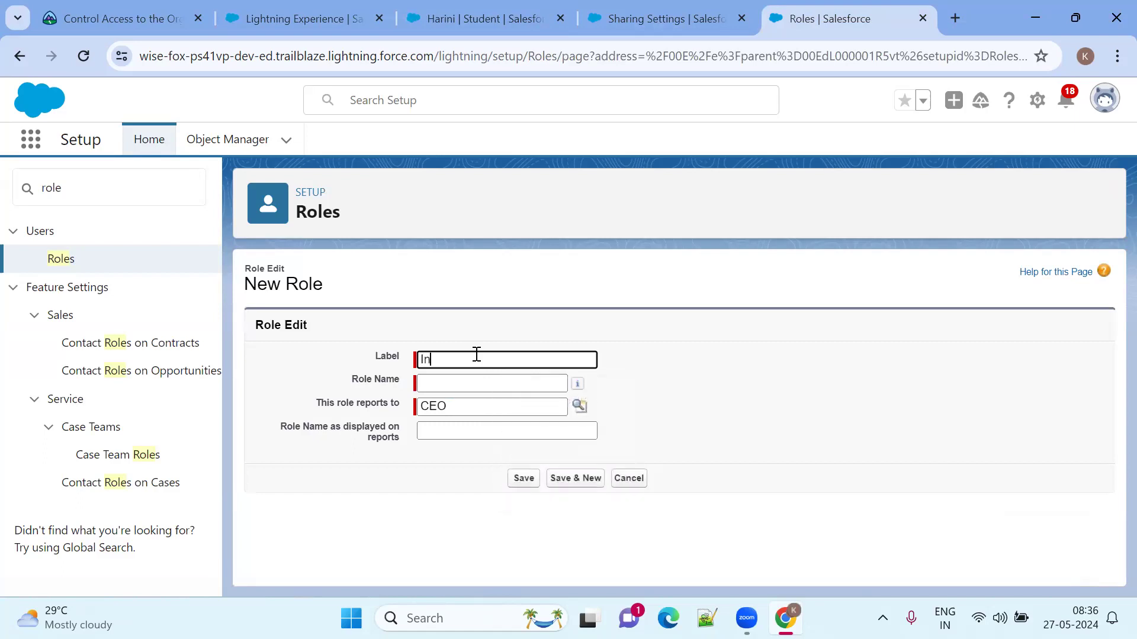
{"action": "type", "text": "structor"}
{"action": "left_click", "coordinate": [431, 382]}
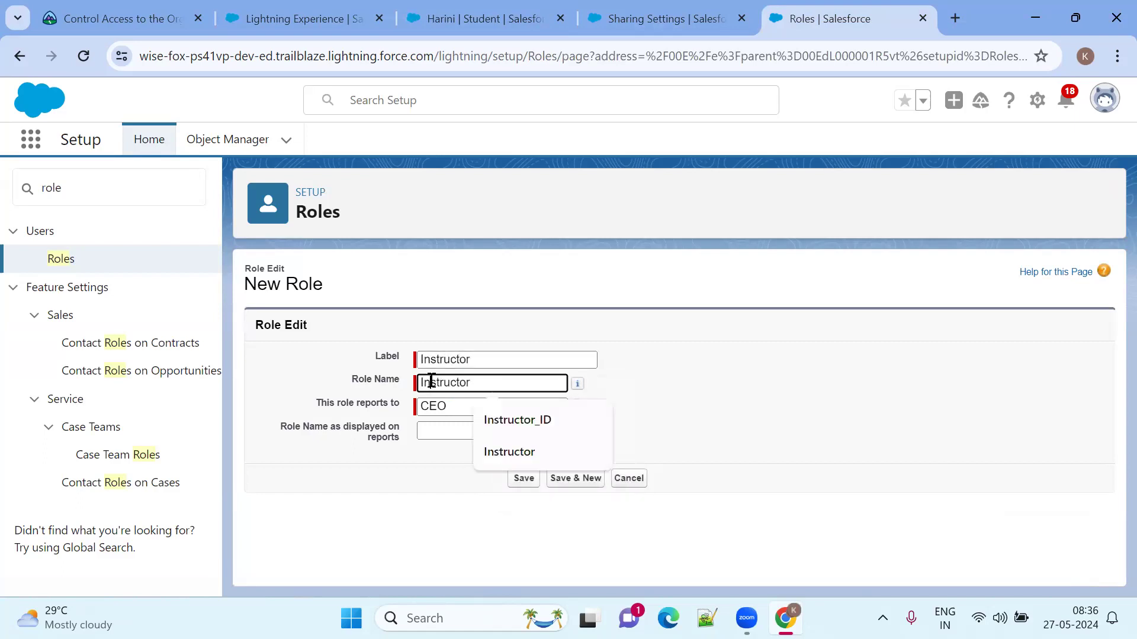
{"action": "left_click", "coordinate": [660, 379]}
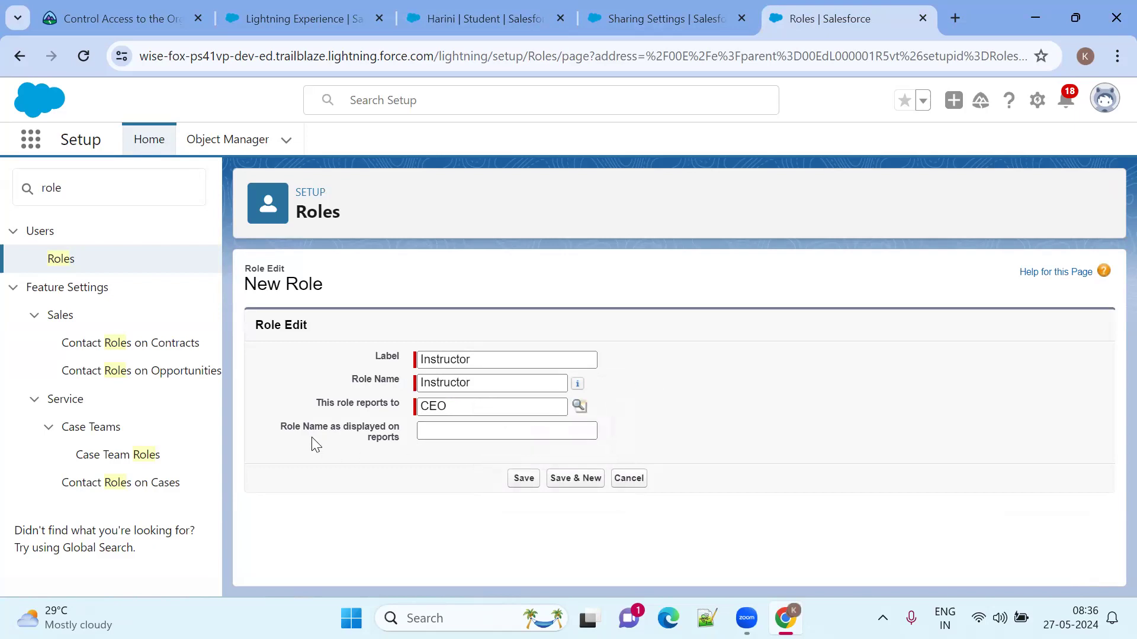
{"action": "left_click", "coordinate": [433, 432]}
{"action": "left_click", "coordinate": [433, 432]}
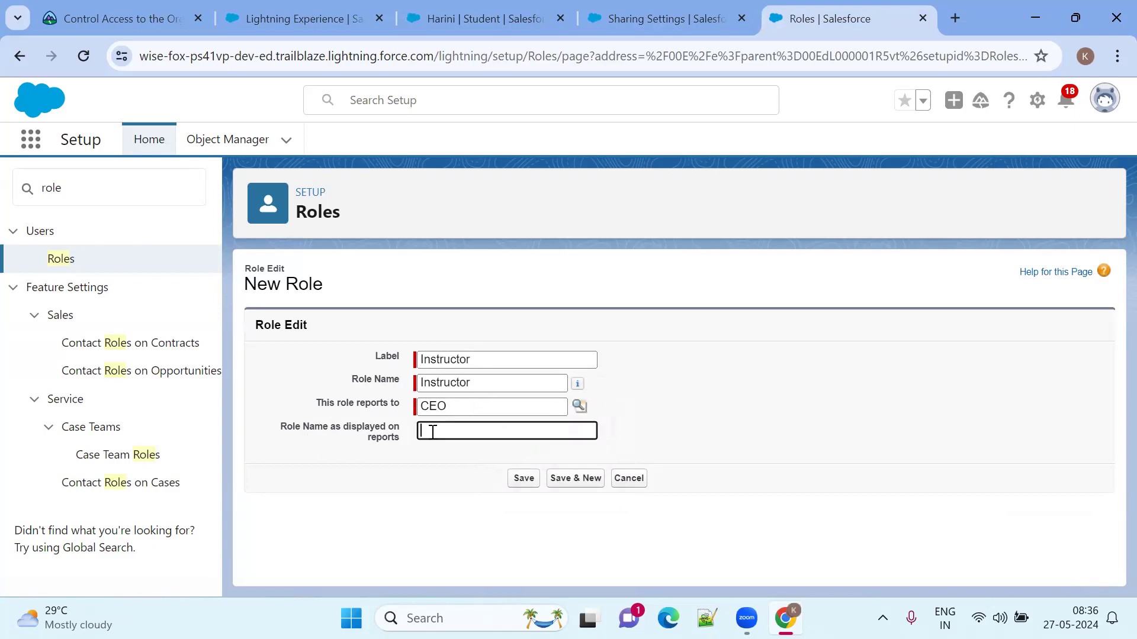
{"action": "left_click", "coordinate": [555, 479]}
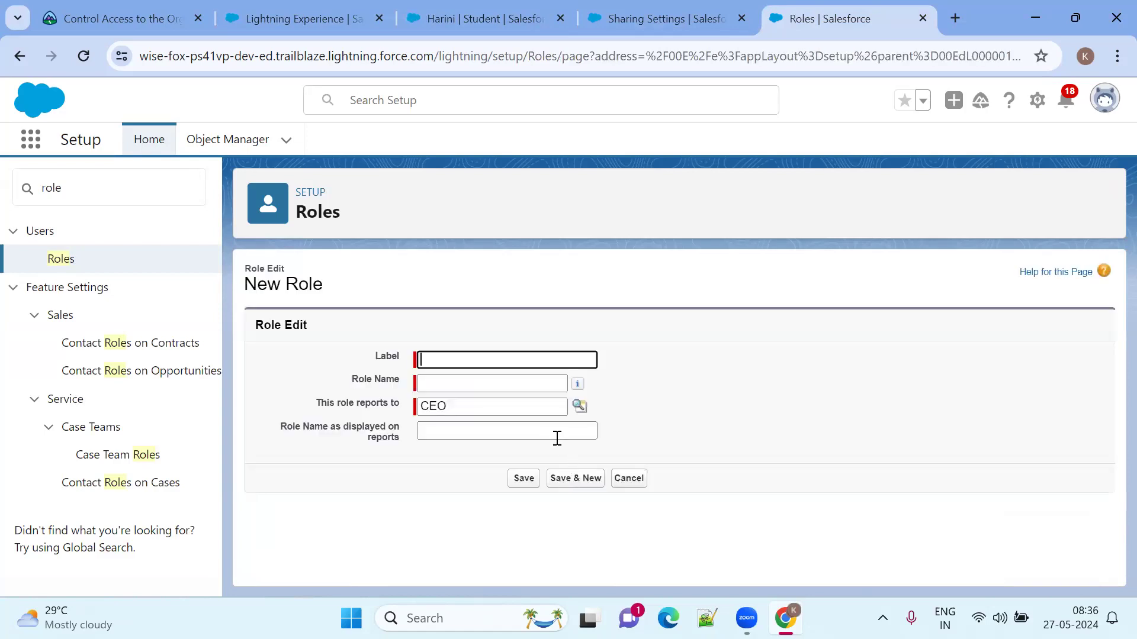
Step: Create and save a 'Student' role that reports to Instructor
{"action": "left_click", "coordinate": [438, 360]}
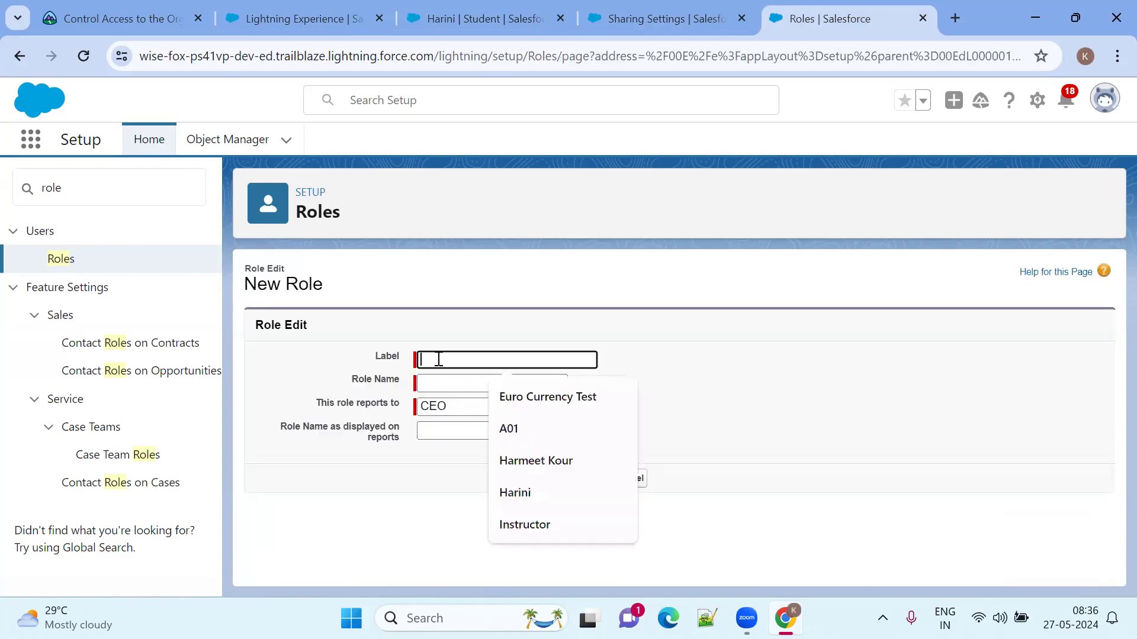
{"action": "left_click", "coordinate": [451, 405]}
{"action": "left_click", "coordinate": [579, 408]}
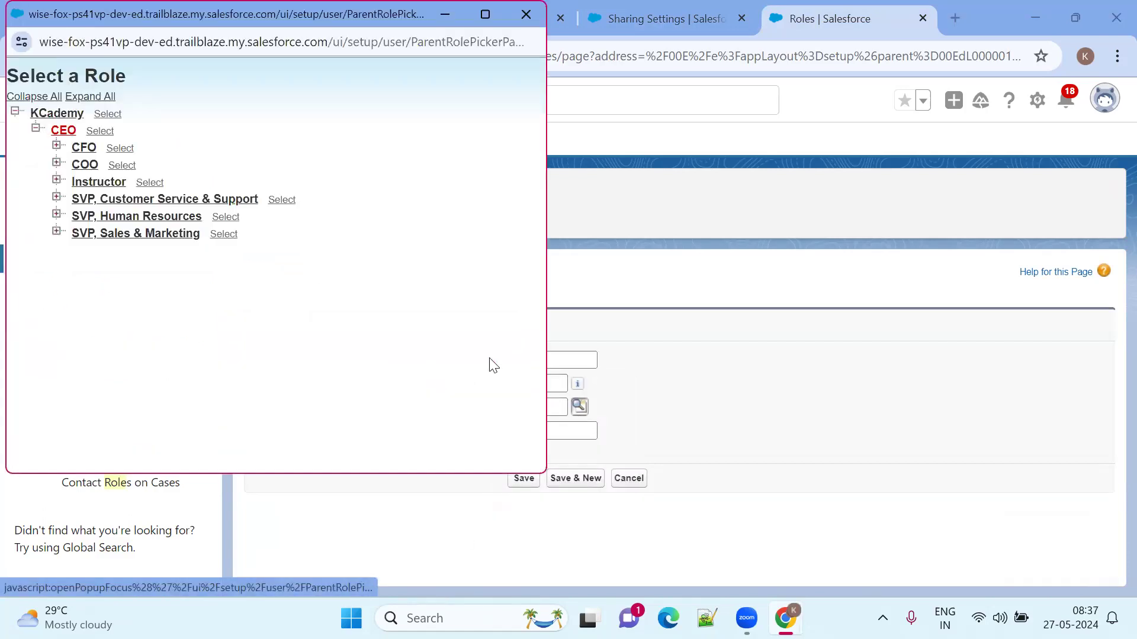
{"action": "left_click", "coordinate": [96, 183]}
{"action": "left_click", "coordinate": [438, 359]}
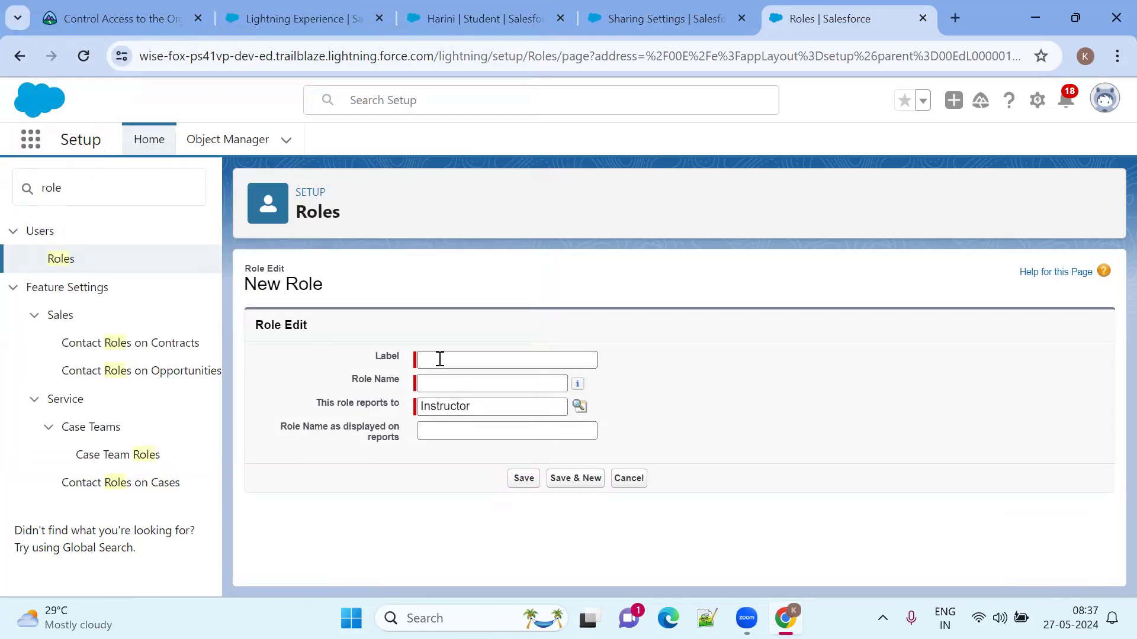
{"action": "type", "text": "Student"}
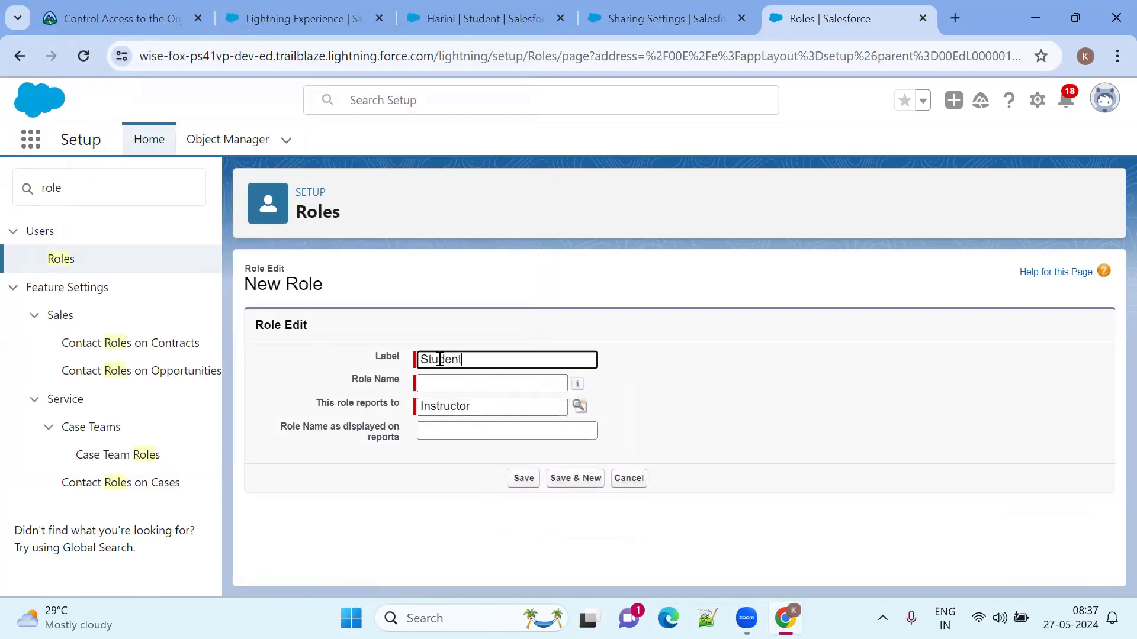
{"action": "left_click", "coordinate": [438, 380]}
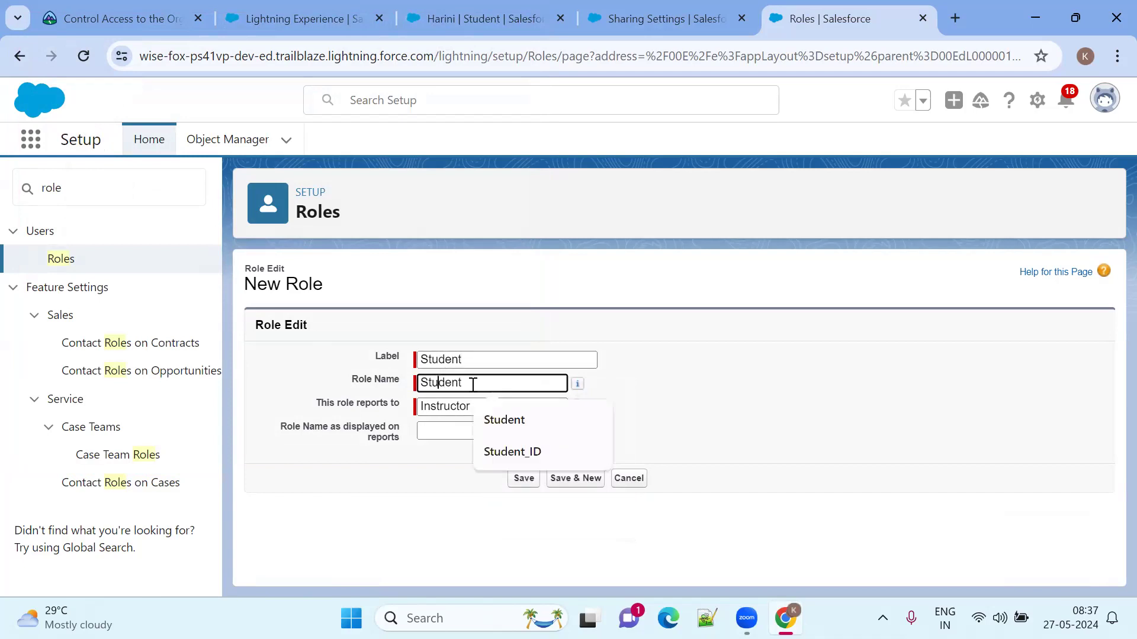
{"action": "left_click", "coordinate": [715, 416]}
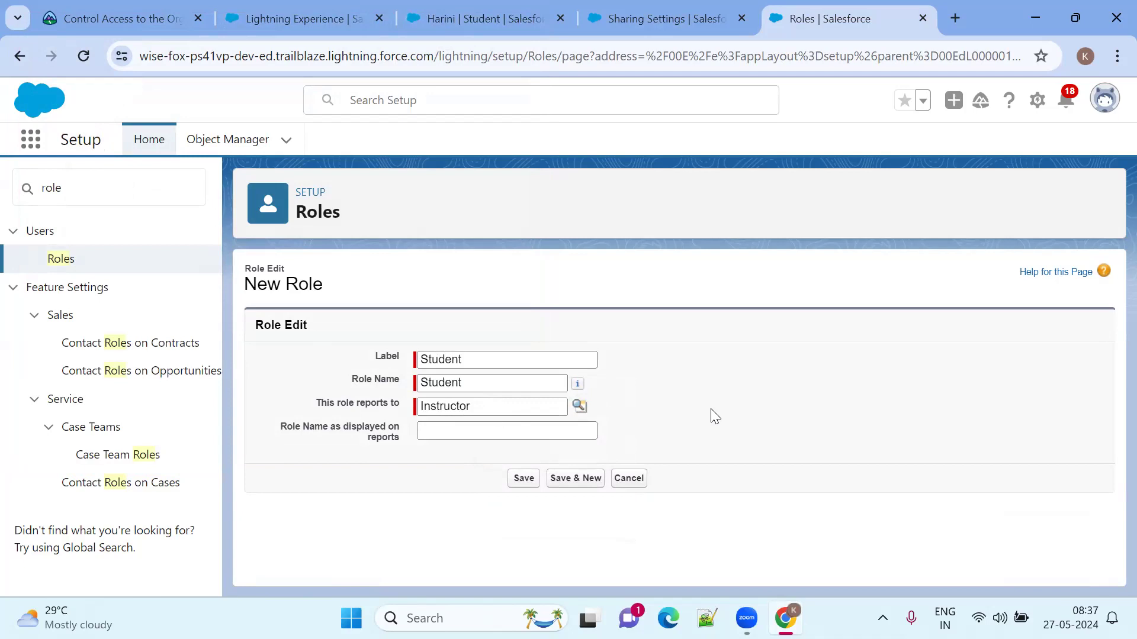
{"action": "left_click", "coordinate": [495, 362]}
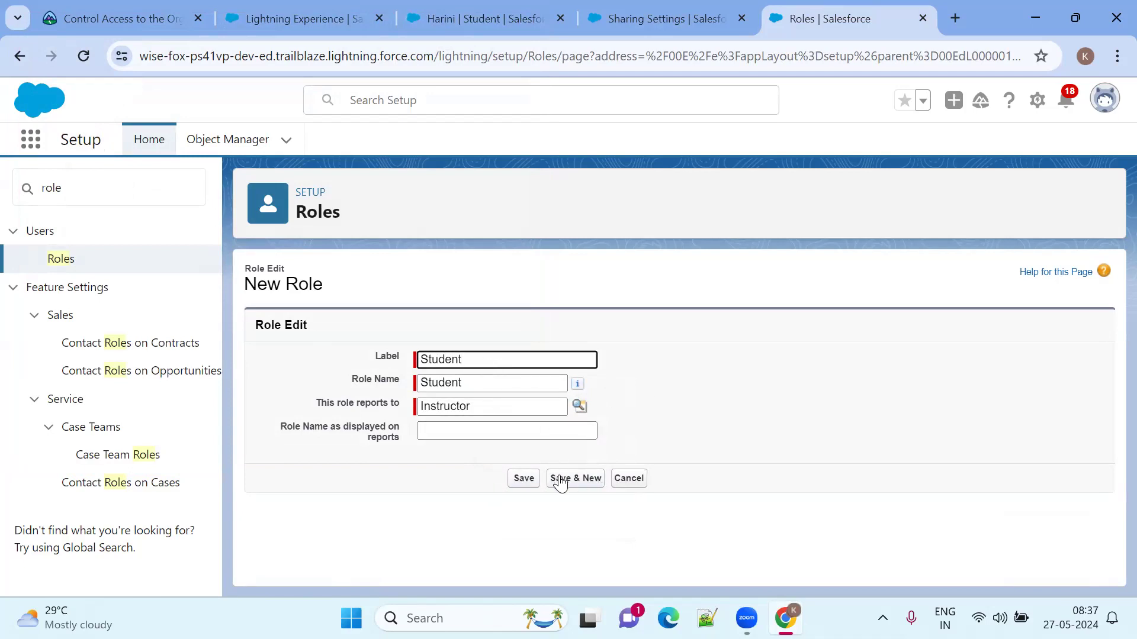
{"action": "left_click", "coordinate": [517, 479]}
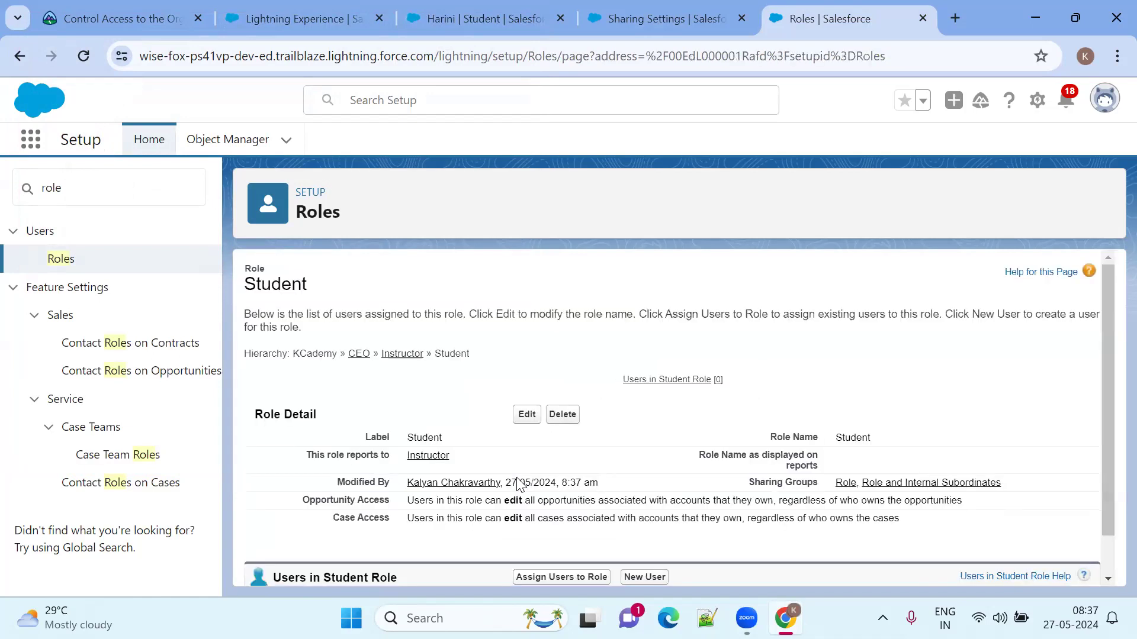
Step: View the CEO role, then display KCademy's role tree with CFO, COO, Instructor and SVP roles under CEO
{"action": "left_click", "coordinate": [358, 356]}
{"action": "scroll", "coordinate": [433, 450], "scroll_direction": "down", "scroll_amount": 1}
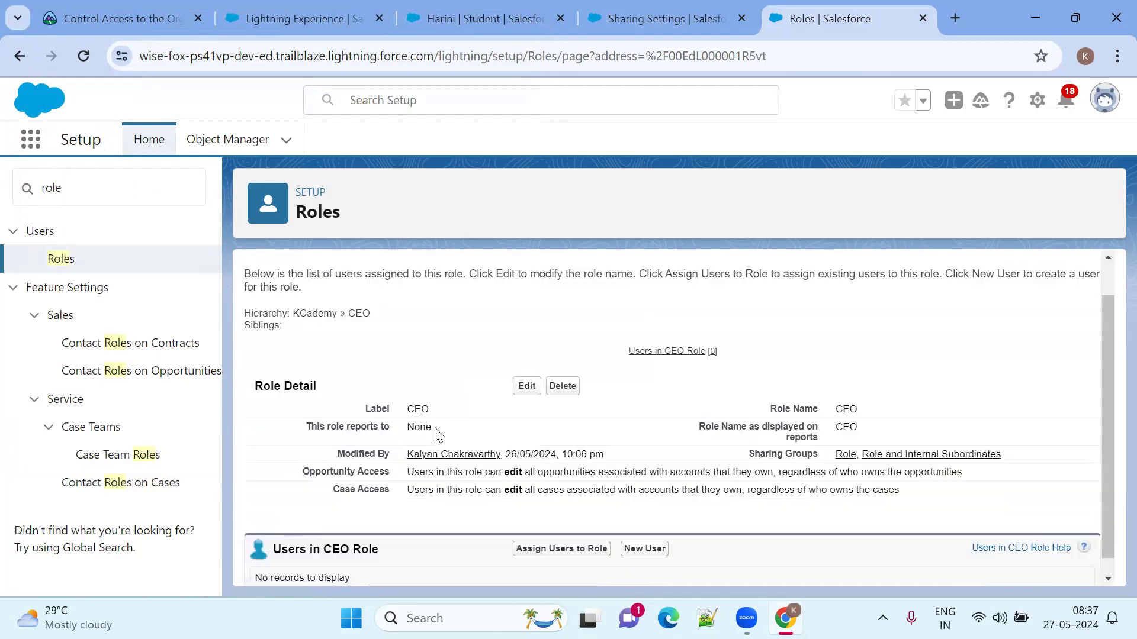
{"action": "scroll", "coordinate": [491, 414], "scroll_direction": "up", "scroll_amount": 1}
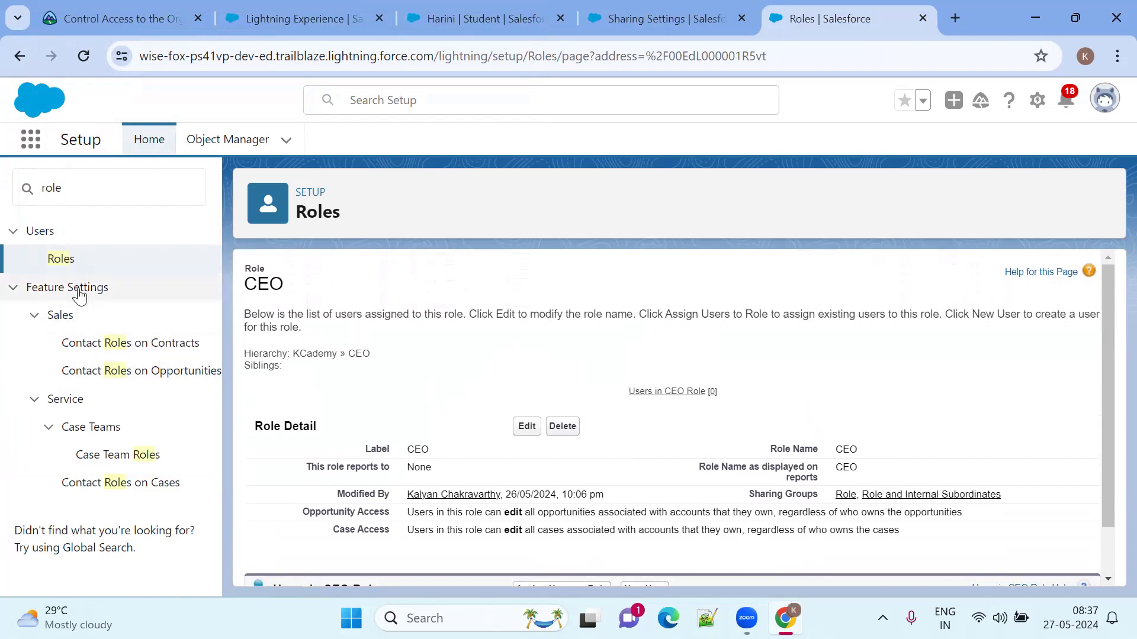
{"action": "left_click", "coordinate": [61, 260]}
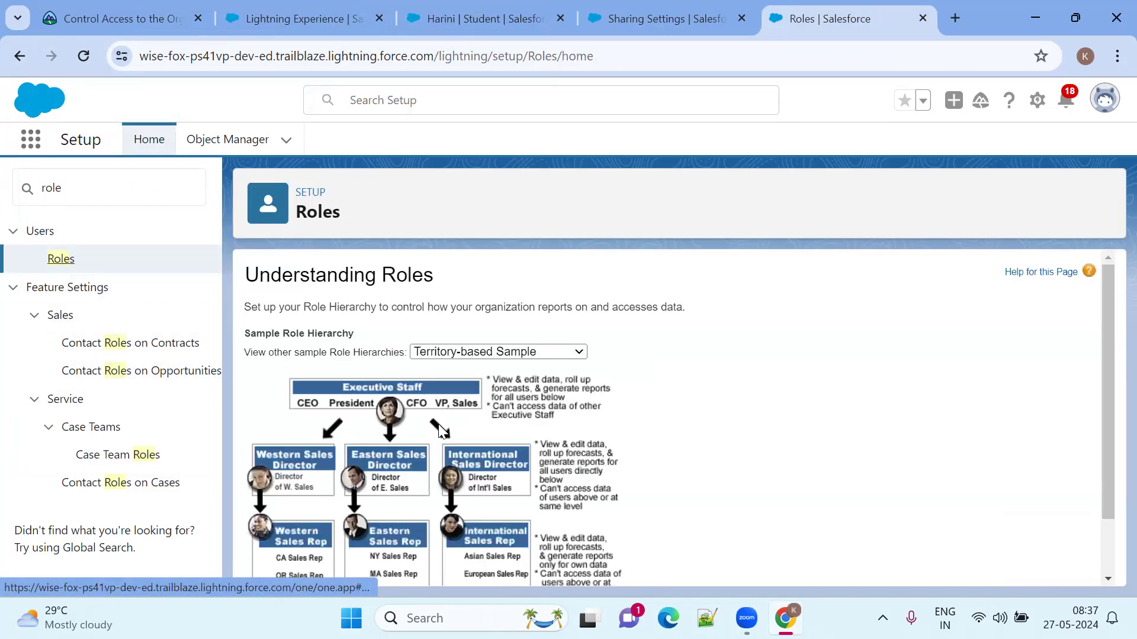
{"action": "scroll", "coordinate": [444, 433], "scroll_direction": "down", "scroll_amount": 1}
{"action": "left_click", "coordinate": [672, 560]}
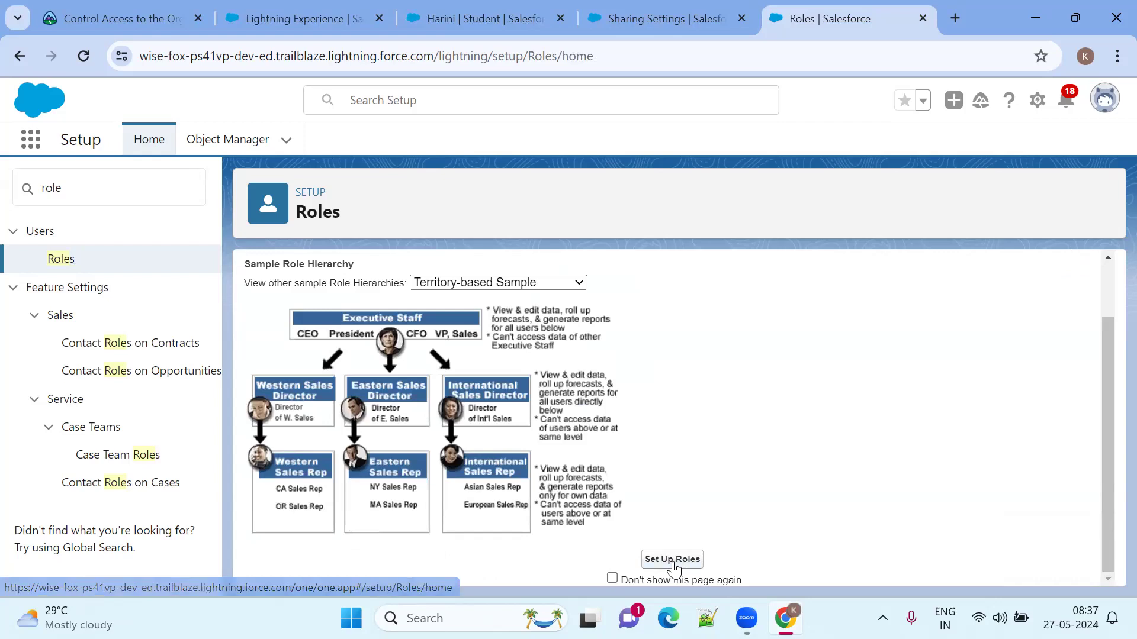
{"action": "scroll", "coordinate": [485, 465], "scroll_direction": "down", "scroll_amount": 1}
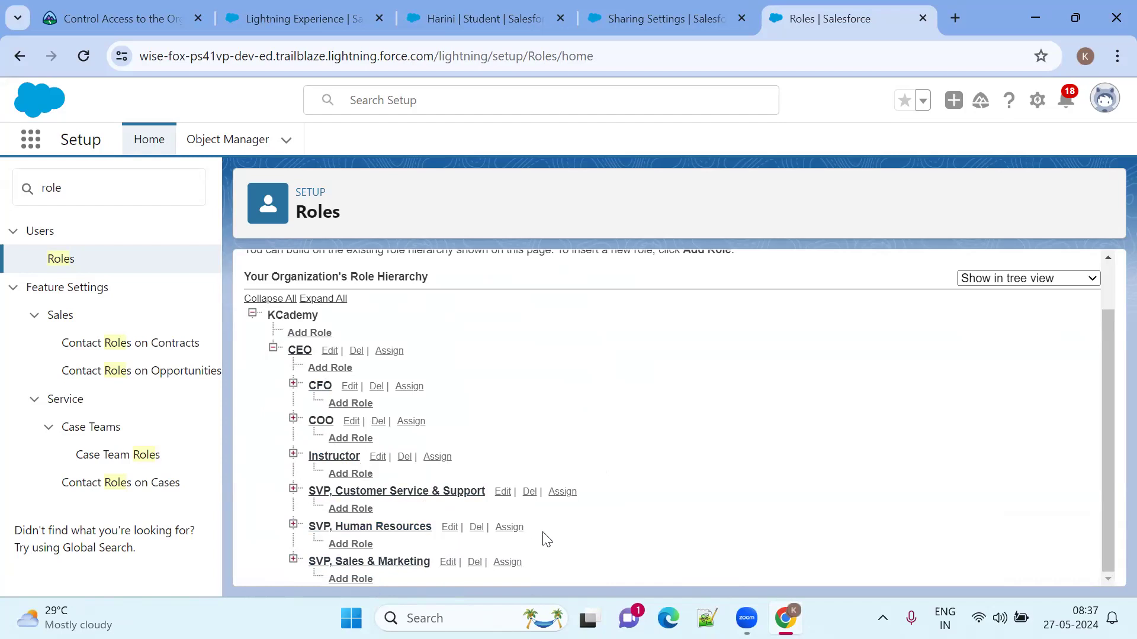
{"action": "scroll", "coordinate": [716, 426], "scroll_direction": "up", "scroll_amount": 1}
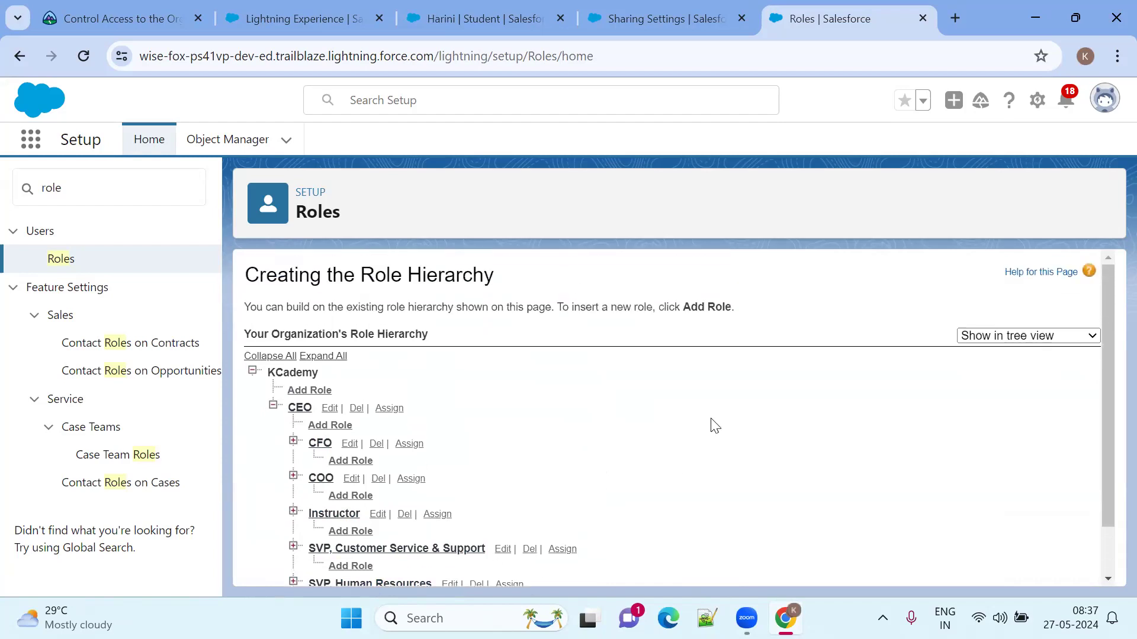
{"action": "scroll", "coordinate": [714, 426], "scroll_direction": "down", "scroll_amount": 1}
Step: Switch the role hierarchy to 'Show in sorted list view' and scroll through the roles
{"action": "left_click", "coordinate": [1035, 281]}
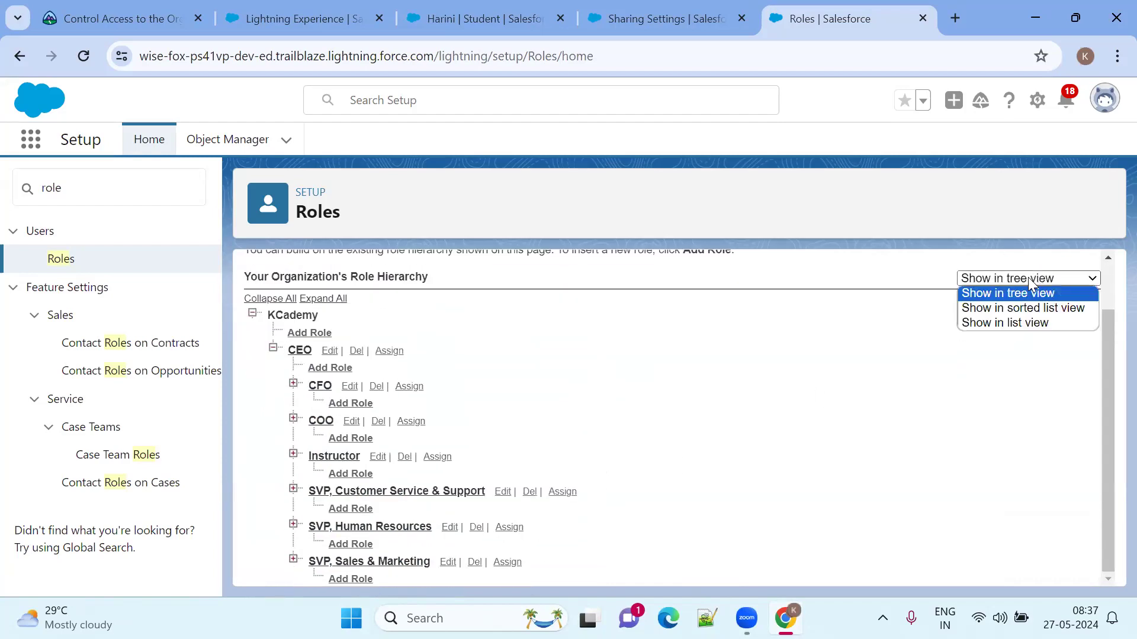
{"action": "left_click", "coordinate": [1031, 309]}
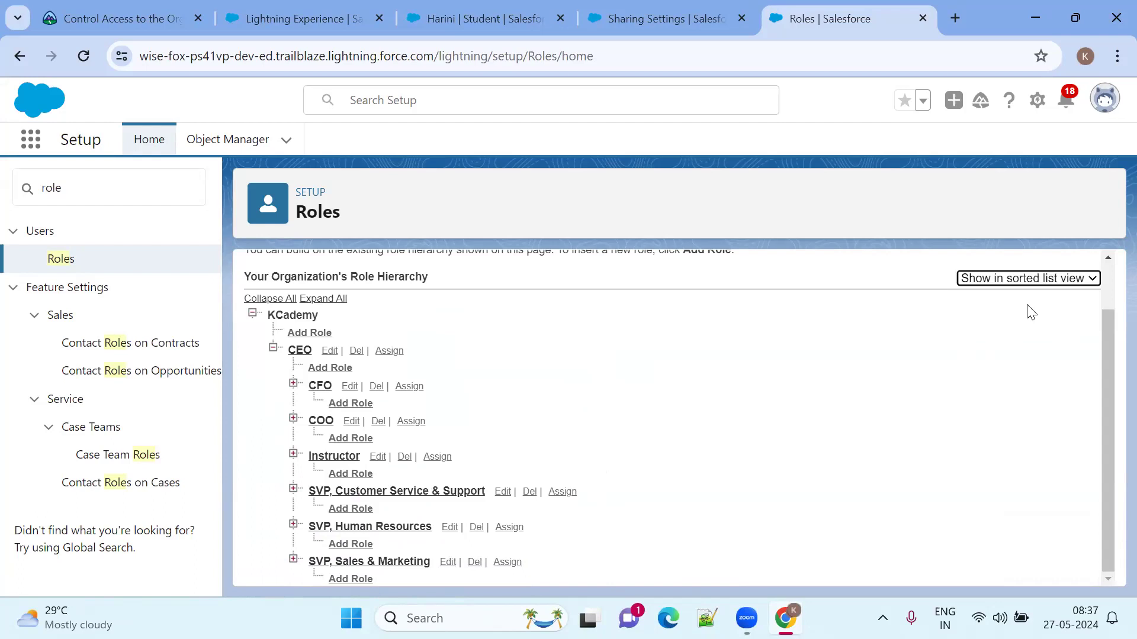
{"action": "scroll", "coordinate": [792, 432], "scroll_direction": "down", "scroll_amount": 3}
{"action": "scroll", "coordinate": [791, 432], "scroll_direction": "up", "scroll_amount": 1}
{"action": "scroll", "coordinate": [792, 432], "scroll_direction": "down", "scroll_amount": 3}
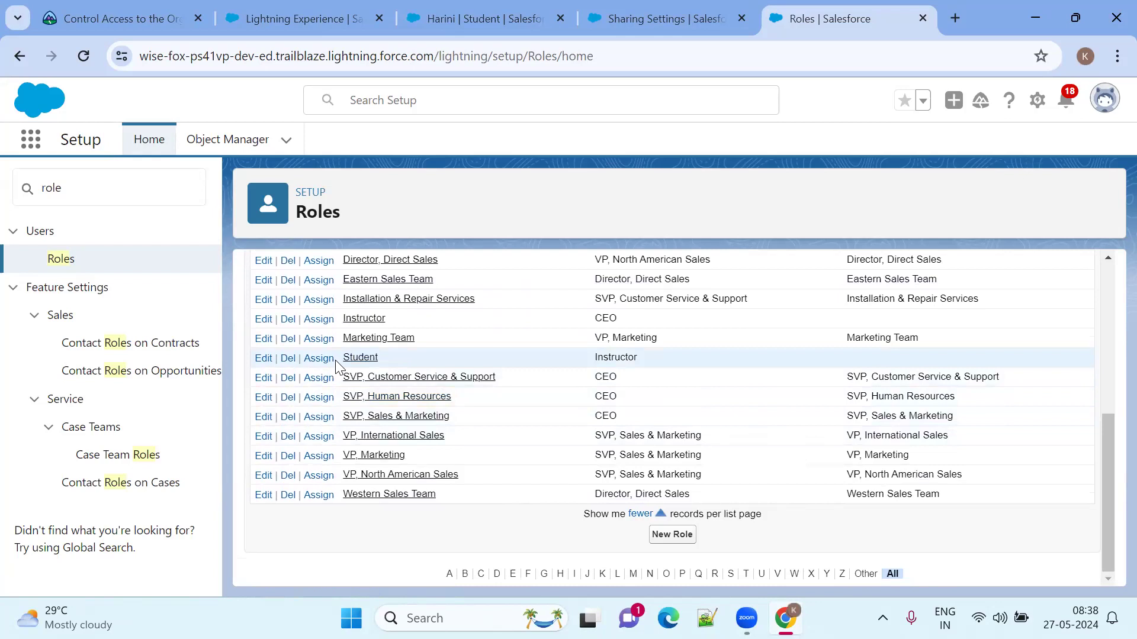
{"action": "scroll", "coordinate": [598, 361], "scroll_direction": "up", "scroll_amount": 5}
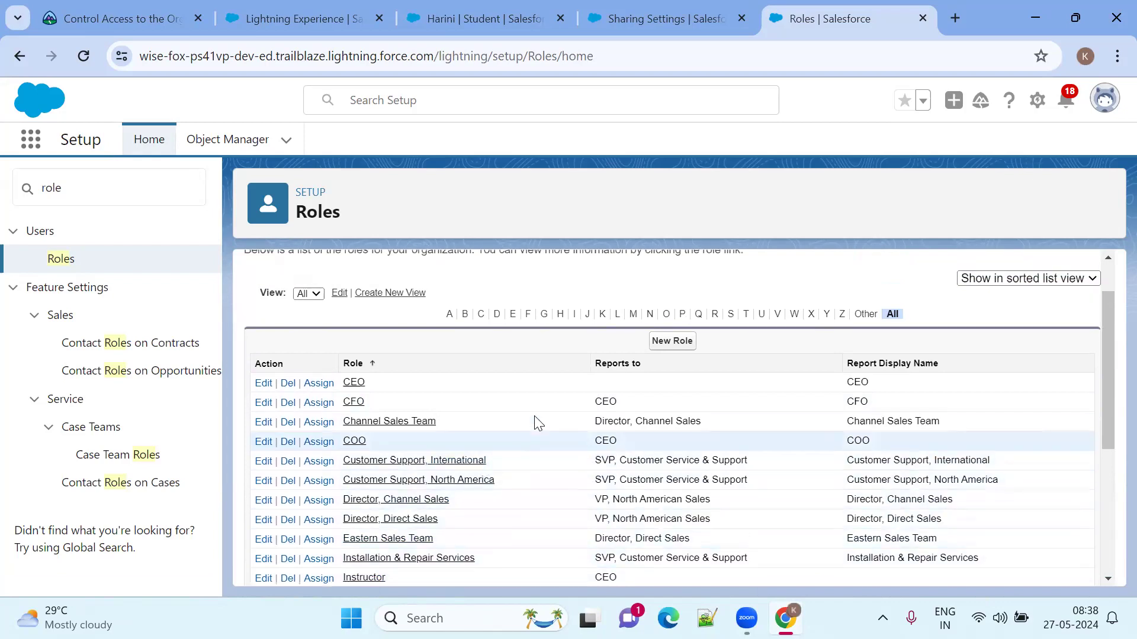
{"action": "scroll", "coordinate": [535, 421], "scroll_direction": "up", "scroll_amount": 2}
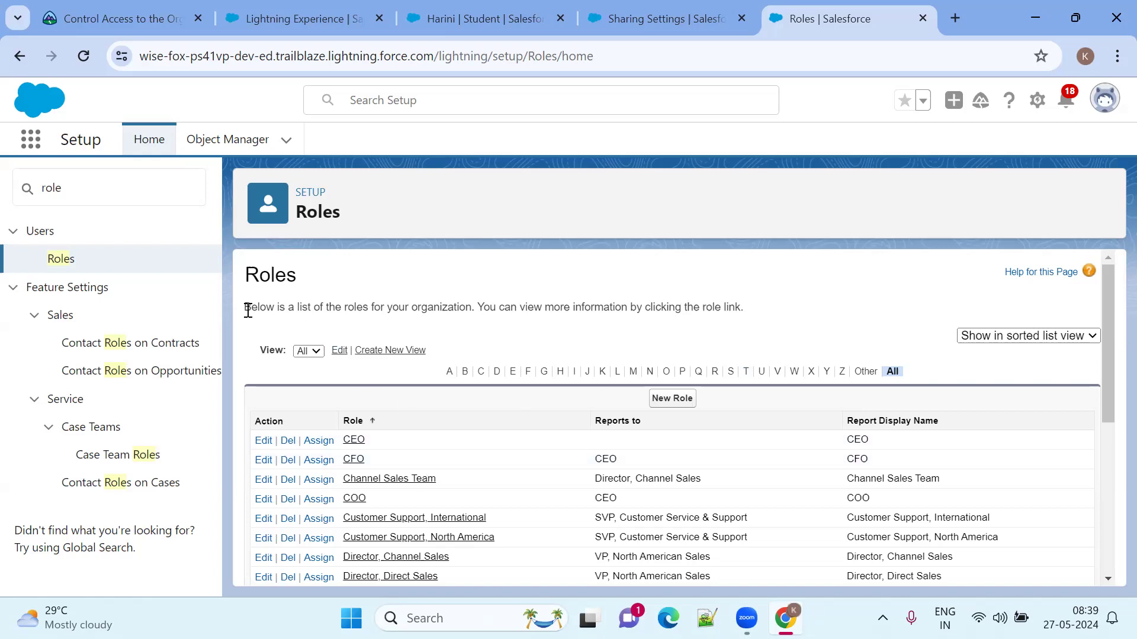
Step: Find Users through Quick Find 'user' and open the instructor user's Edit form
{"action": "left_click", "coordinate": [97, 191]}
{"action": "type", "text": "user"}
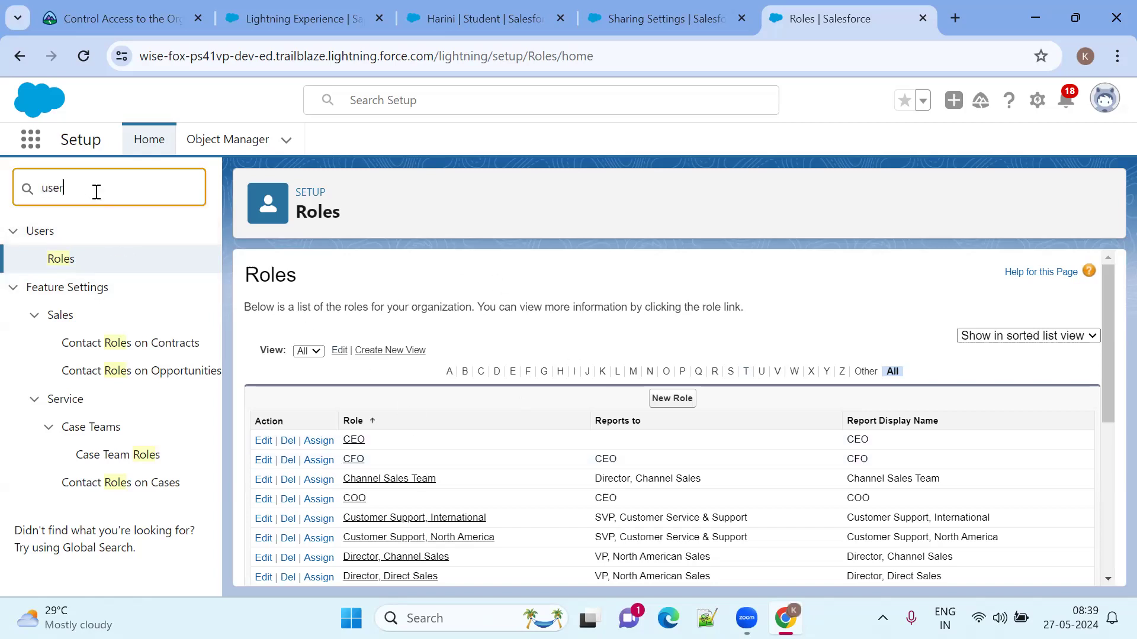
{"action": "left_click", "coordinate": [61, 456]}
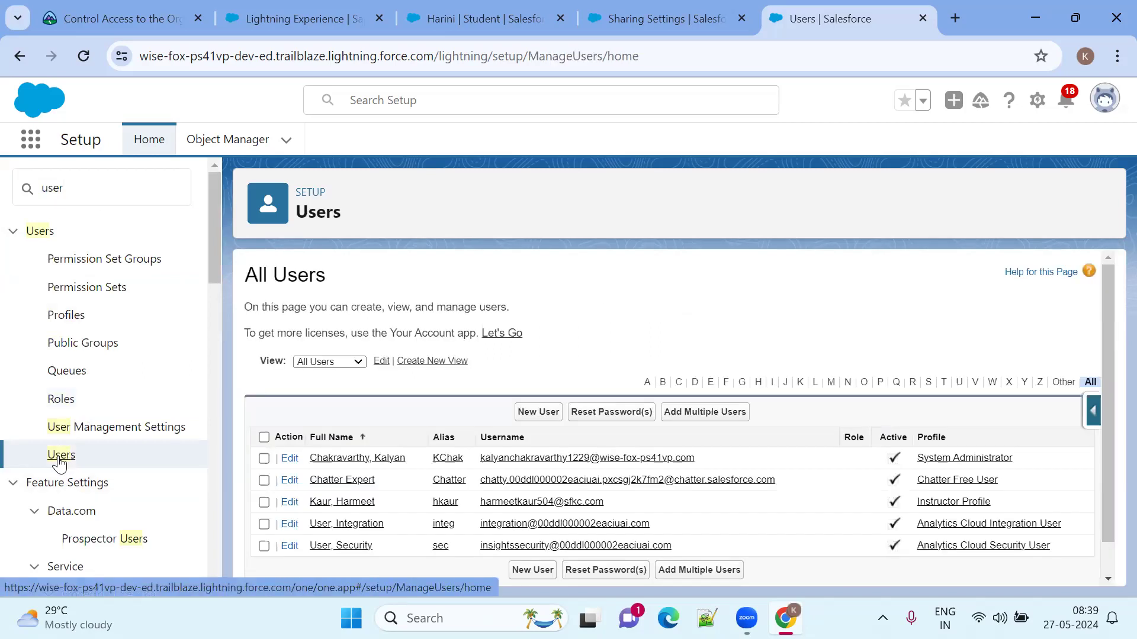
{"action": "left_click", "coordinate": [313, 507]}
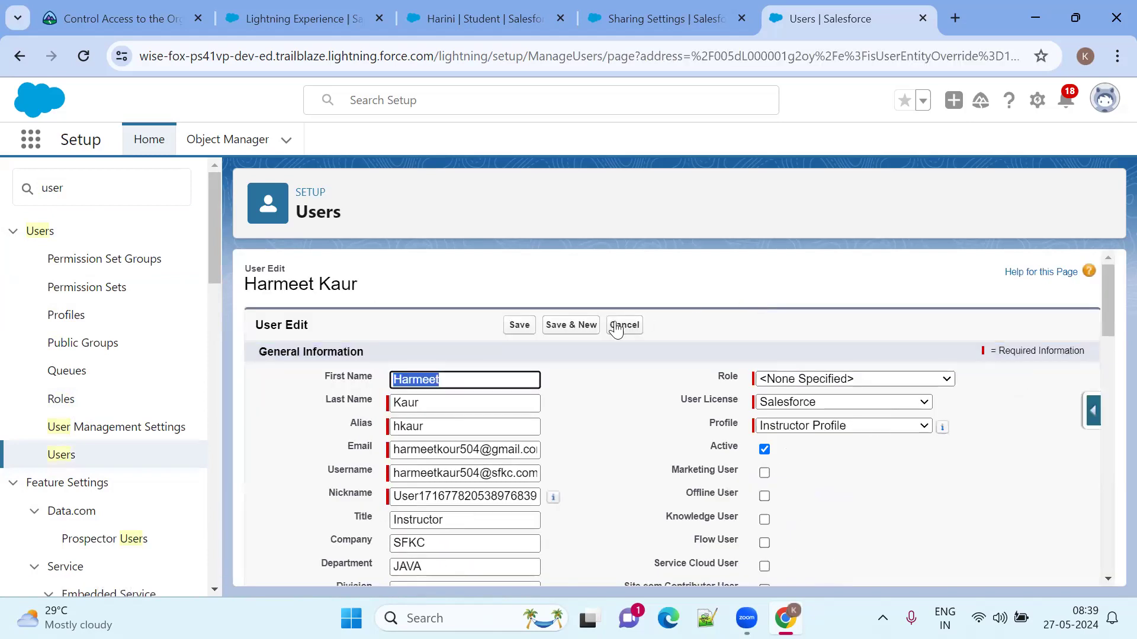
{"action": "left_click", "coordinate": [806, 379]}
Step: Assign the Instructor role to the instructor user and save
{"action": "left_click", "coordinate": [812, 243]}
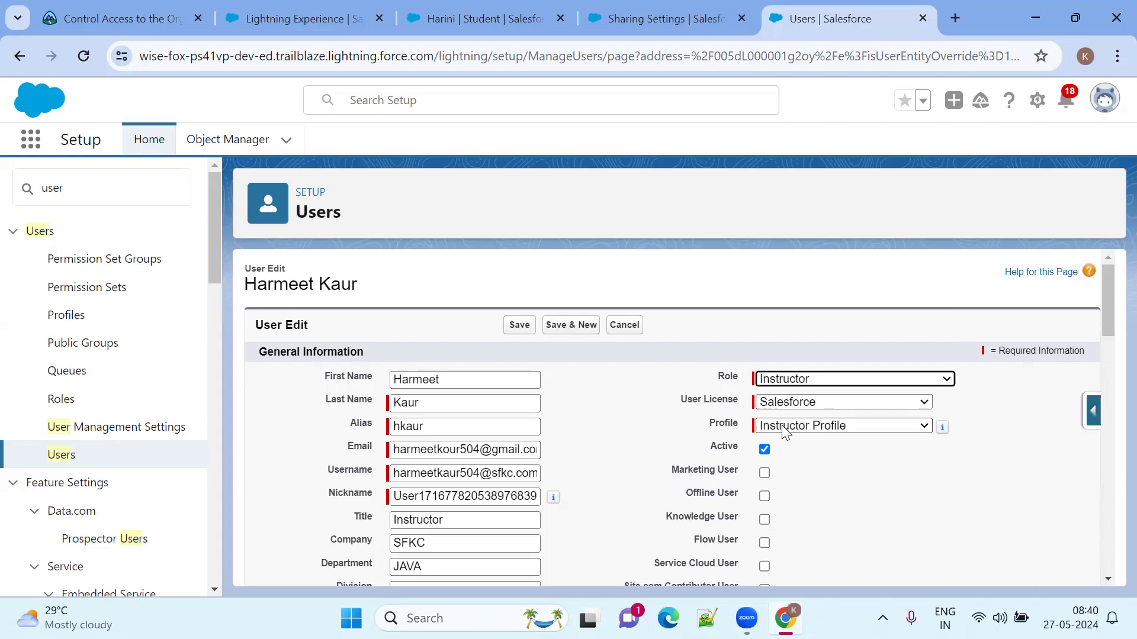
{"action": "left_click", "coordinate": [520, 326]}
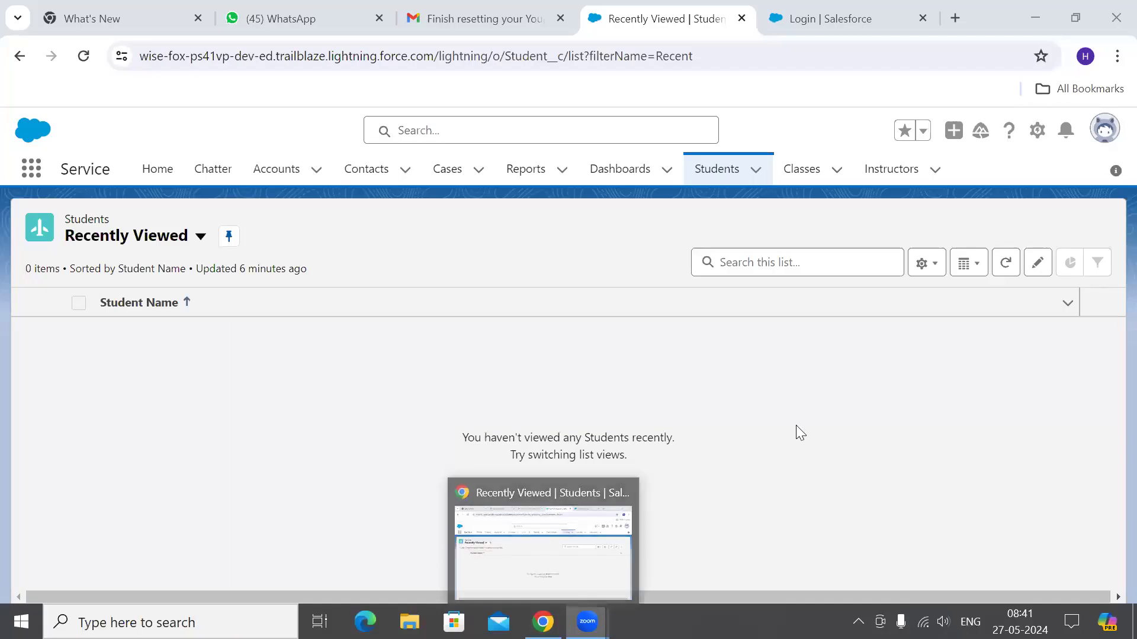
Step: As the other user, refresh Students and switch to the All list view, which shows no records
{"action": "key", "text": "F5"}
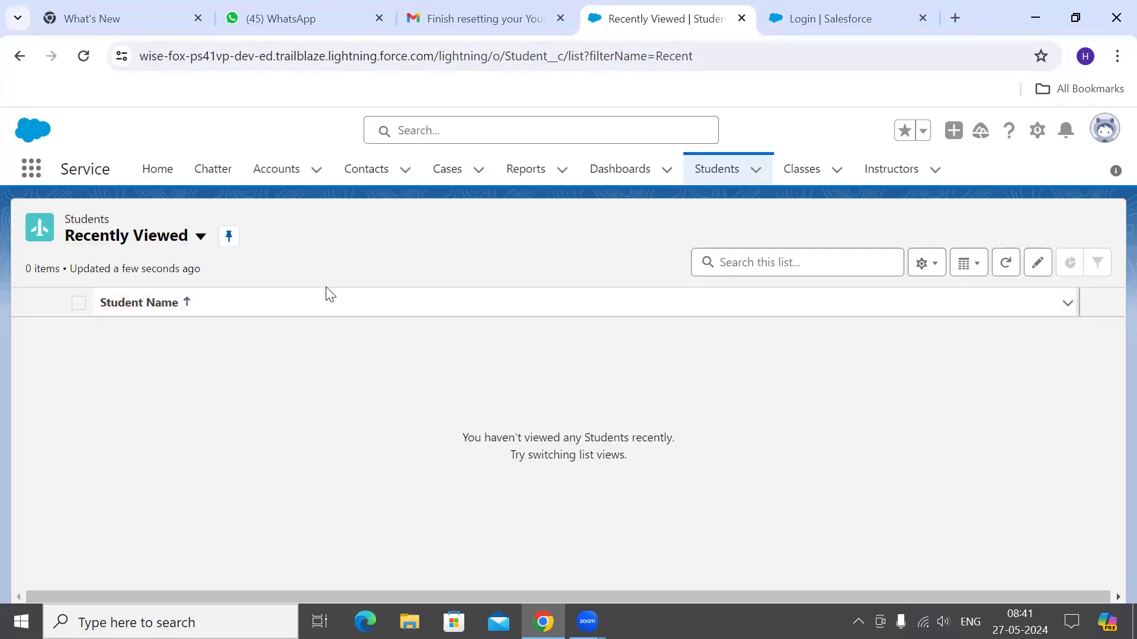
{"action": "left_click", "coordinate": [201, 237]}
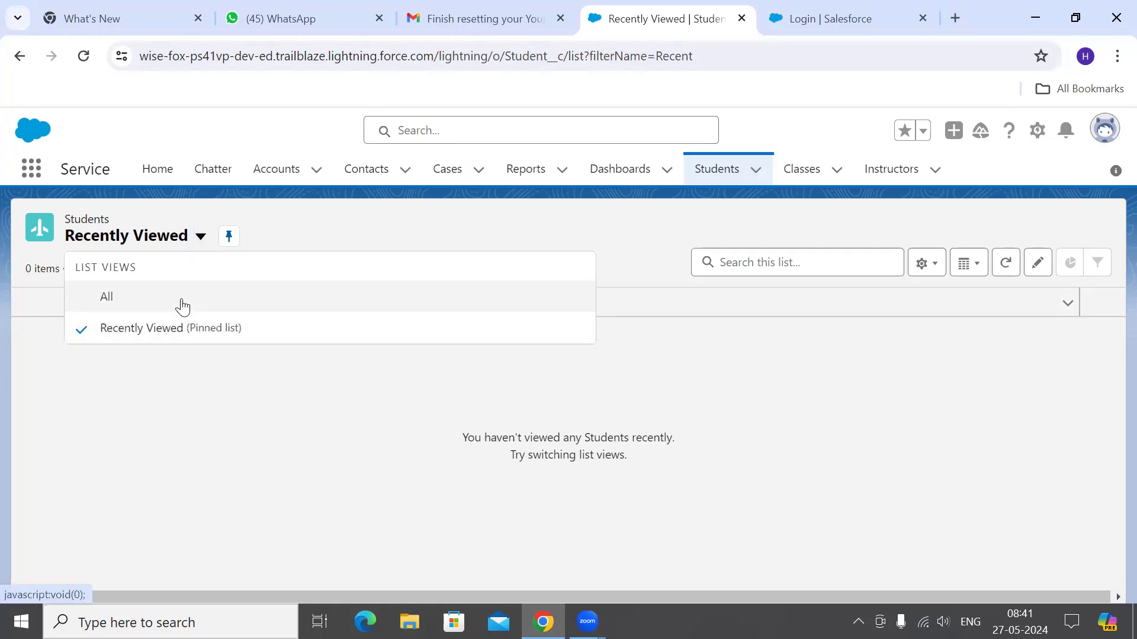
{"action": "left_click", "coordinate": [181, 305]}
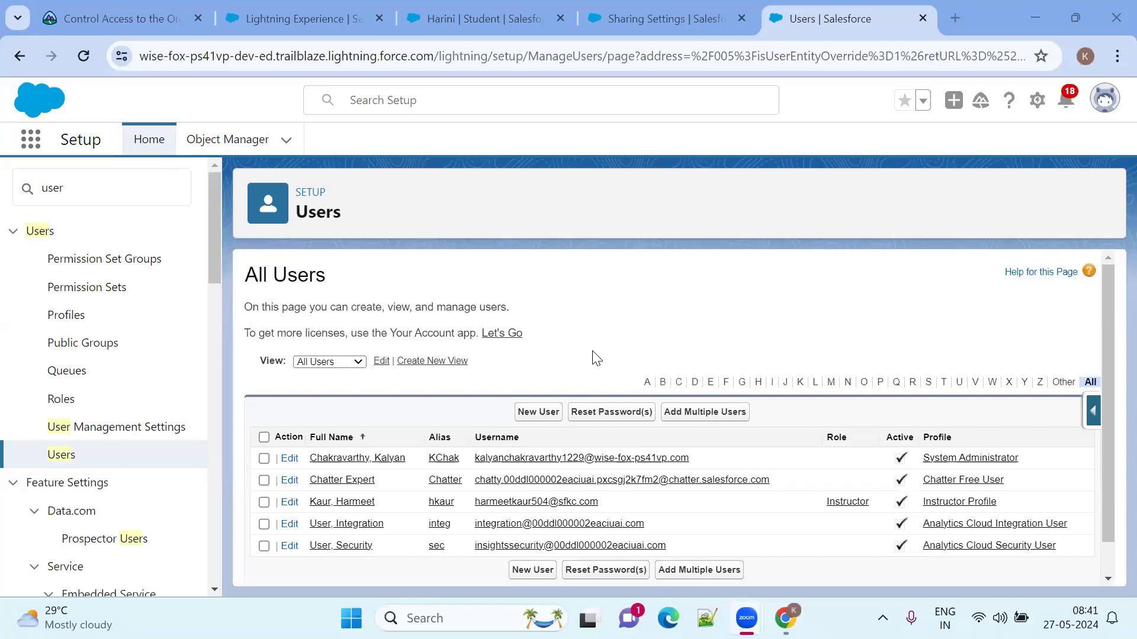
Step: Start a new user with the student's first name and last name M
{"action": "left_click", "coordinate": [527, 413]}
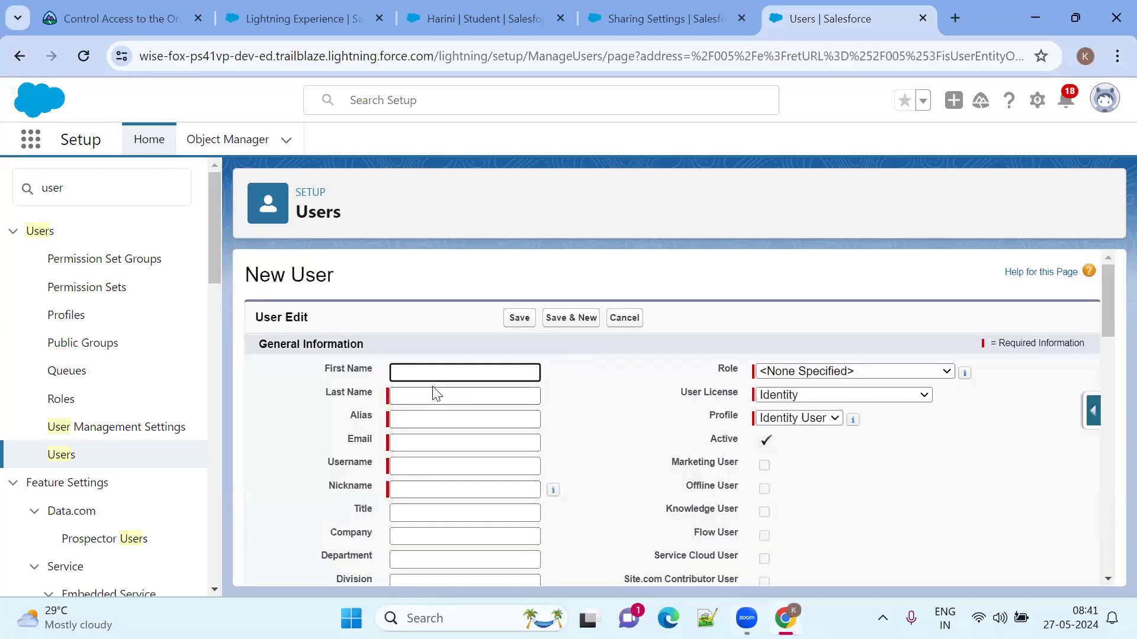
{"action": "type", "text": "Harini"}
{"action": "left_click", "coordinate": [428, 393]}
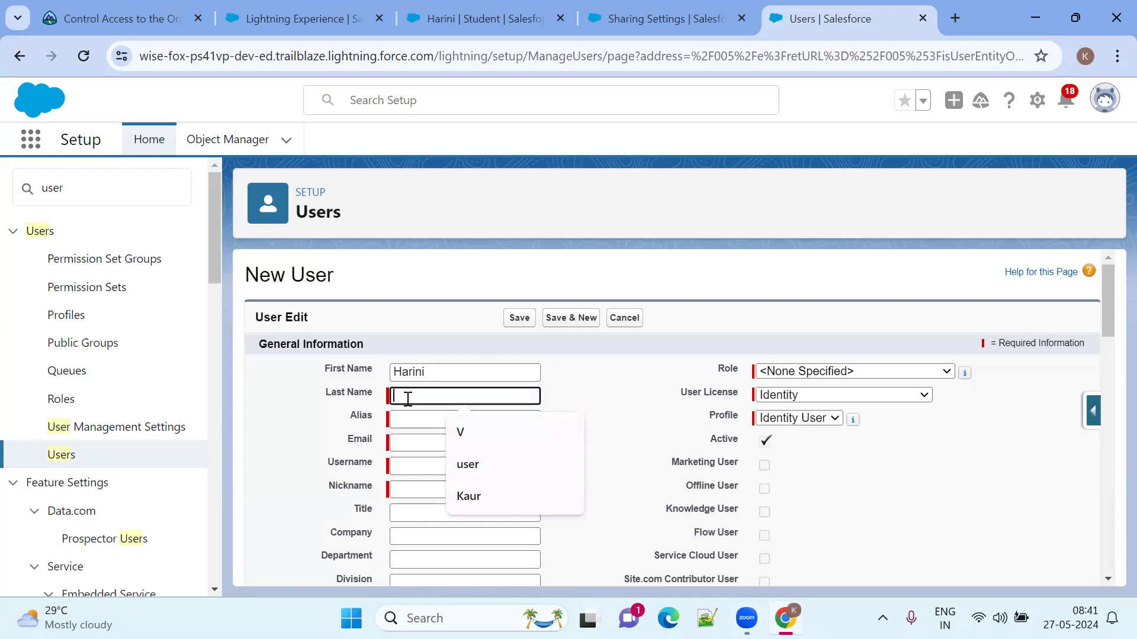
{"action": "type", "text": "M"}
Step: Replace the auto-filled alias with a new alias made from the student's name
{"action": "left_click", "coordinate": [401, 413]}
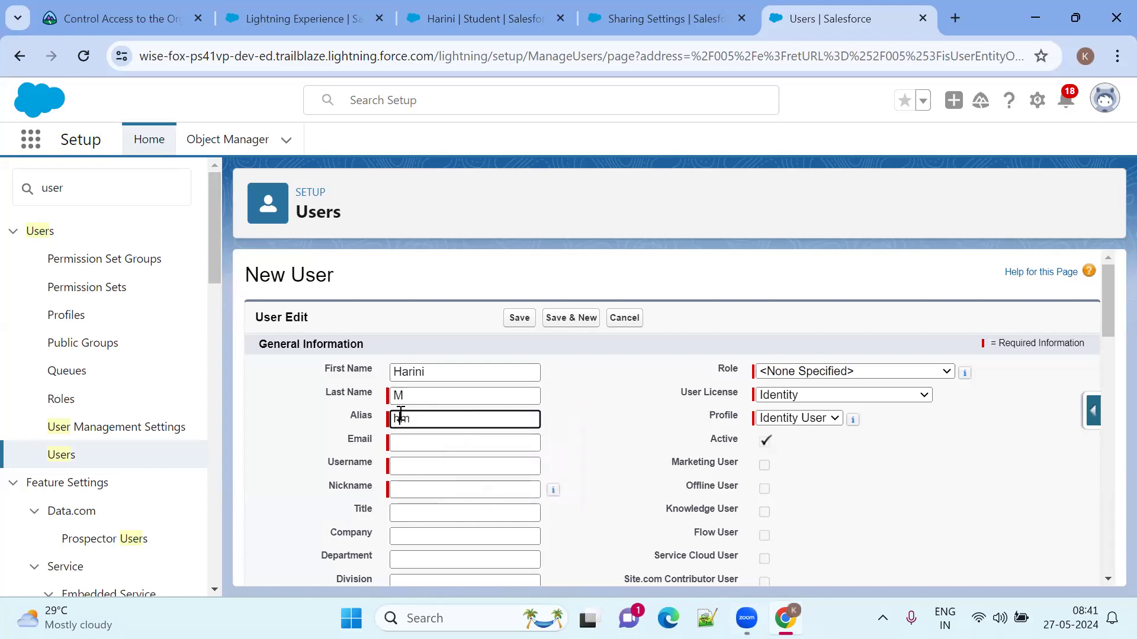
{"action": "double_click", "coordinate": [403, 416]}
{"action": "key", "text": "BackSpace"}
{"action": "type", "text": "kalyanch"}
{"action": "key", "text": "alt"}
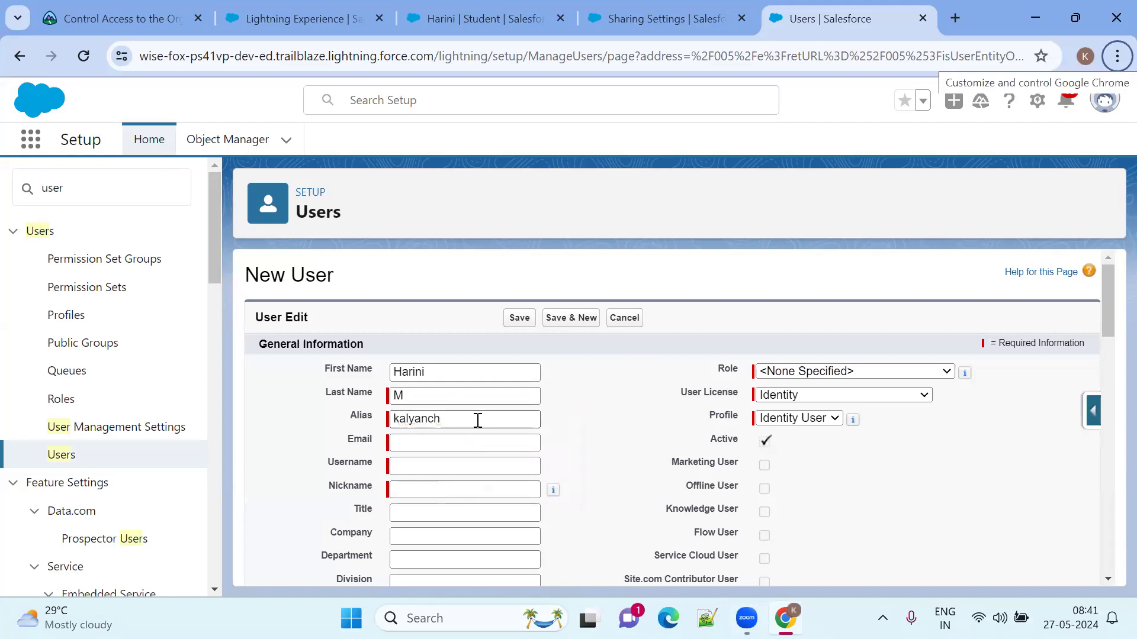
{"action": "double_click", "coordinate": [412, 421]}
{"action": "type", "text": "H"}
{"action": "key", "text": "BackSpace"}
{"action": "type", "text": "HariniM"}
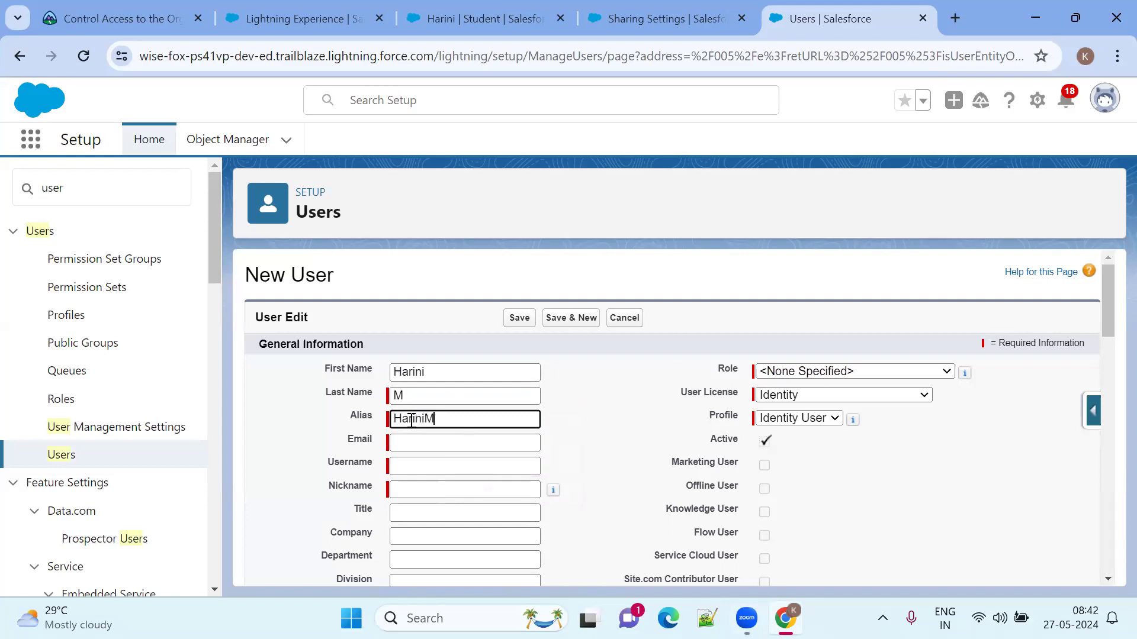
{"action": "left_click", "coordinate": [410, 443]}
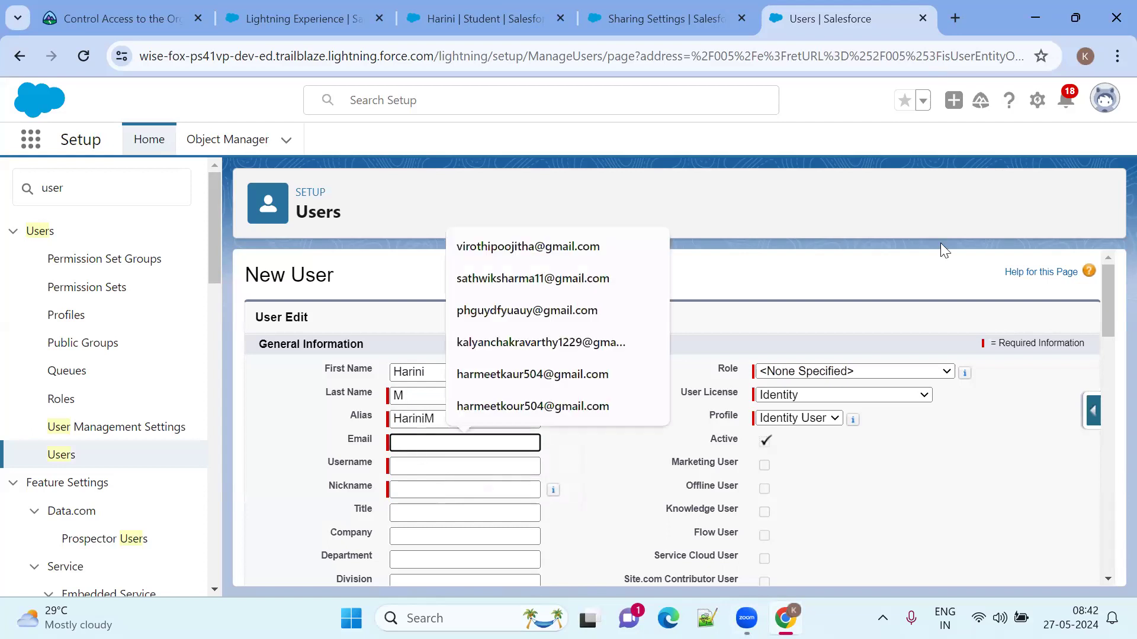
{"action": "left_click", "coordinate": [1087, 54]}
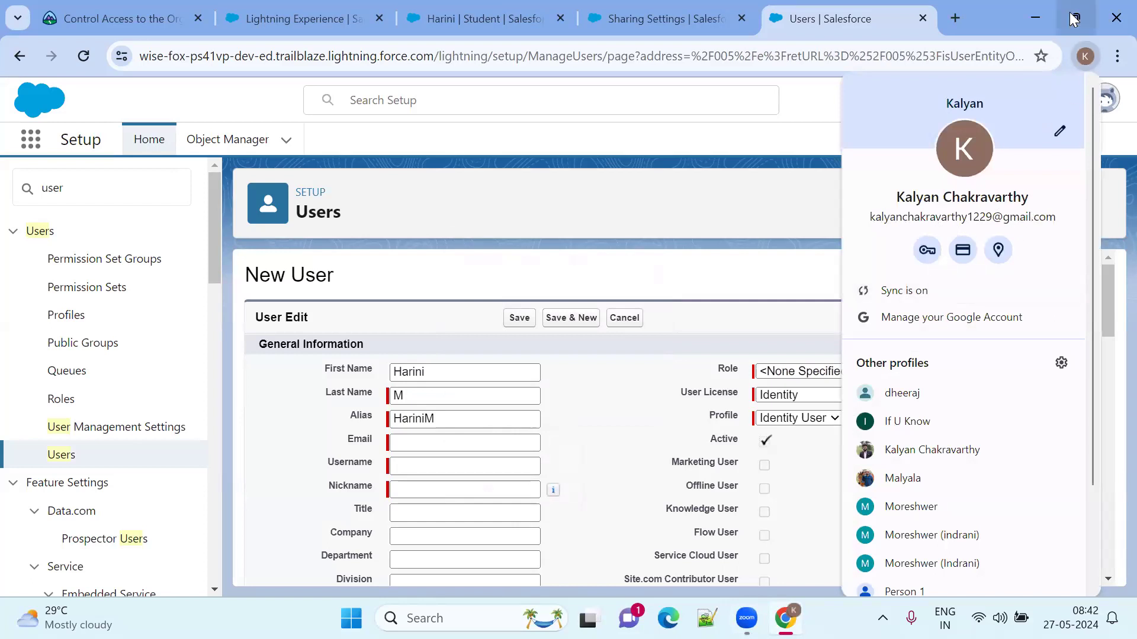
Step: Copy the Google account's e-mail address from a new Chrome window, then return to the Email field
{"action": "left_click", "coordinate": [971, 7]}
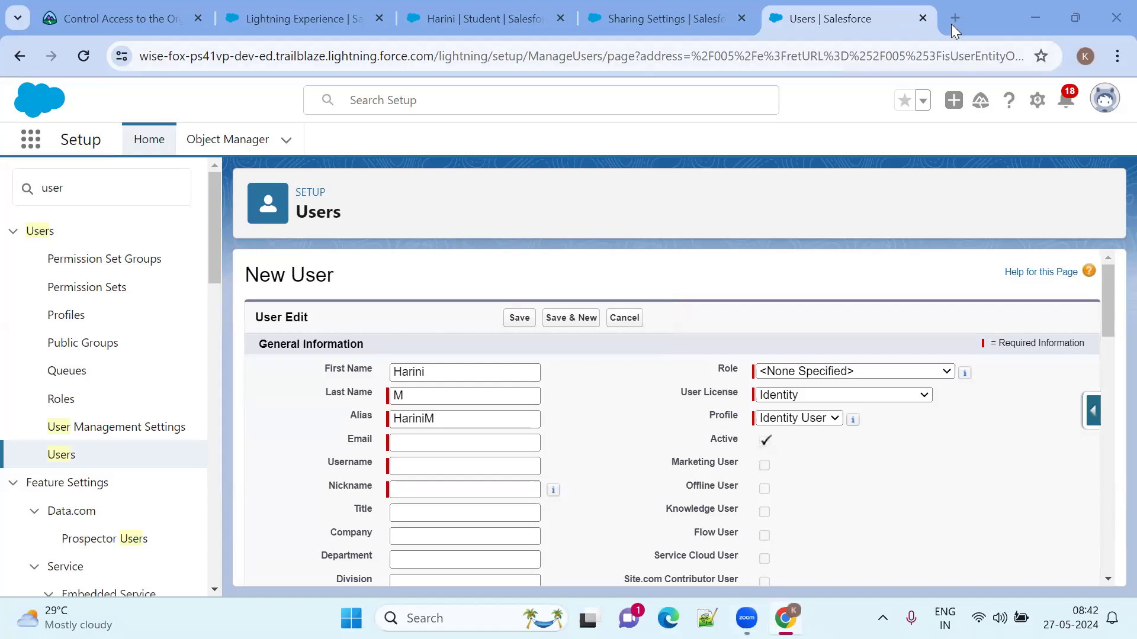
{"action": "left_click", "coordinate": [953, 19]}
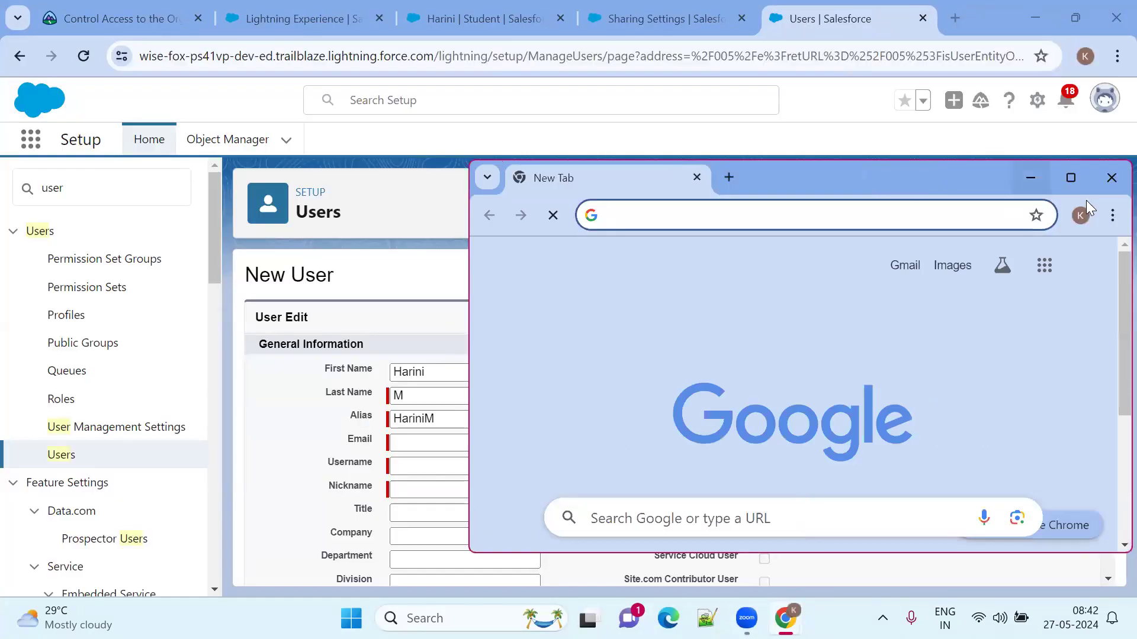
{"action": "left_click", "coordinate": [1086, 266]}
{"action": "left_click", "coordinate": [1061, 183]}
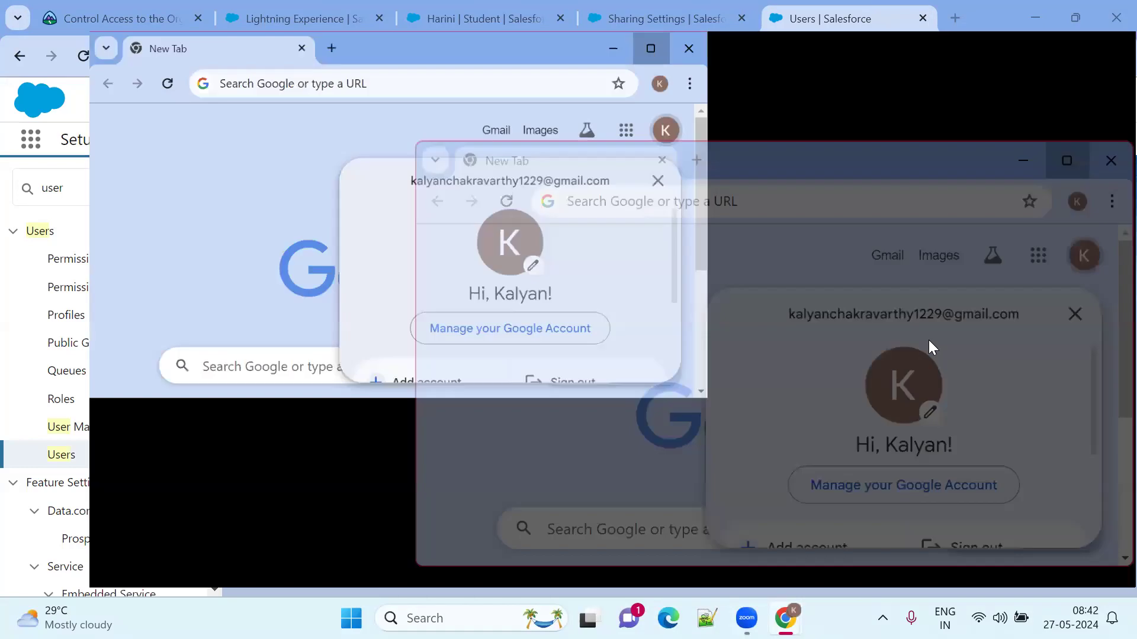
{"action": "left_click_drag", "start_coordinate": [817, 160], "coordinate": [1032, 160]}
{"action": "key", "text": "ctrl+c"}
{"action": "key", "text": "alt+Tab"}
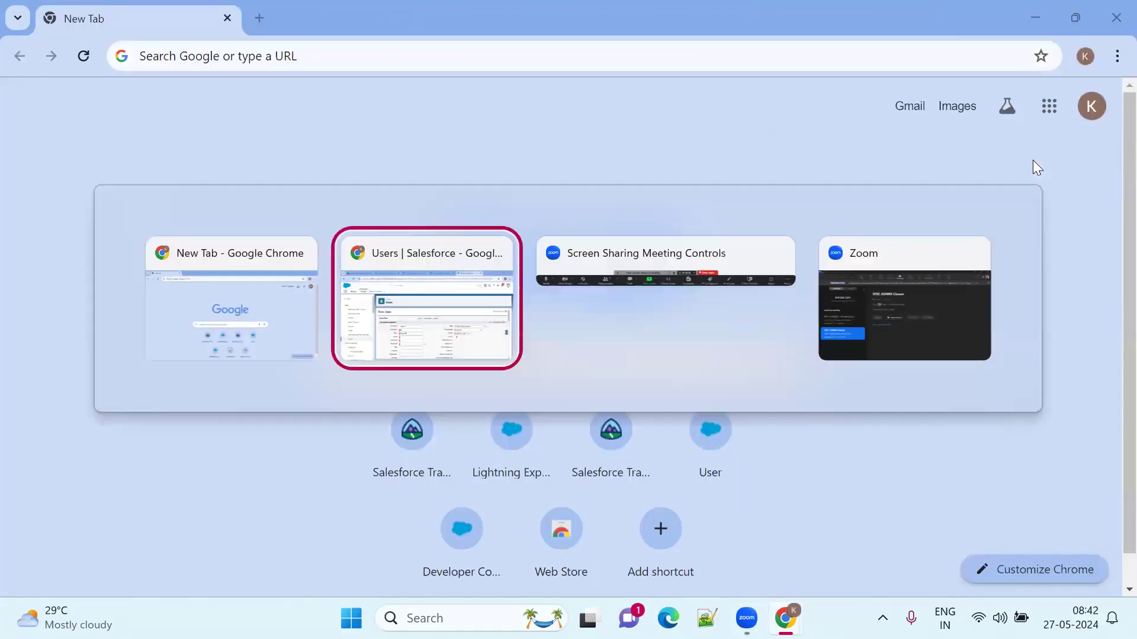
{"action": "left_click", "coordinate": [468, 439]}
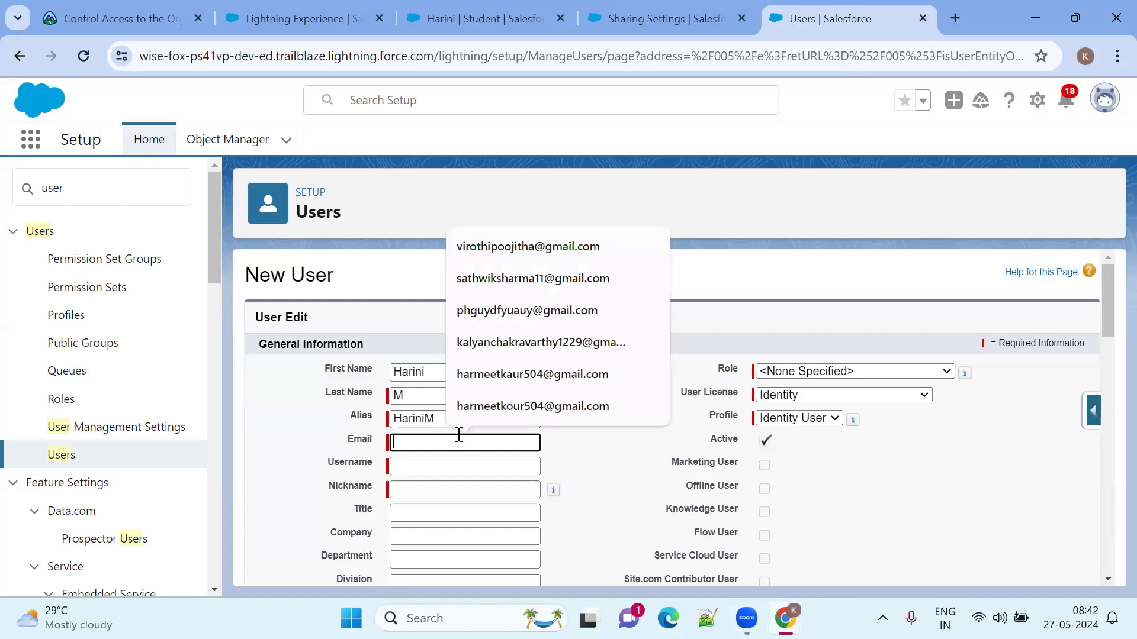
Step: Paste the copied e-mail address into Email so the Username auto-fills
{"action": "key", "text": "ctrl+v"}
{"action": "left_click", "coordinate": [455, 466]}
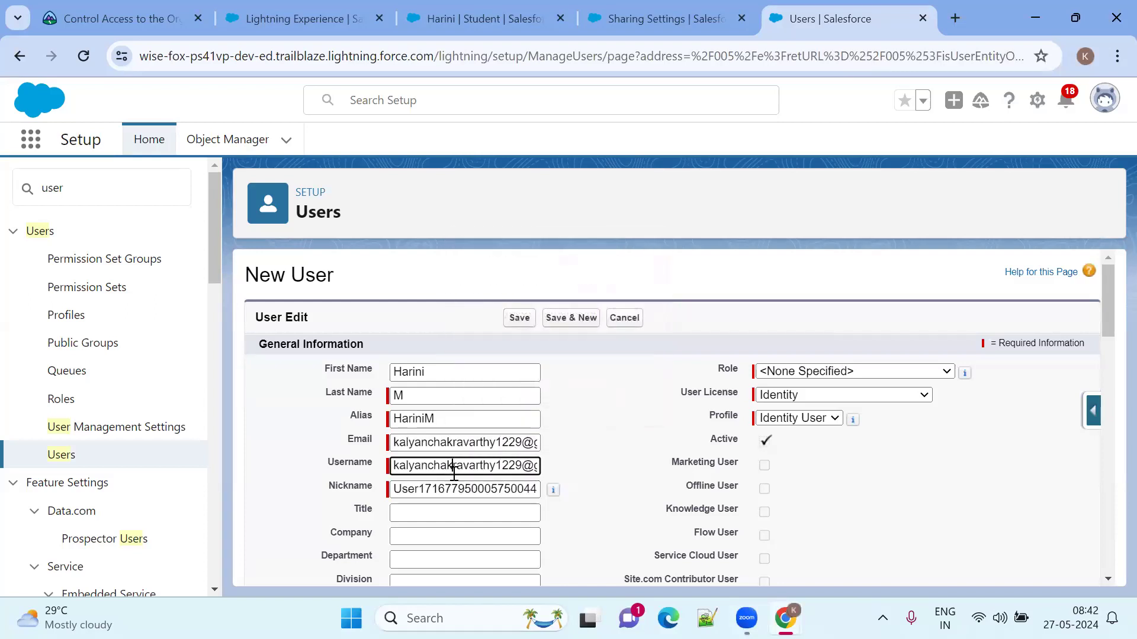
{"action": "left_click", "coordinate": [502, 467]}
{"action": "double_click", "coordinate": [502, 467]}
Step: Edit the Username, replacing 1229 with 001 and the gmail domain with sf
{"action": "key", "text": "Right"}
{"action": "key", "text": "BackSpace"}
{"action": "key", "text": "BackSpace"}
{"action": "key", "text": "BackSpace"}
{"action": "key", "text": "BackSpace"}
{"action": "type", "text": "001"}
{"action": "key", "text": "Right"}
{"action": "key", "text": "Right"}
{"action": "key", "text": "Right"}
{"action": "key", "text": "Right"}
{"action": "key", "text": "Right"}
{"action": "key", "text": "Right"}
{"action": "key", "text": "Right"}
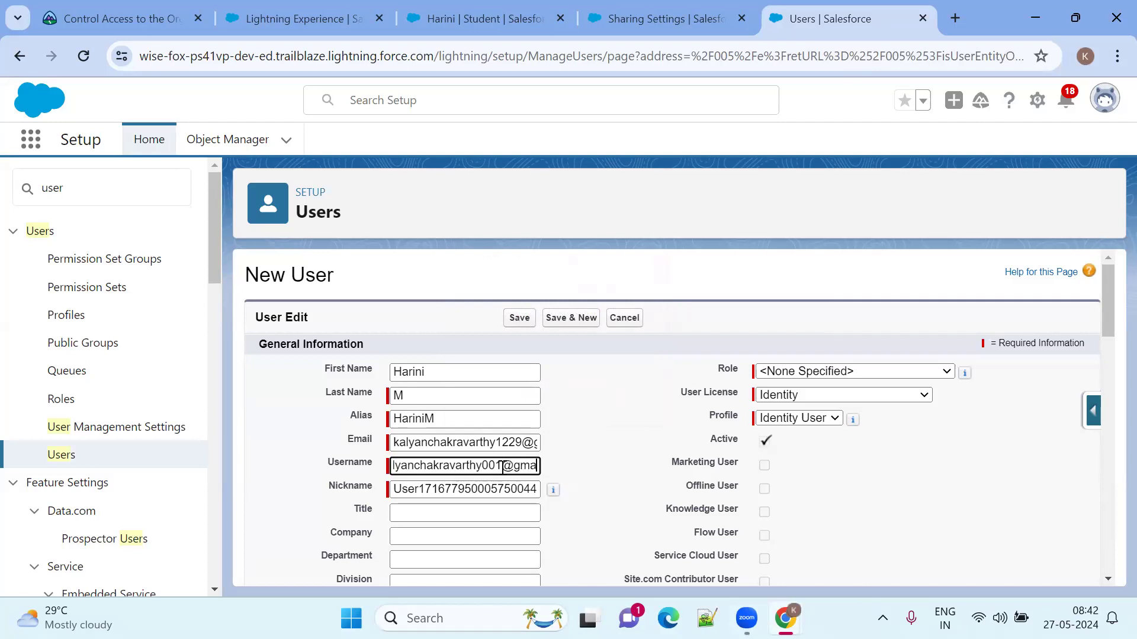
{"action": "key", "text": "BackSpace"}
{"action": "key", "text": "BackSpace"}
{"action": "key", "text": "BackSpace"}
{"action": "key", "text": "BackSpace"}
{"action": "key", "text": "BackSpace"}
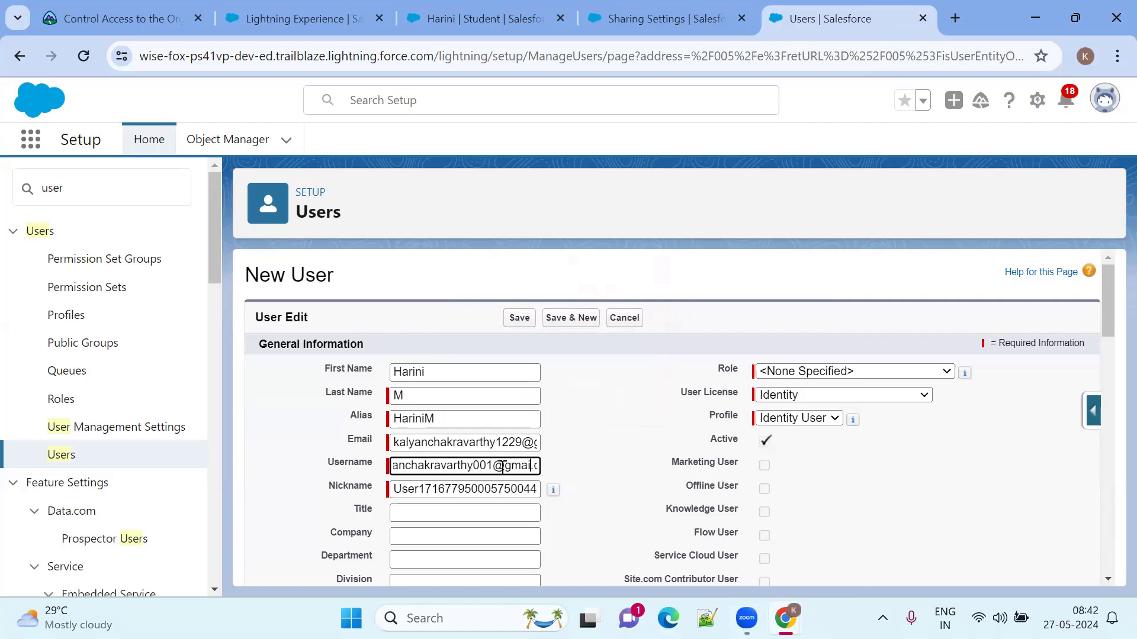
{"action": "type", "text": "sfkc"}
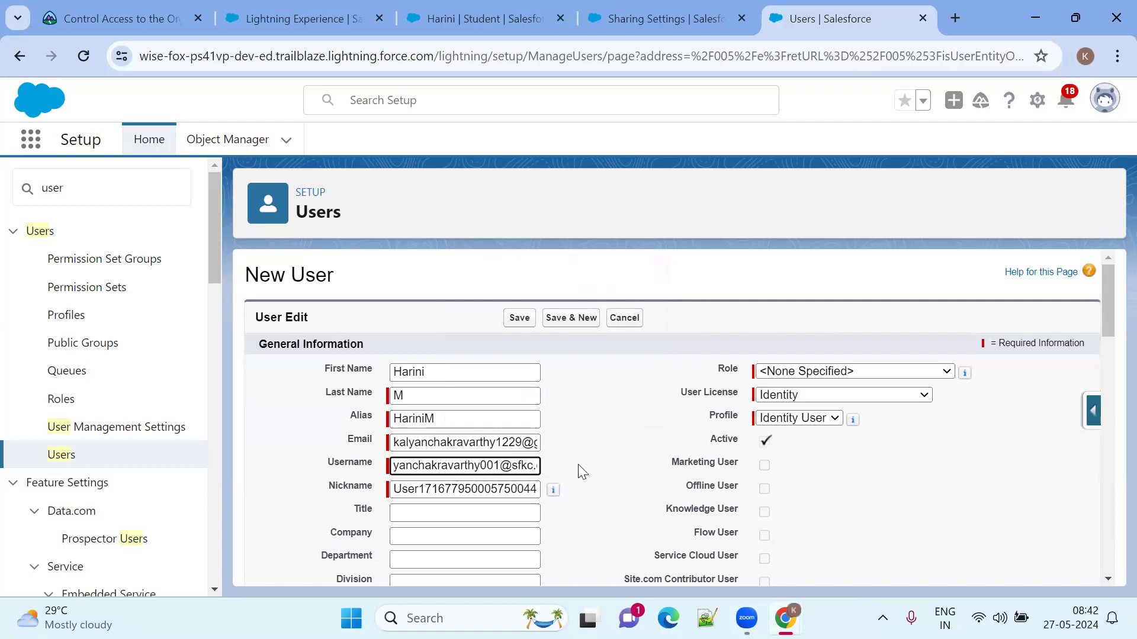
{"action": "left_click", "coordinate": [594, 457]}
{"action": "scroll", "coordinate": [593, 456], "scroll_direction": "down", "scroll_amount": 5}
{"action": "scroll", "coordinate": [593, 456], "scroll_direction": "up", "scroll_amount": 3}
{"action": "scroll", "coordinate": [943, 327], "scroll_direction": "up", "scroll_amount": 1}
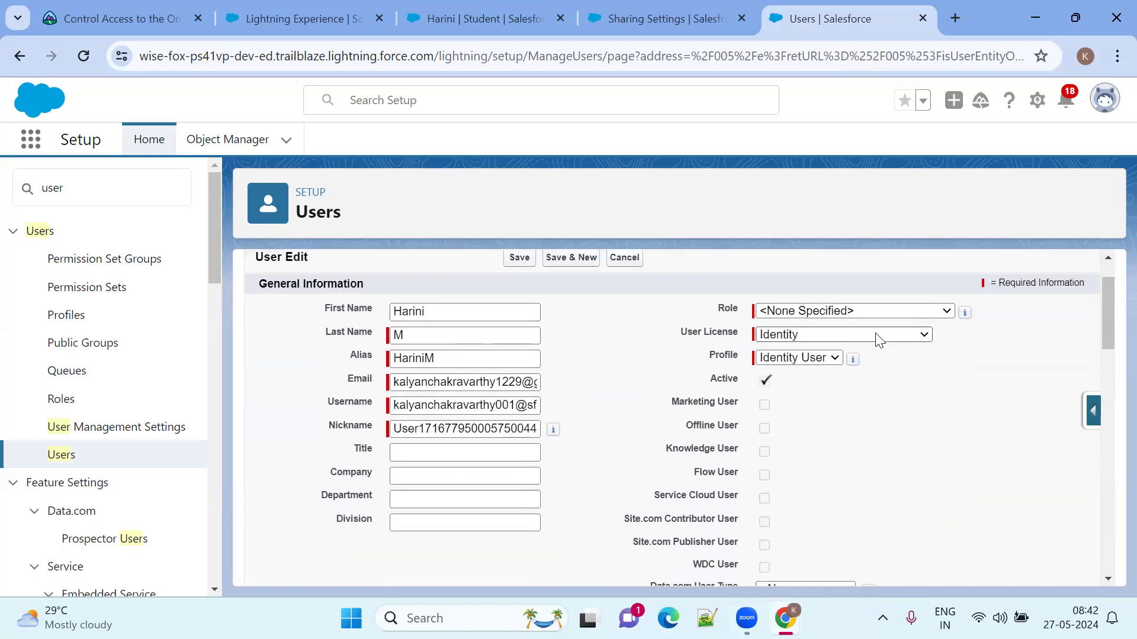
Step: Set the new user's role to Student and licence to Salesforce Platform
{"action": "left_click", "coordinate": [851, 312]}
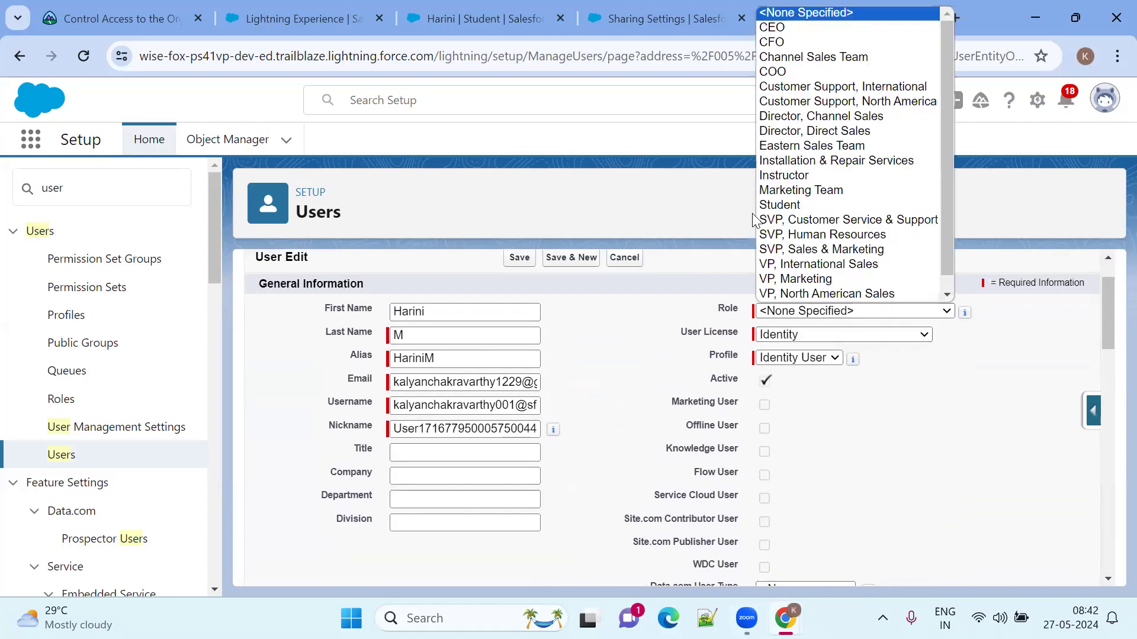
{"action": "left_click", "coordinate": [799, 204]}
{"action": "left_click", "coordinate": [815, 336]}
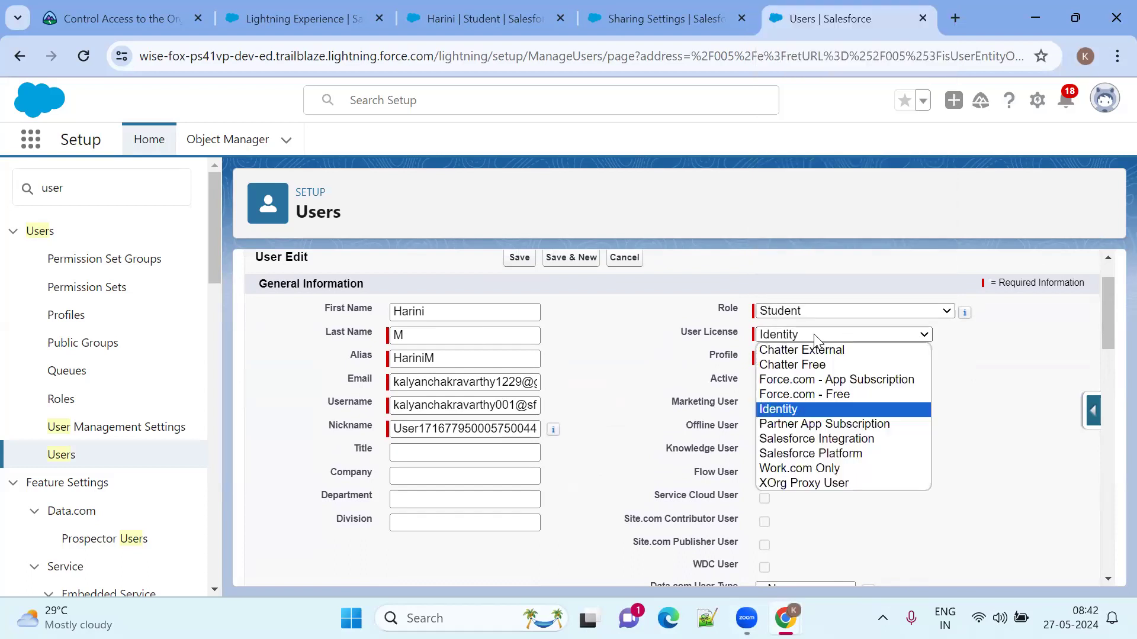
{"action": "left_click", "coordinate": [810, 454]}
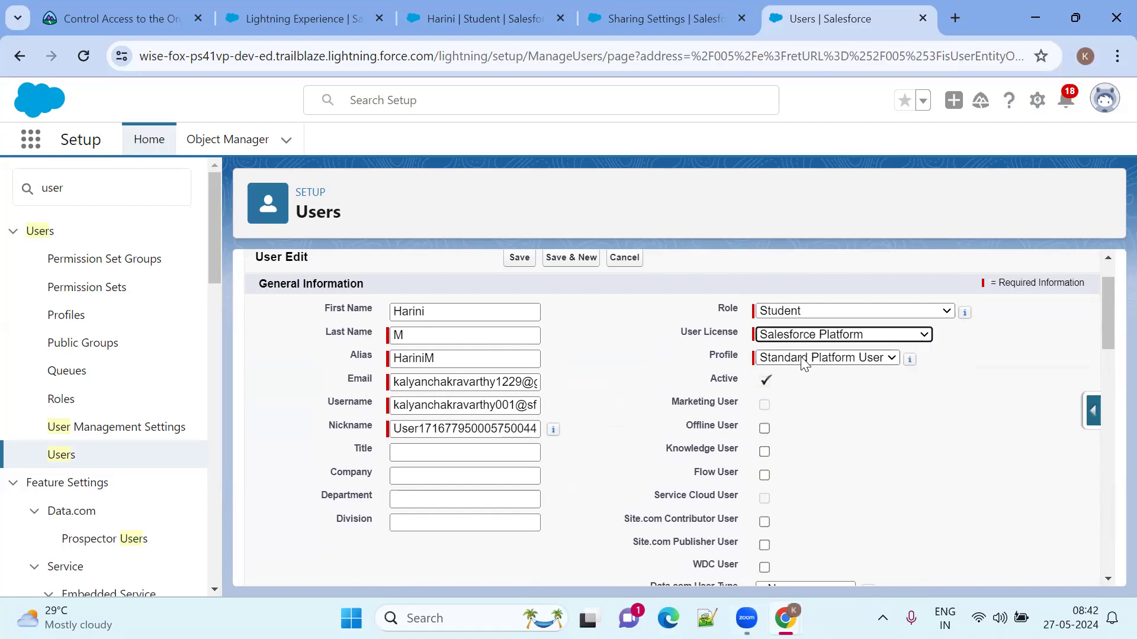
Step: Compare the profiles offered by the Salesforce Integration and Chatter Free licences
{"action": "left_click", "coordinate": [803, 361]}
{"action": "left_click", "coordinate": [794, 334]}
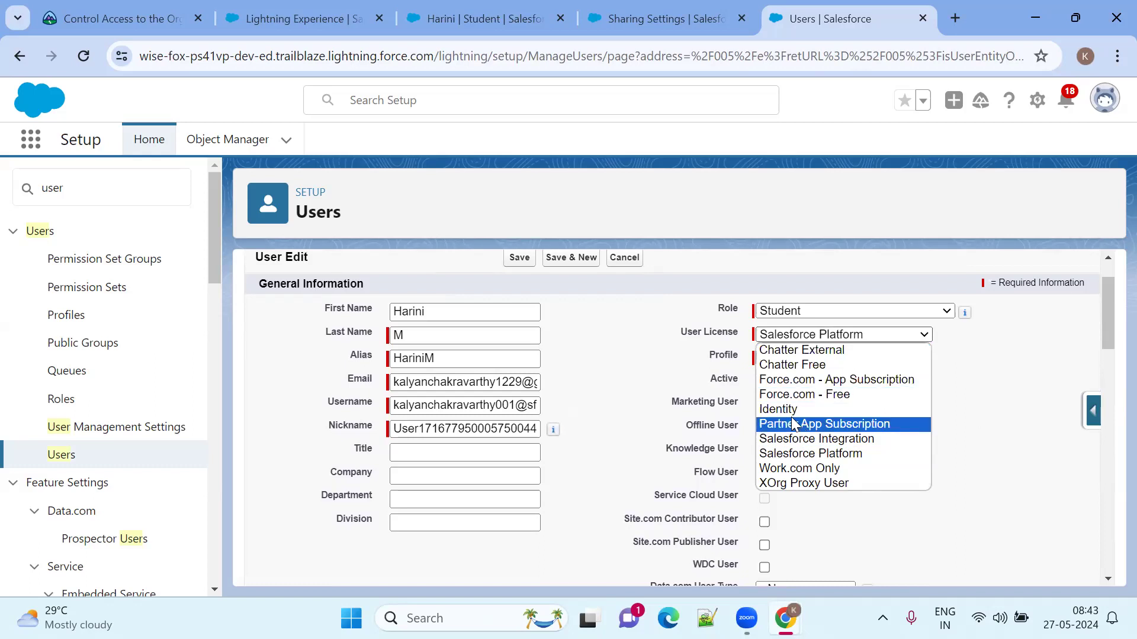
{"action": "left_click", "coordinate": [819, 438]}
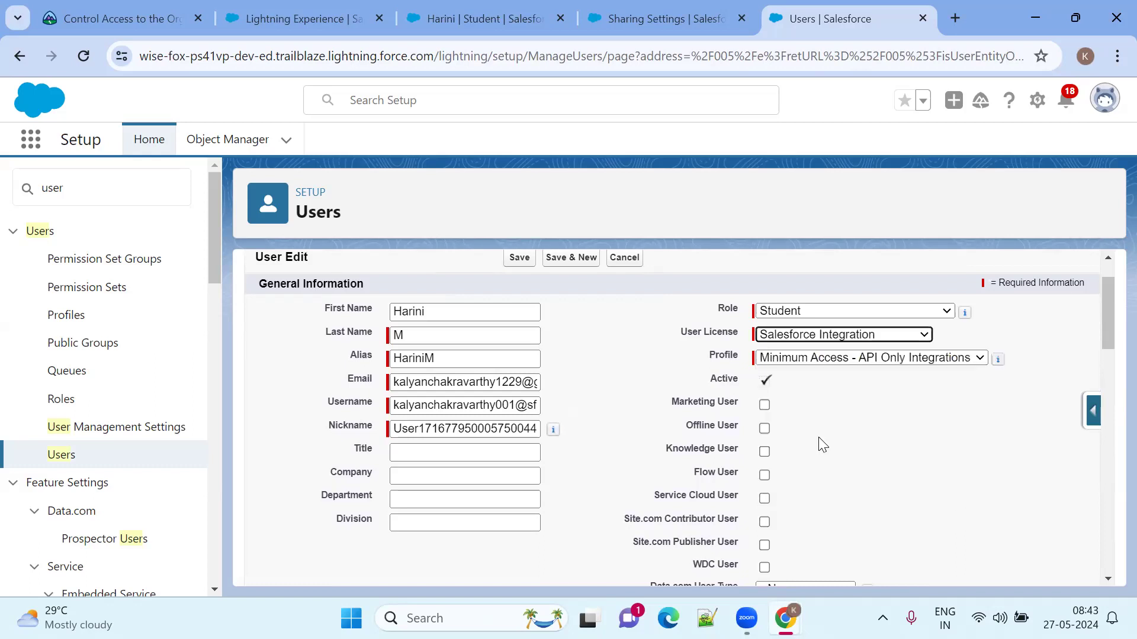
{"action": "left_click", "coordinate": [811, 359]}
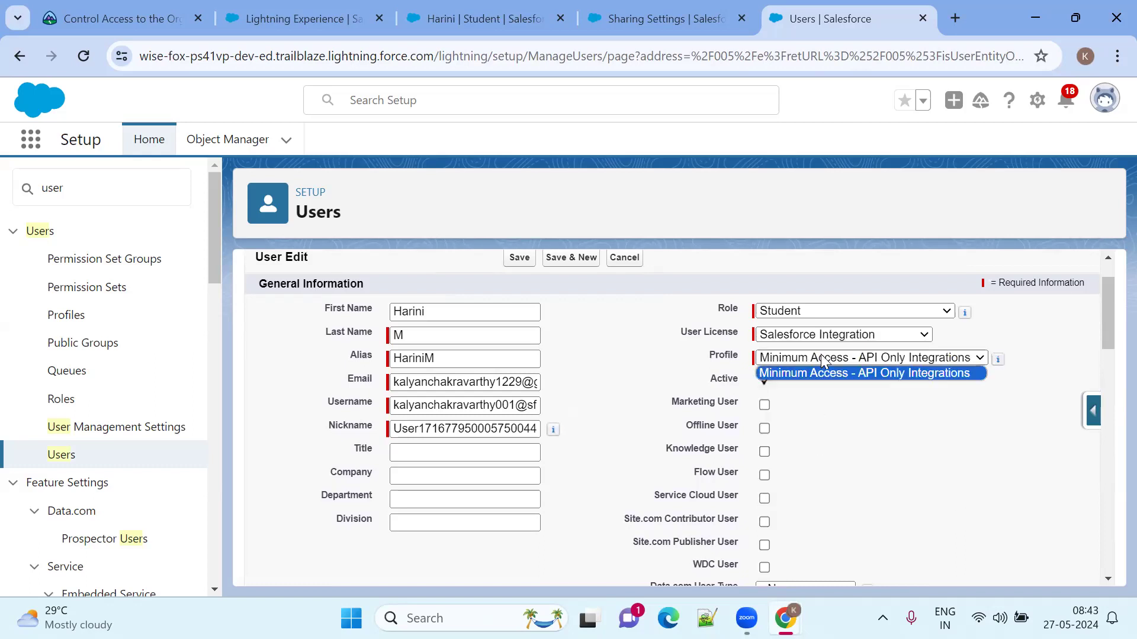
{"action": "left_click", "coordinate": [810, 338]}
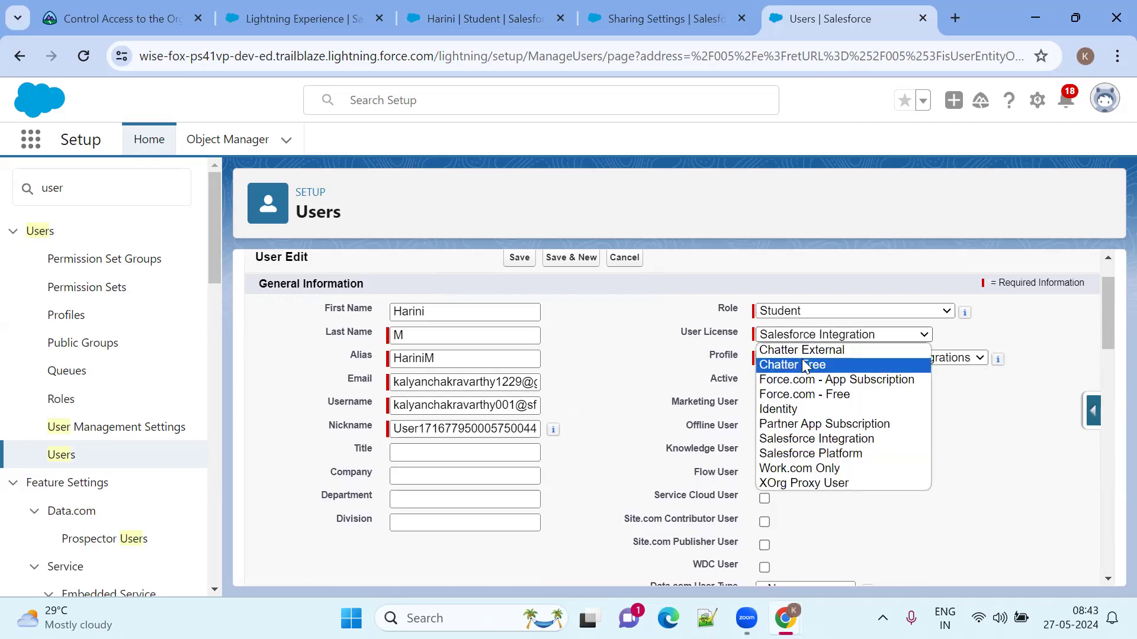
{"action": "left_click", "coordinate": [810, 363]}
{"action": "left_click", "coordinate": [809, 361]}
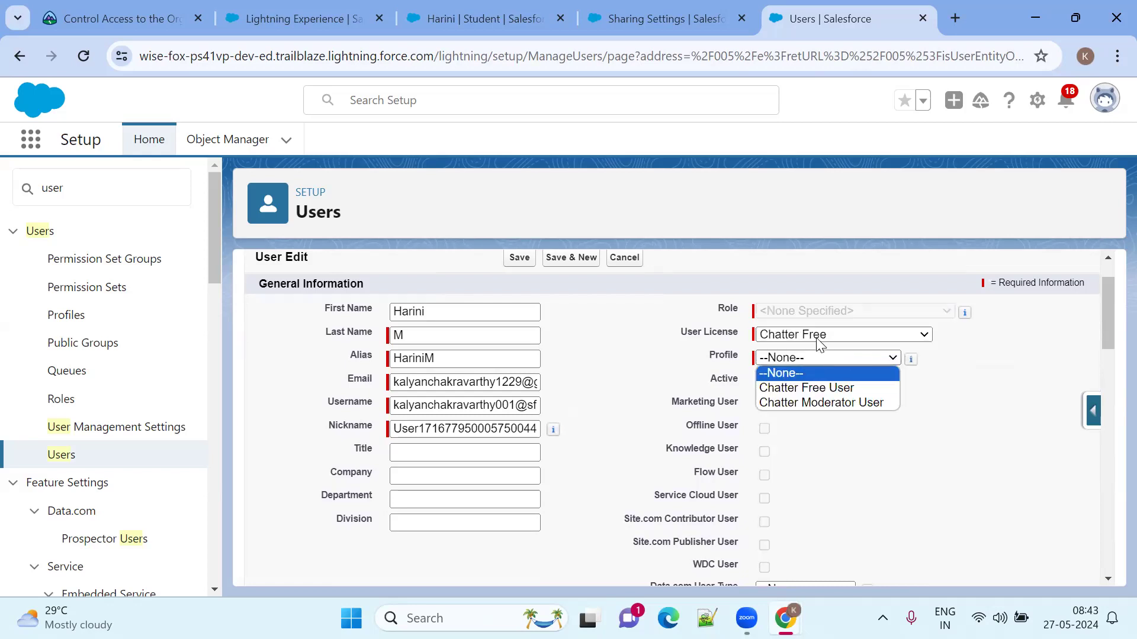
{"action": "left_click", "coordinate": [813, 337]}
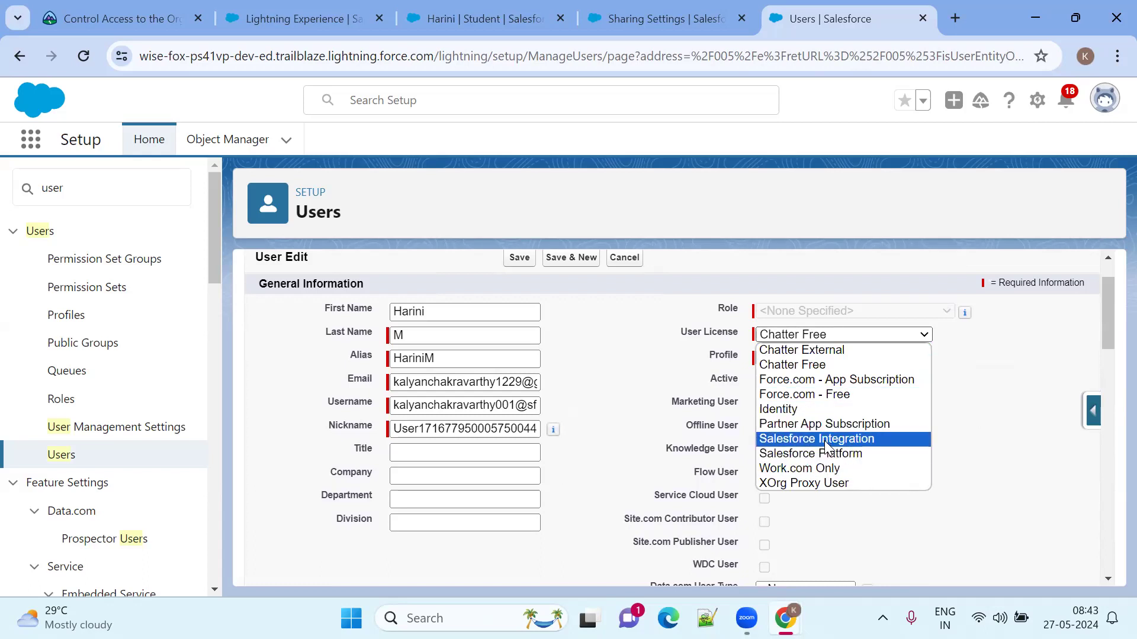
Step: Check the profiles offered by the Salesforce Integration and Identity licences
{"action": "left_click", "coordinate": [825, 442]}
{"action": "left_click", "coordinate": [835, 358]}
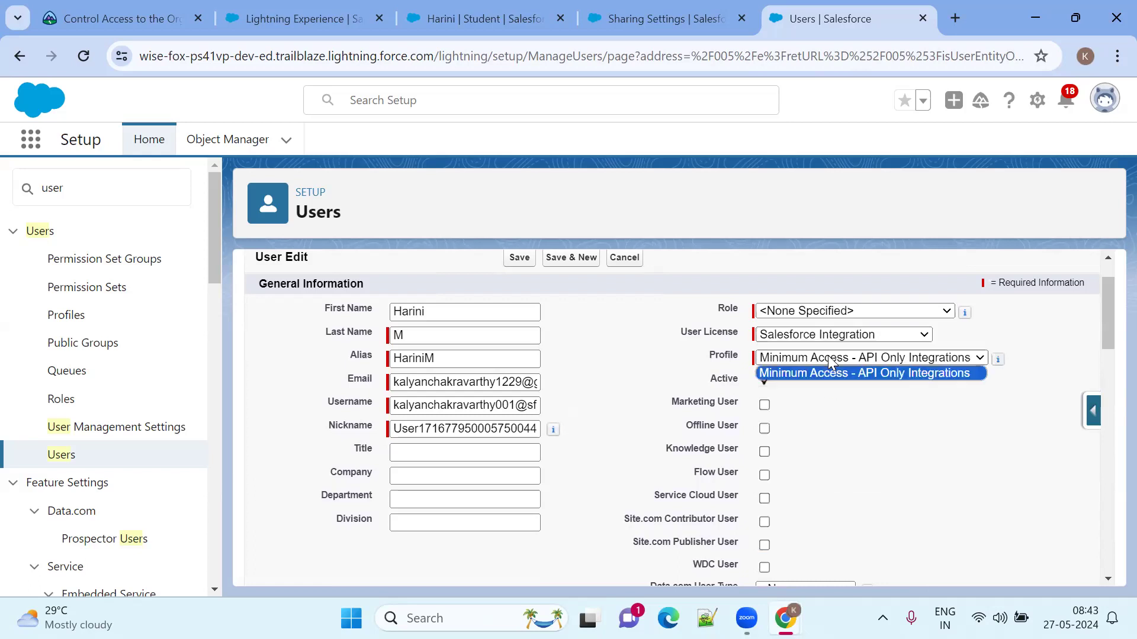
{"action": "left_click", "coordinate": [837, 339]}
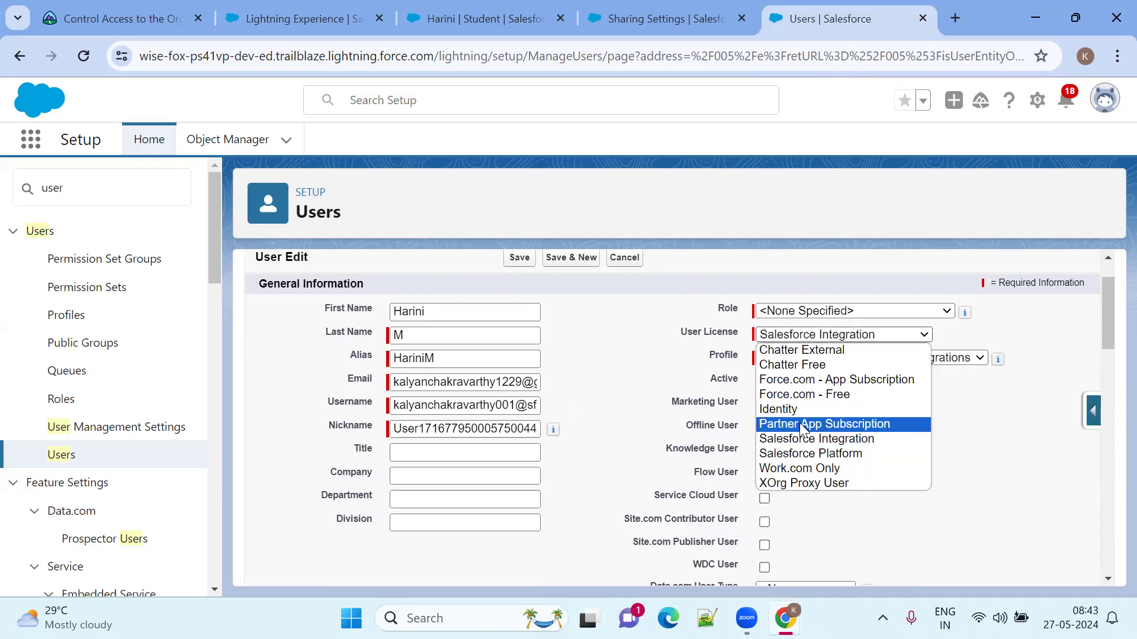
{"action": "left_click", "coordinate": [956, 450]}
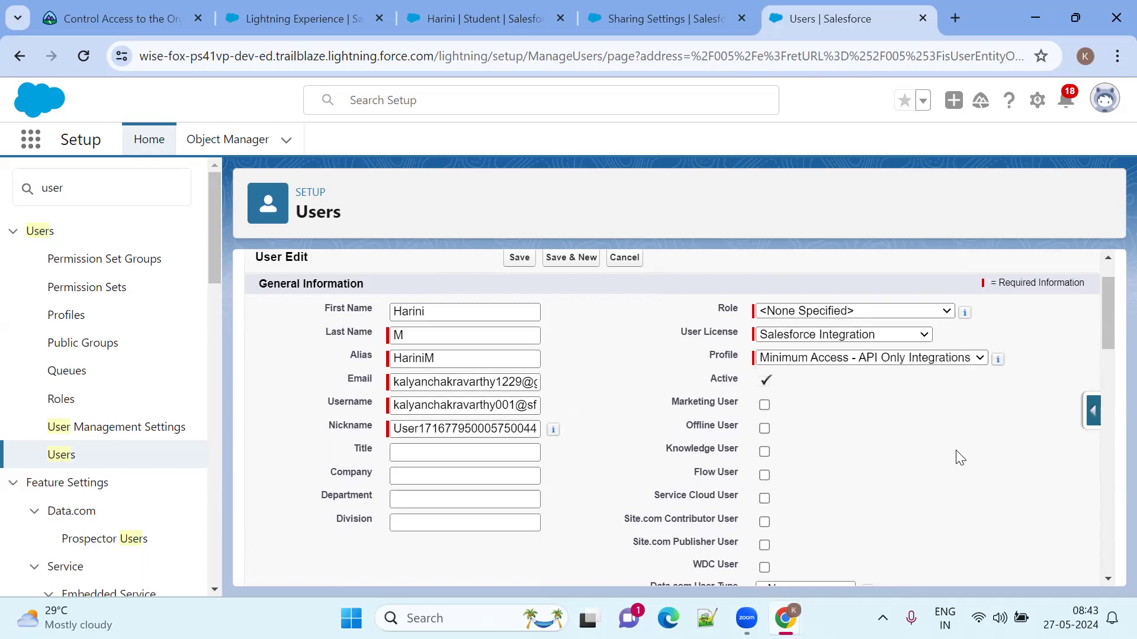
{"action": "left_click", "coordinate": [817, 335]}
{"action": "left_click", "coordinate": [829, 409]}
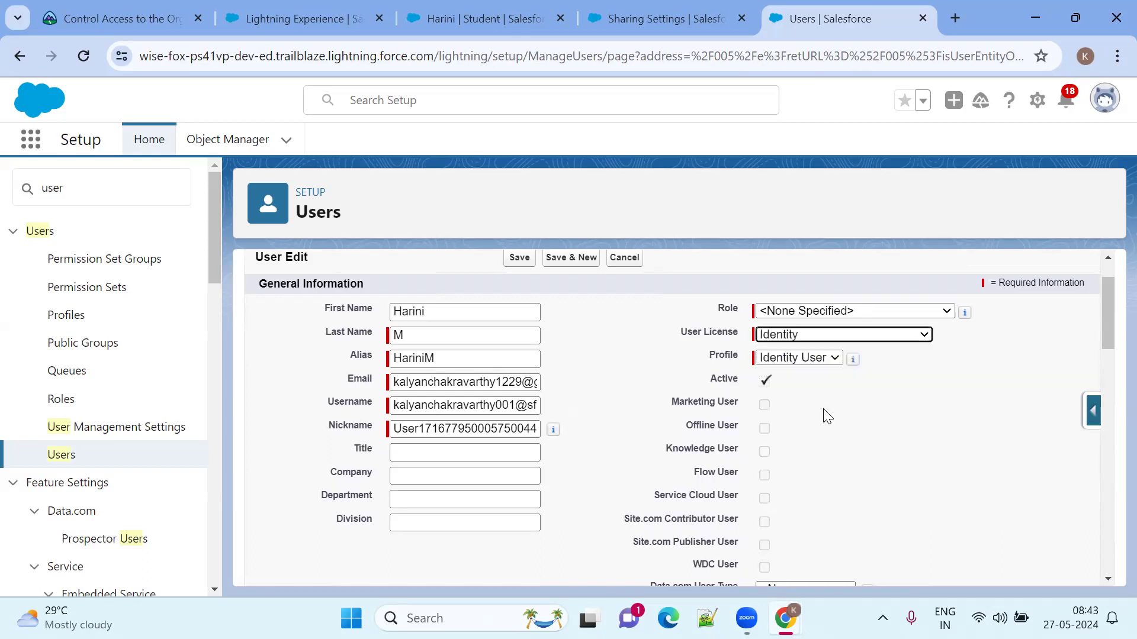
{"action": "left_click", "coordinate": [805, 359]}
{"action": "left_click", "coordinate": [811, 335]}
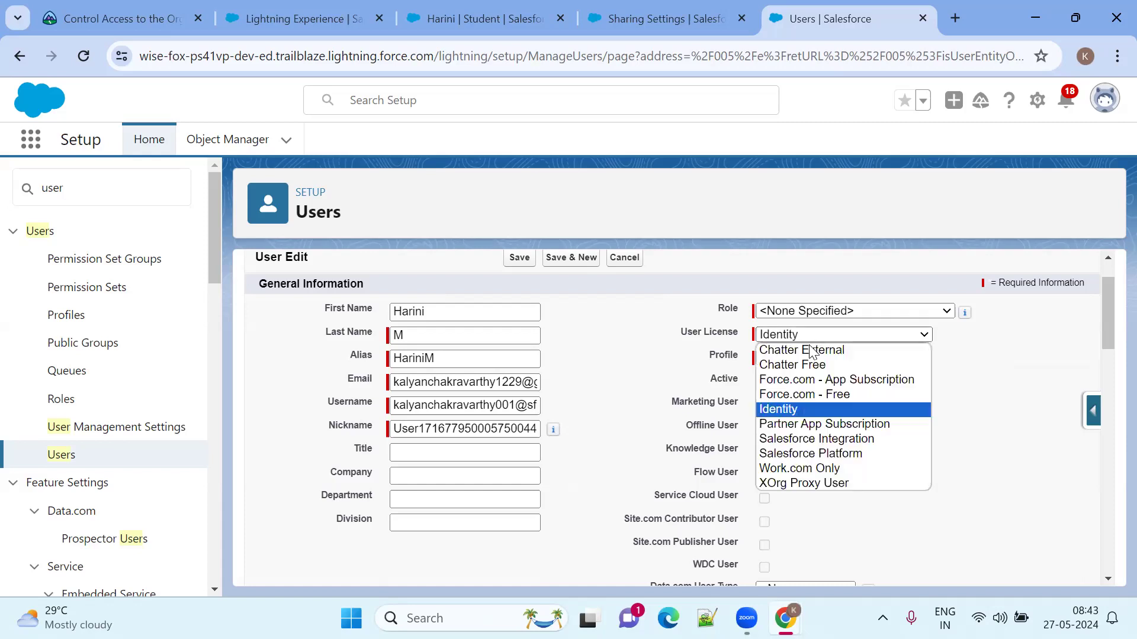
Step: Restore role Student, licence Salesforce Platform and profile Standard Platform User
{"action": "left_click", "coordinate": [808, 312]}
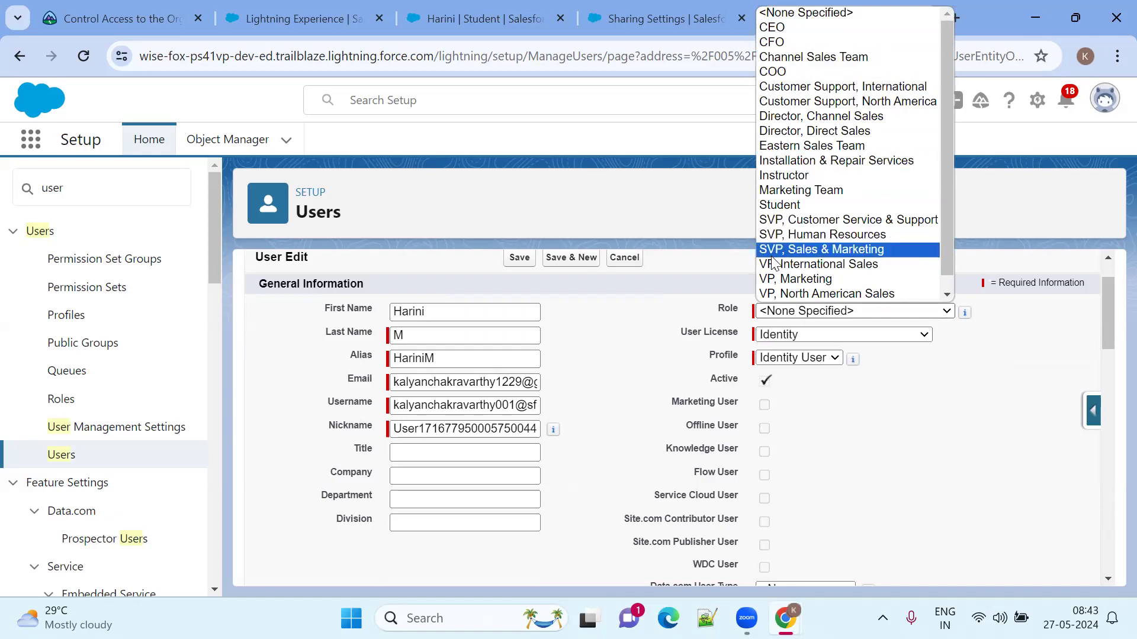
{"action": "scroll", "coordinate": [775, 264], "scroll_direction": "down", "scroll_amount": 1}
{"action": "left_click", "coordinate": [776, 191]}
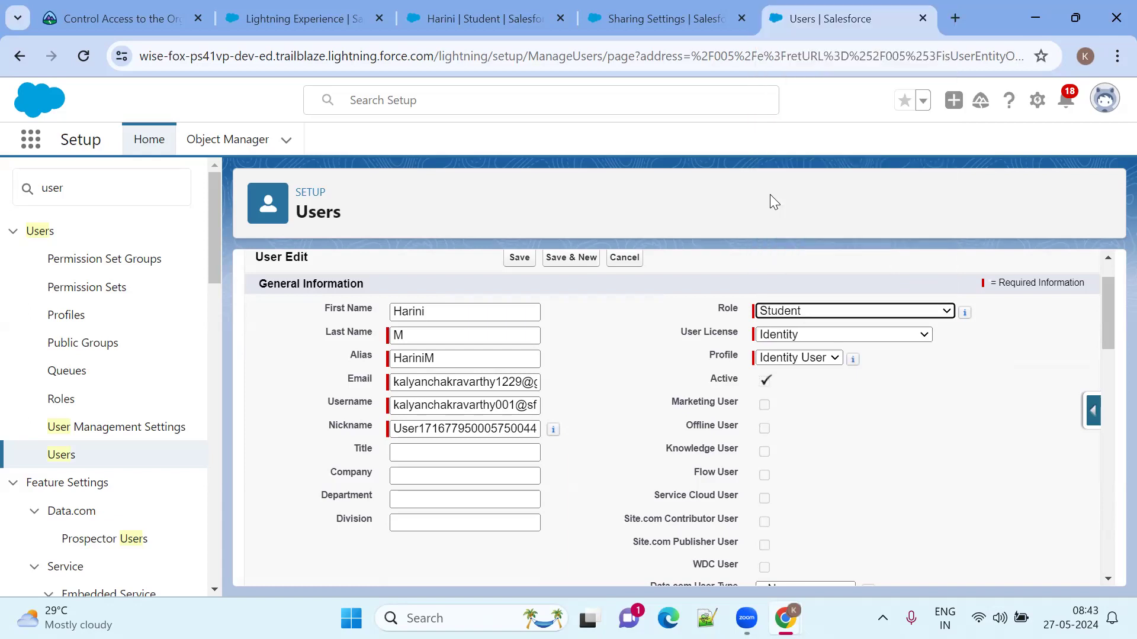
{"action": "left_click", "coordinate": [788, 336]}
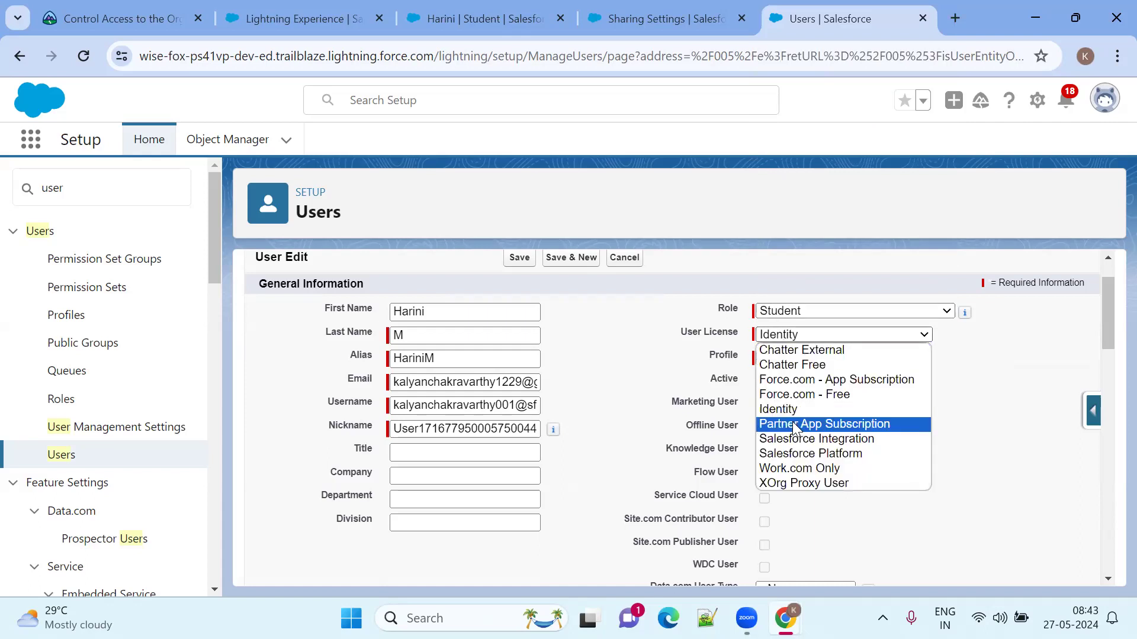
{"action": "left_click", "coordinate": [800, 453]}
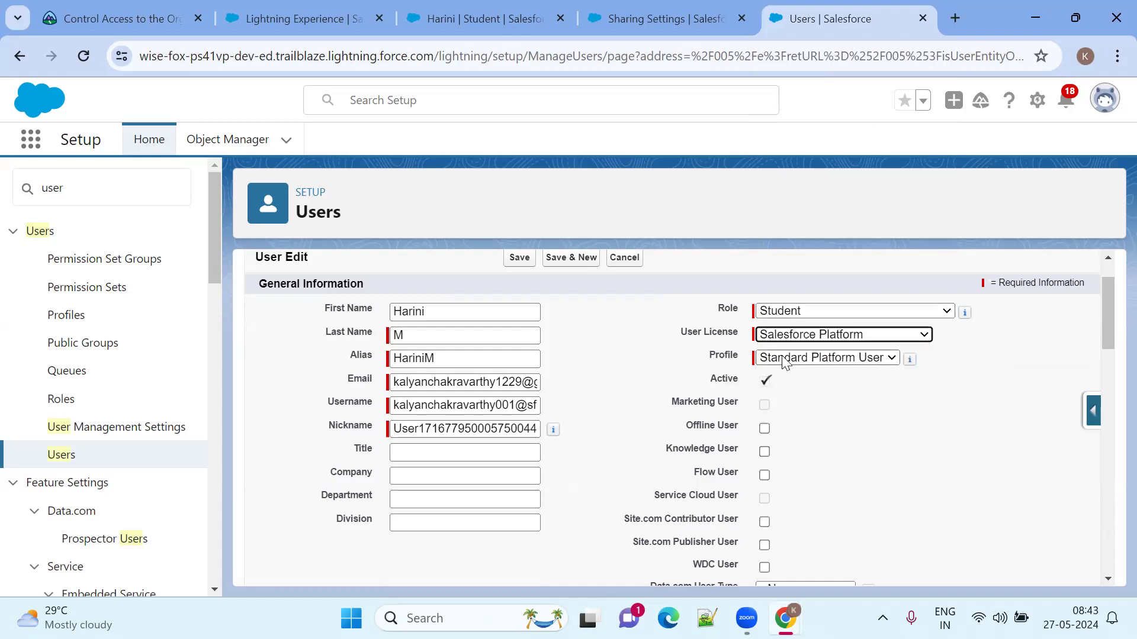
{"action": "left_click", "coordinate": [785, 362]}
{"action": "left_click", "coordinate": [842, 420]}
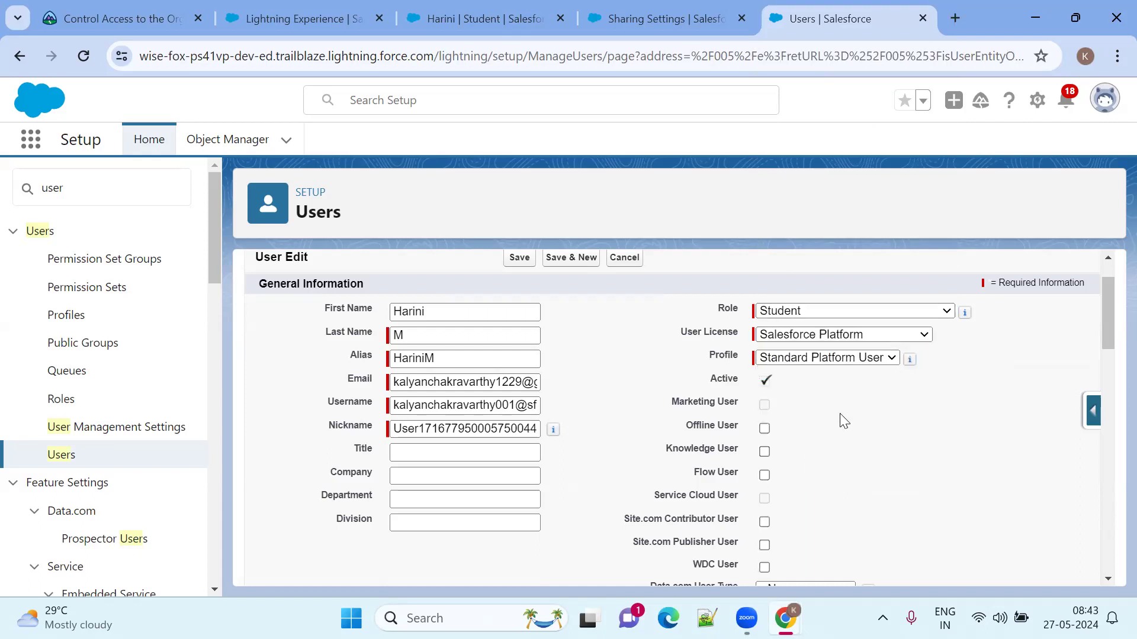
Step: Try the Force.com - Free, Force.com - App Subscription and Salesforce Integration licences and their profiles
{"action": "scroll", "coordinate": [799, 473], "scroll_direction": "down", "scroll_amount": 5}
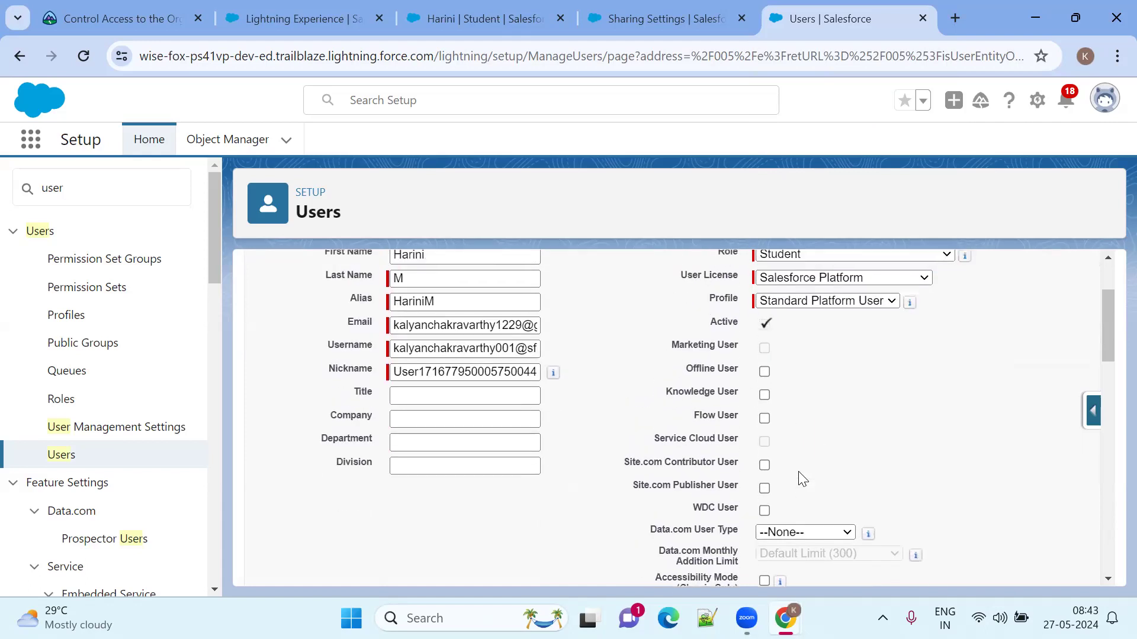
{"action": "scroll", "coordinate": [798, 471], "scroll_direction": "down", "scroll_amount": 10}
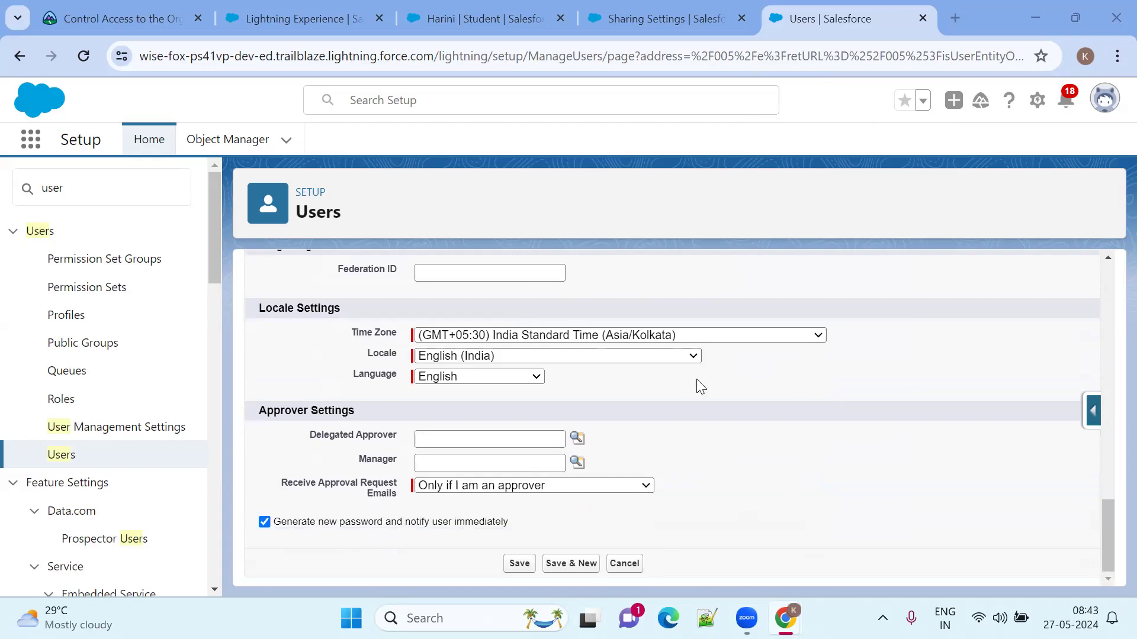
{"action": "scroll", "coordinate": [698, 384], "scroll_direction": "up", "scroll_amount": 15}
{"action": "scroll", "coordinate": [696, 379], "scroll_direction": "up", "scroll_amount": 1}
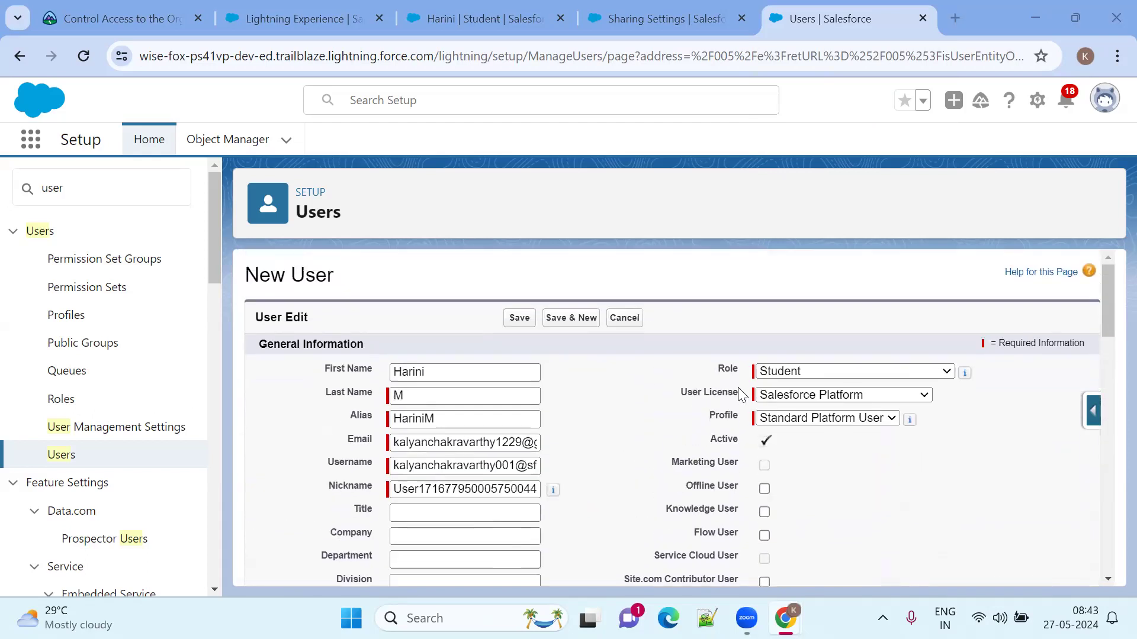
{"action": "left_click", "coordinate": [841, 394]}
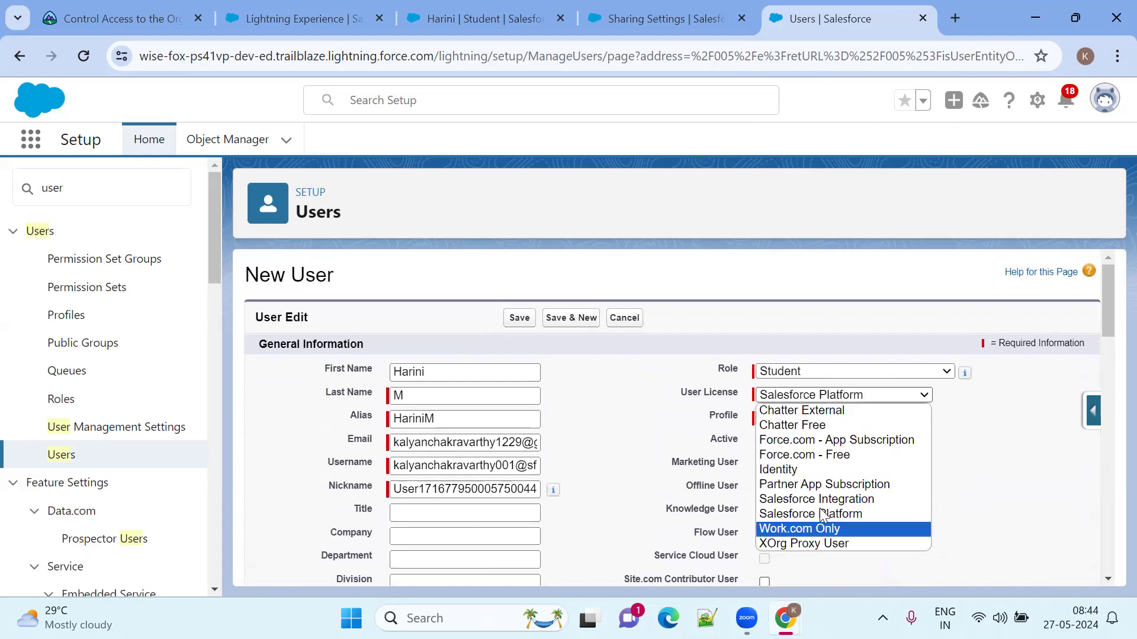
{"action": "left_click", "coordinate": [803, 456]}
{"action": "left_click", "coordinate": [807, 419]}
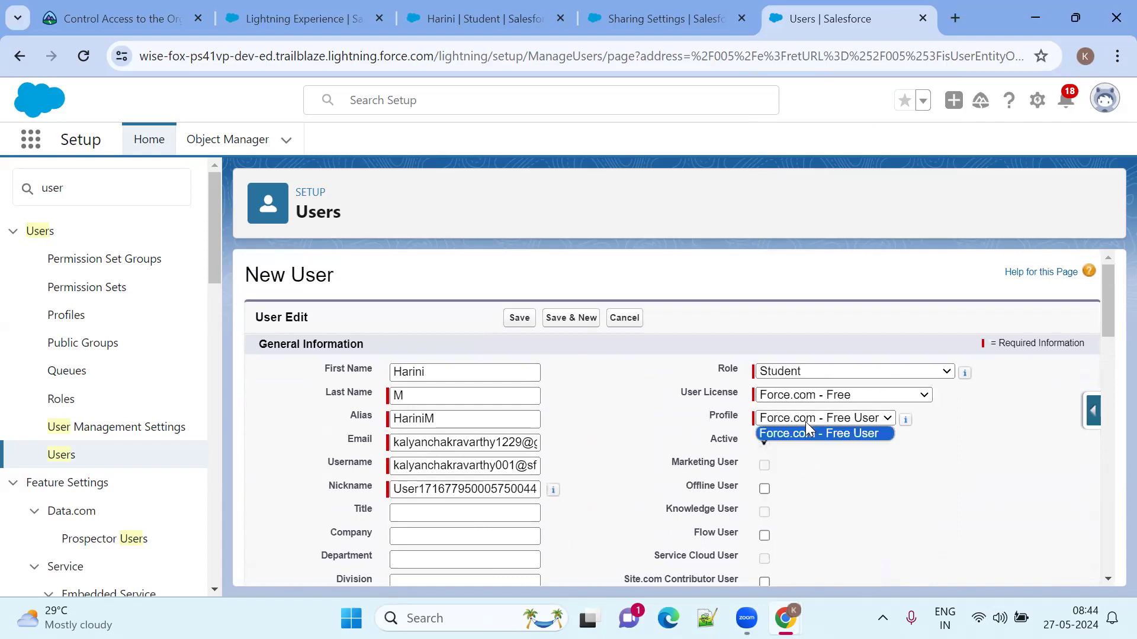
{"action": "left_click", "coordinate": [800, 396]}
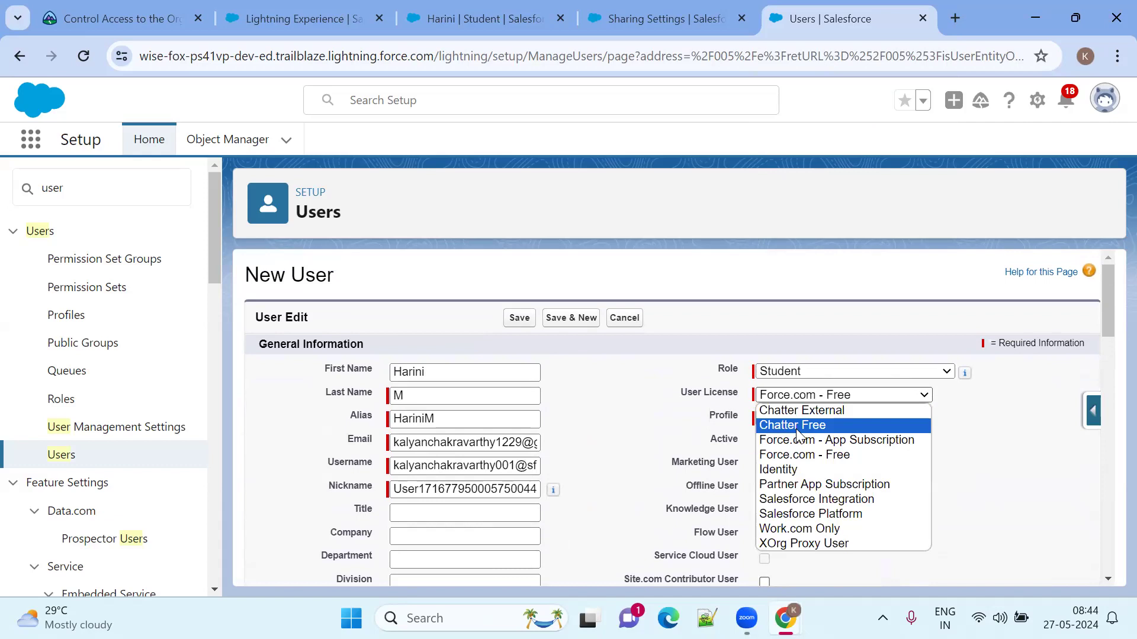
{"action": "left_click", "coordinate": [800, 440]}
{"action": "left_click", "coordinate": [799, 395]}
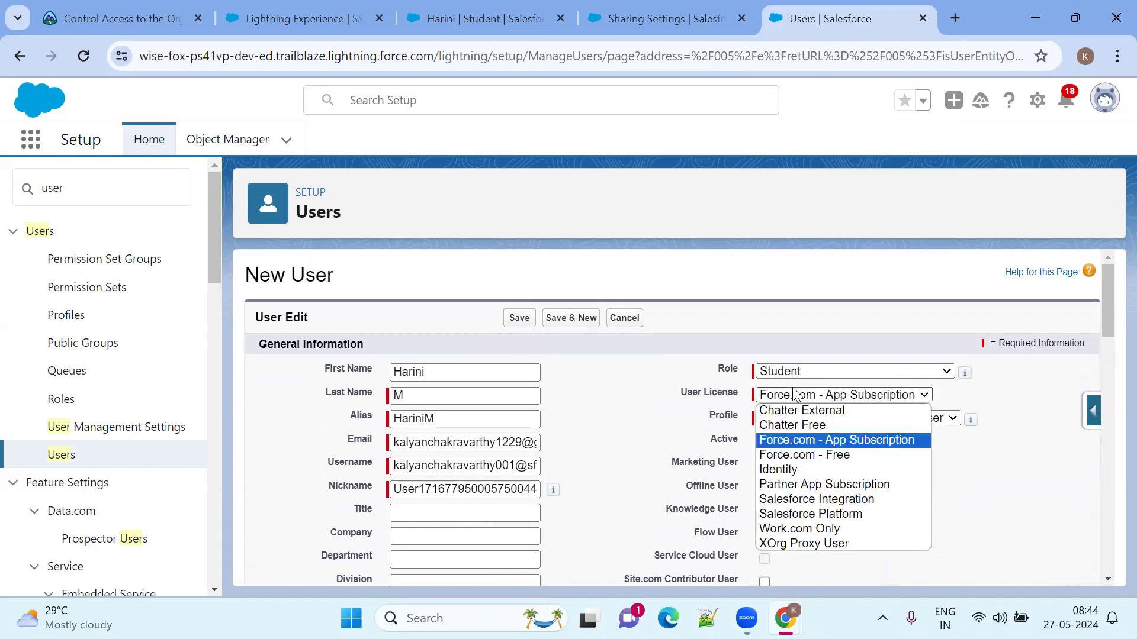
{"action": "left_click", "coordinate": [796, 500]}
{"action": "left_click", "coordinate": [804, 421]}
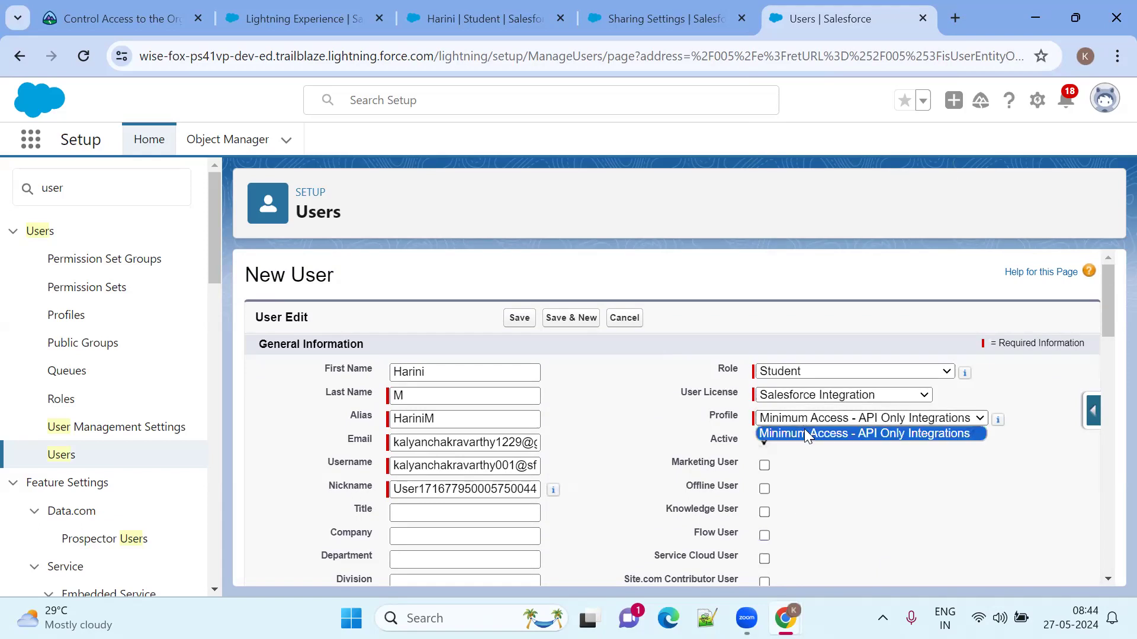
Step: Set the licence back to Salesforce Platform and save the new user
{"action": "left_click", "coordinate": [812, 396]}
{"action": "left_click", "coordinate": [811, 514]}
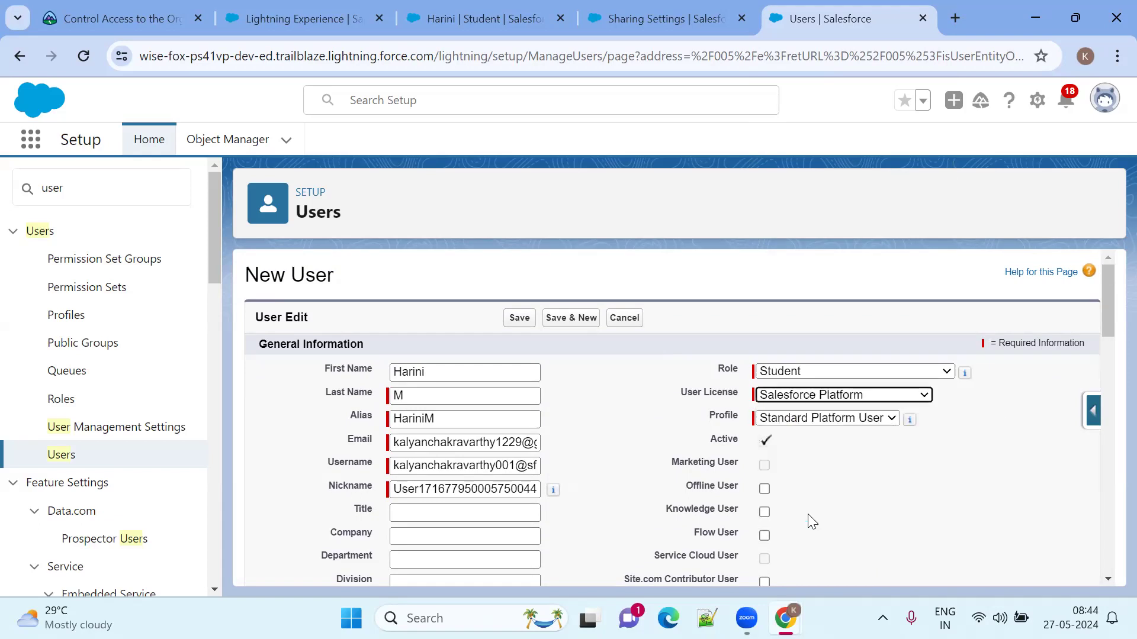
{"action": "left_click", "coordinate": [851, 484]}
{"action": "scroll", "coordinate": [850, 483], "scroll_direction": "down", "scroll_amount": 10}
{"action": "scroll", "coordinate": [848, 481], "scroll_direction": "up", "scroll_amount": 12}
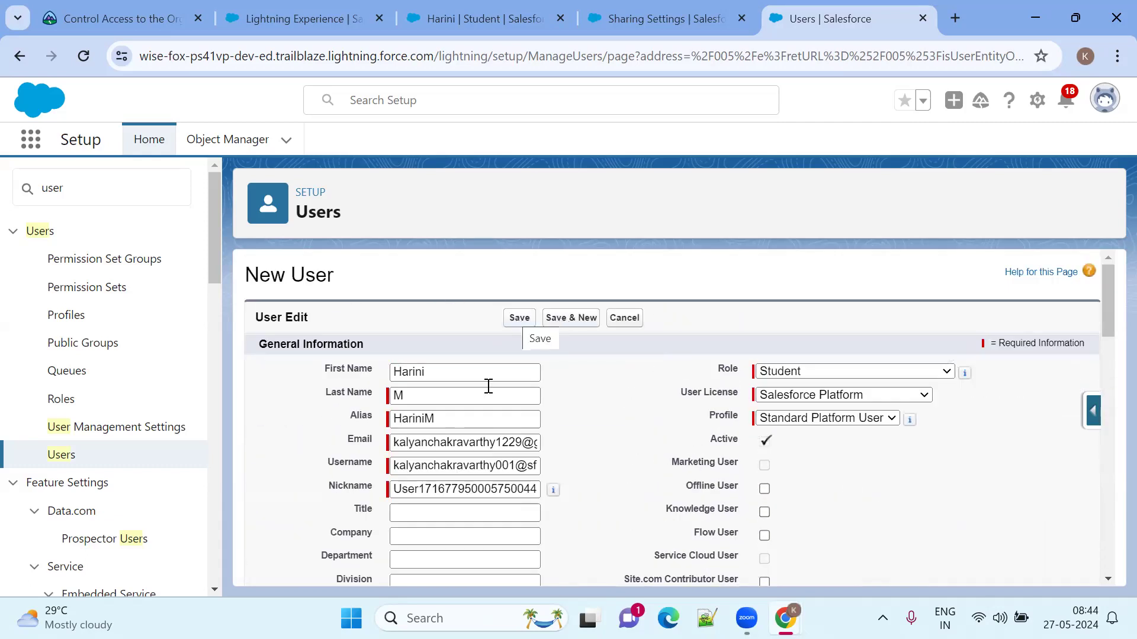
{"action": "left_click", "coordinate": [520, 318]}
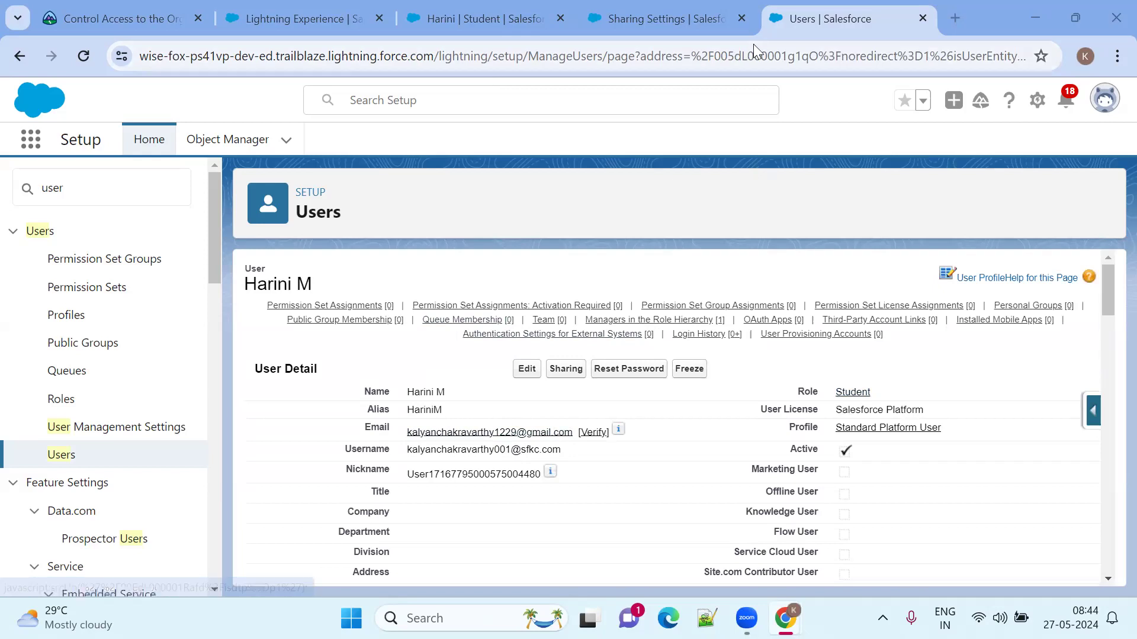
Step: Open Change Owner on the Student record, cancel it, and reload the record page
{"action": "left_click", "coordinate": [661, 23]}
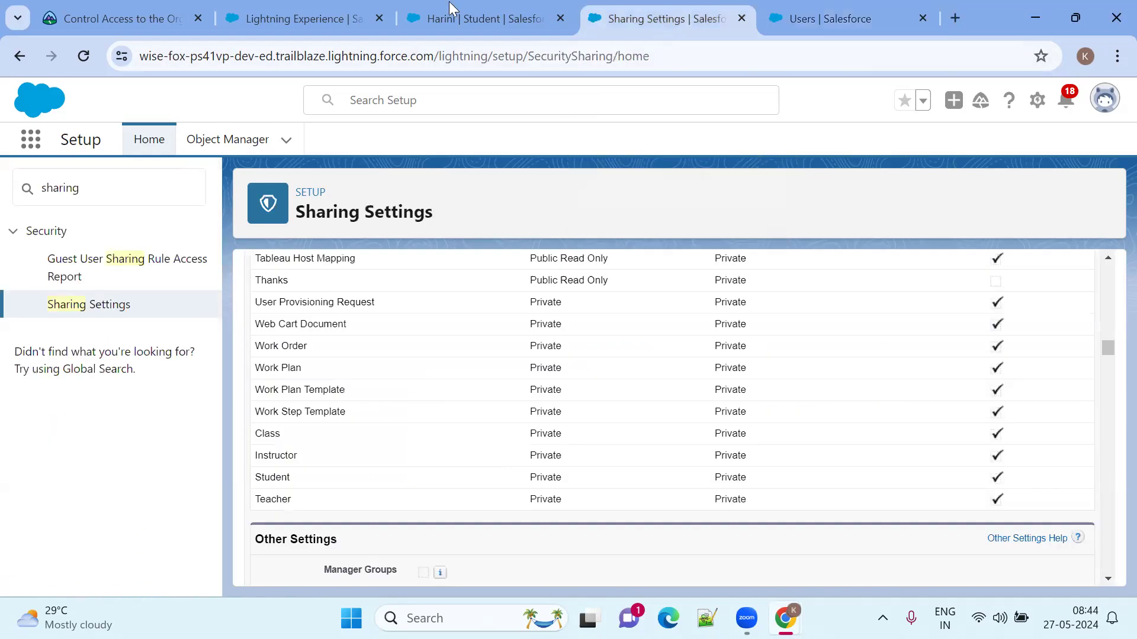
{"action": "left_click", "coordinate": [472, 14]}
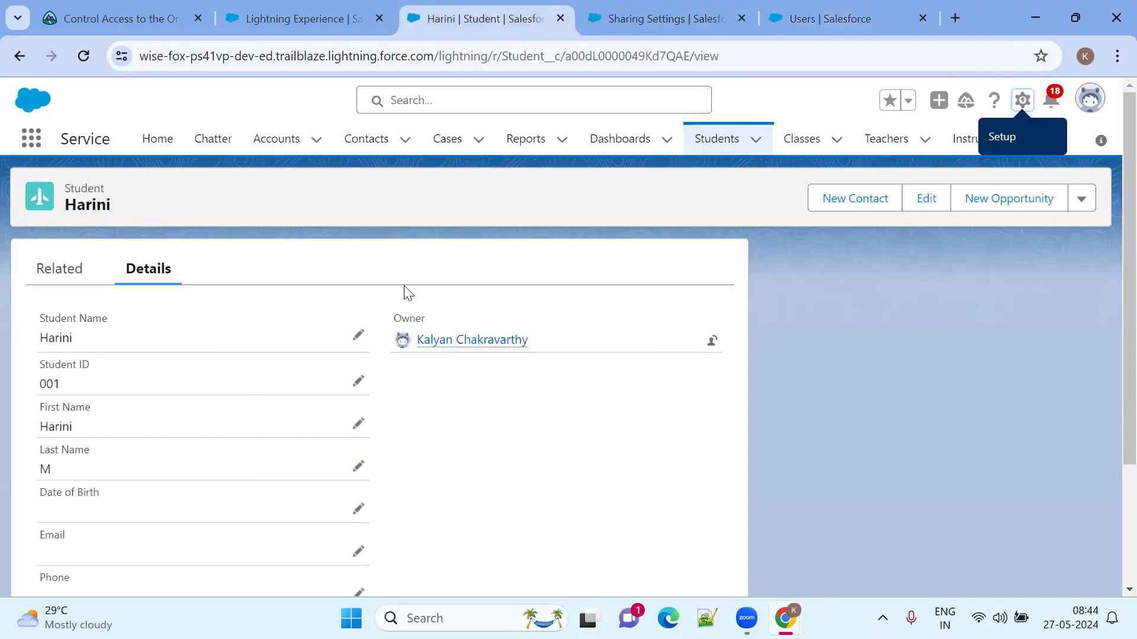
{"action": "left_click", "coordinate": [712, 340]}
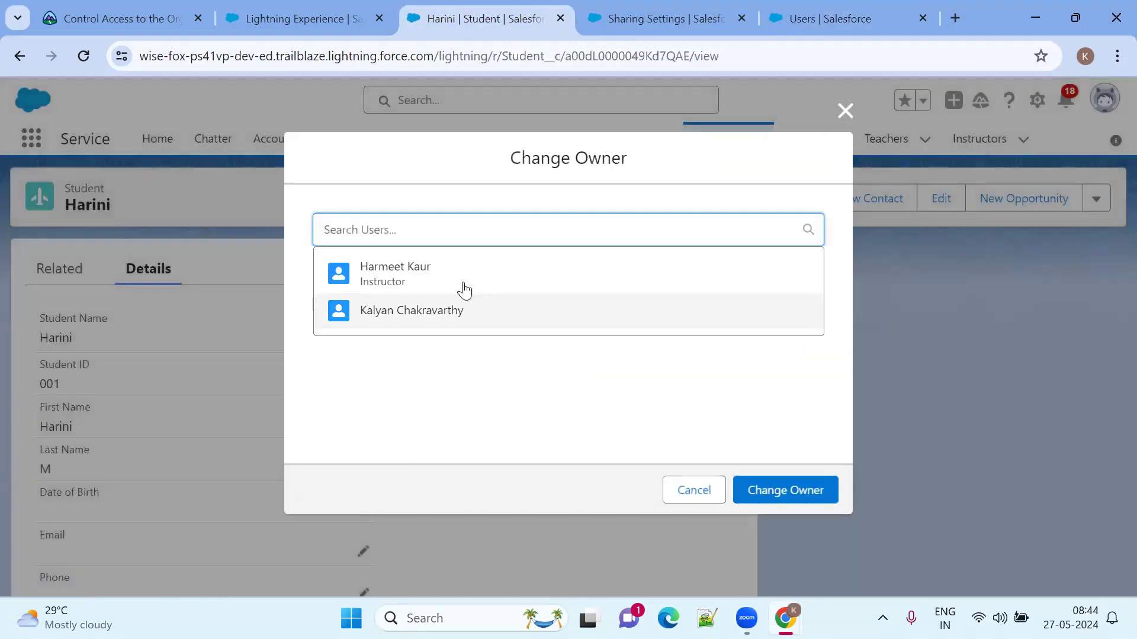
{"action": "left_click", "coordinate": [845, 110]}
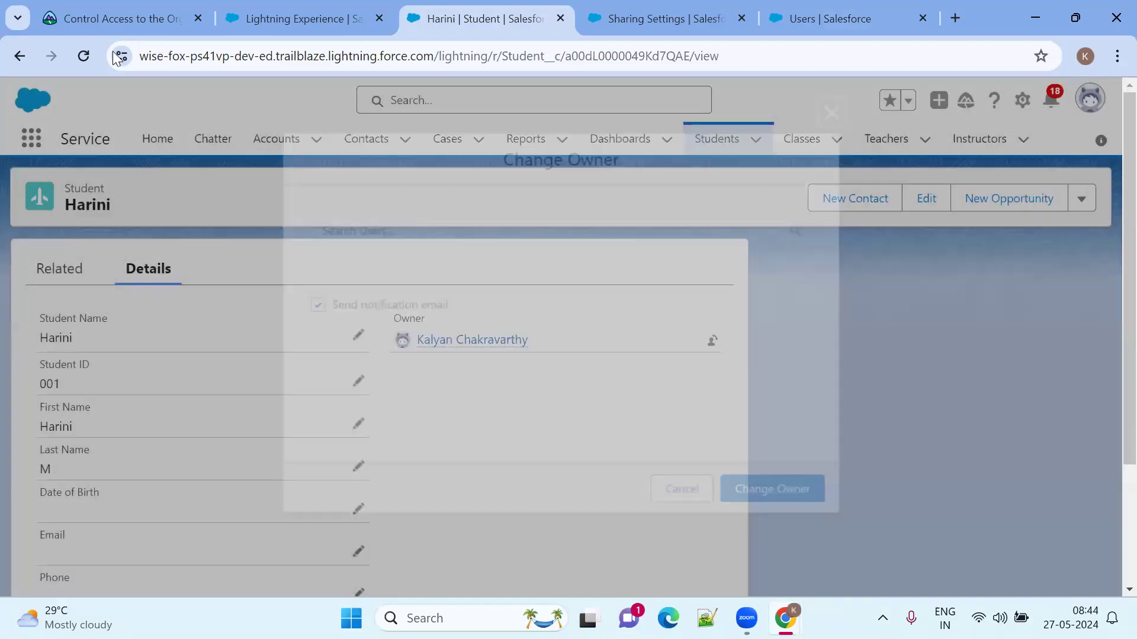
{"action": "left_click", "coordinate": [90, 55]}
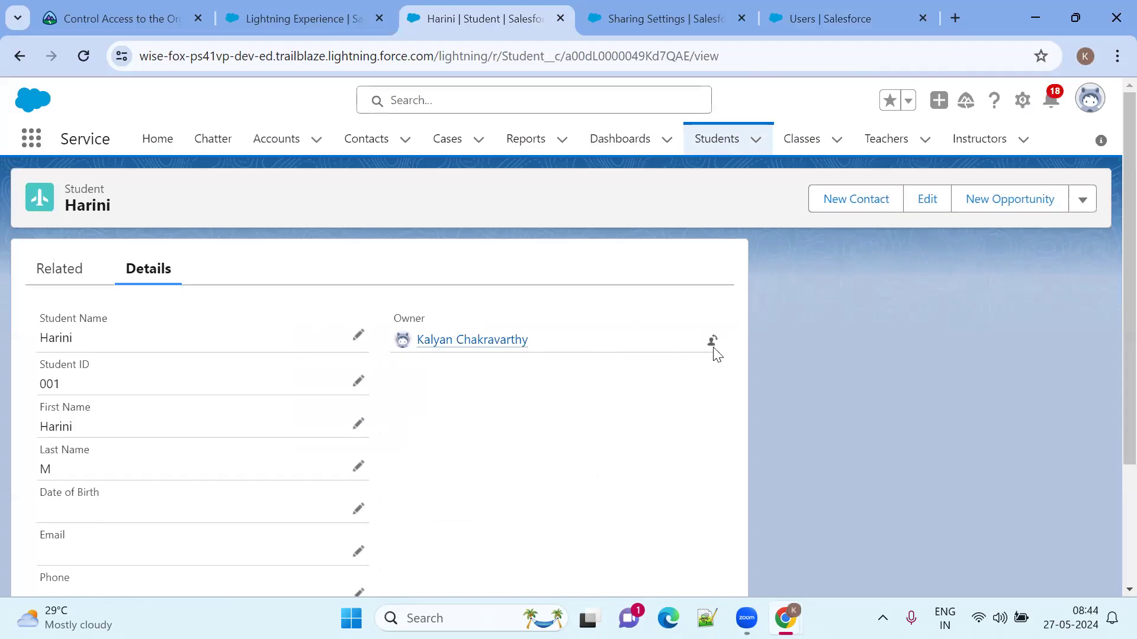
Step: Transfer the Student record to the new user; it fails for lacking Read permission
{"action": "left_click", "coordinate": [713, 342]}
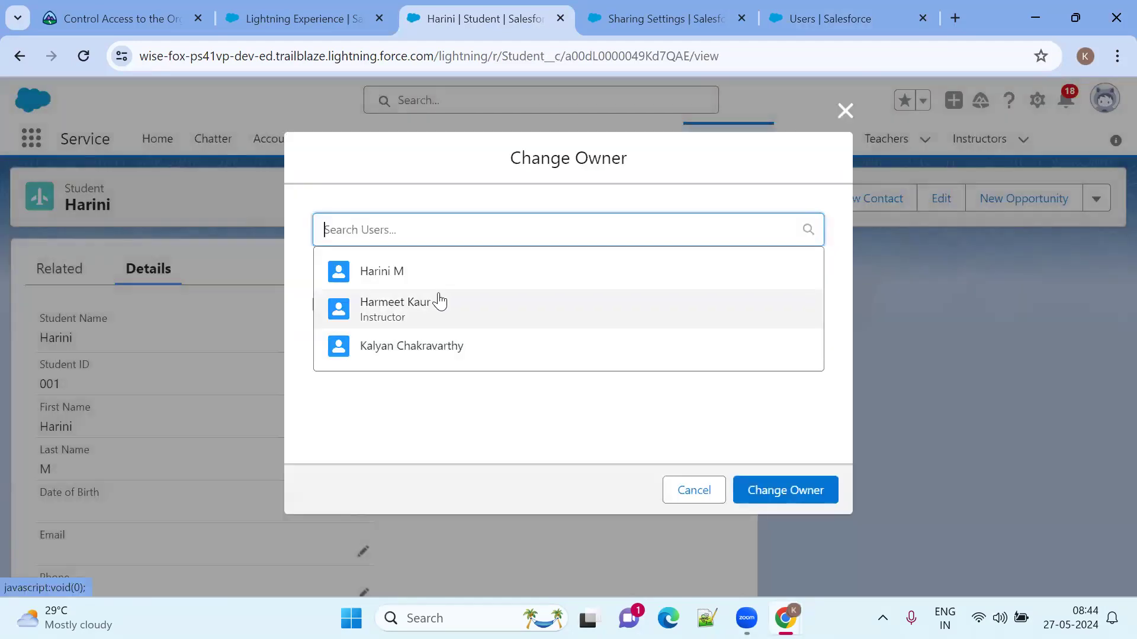
{"action": "left_click", "coordinate": [412, 277]}
{"action": "left_click", "coordinate": [774, 491]}
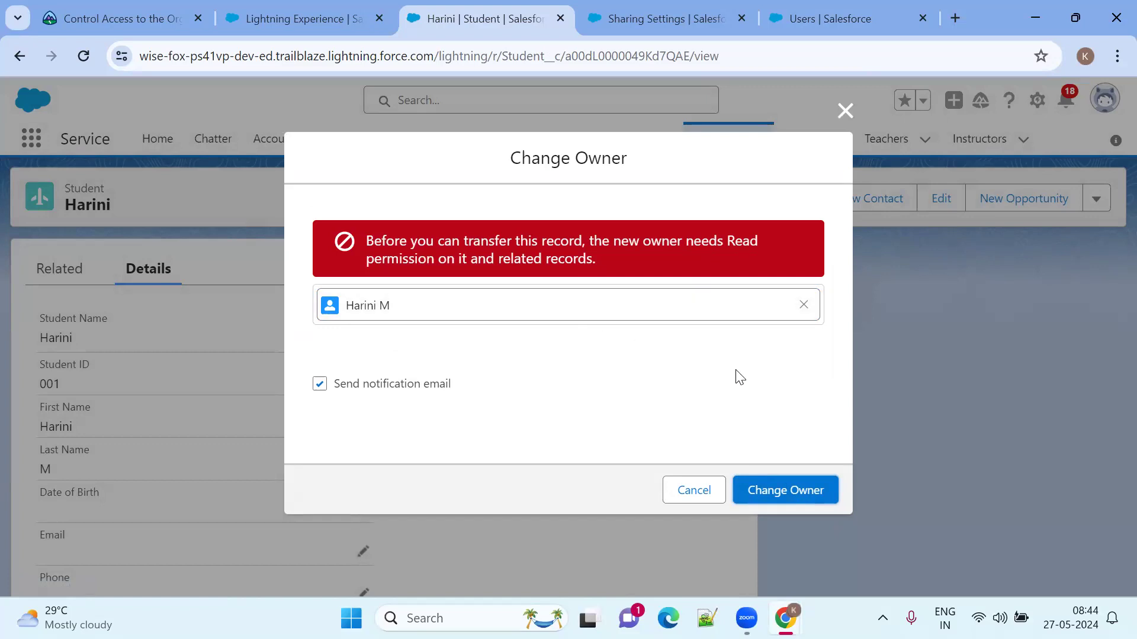
{"action": "left_click", "coordinate": [845, 112]}
Step: Review the new user's details on the Users setup page
{"action": "left_click", "coordinate": [726, 9]}
{"action": "left_click", "coordinate": [865, 10]}
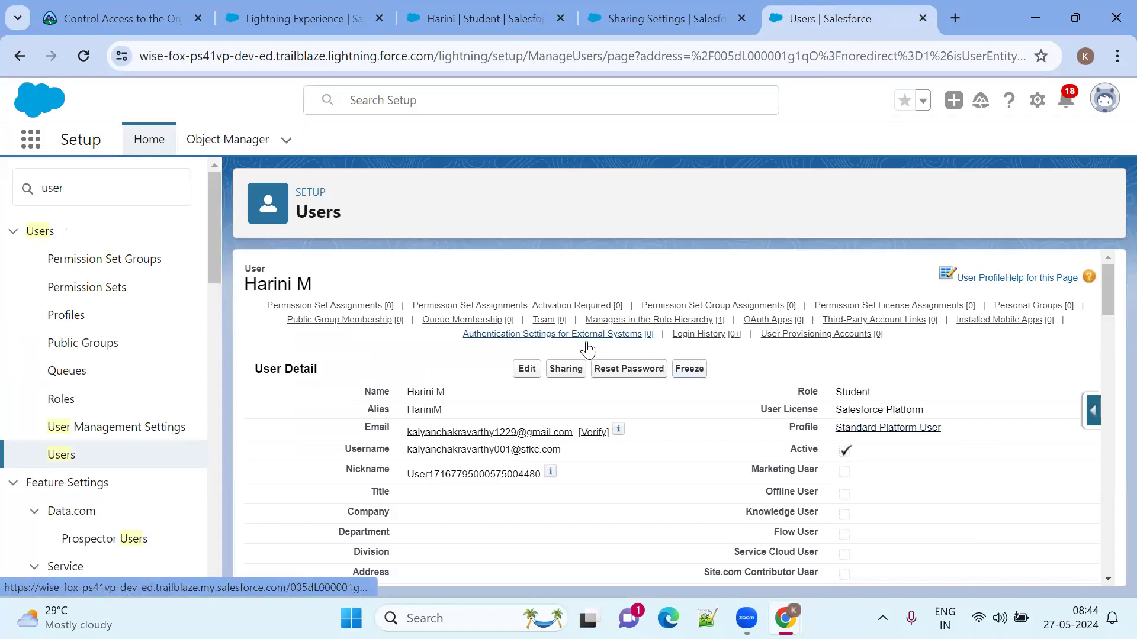
{"action": "scroll", "coordinate": [126, 421], "scroll_direction": "down", "scroll_amount": 1}
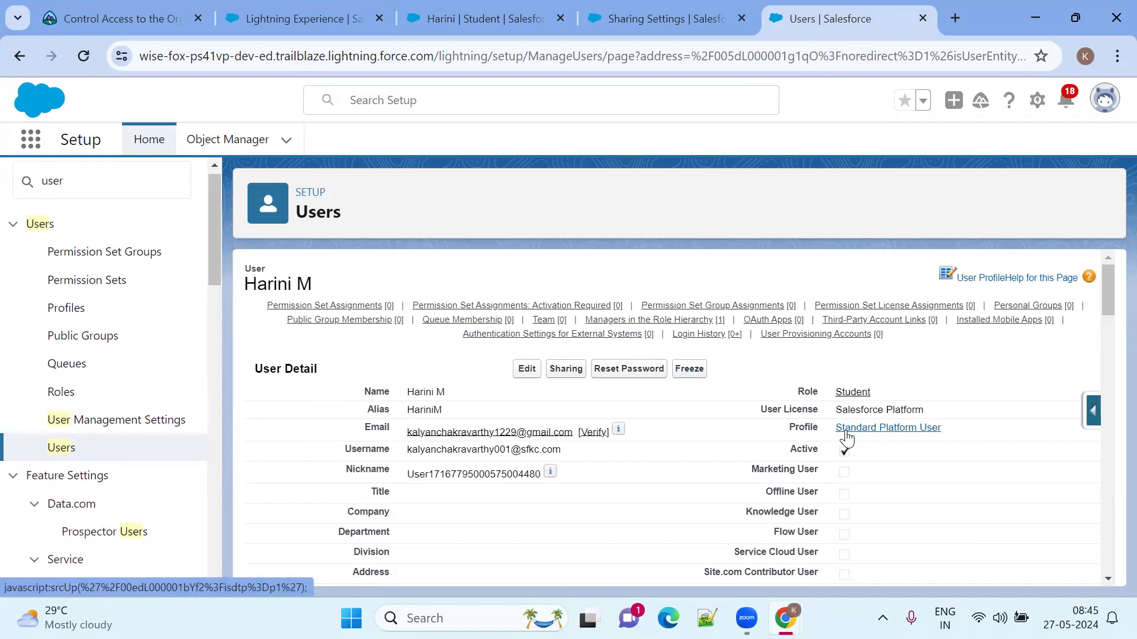
Step: Retry giving the Student record to the new user, hit the Read permission error, and close it
{"action": "left_click", "coordinate": [513, 8]}
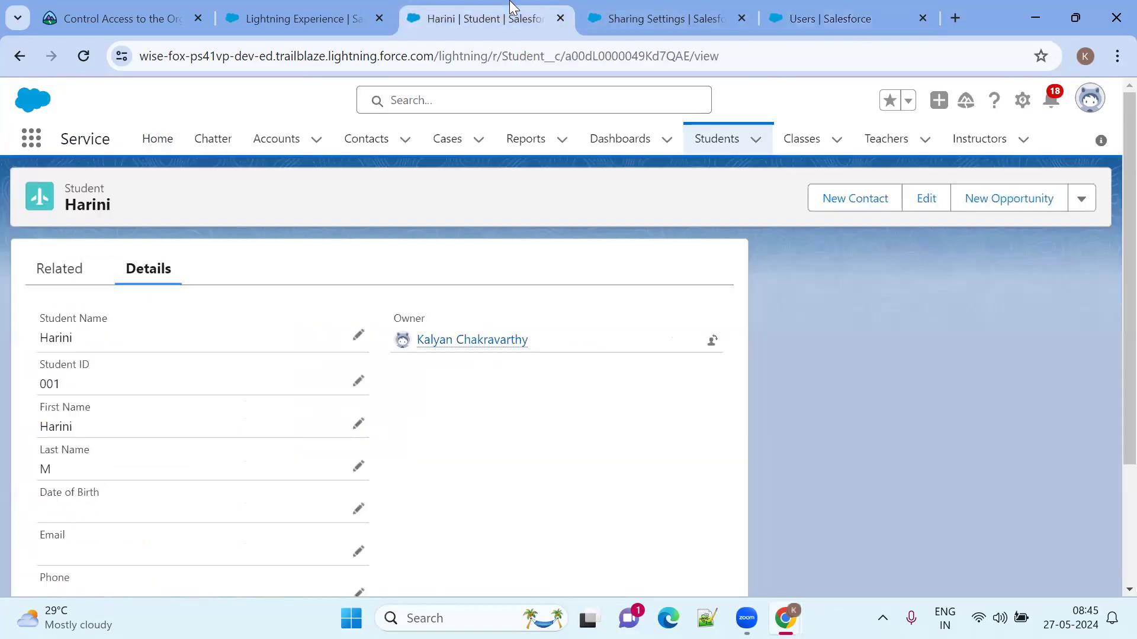
{"action": "left_click", "coordinate": [712, 343]}
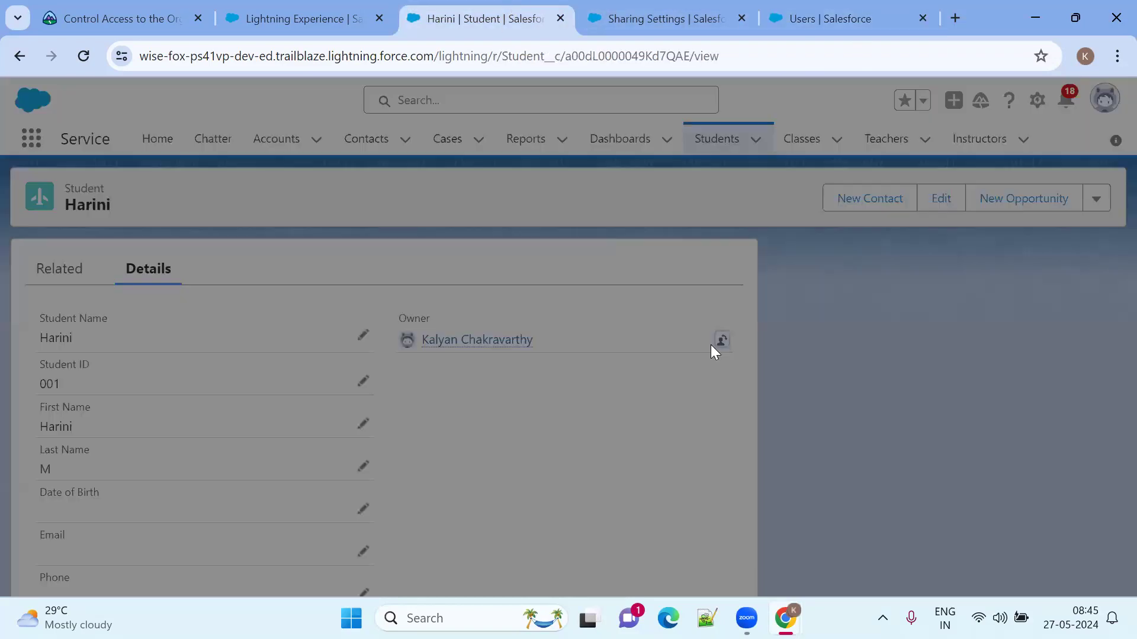
{"action": "left_click", "coordinate": [497, 238]}
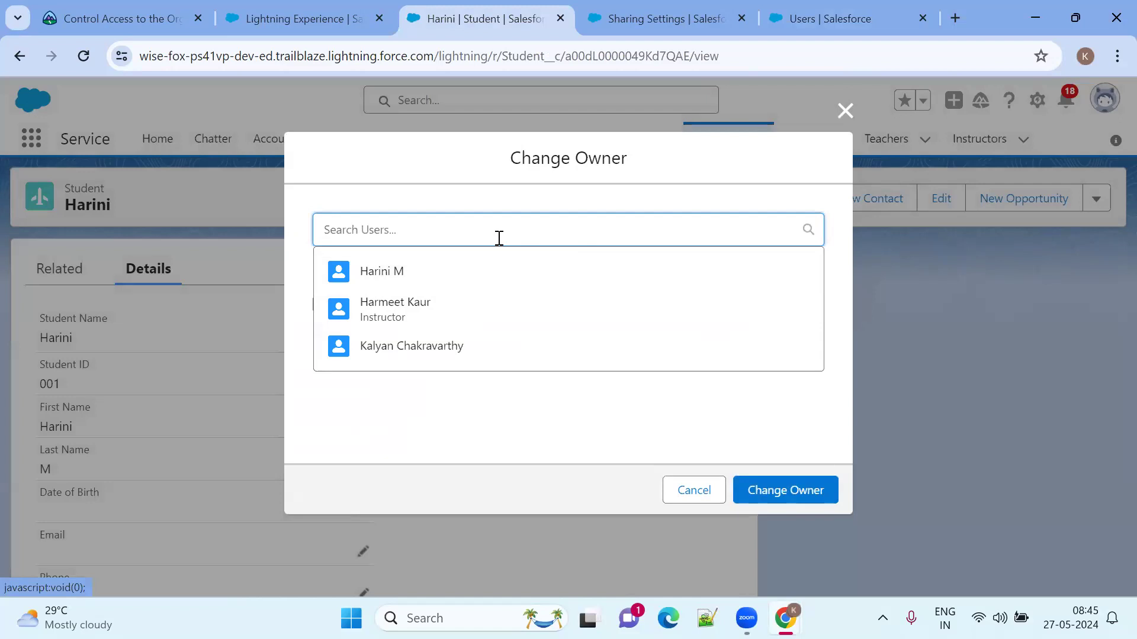
{"action": "left_click", "coordinate": [465, 272]}
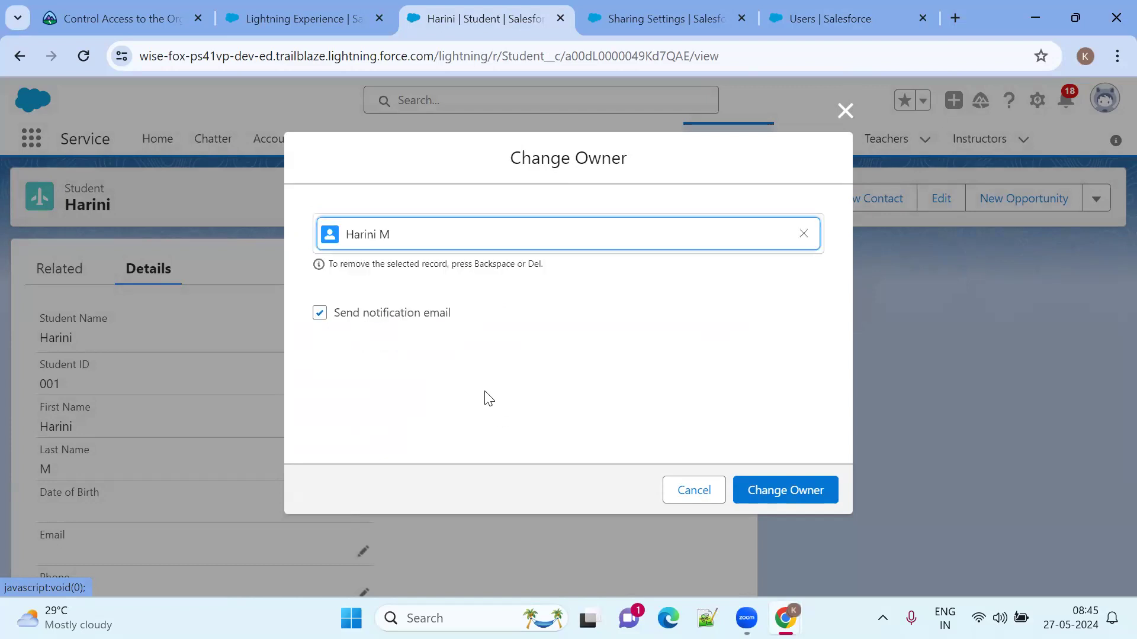
{"action": "left_click", "coordinate": [800, 500]}
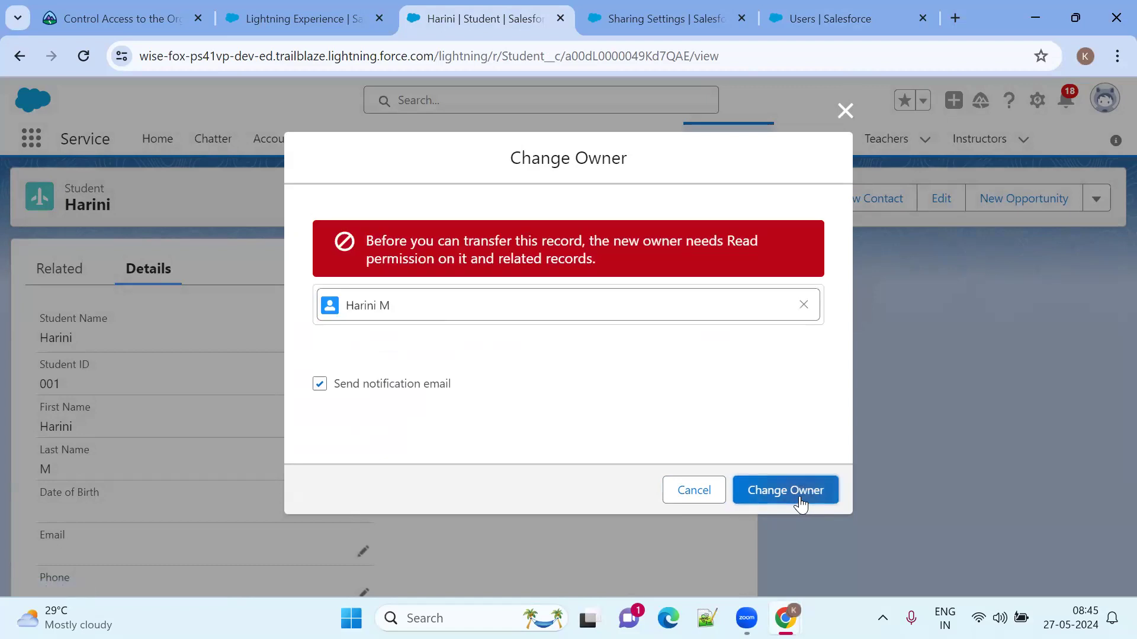
{"action": "left_click_drag", "start_coordinate": [588, 239], "coordinate": [623, 256]}
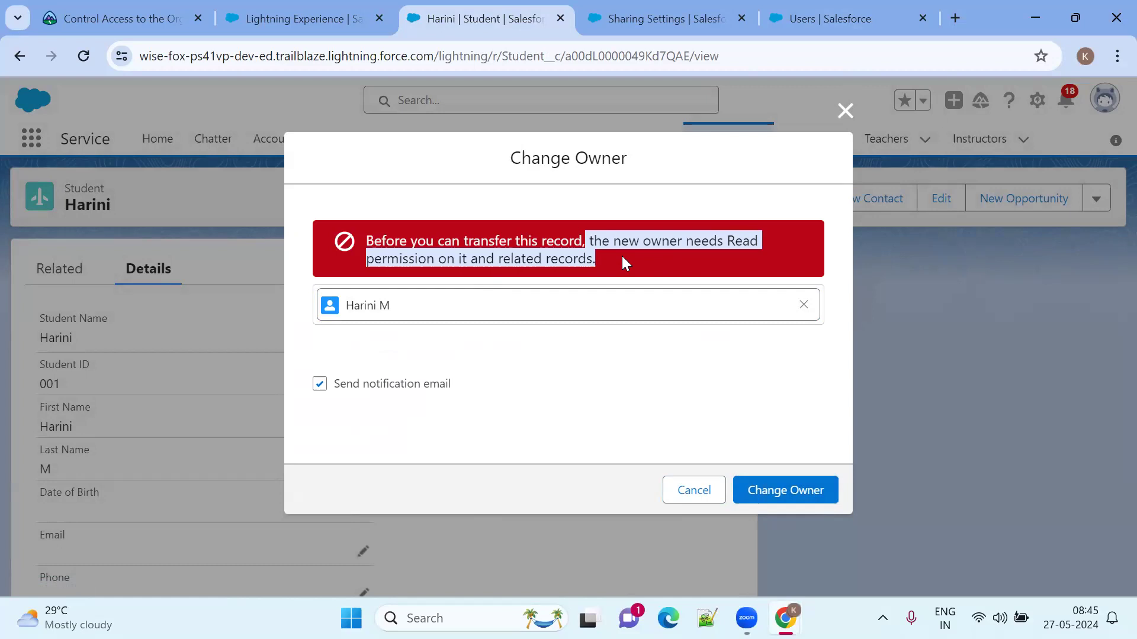
{"action": "left_click", "coordinate": [586, 259]}
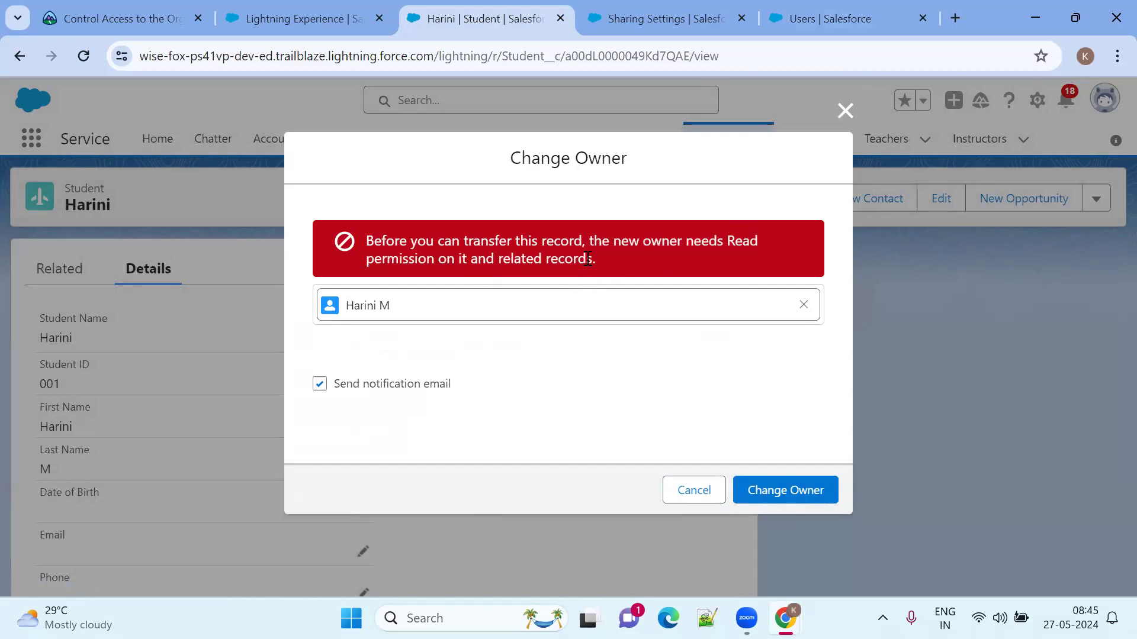
{"action": "left_click", "coordinate": [845, 111]}
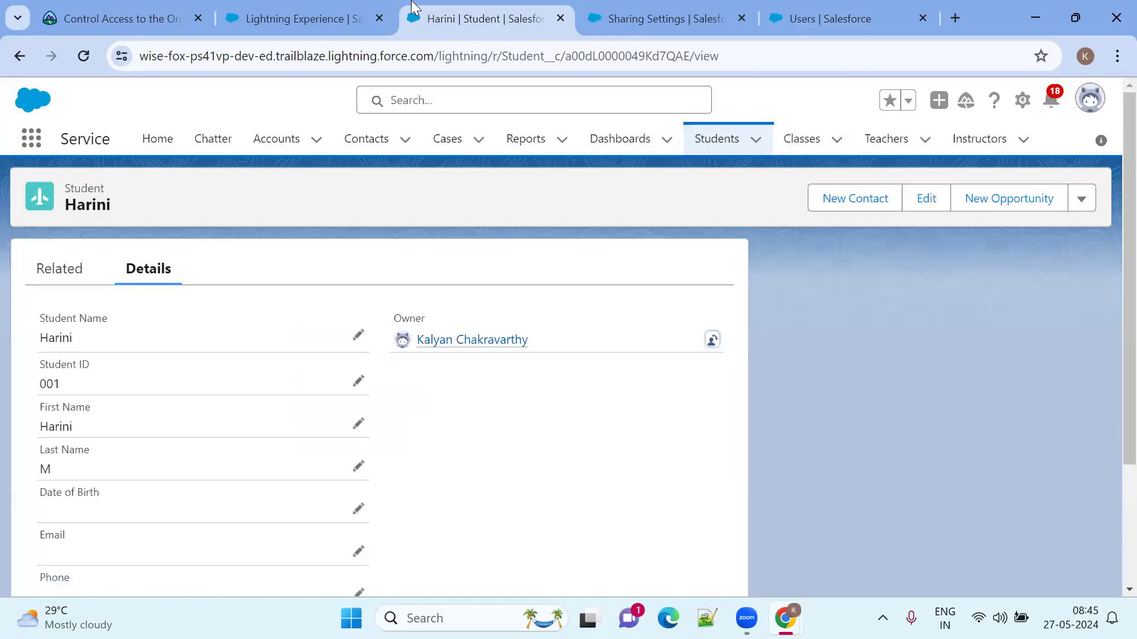
{"action": "left_click", "coordinate": [855, 8]}
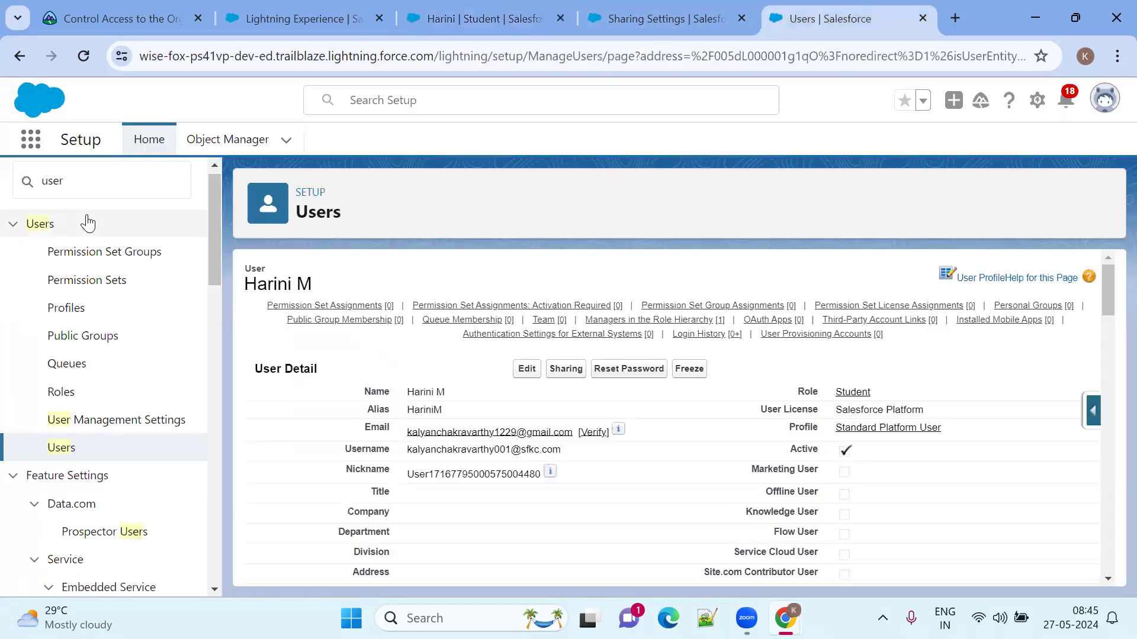
Step: Filter Profiles by S and open Standard Platform User for editing
{"action": "left_click", "coordinate": [82, 314]}
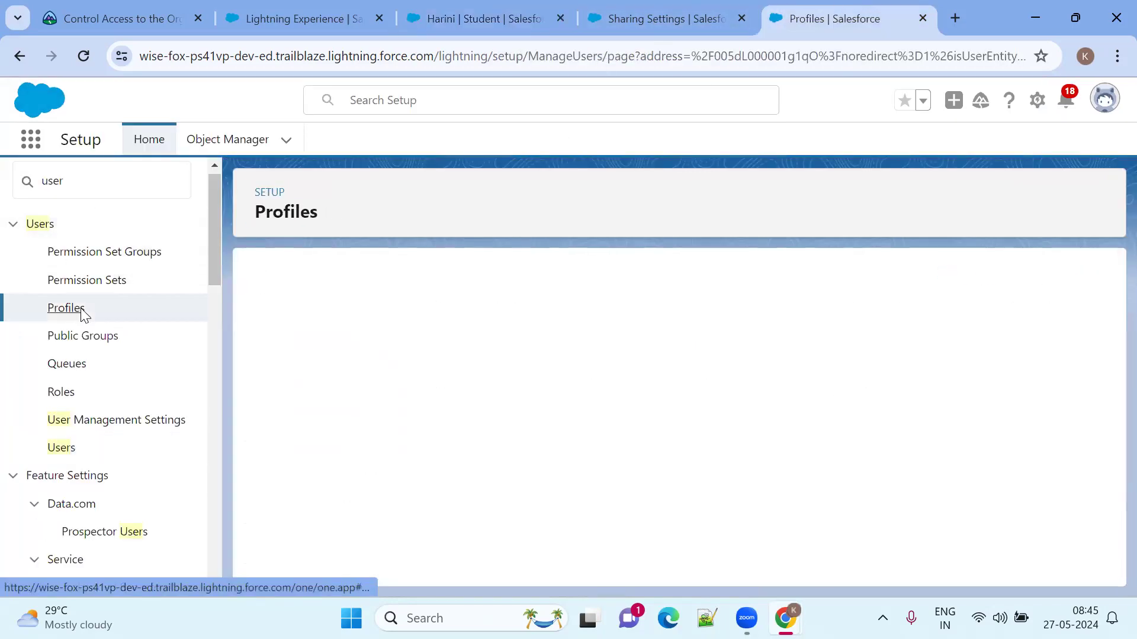
{"action": "scroll", "coordinate": [396, 423], "scroll_direction": "down", "scroll_amount": 6}
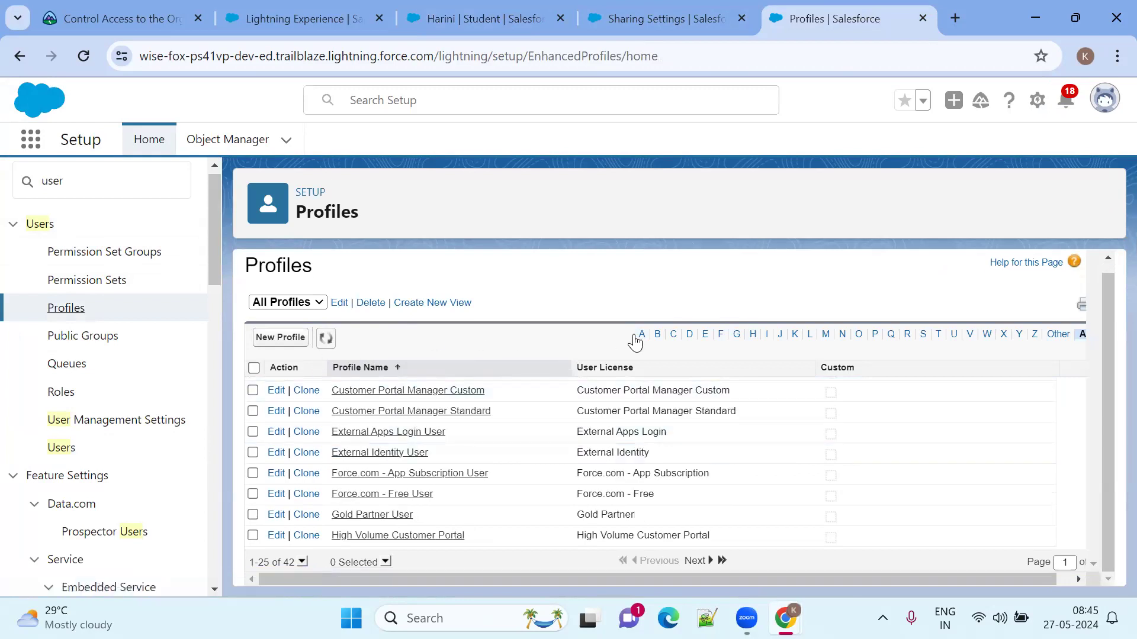
{"action": "left_click", "coordinate": [923, 334]}
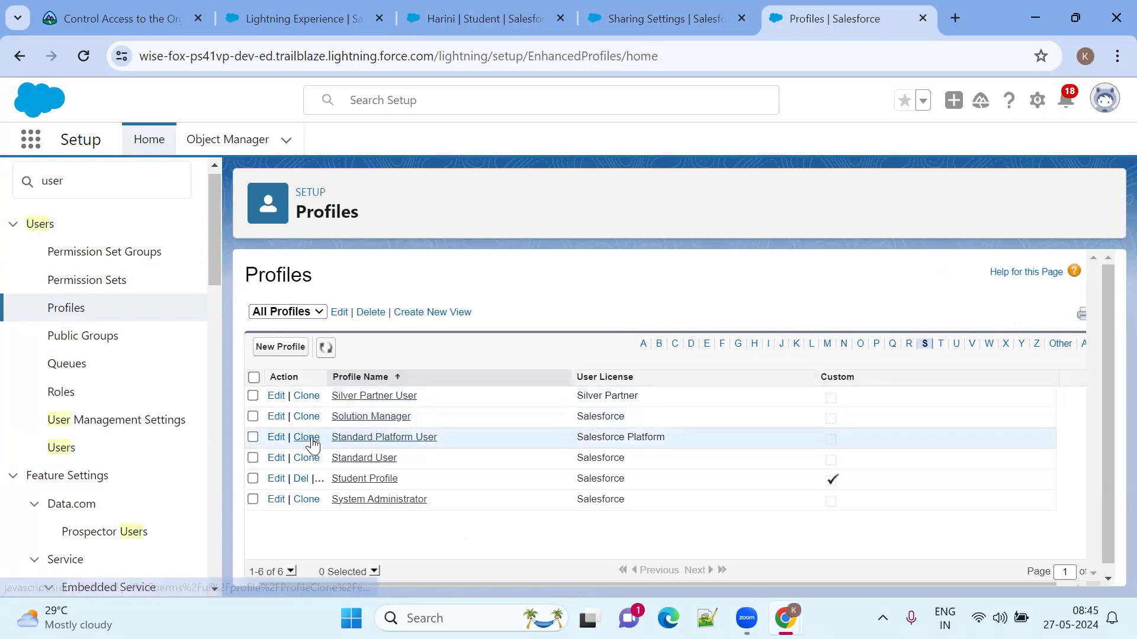
{"action": "left_click", "coordinate": [276, 437]}
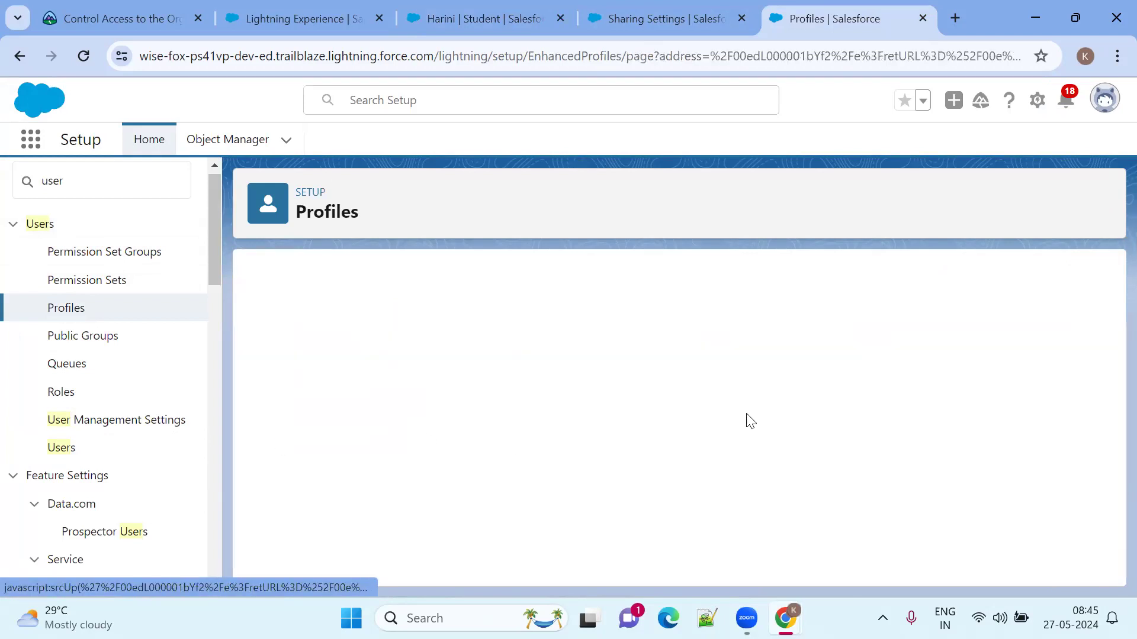
Step: Scroll through the Standard Platform User profile's permission sections, then return to the Student record
{"action": "scroll", "coordinate": [666, 426], "scroll_direction": "down", "scroll_amount": 5}
{"action": "scroll", "coordinate": [666, 426], "scroll_direction": "down", "scroll_amount": 20}
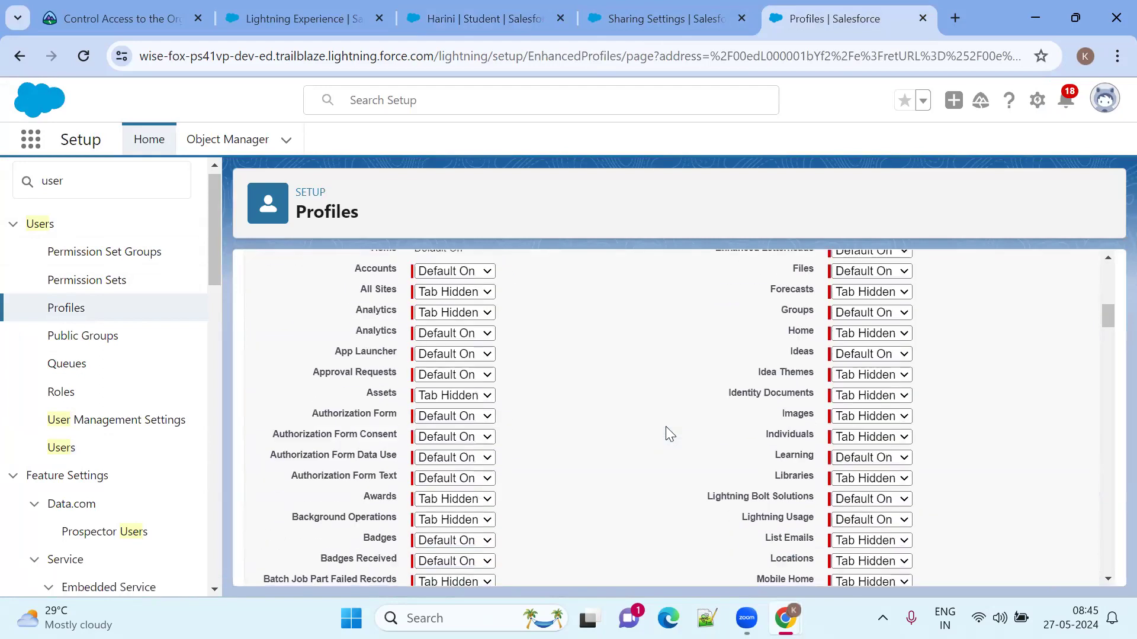
{"action": "scroll", "coordinate": [666, 426], "scroll_direction": "down", "scroll_amount": 20}
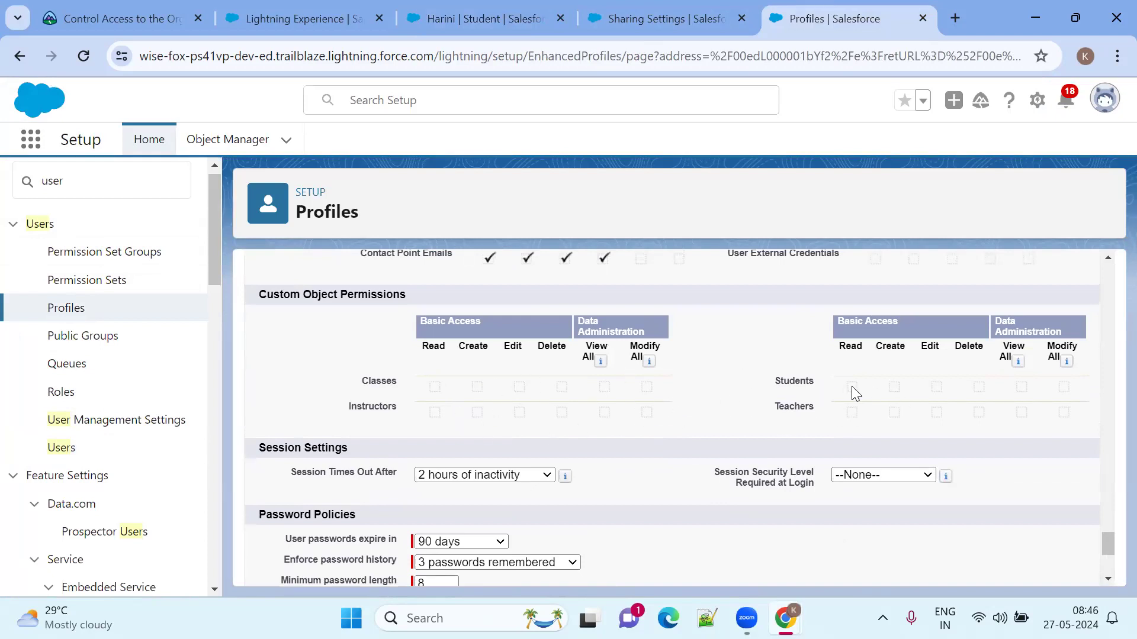
{"action": "scroll", "coordinate": [787, 381], "scroll_direction": "up", "scroll_amount": 20}
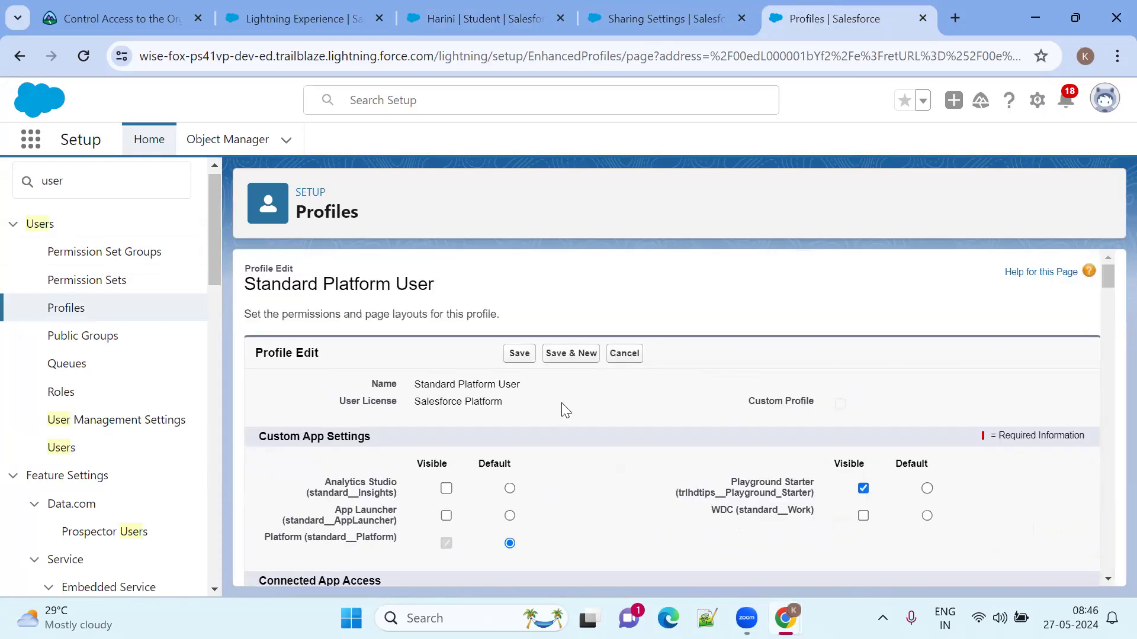
{"action": "left_click", "coordinate": [730, 608]}
{"action": "scroll", "coordinate": [582, 445], "scroll_direction": "down", "scroll_amount": 4}
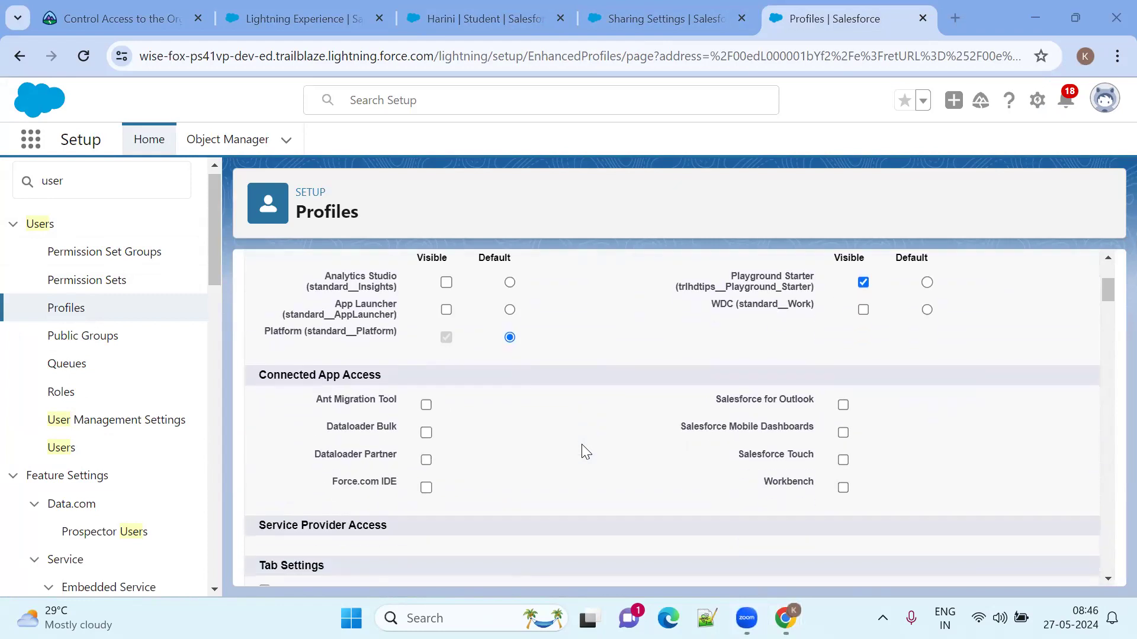
{"action": "scroll", "coordinate": [582, 450], "scroll_direction": "down", "scroll_amount": 20}
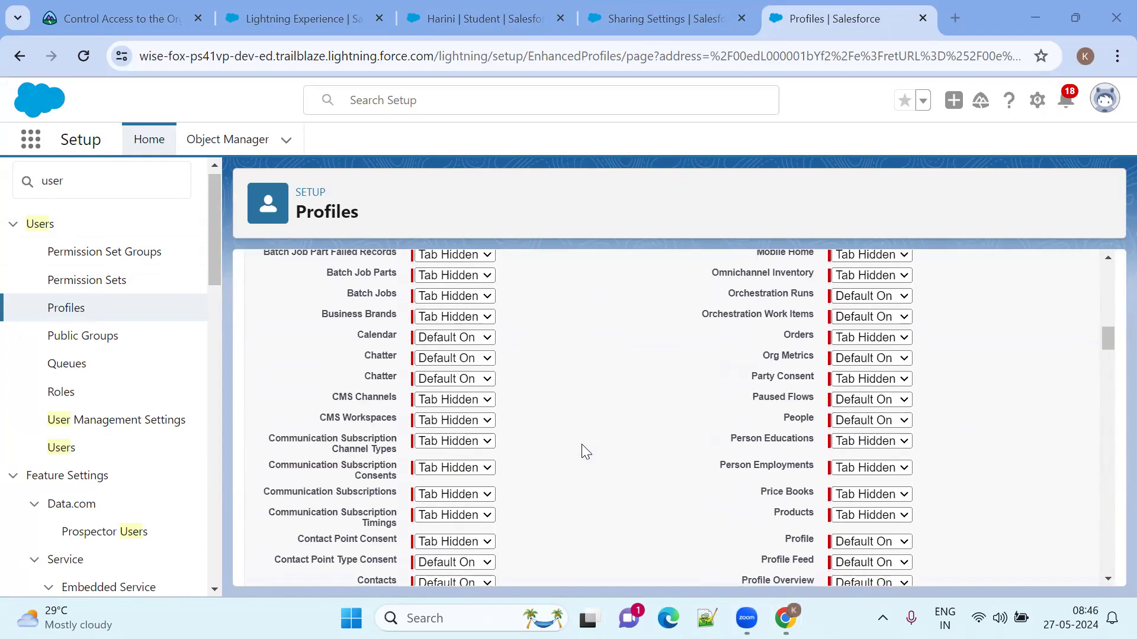
{"action": "scroll", "coordinate": [582, 445], "scroll_direction": "down", "scroll_amount": 10}
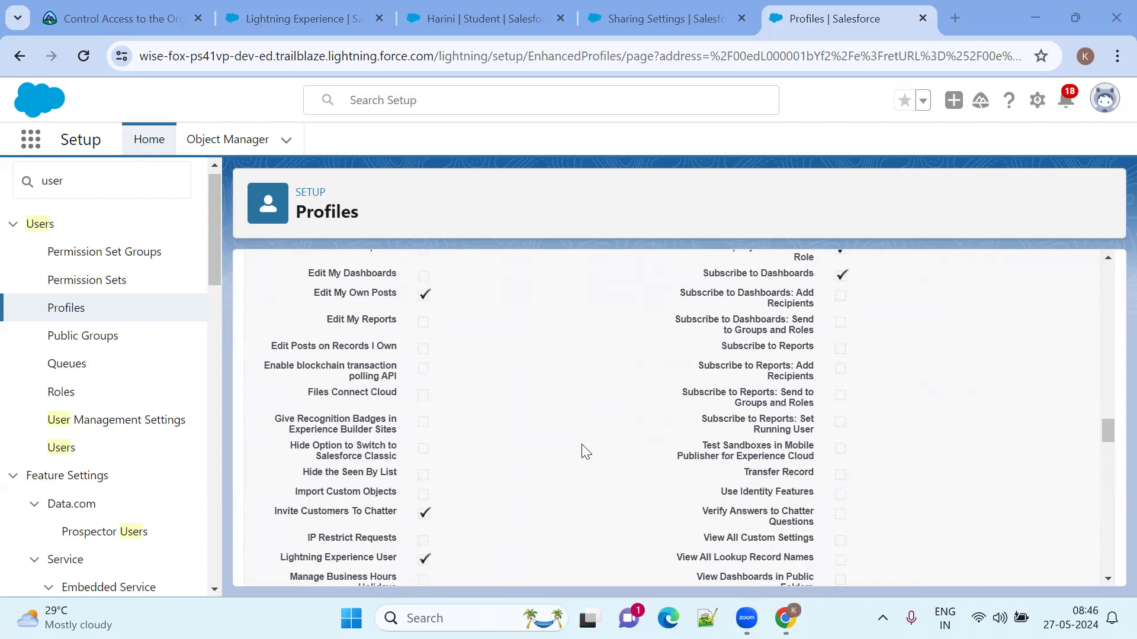
{"action": "scroll", "coordinate": [586, 451], "scroll_direction": "down", "scroll_amount": 10}
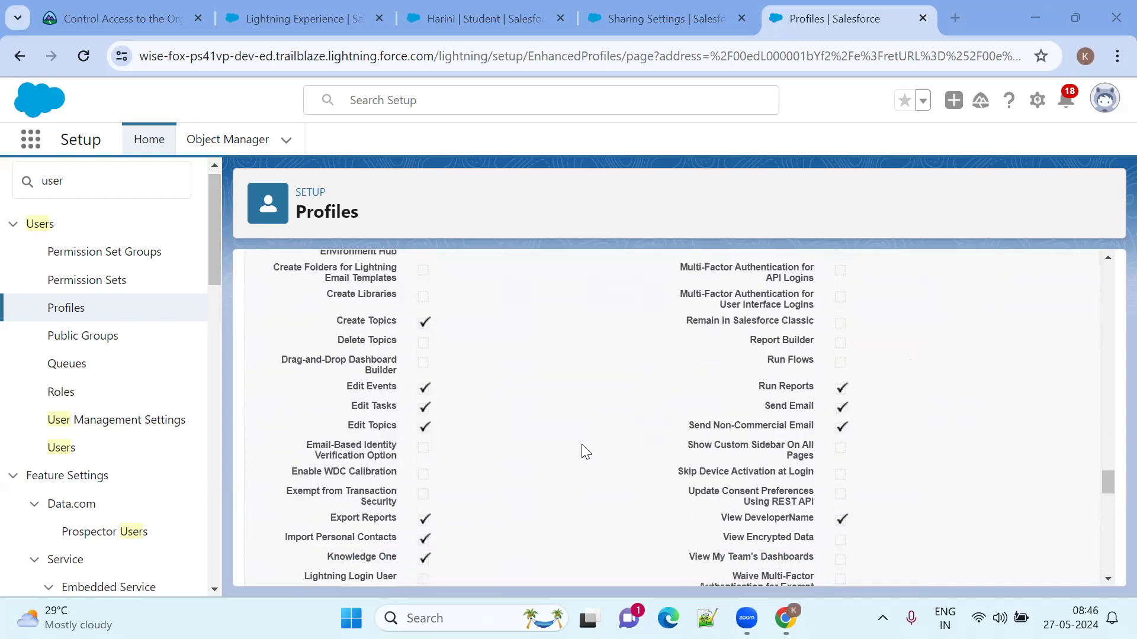
{"action": "scroll", "coordinate": [586, 452], "scroll_direction": "down", "scroll_amount": 4}
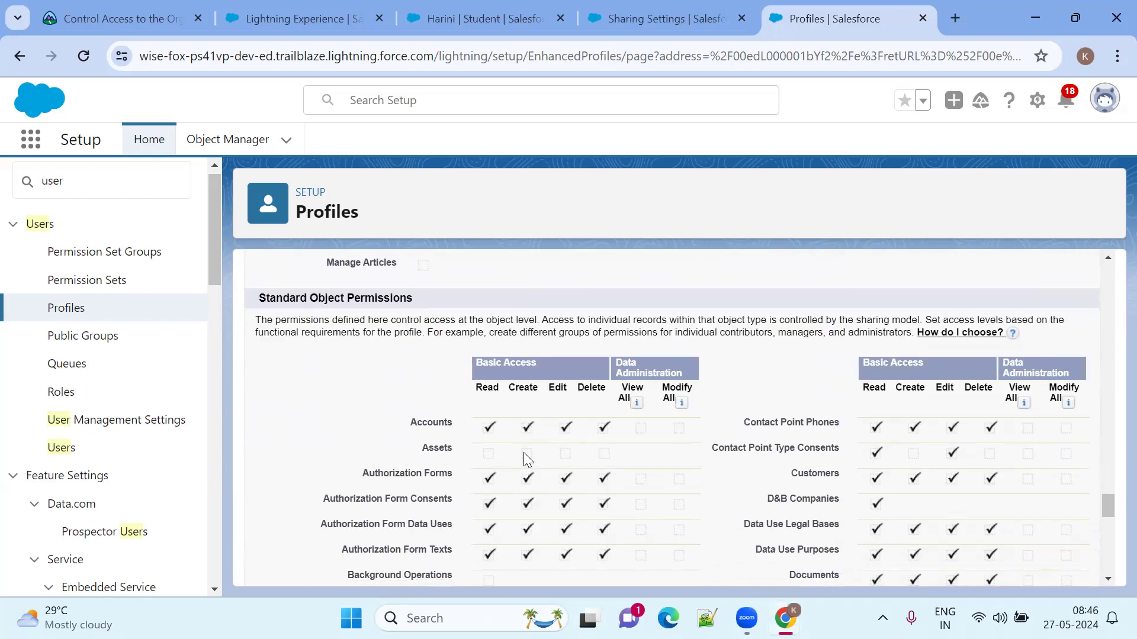
{"action": "scroll", "coordinate": [524, 452], "scroll_direction": "up", "scroll_amount": 15}
{"action": "scroll", "coordinate": [523, 453], "scroll_direction": "up", "scroll_amount": 10}
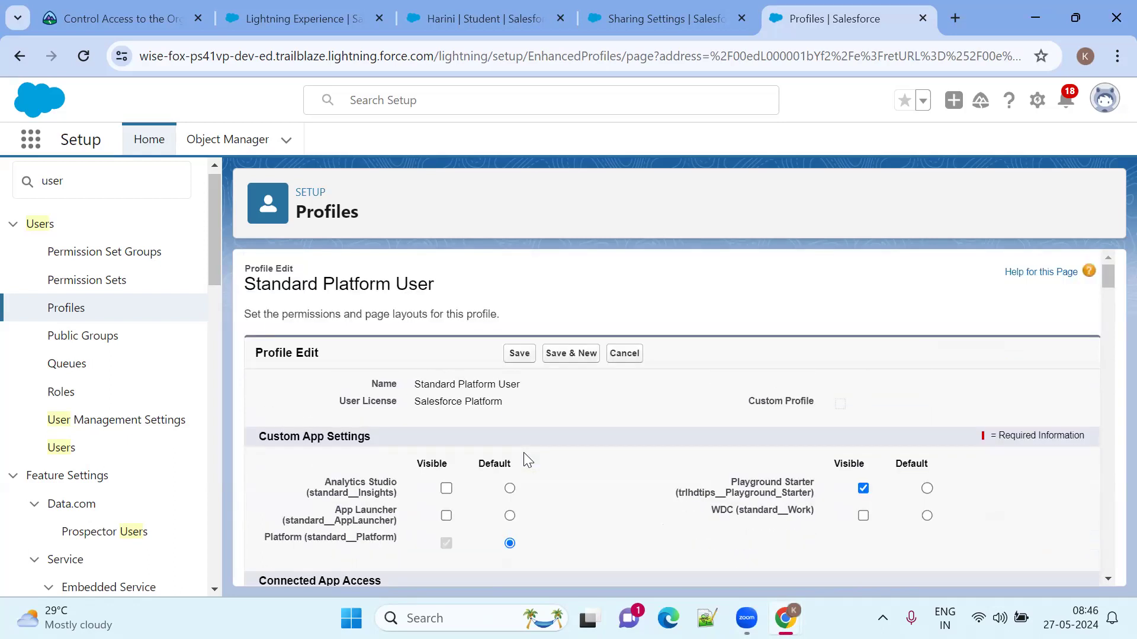
{"action": "left_click", "coordinate": [611, 112]}
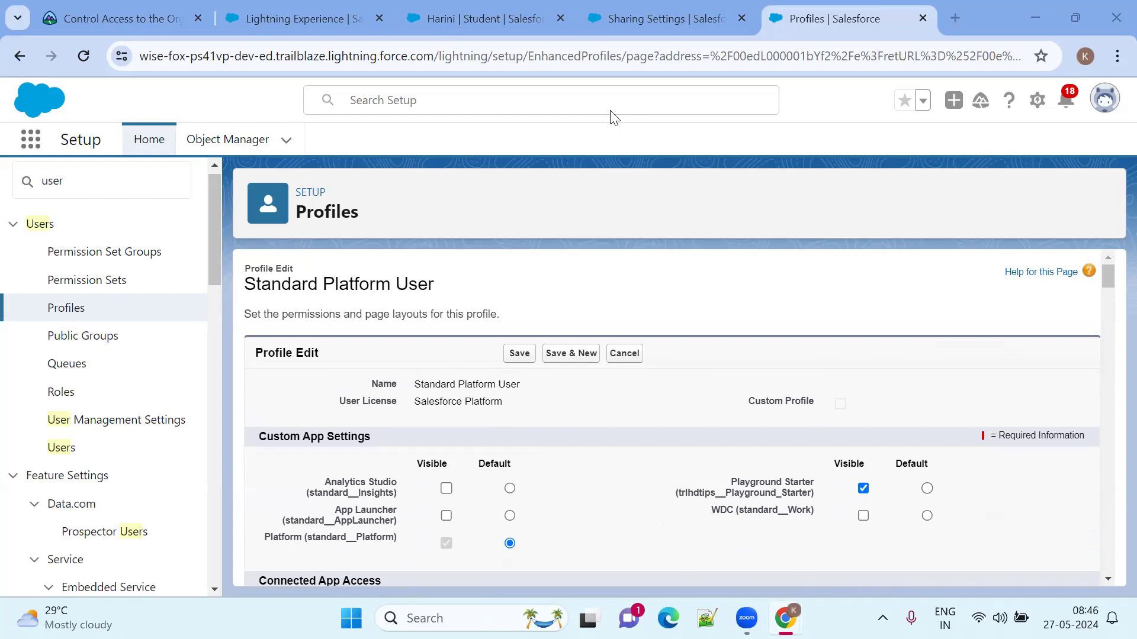
{"action": "left_click", "coordinate": [619, 11]}
{"action": "left_click", "coordinate": [462, 12]}
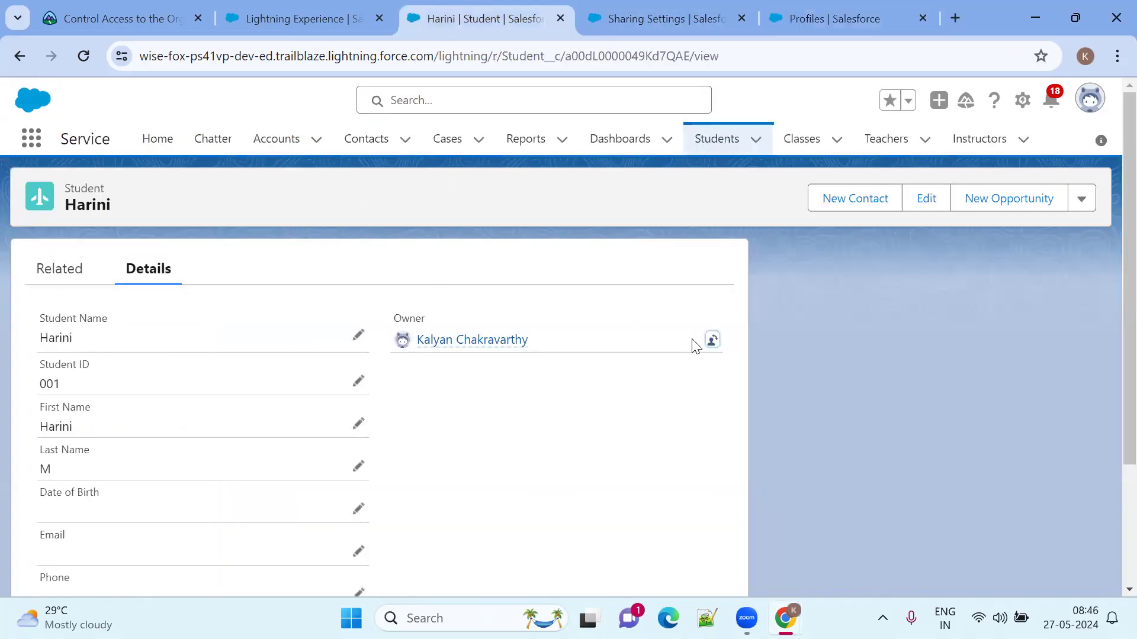
Step: Open Change Owner on the Student record and pick the new student user as owner
{"action": "left_click", "coordinate": [712, 339]}
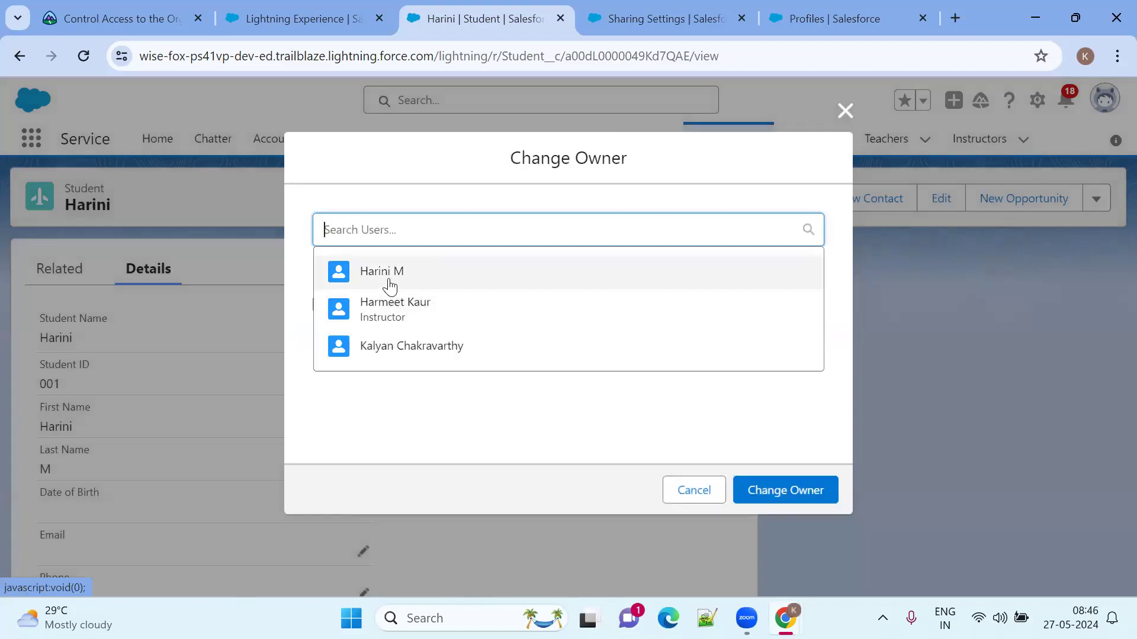
{"action": "left_click", "coordinate": [388, 278]}
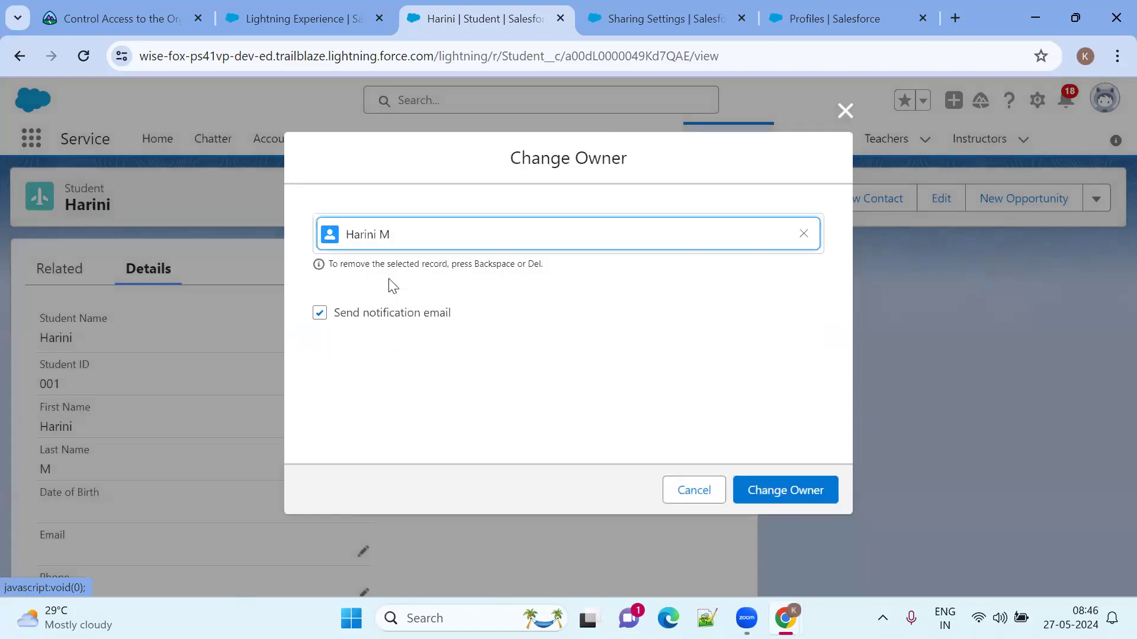
{"action": "left_click", "coordinate": [789, 515]}
{"action": "left_click_drag", "start_coordinate": [781, 266], "coordinate": [746, 422]}
{"action": "mouse_move", "coordinate": [592, 118]}
{"action": "left_mouse_down"}
{"action": "mouse_move", "coordinate": [632, 209]}
{"action": "mouse_move", "coordinate": [716, 185]}
{"action": "left_mouse_up"}
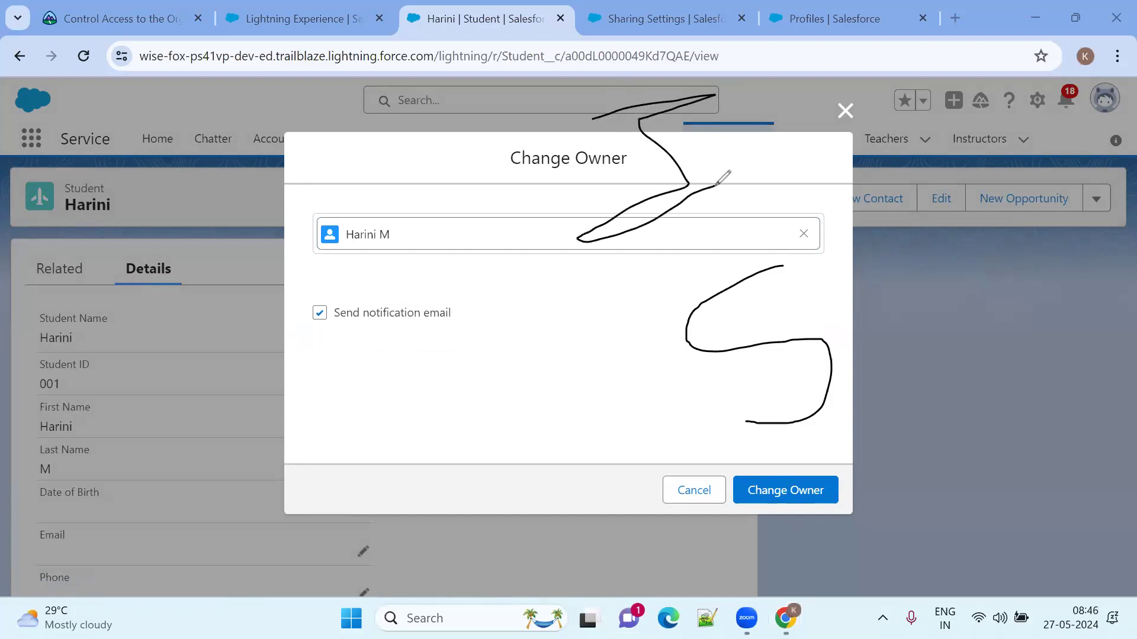
{"action": "left_click", "coordinate": [568, 214]}
Step: Drag across several areas of the Change Owner dialog without confirming the transfer
{"action": "mouse_move", "coordinate": [635, 19]}
{"action": "left_mouse_down"}
{"action": "mouse_move", "coordinate": [648, 28]}
{"action": "mouse_move", "coordinate": [662, 16]}
{"action": "left_mouse_up"}
{"action": "mouse_move", "coordinate": [687, 386]}
{"action": "left_mouse_down"}
{"action": "mouse_move", "coordinate": [646, 392]}
{"action": "mouse_move", "coordinate": [524, 191]}
{"action": "mouse_move", "coordinate": [523, 251]}
{"action": "left_mouse_up"}
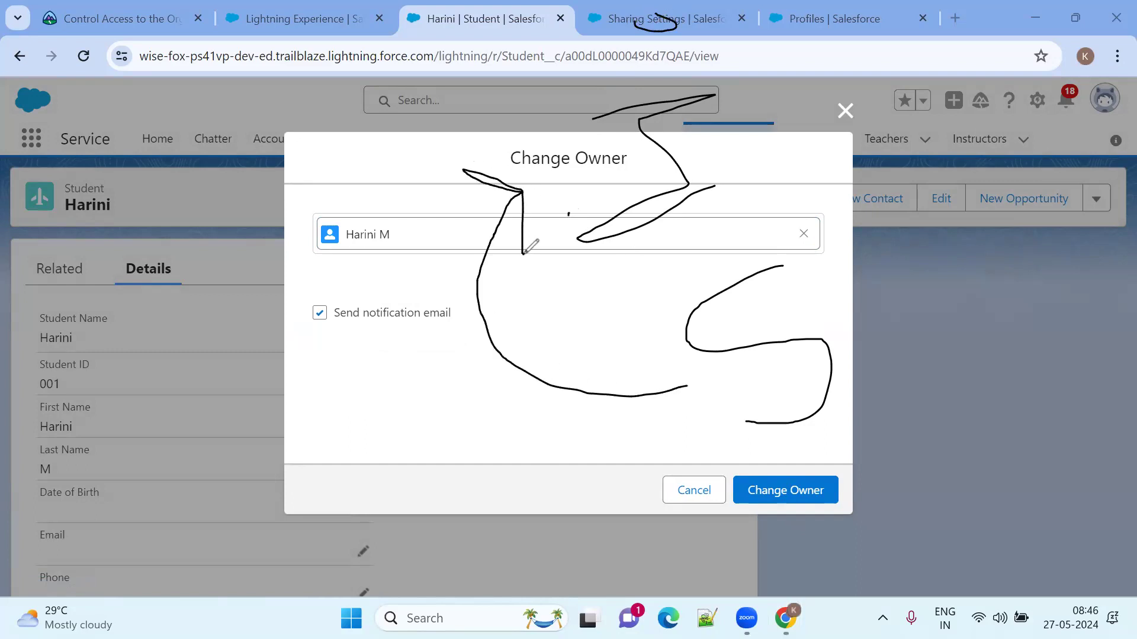
{"action": "mouse_move", "coordinate": [816, 324]}
{"action": "left_mouse_down"}
{"action": "mouse_move", "coordinate": [968, 266]}
{"action": "mouse_move", "coordinate": [997, 328]}
{"action": "mouse_move", "coordinate": [974, 226]}
{"action": "mouse_move", "coordinate": [975, 281]}
{"action": "left_mouse_up"}
{"action": "left_click_drag", "start_coordinate": [1063, 221], "coordinate": [1118, 107]}
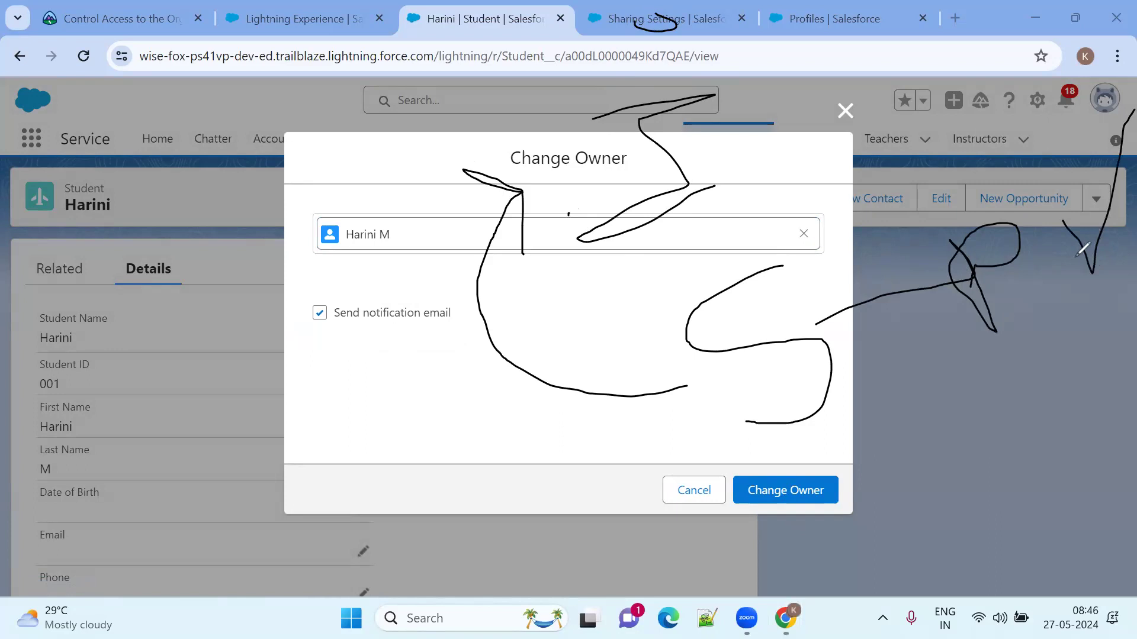
{"action": "mouse_move", "coordinate": [1086, 199]}
{"action": "left_mouse_down"}
{"action": "mouse_move", "coordinate": [1010, 8]}
{"action": "mouse_move", "coordinate": [1053, 154]}
{"action": "mouse_move", "coordinate": [1016, 141]}
{"action": "mouse_move", "coordinate": [1073, 118]}
{"action": "mouse_move", "coordinate": [1066, 97]}
{"action": "left_mouse_up"}
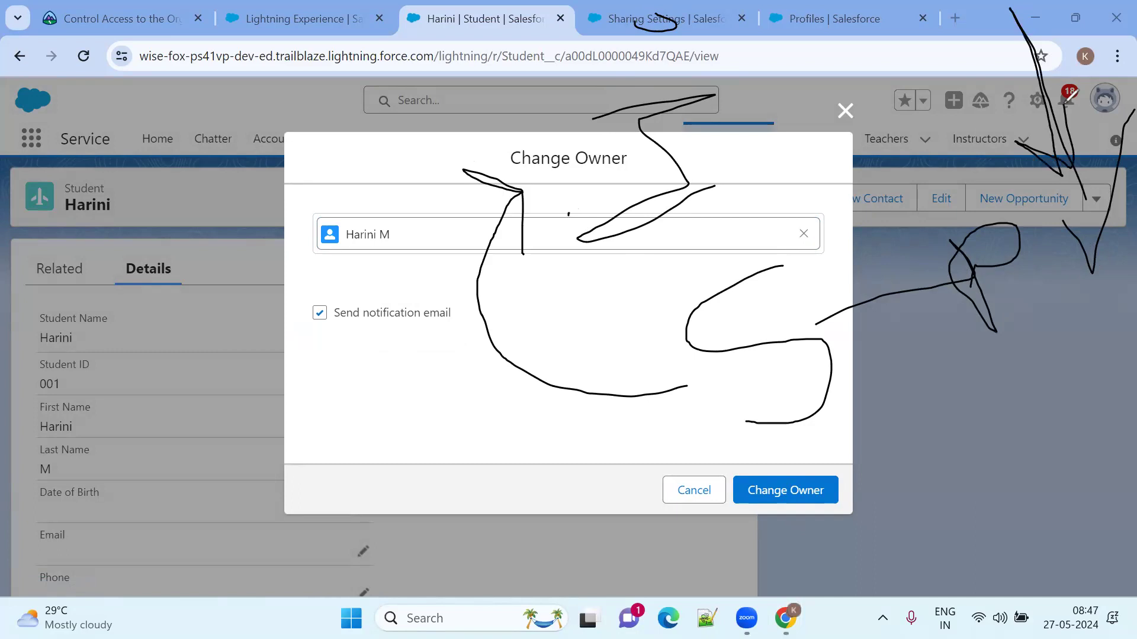
{"action": "mouse_move", "coordinate": [773, 437]}
{"action": "left_mouse_down"}
{"action": "mouse_move", "coordinate": [1032, 373]}
{"action": "mouse_move", "coordinate": [730, 264]}
{"action": "mouse_move", "coordinate": [826, 472]}
{"action": "mouse_move", "coordinate": [859, 443]}
{"action": "left_mouse_up"}
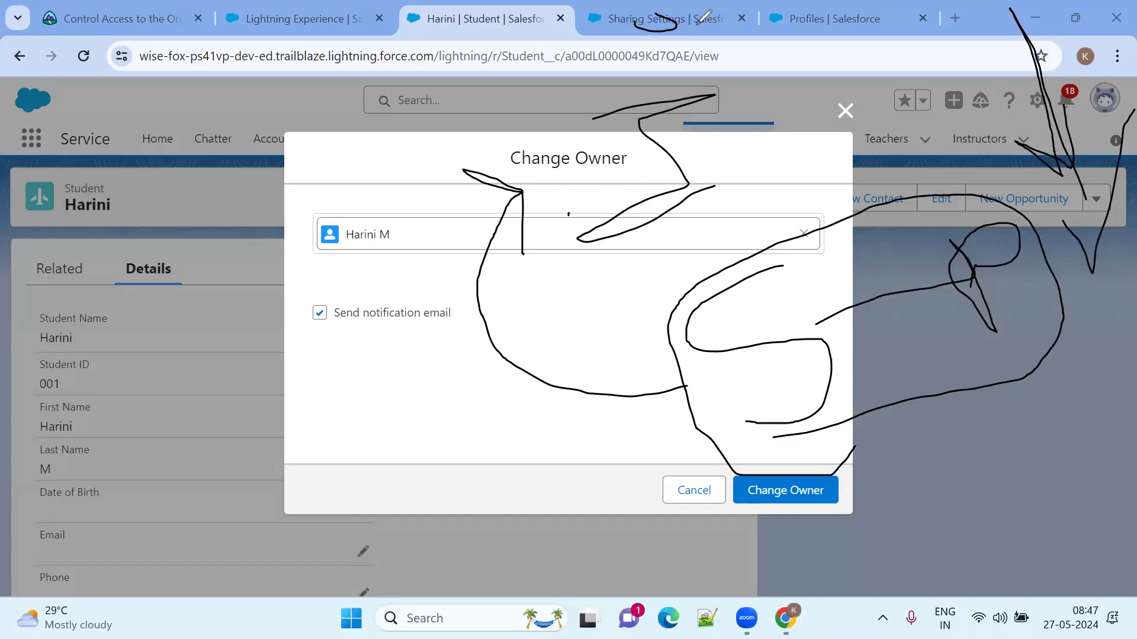
{"action": "mouse_move", "coordinate": [696, 25]}
{"action": "left_mouse_down"}
{"action": "mouse_move", "coordinate": [597, 33]}
{"action": "mouse_move", "coordinate": [672, 3]}
{"action": "mouse_move", "coordinate": [783, 29]}
{"action": "mouse_move", "coordinate": [644, 54]}
{"action": "left_mouse_up"}
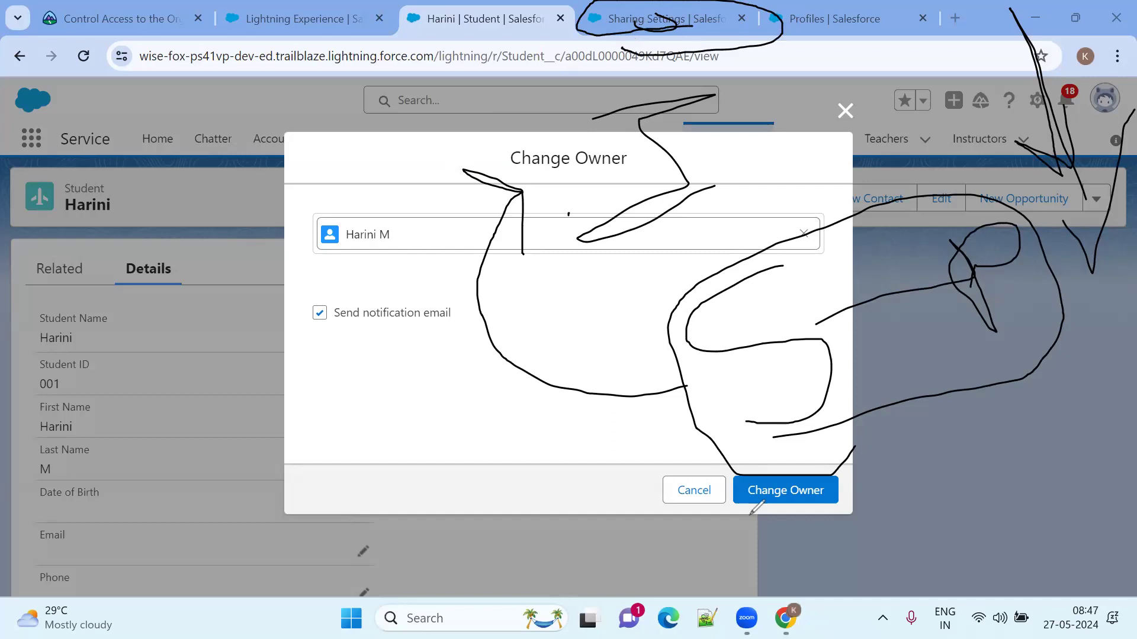
{"action": "left_click", "coordinate": [382, 503]}
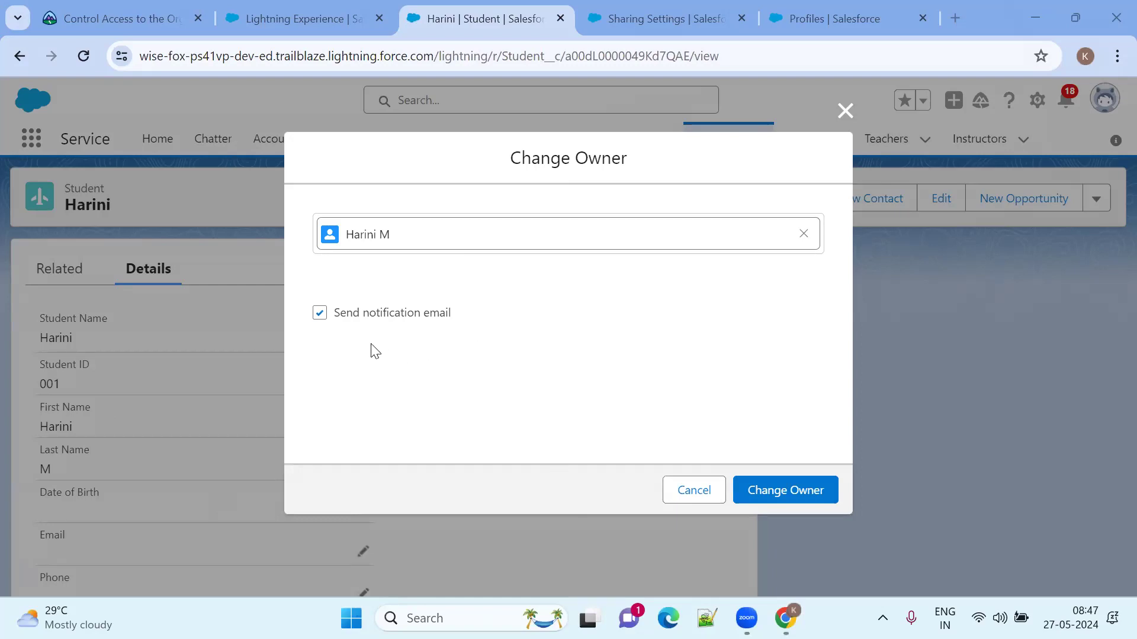
Step: Go back to the Trailhead Data Security module overview and select its web address
{"action": "left_click", "coordinate": [153, 22]}
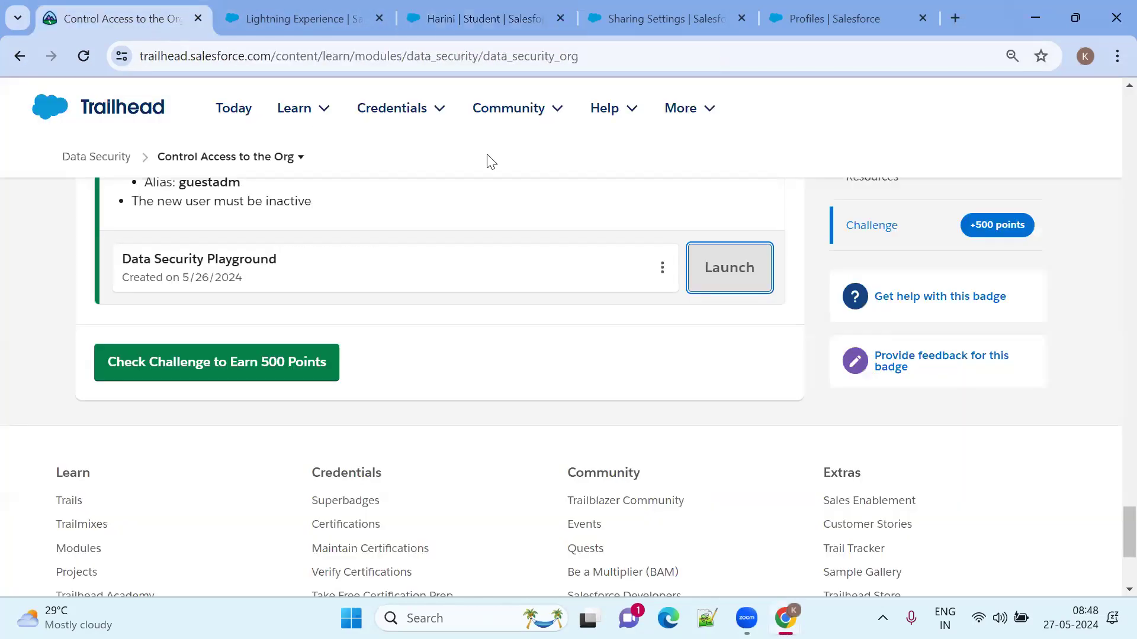
{"action": "left_click", "coordinate": [109, 160]}
{"action": "left_click", "coordinate": [604, 113]}
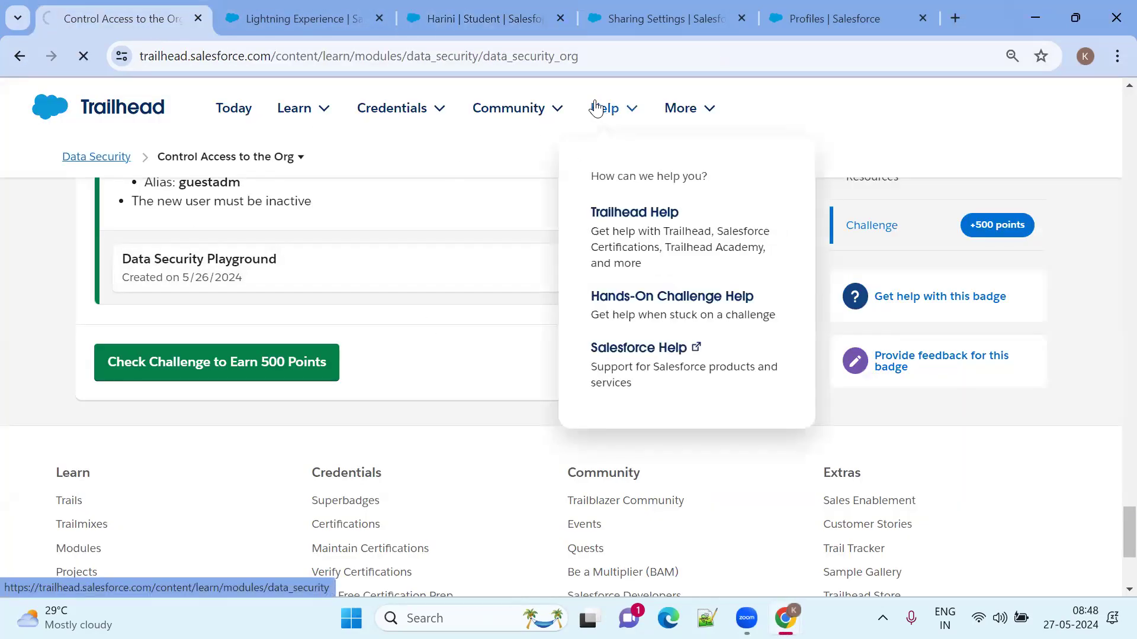
{"action": "left_click", "coordinate": [639, 54]}
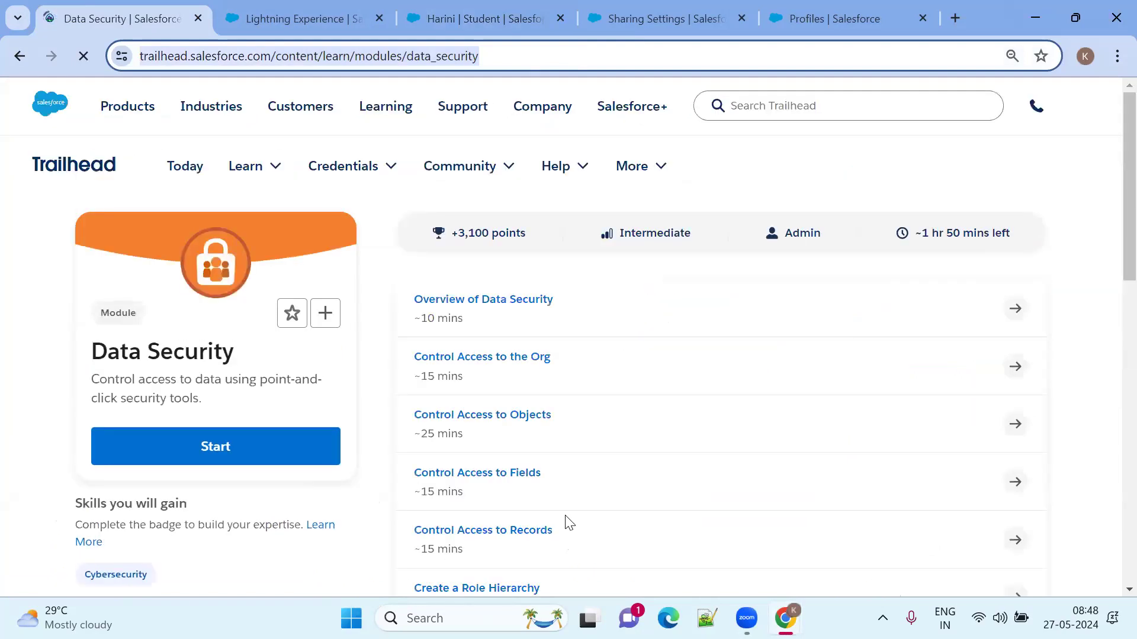
Step: Select the unit titles down to Control Access to Objects, then the module page's address
{"action": "left_click", "coordinate": [567, 521]}
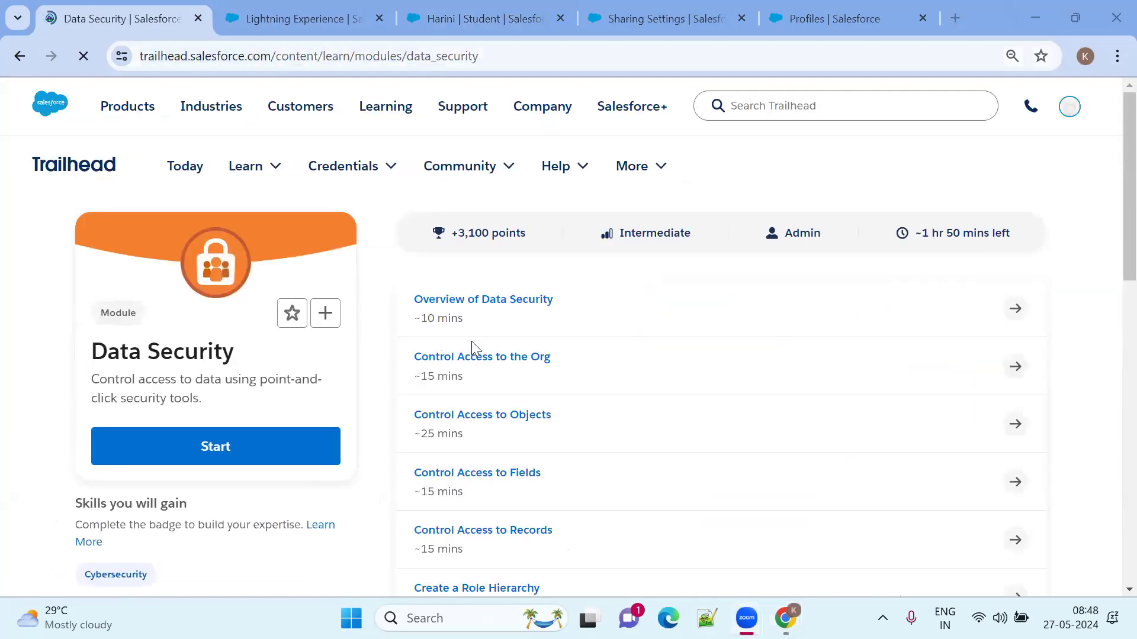
{"action": "scroll", "coordinate": [472, 343], "scroll_direction": "down", "scroll_amount": 1}
{"action": "scroll", "coordinate": [477, 349], "scroll_direction": "down", "scroll_amount": 4}
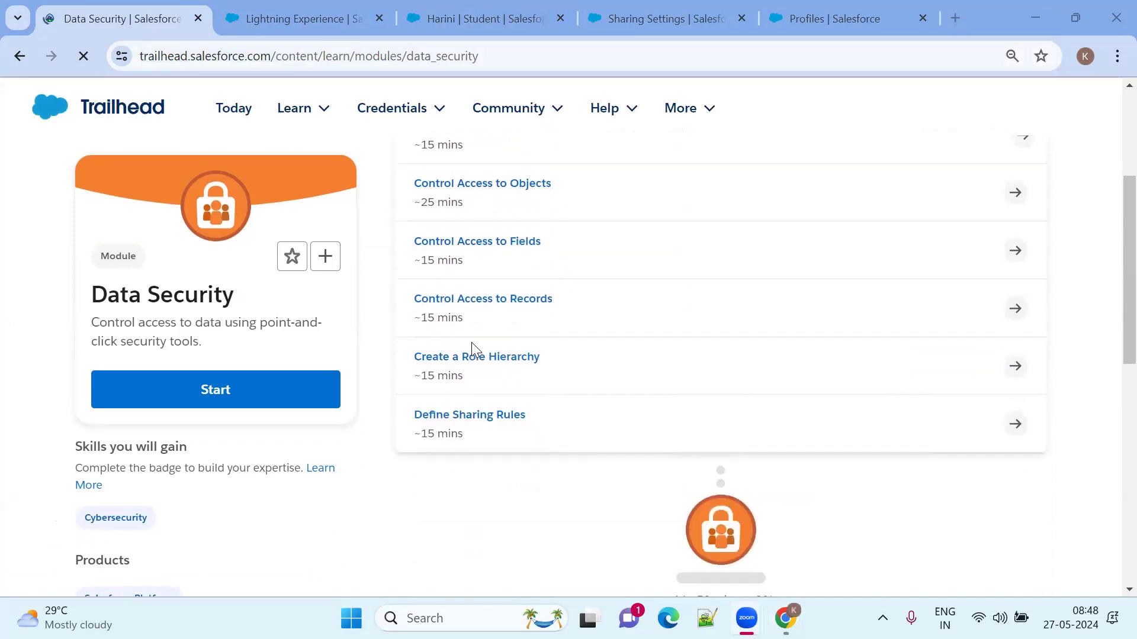
{"action": "scroll", "coordinate": [477, 349], "scroll_direction": "up", "scroll_amount": 4}
{"action": "left_click_drag", "start_coordinate": [555, 395], "coordinate": [408, 392]}
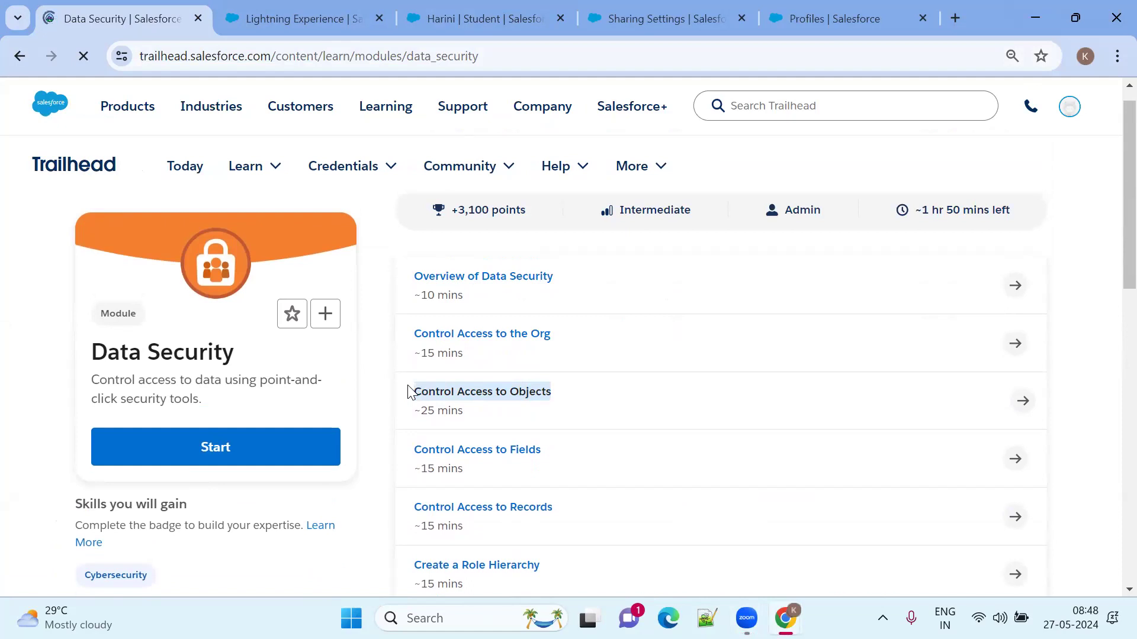
{"action": "left_click_drag", "start_coordinate": [406, 276], "coordinate": [412, 418]}
{"action": "scroll", "coordinate": [551, 388], "scroll_direction": "down", "scroll_amount": 1}
{"action": "scroll", "coordinate": [412, 418], "scroll_direction": "up", "scroll_amount": 1}
{"action": "left_click", "coordinate": [492, 70]}
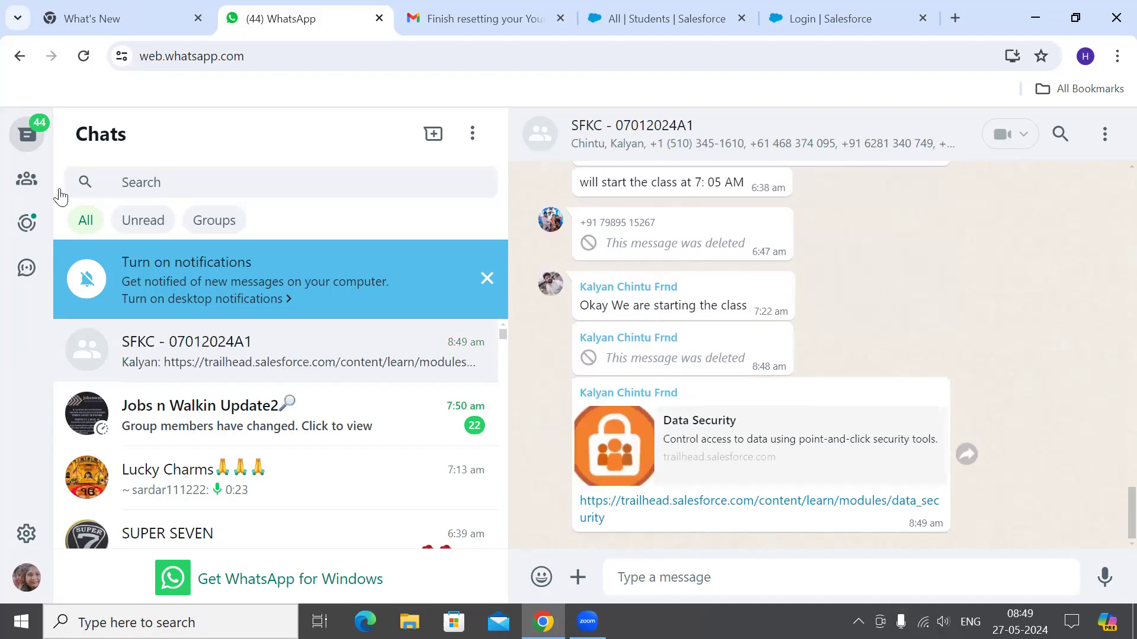
Step: Dismiss WhatsApp's desktop notifications prompt and switch back to the browser window
{"action": "left_click", "coordinate": [486, 278]}
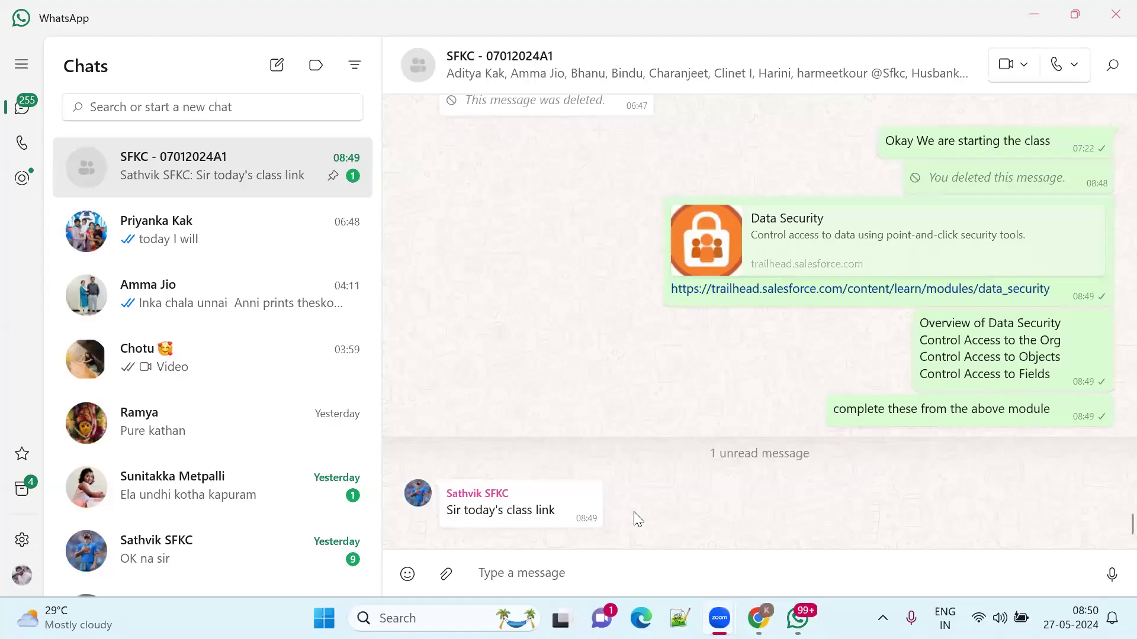
{"action": "key", "text": "alt+Tab"}
{"action": "key", "text": "Down"}
{"action": "key", "text": "Left"}
{"action": "key", "text": "Left"}
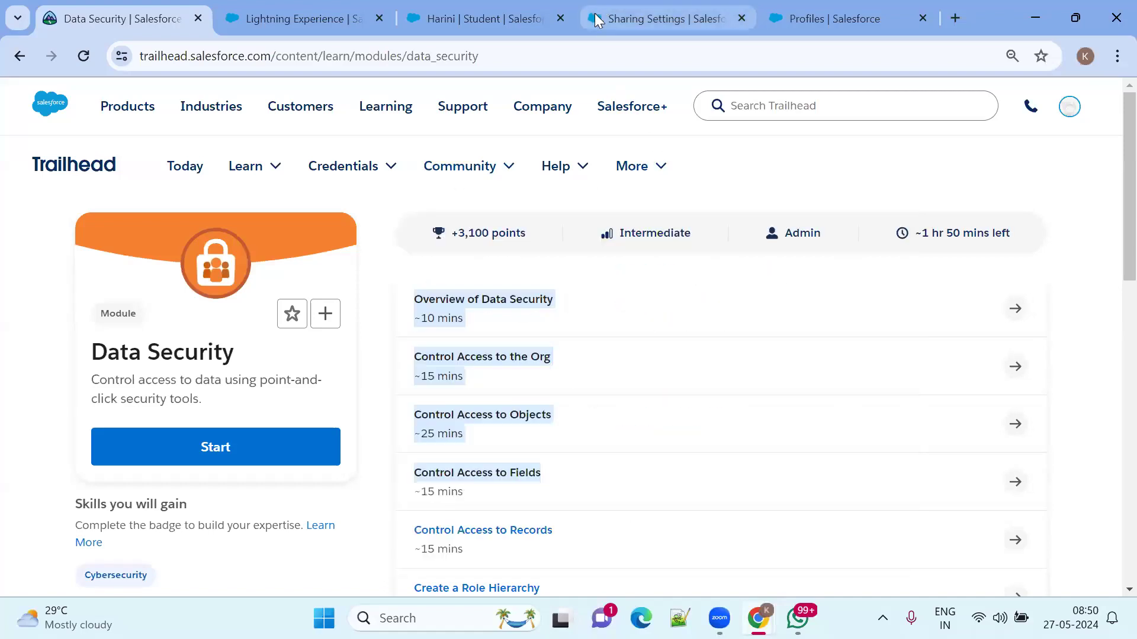
Step: Return to Sharing Settings and start editing the organization-wide sharing defaults
{"action": "left_click", "coordinate": [629, 13]}
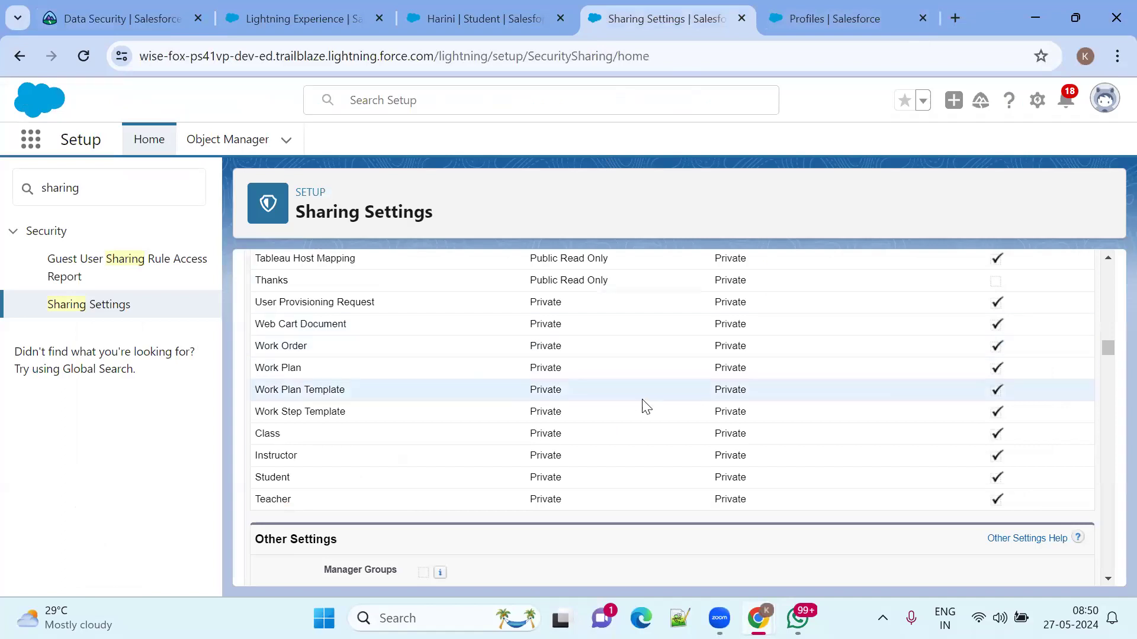
{"action": "scroll", "coordinate": [642, 406], "scroll_direction": "down", "scroll_amount": 5}
{"action": "scroll", "coordinate": [644, 406], "scroll_direction": "up", "scroll_amount": 6}
{"action": "scroll", "coordinate": [645, 406], "scroll_direction": "up", "scroll_amount": 15}
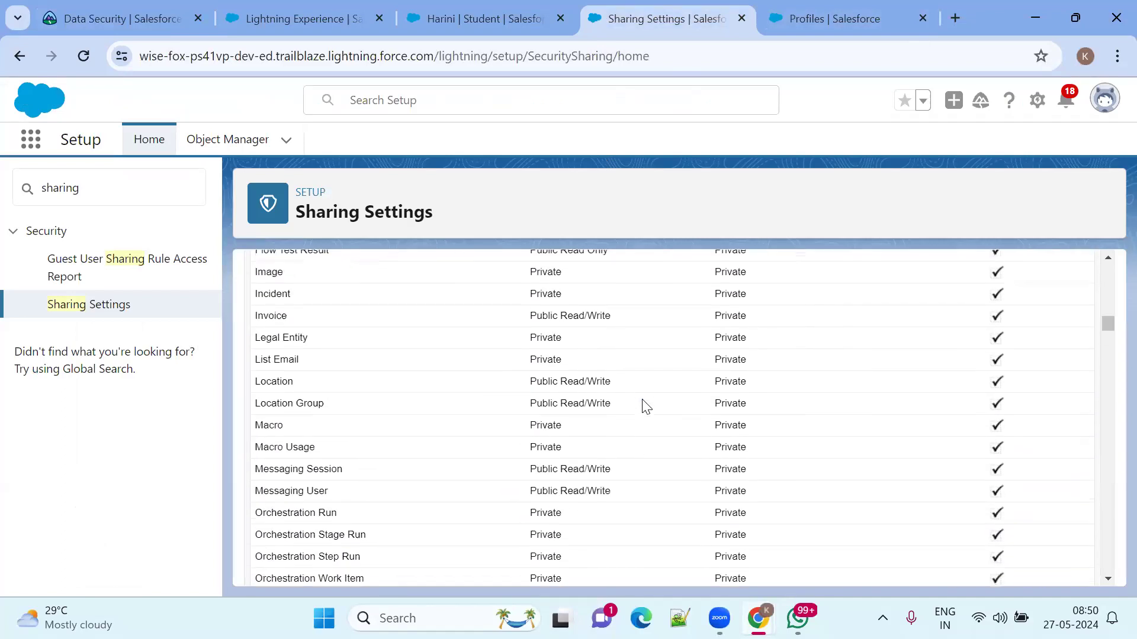
{"action": "scroll", "coordinate": [646, 407], "scroll_direction": "down", "scroll_amount": 4}
{"action": "scroll", "coordinate": [646, 406], "scroll_direction": "up", "scroll_amount": 5}
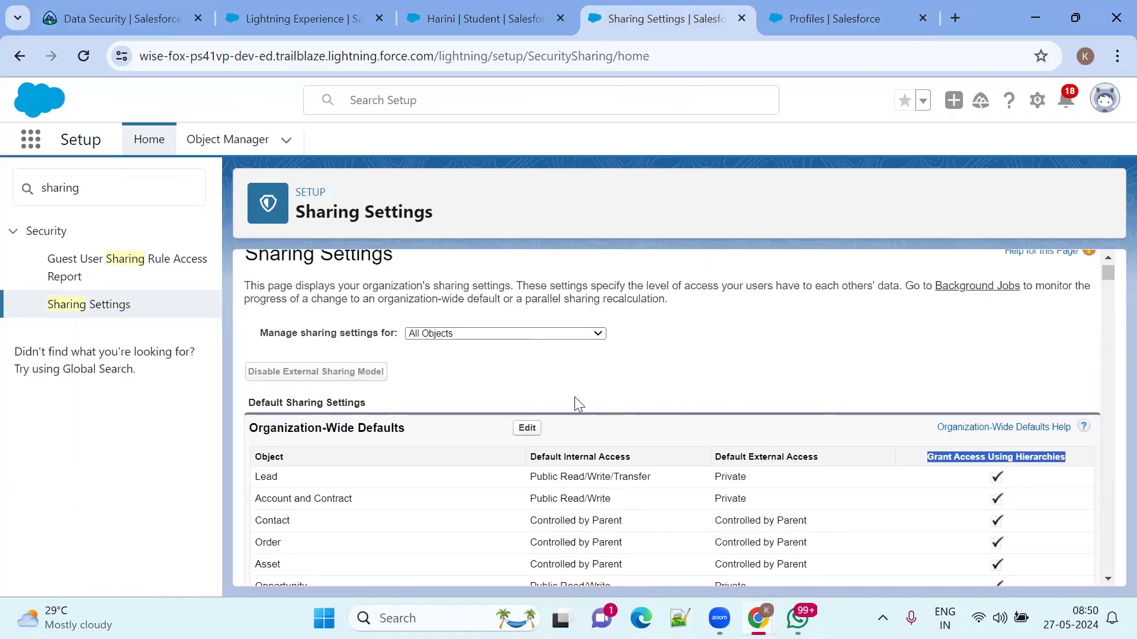
{"action": "left_click", "coordinate": [525, 428]}
Step: Set Student internal and external access to Public Read Only and save the defaults
{"action": "scroll", "coordinate": [691, 392], "scroll_direction": "down", "scroll_amount": 20}
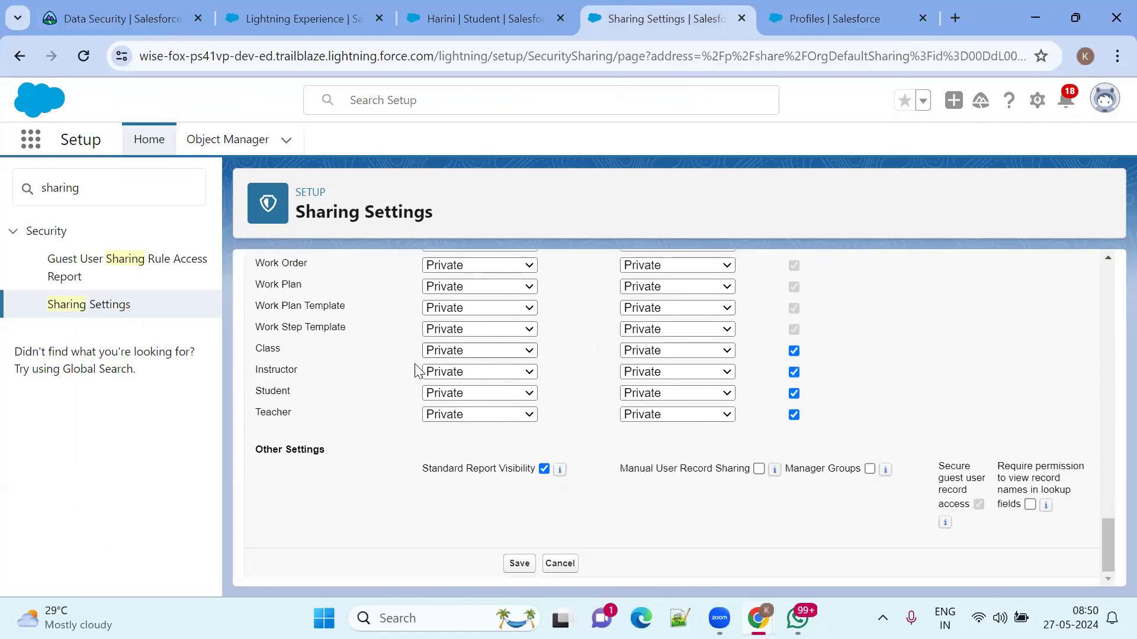
{"action": "left_click", "coordinate": [473, 394]}
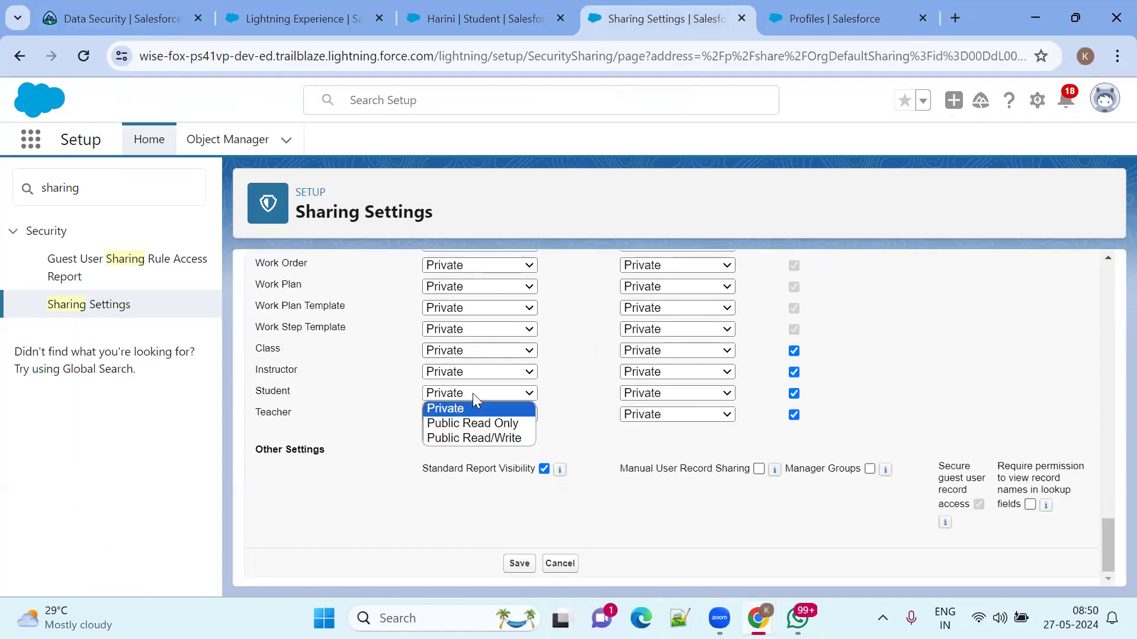
{"action": "left_click", "coordinate": [481, 424]}
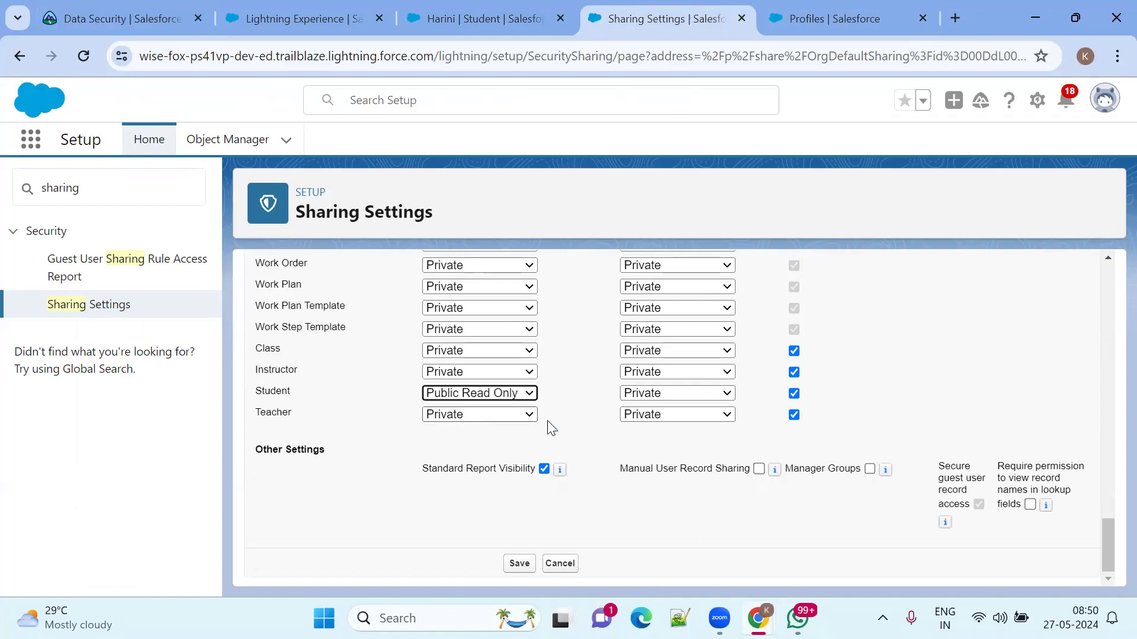
{"action": "left_click", "coordinate": [641, 392]}
{"action": "left_click", "coordinate": [653, 425]}
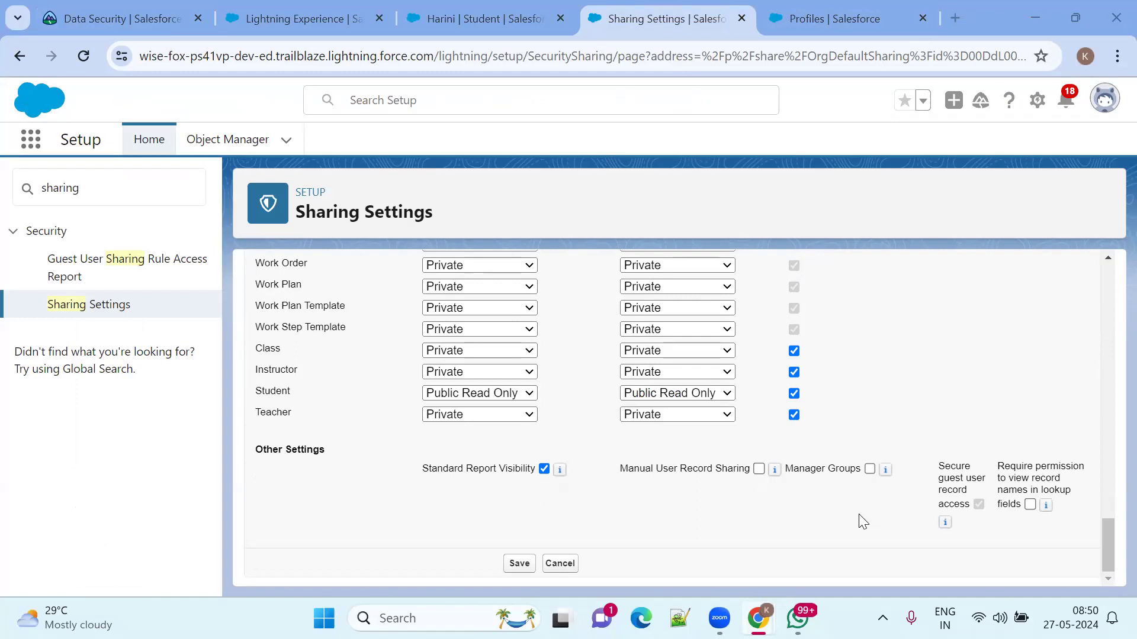
{"action": "left_click", "coordinate": [524, 566]}
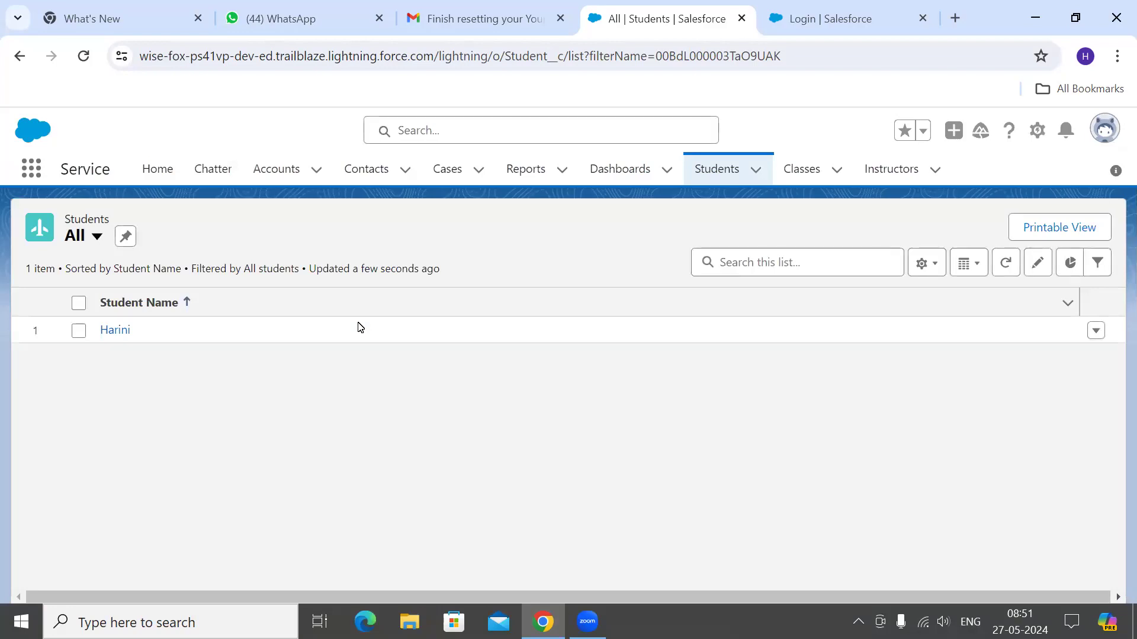
{"action": "left_click", "coordinate": [124, 332]}
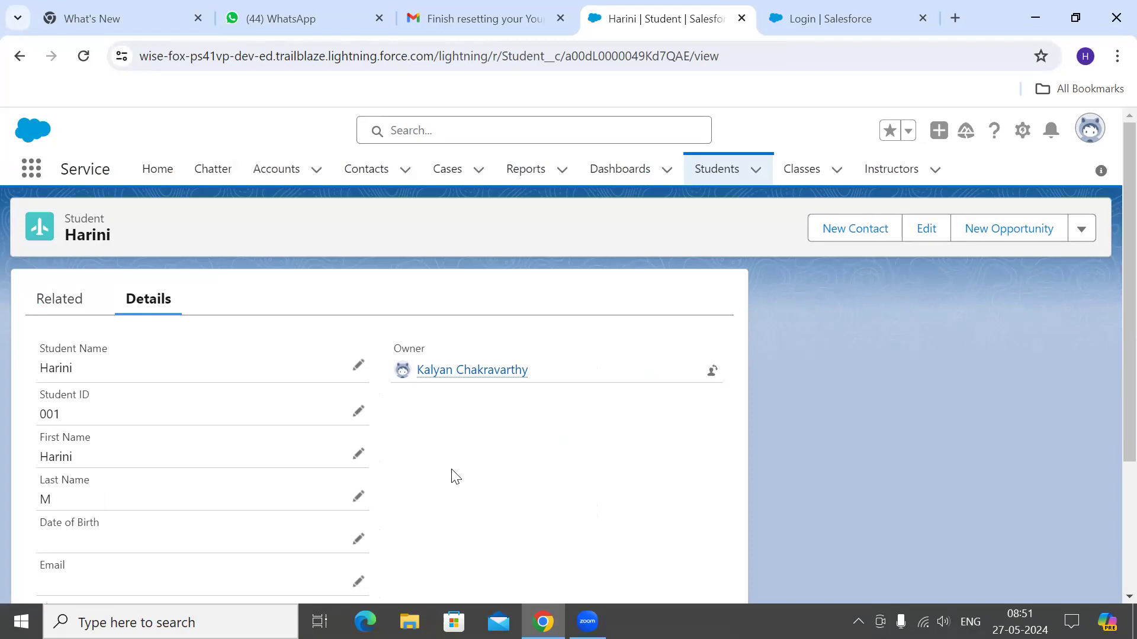
{"action": "left_click", "coordinate": [359, 540]}
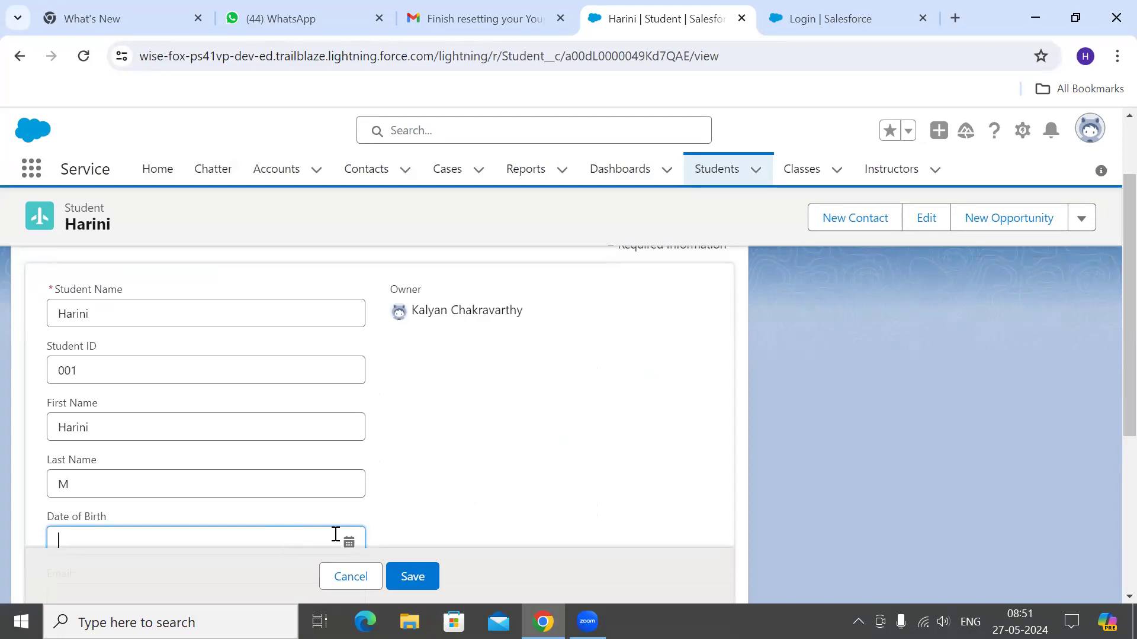
{"action": "type", "text": "24-09-19"}
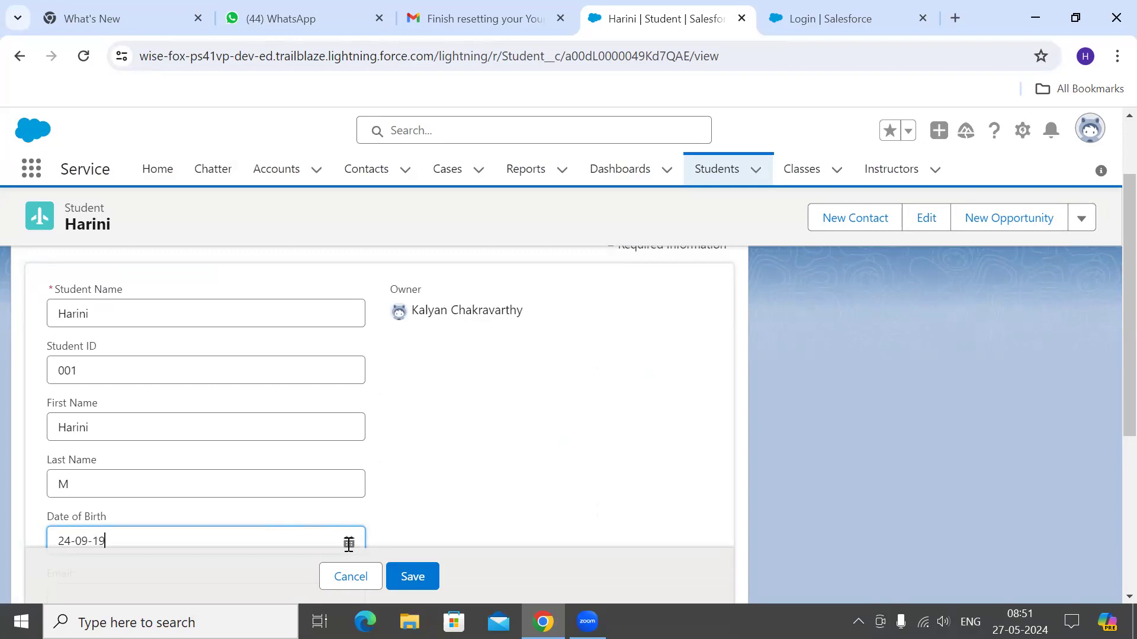
{"action": "type", "text": "994"}
Step: Attempt to save, then clear the invalid Date of Birth flagged by the error
{"action": "left_click", "coordinate": [426, 582]}
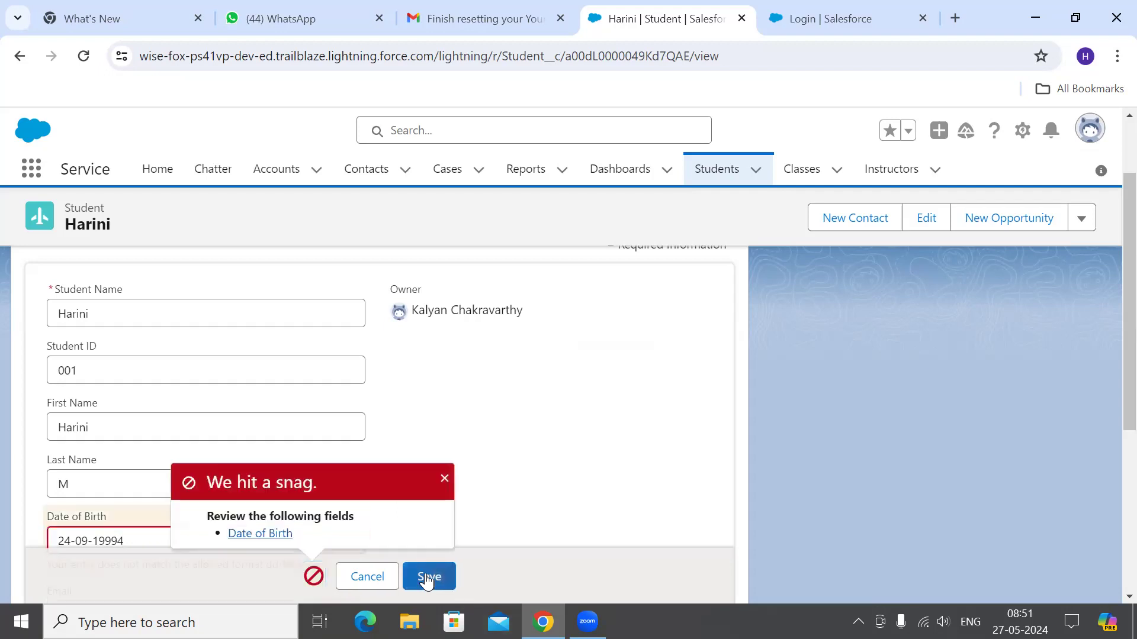
{"action": "left_click", "coordinate": [276, 535]}
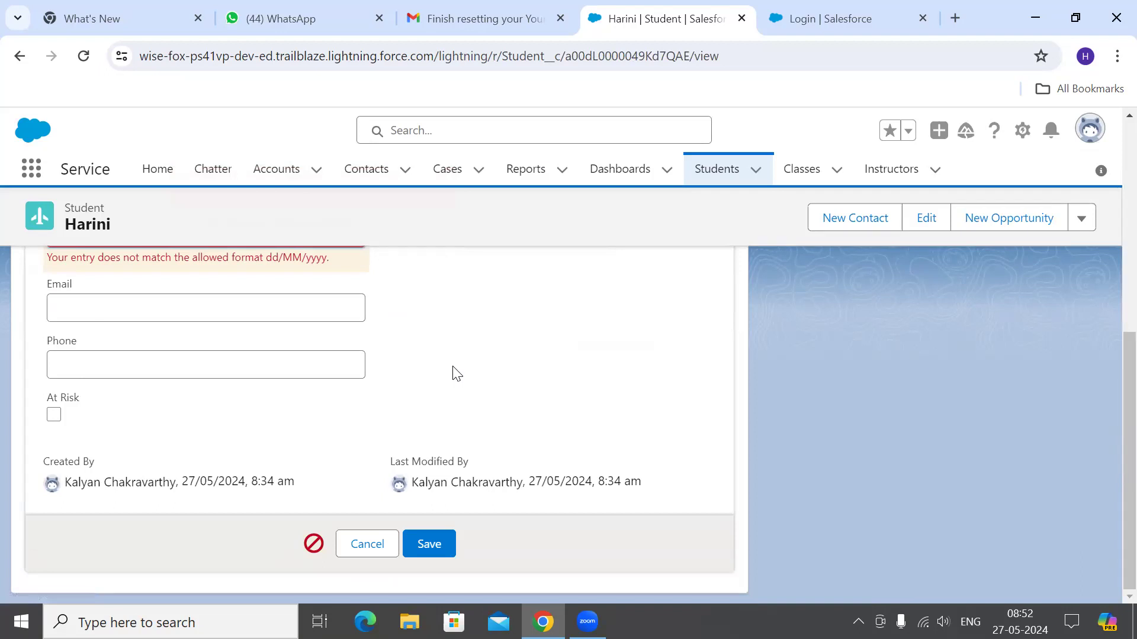
{"action": "scroll", "coordinate": [541, 348], "scroll_direction": "up", "scroll_amount": 2}
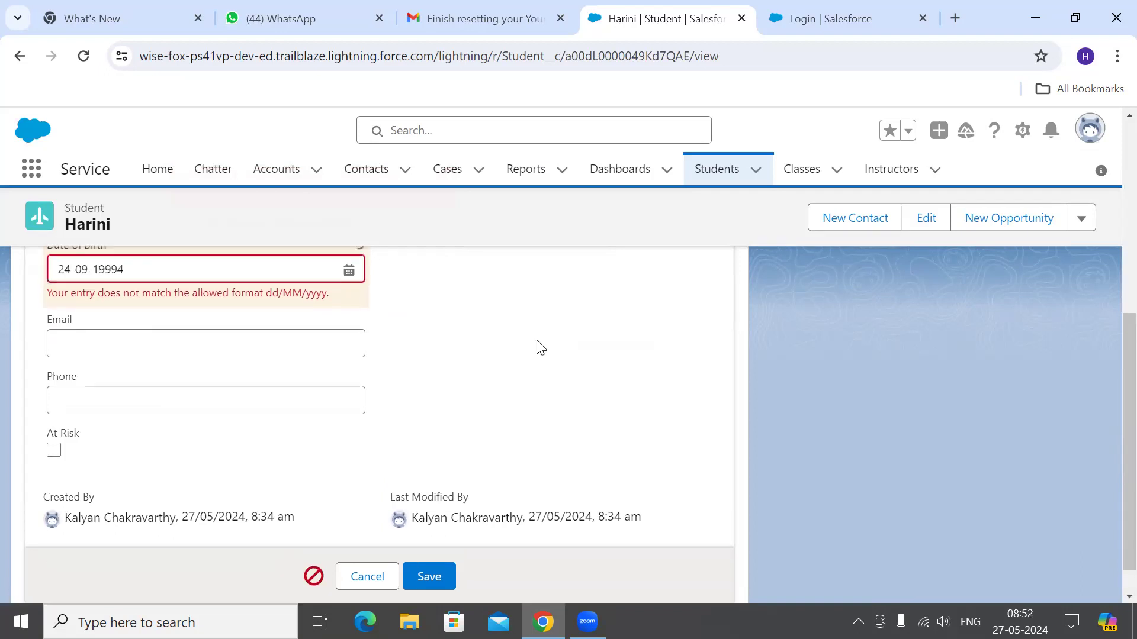
{"action": "scroll", "coordinate": [540, 347], "scroll_direction": "up", "scroll_amount": 1}
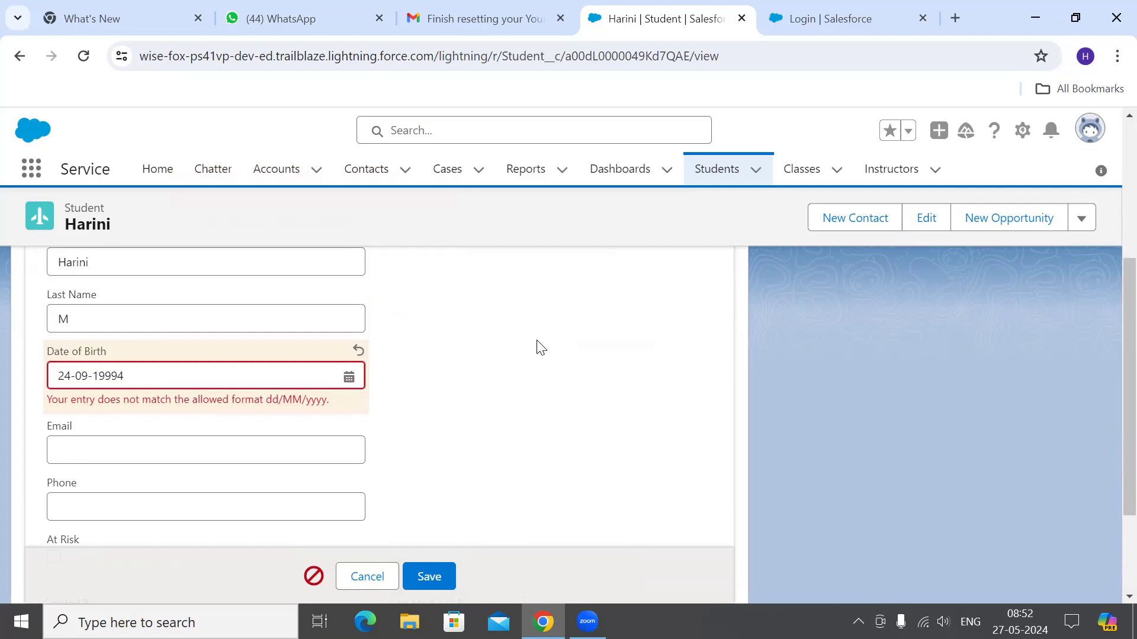
{"action": "left_click", "coordinate": [170, 381]}
{"action": "key", "text": "BackSpace"}
{"action": "key", "text": "BackSpace"}
{"action": "key", "text": "BackSpace"}
{"action": "key", "text": "BackSpace"}
{"action": "key", "text": "BackSpace"}
{"action": "key", "text": "BackSpace"}
{"action": "key", "text": "BackSpace"}
{"action": "key", "text": "BackSpace"}
{"action": "key", "text": "BackSpace"}
{"action": "key", "text": "BackSpace"}
{"action": "key", "text": "BackSpace"}
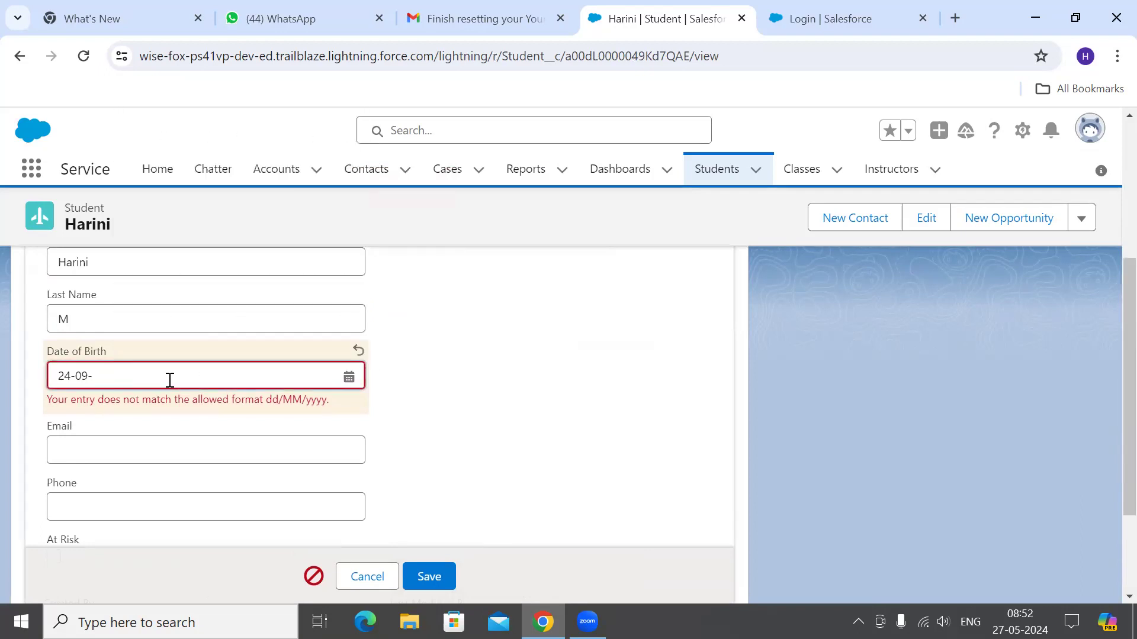
{"action": "left_click", "coordinate": [82, 513]}
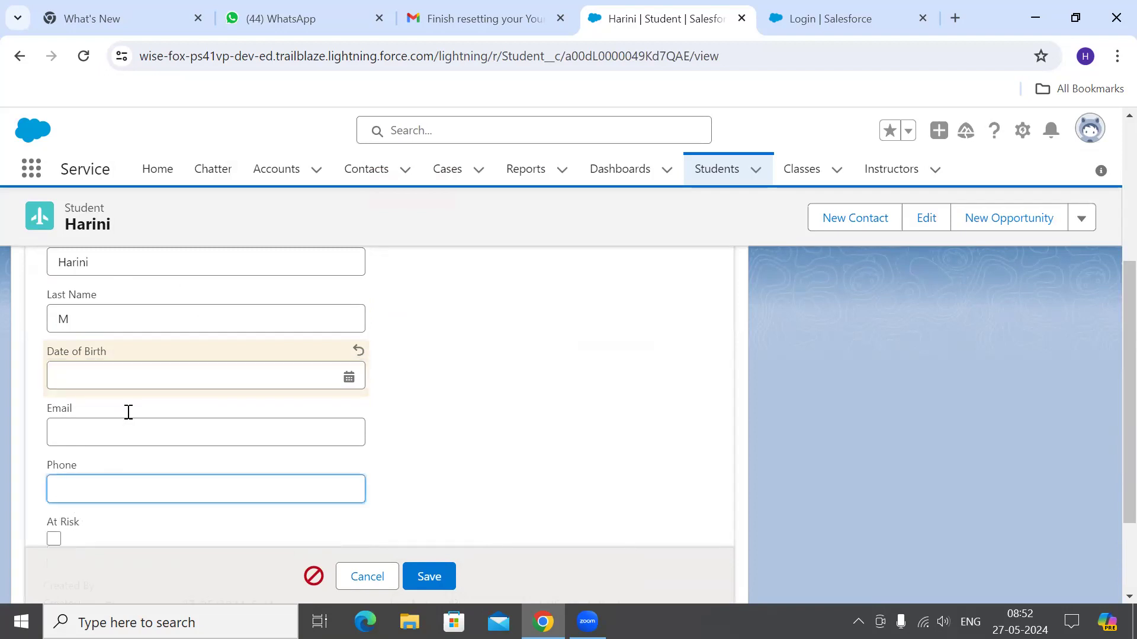
Step: Change Last Name from M to j, save, and dismiss the insufficient privileges error
{"action": "left_click", "coordinate": [103, 313]}
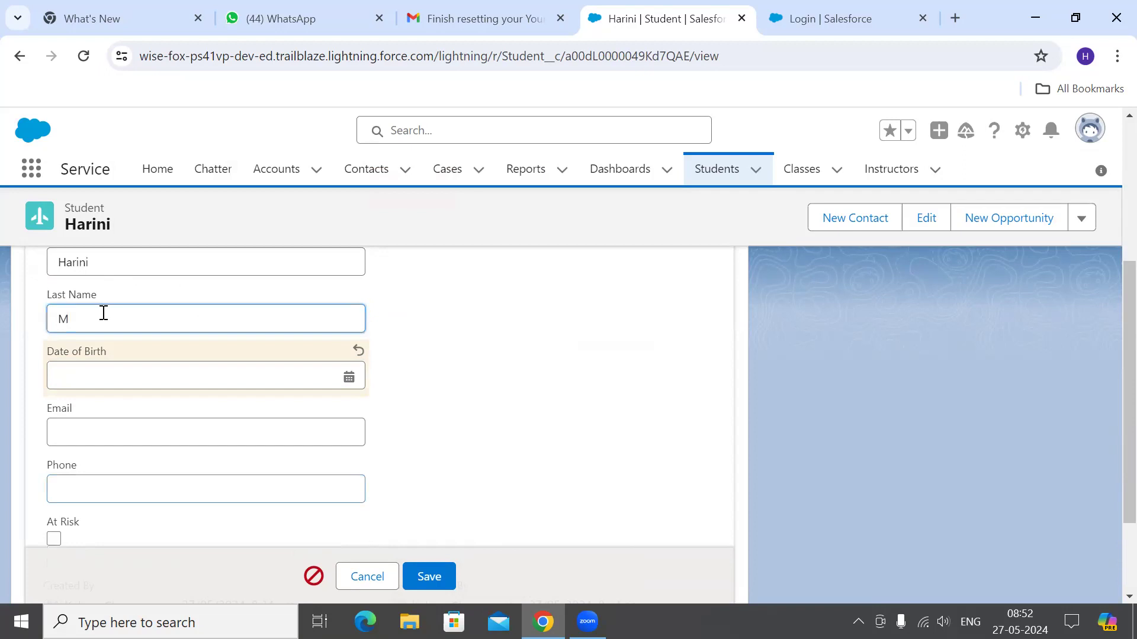
{"action": "key", "text": "BackSpace"}
{"action": "type", "text": "j"}
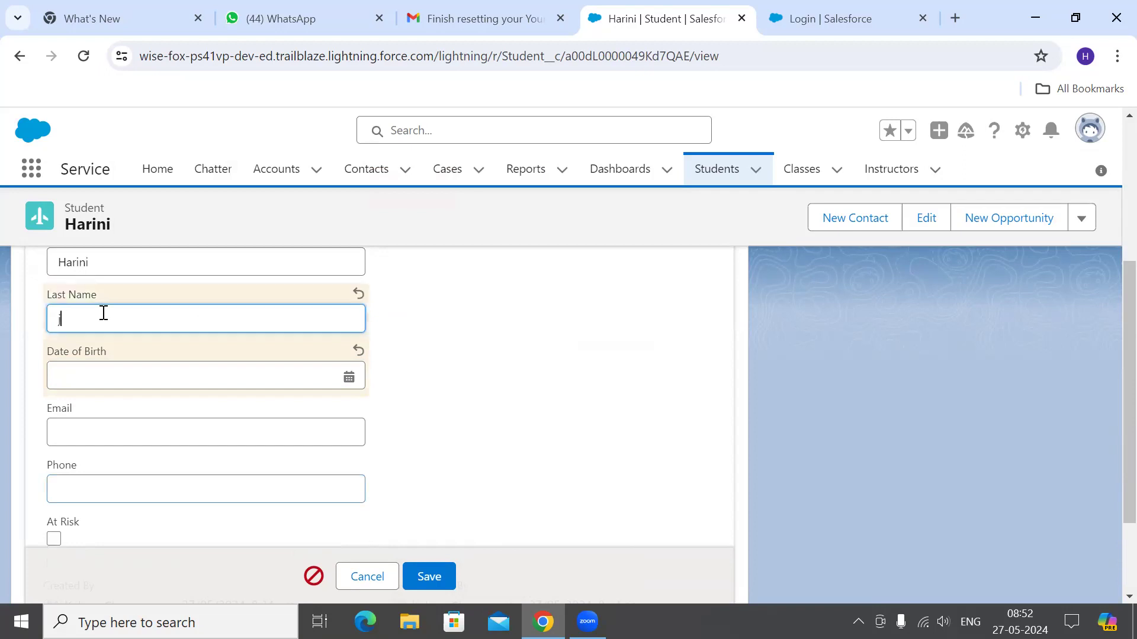
{"action": "left_click", "coordinate": [435, 577]}
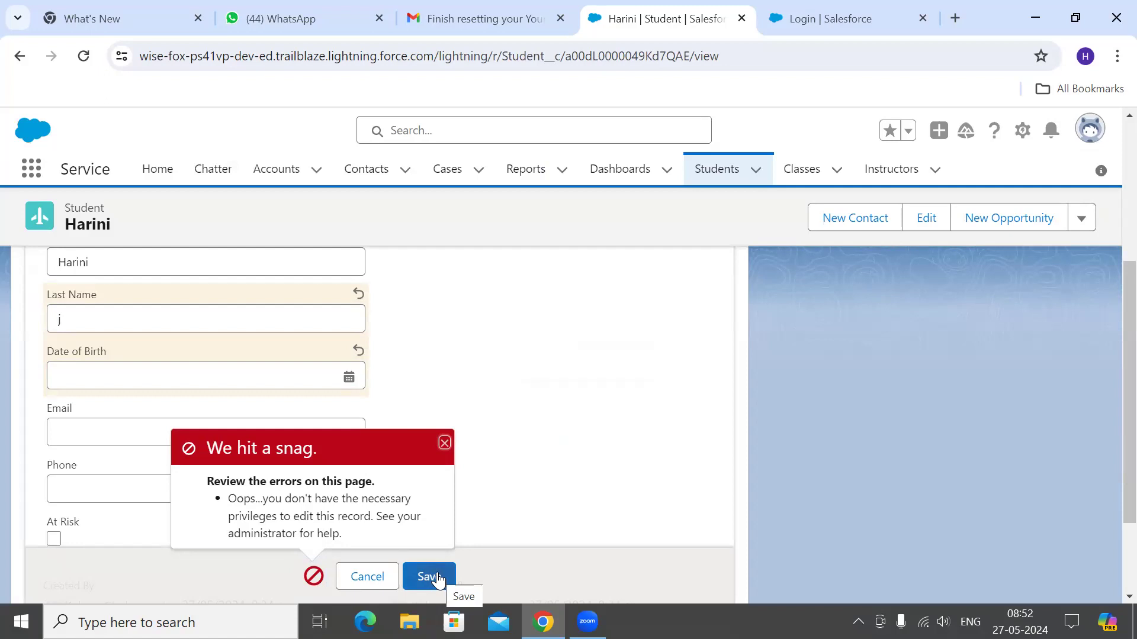
{"action": "left_click", "coordinate": [445, 444]}
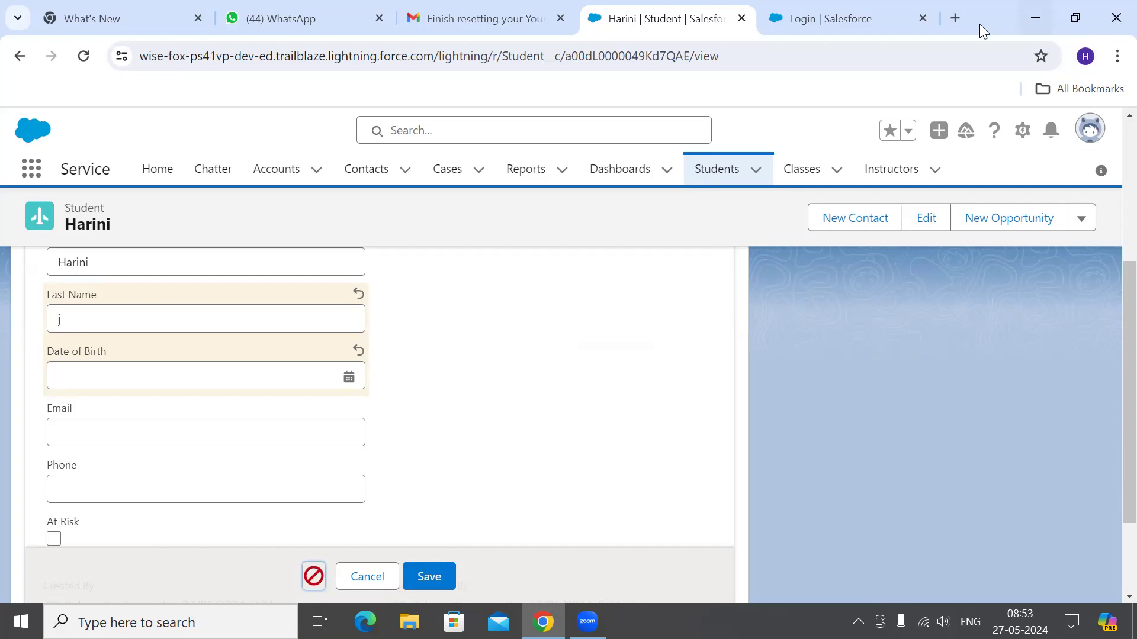
{"action": "key", "text": "F5"}
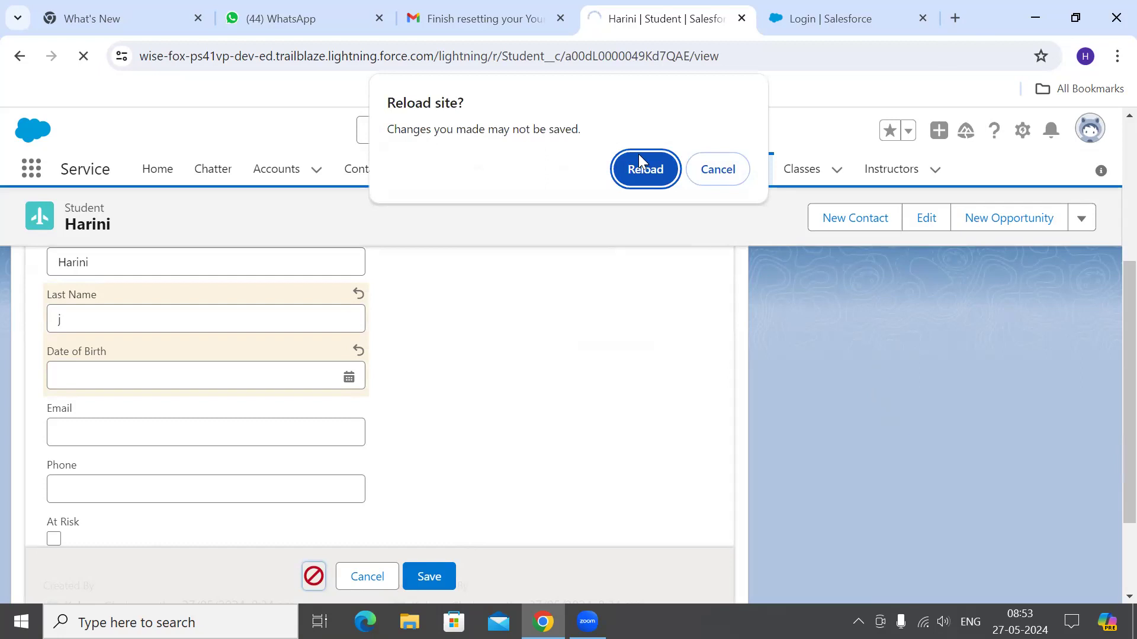
{"action": "left_click", "coordinate": [642, 168]}
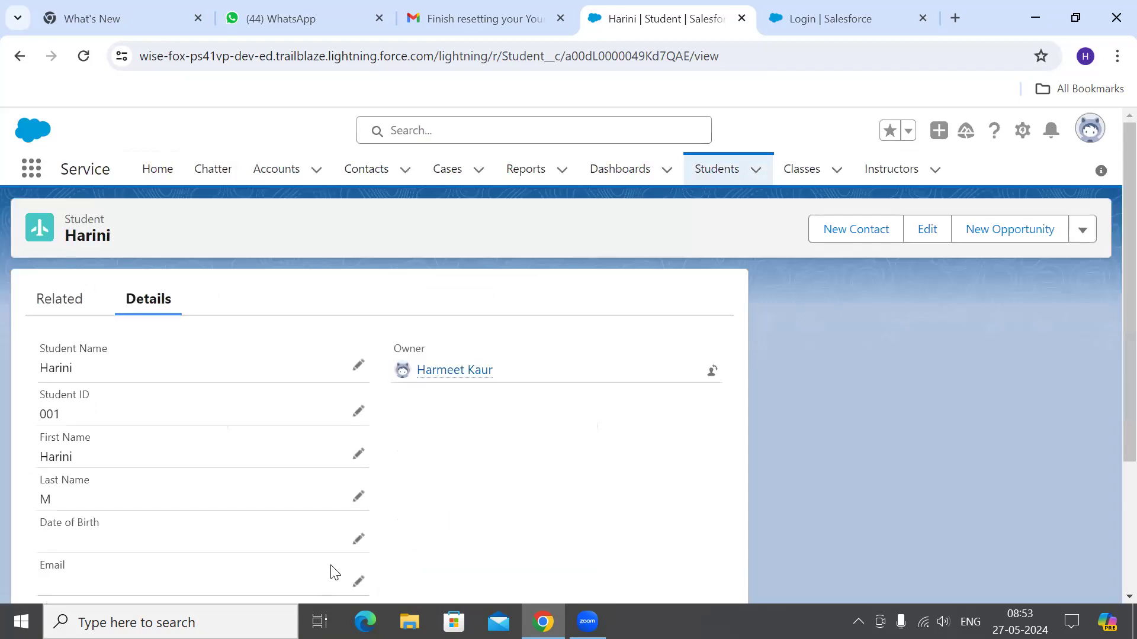
{"action": "left_click", "coordinate": [358, 497]}
{"action": "key", "text": "BackSpace"}
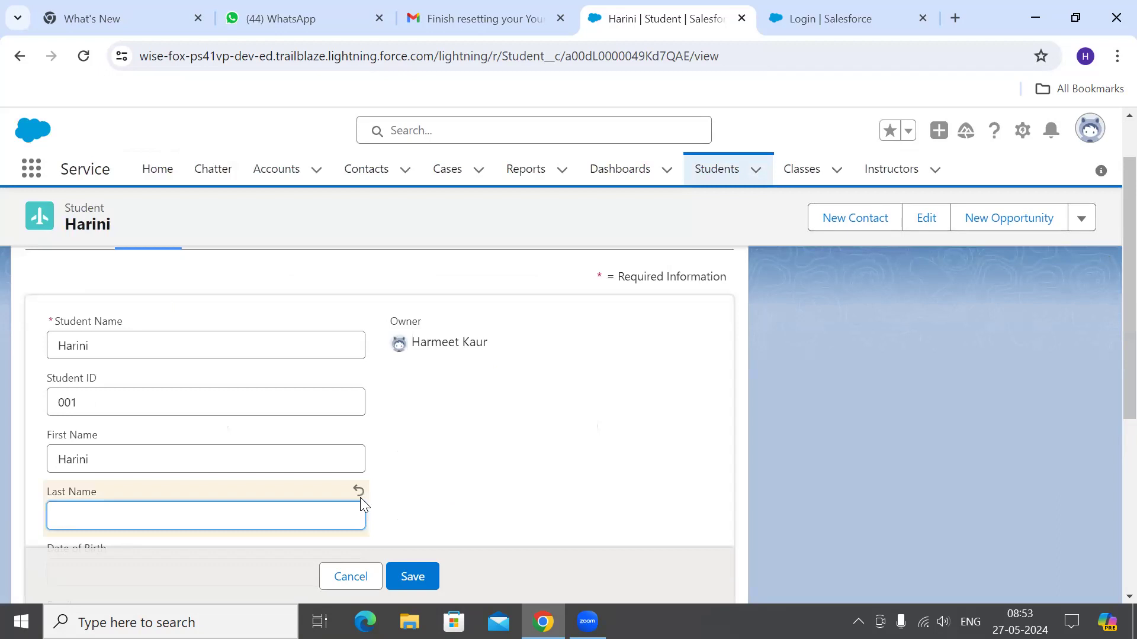
{"action": "type", "text": "J"}
{"action": "left_click", "coordinate": [414, 573]}
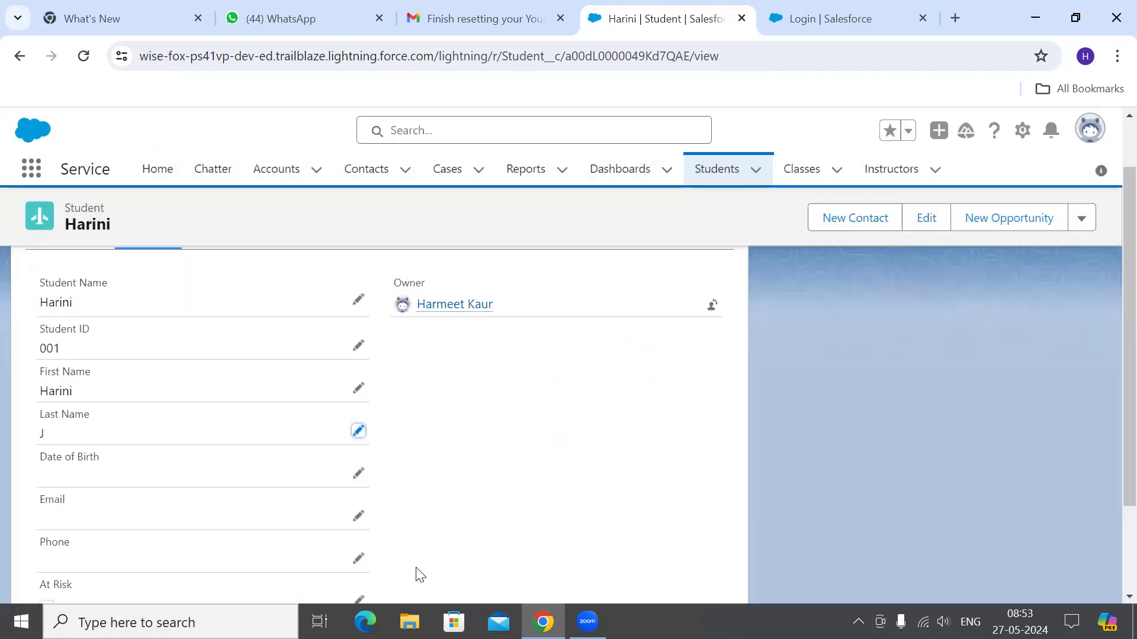